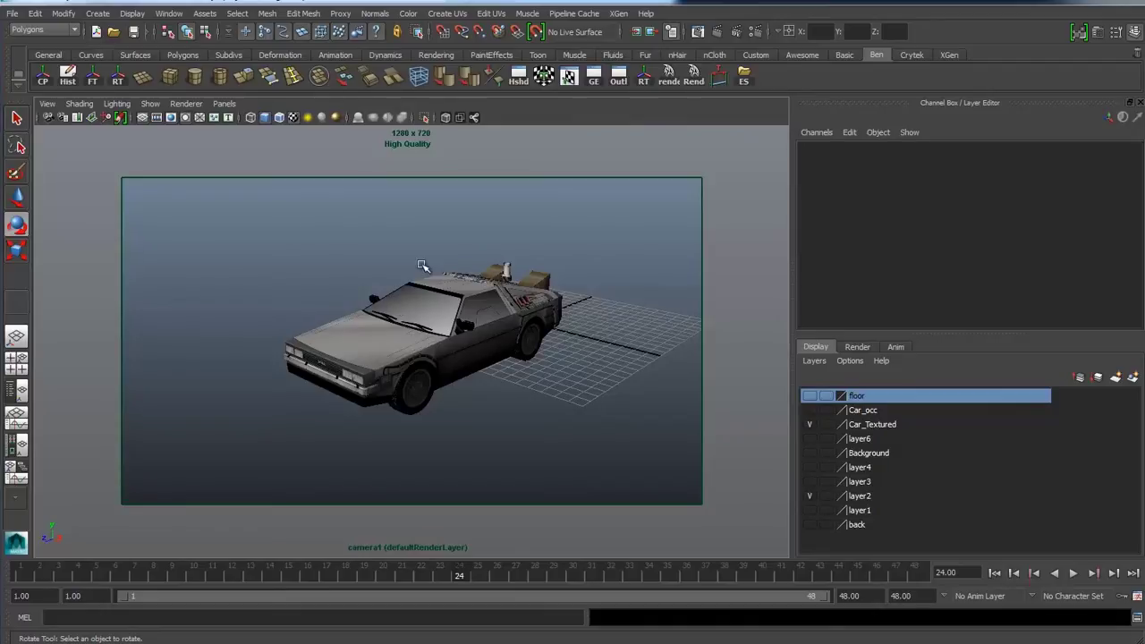
Step: Select the car and delete its existing animation keys from the timeline
left_click(422, 314)
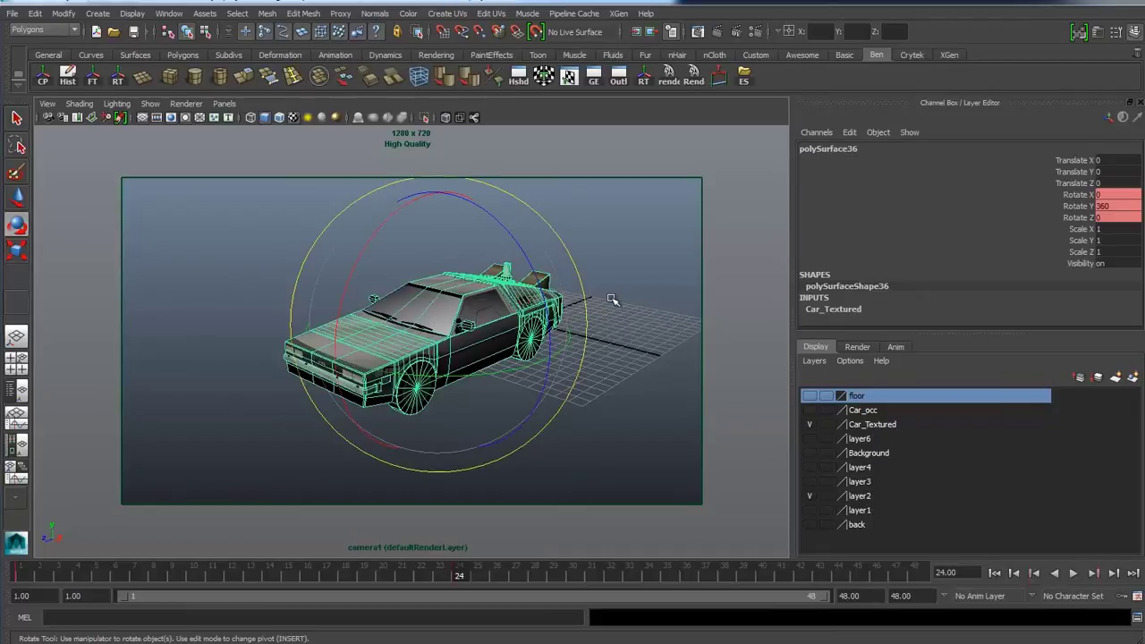
left_click(619, 255)
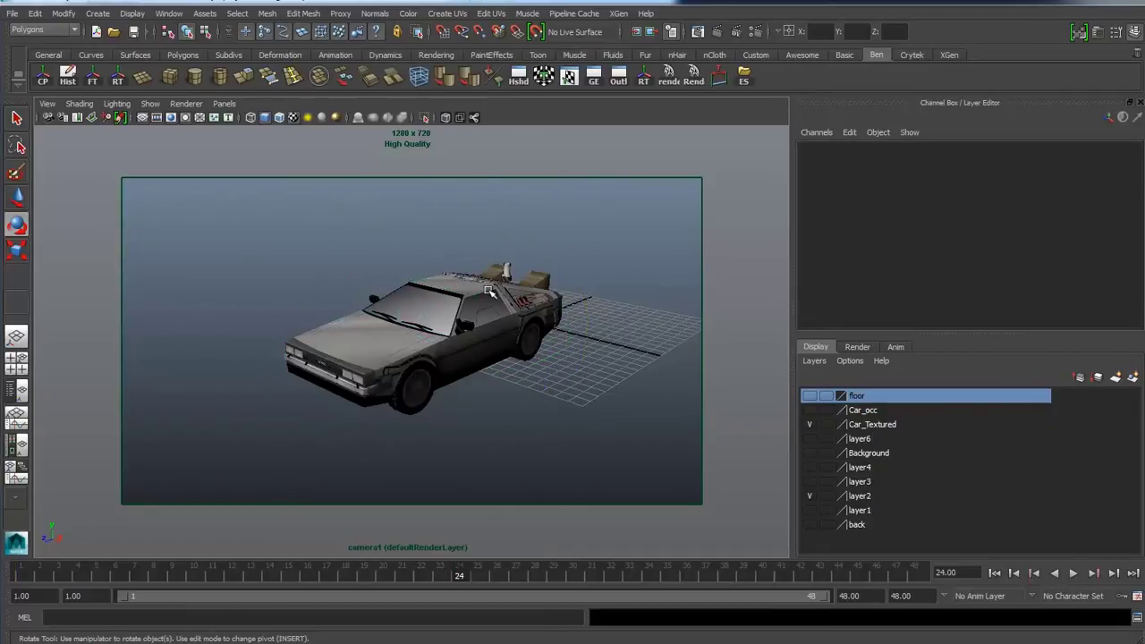
left_click(537, 291)
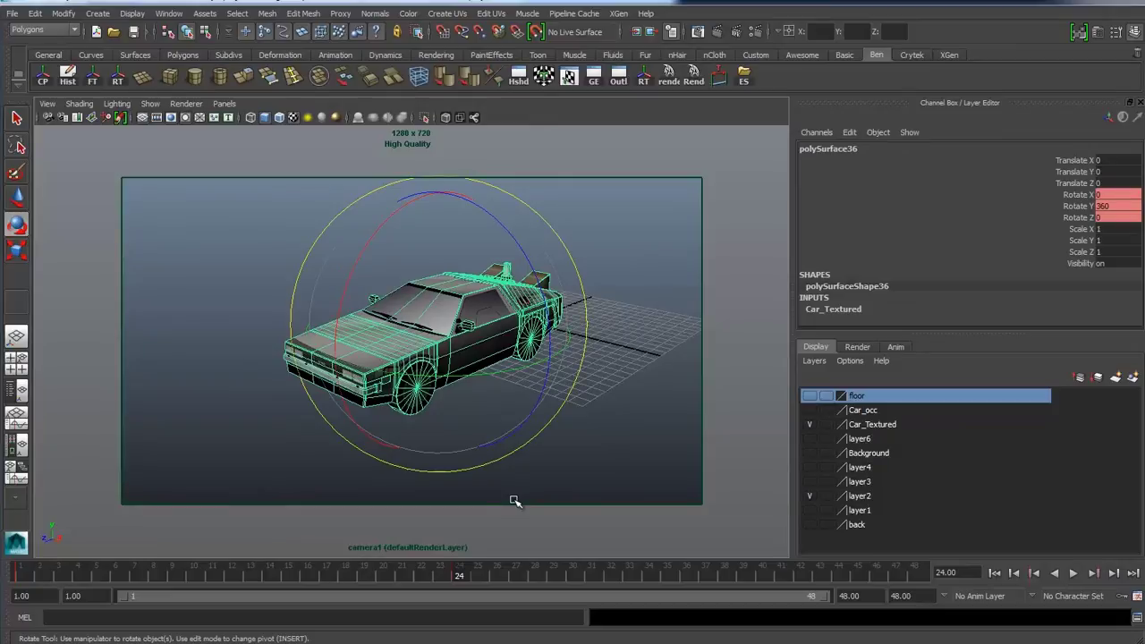
right_click(465, 579)
left_click(488, 417)
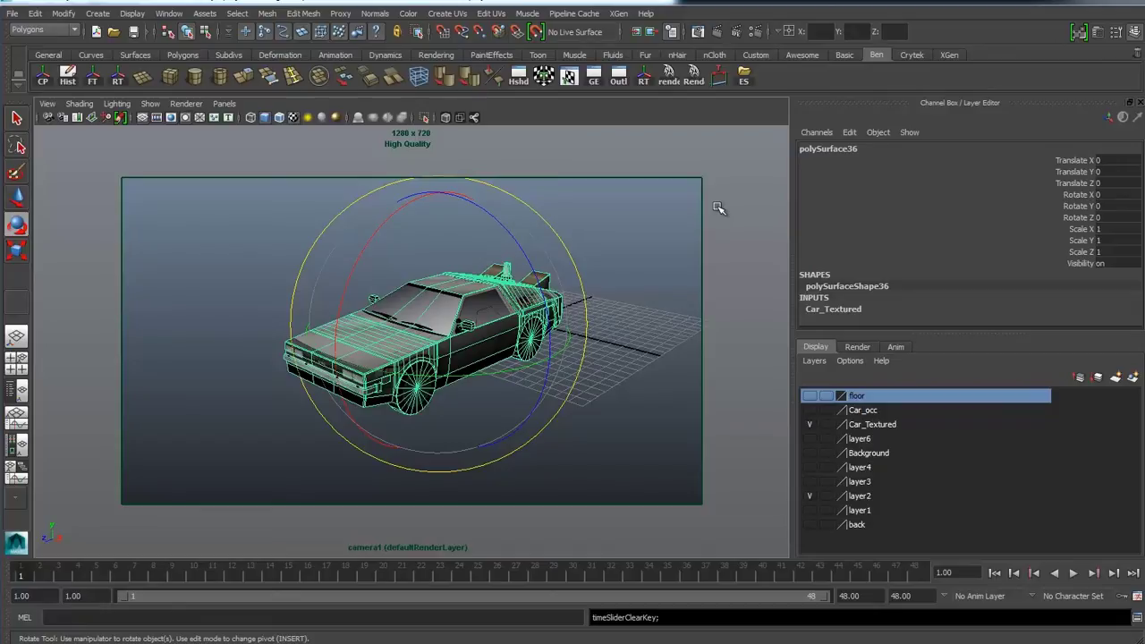
Step: Check the image size and Enable Default Light option in the render settings, and inspect a test render of the car
left_click(755, 32)
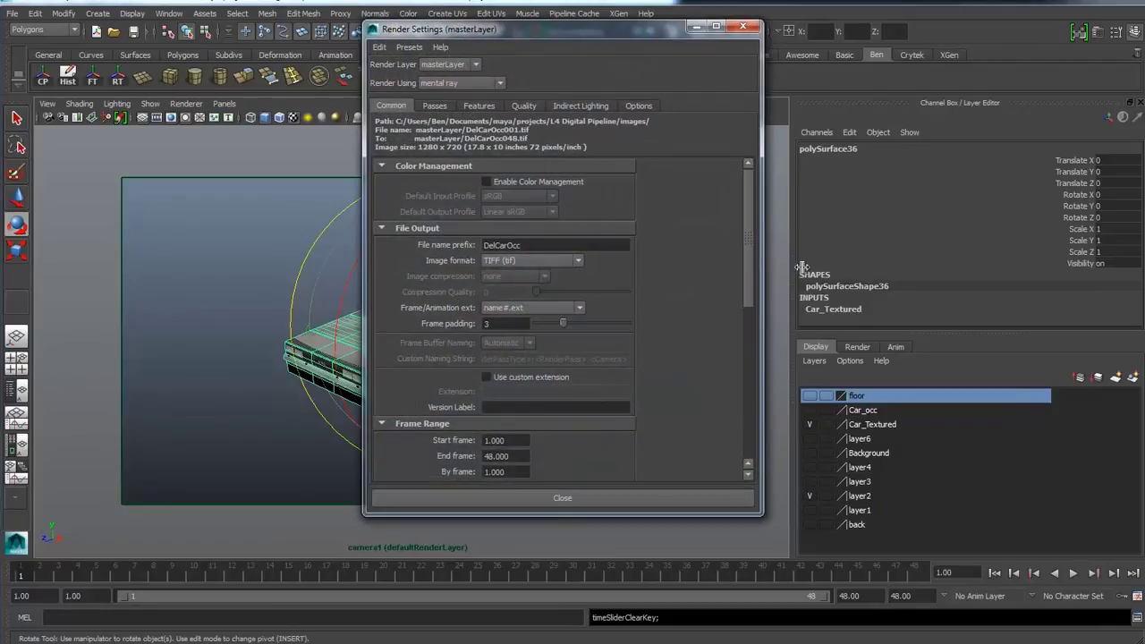
left_click_drag(747, 193, 733, 385)
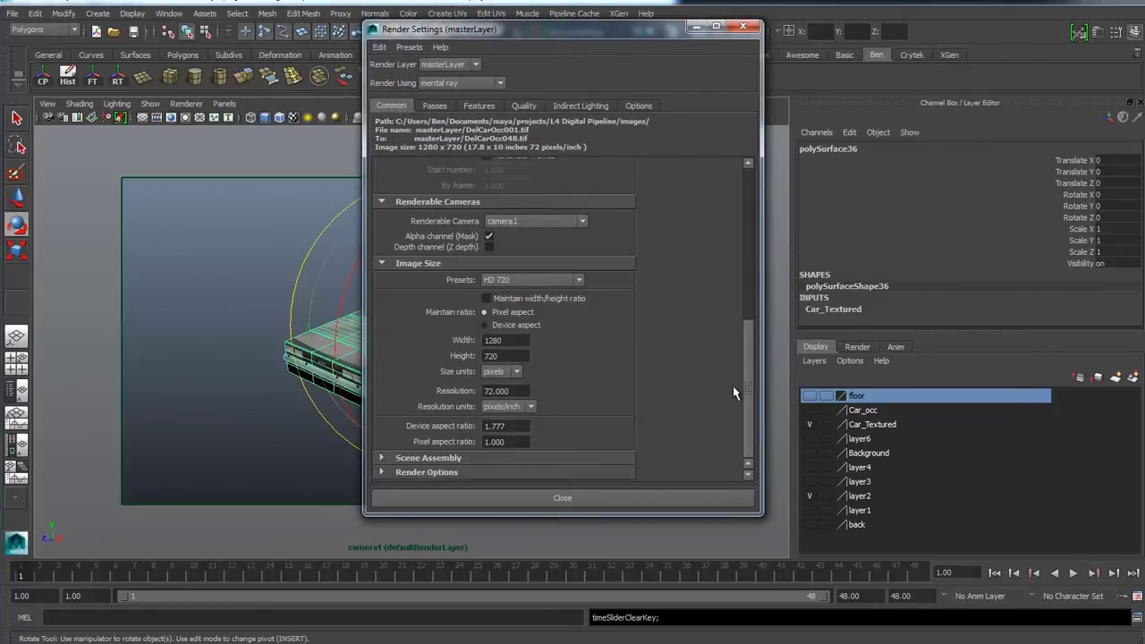
left_click(383, 472)
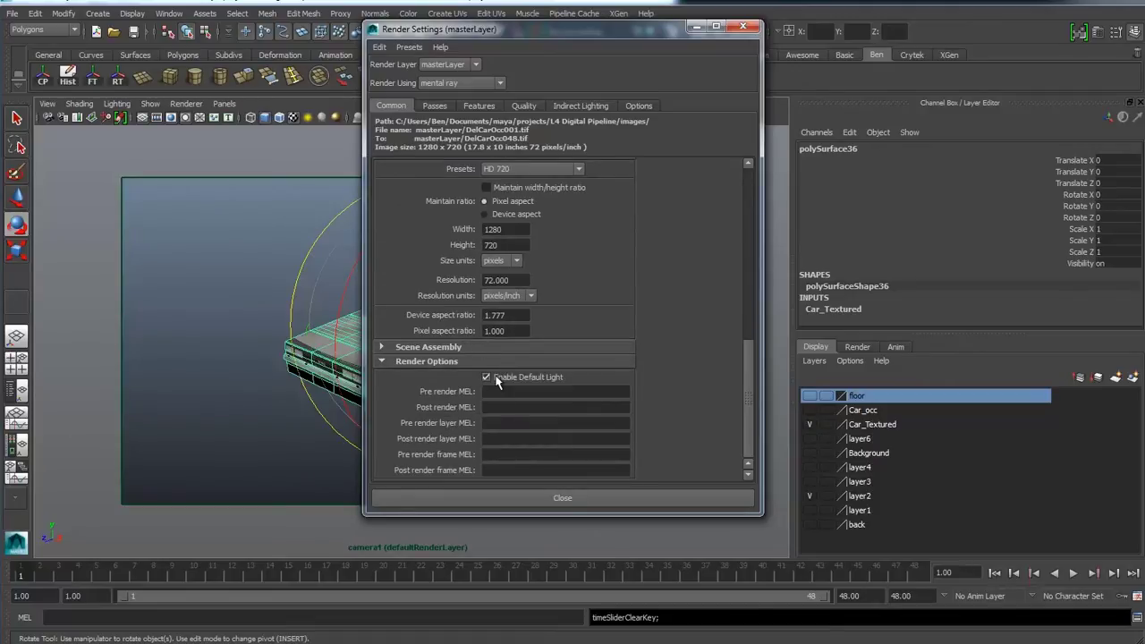
left_click(529, 494)
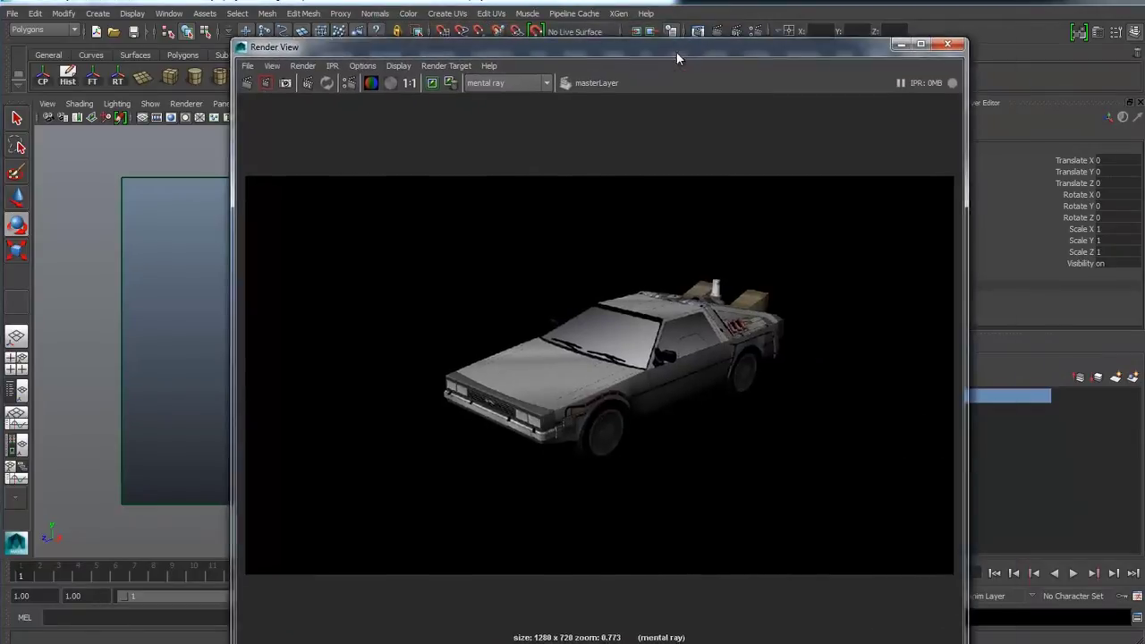
left_click_drag(677, 51, 566, 11)
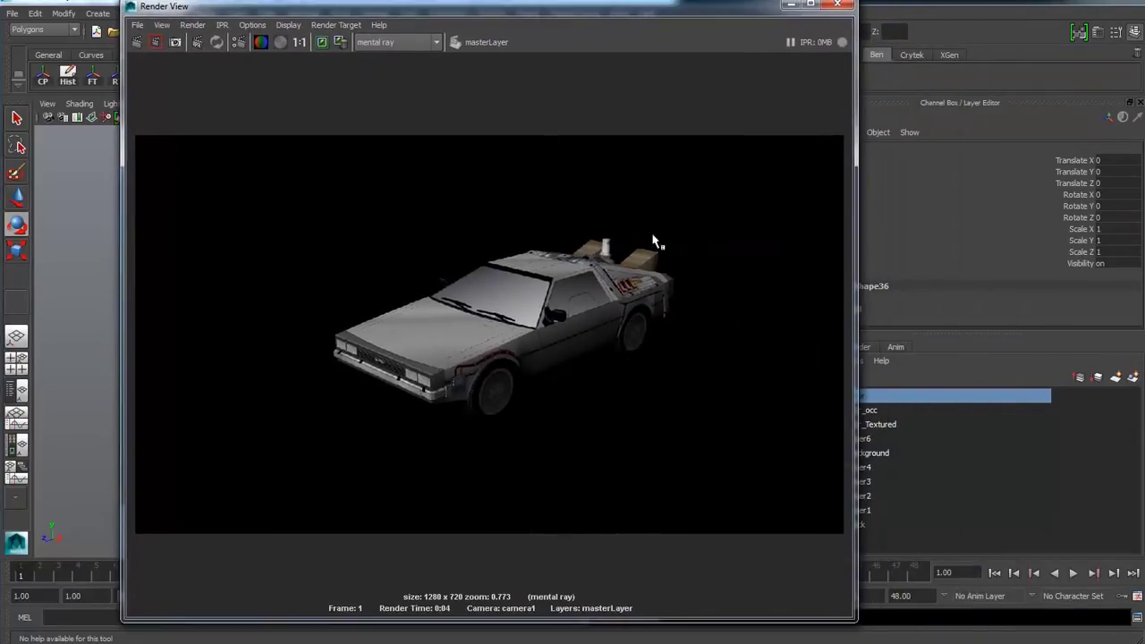
left_click(837, 4)
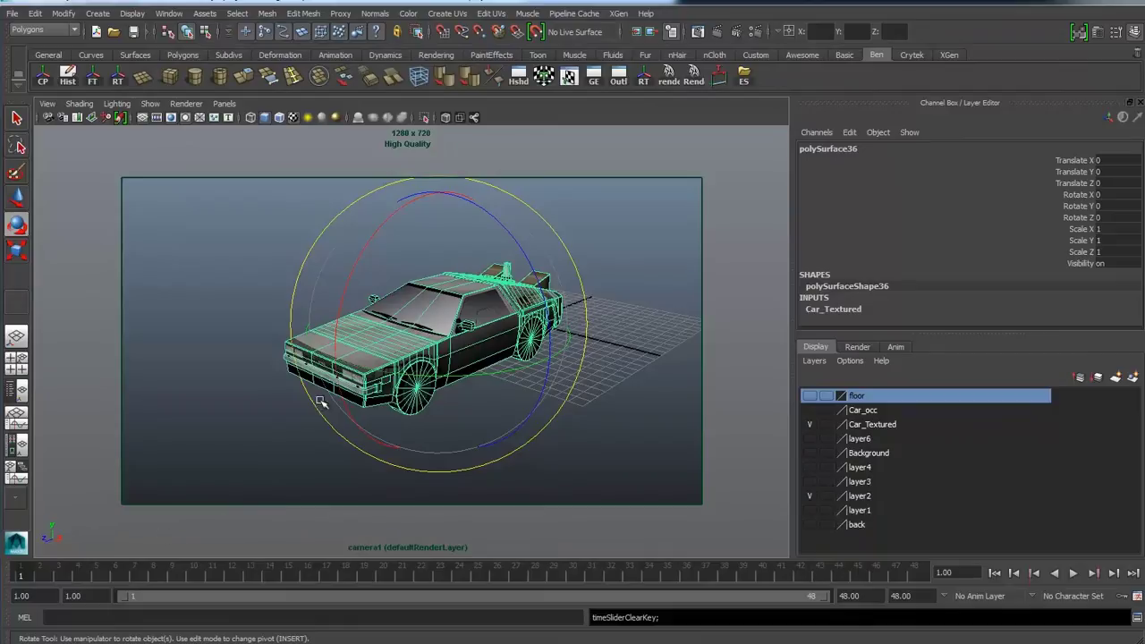
Step: Rotate the car about 4.8 degrees around its Y axis and freeze its transformations
left_click(244, 413)
left_click(352, 355)
left_click(257, 249)
left_click(426, 311)
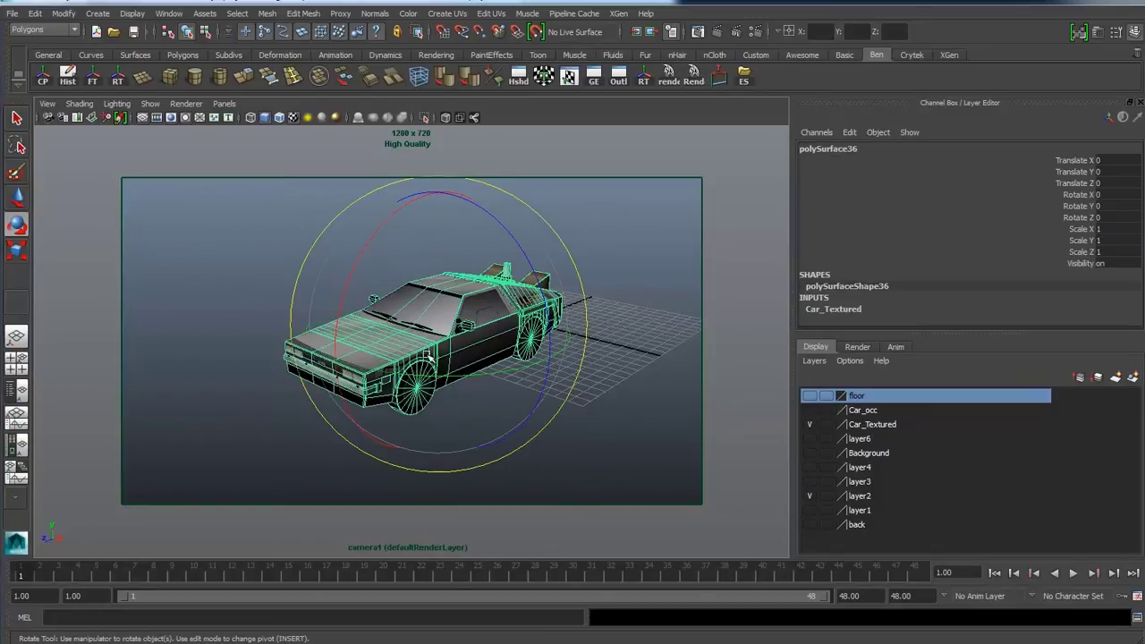
left_click_drag(429, 358, 374, 383)
key("ctrl+z")
left_click(281, 409)
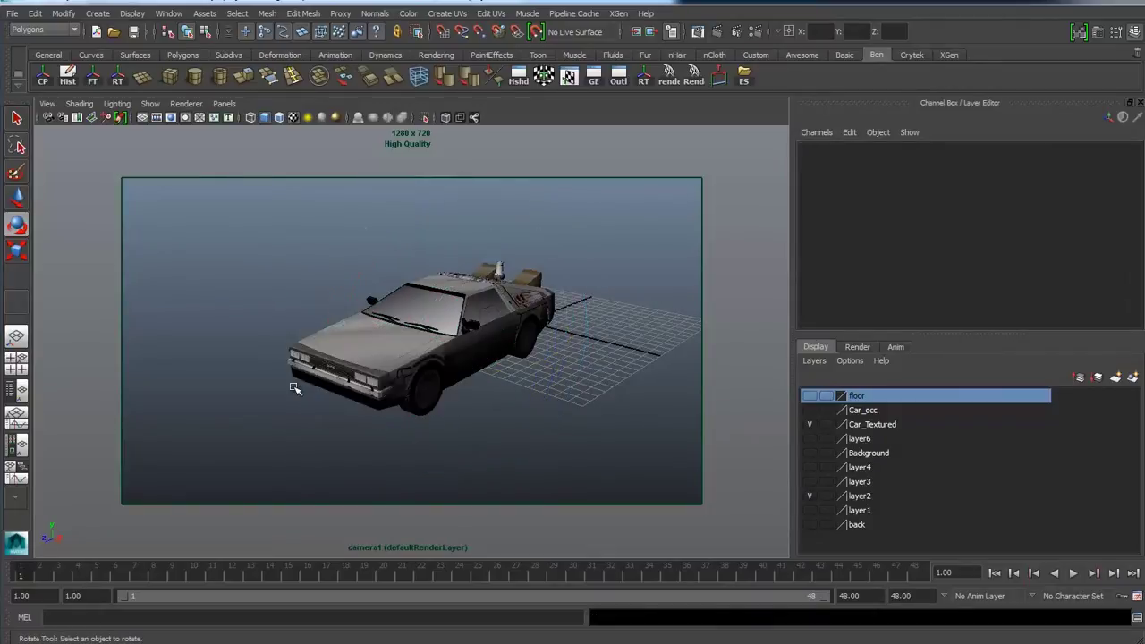
left_click(331, 341)
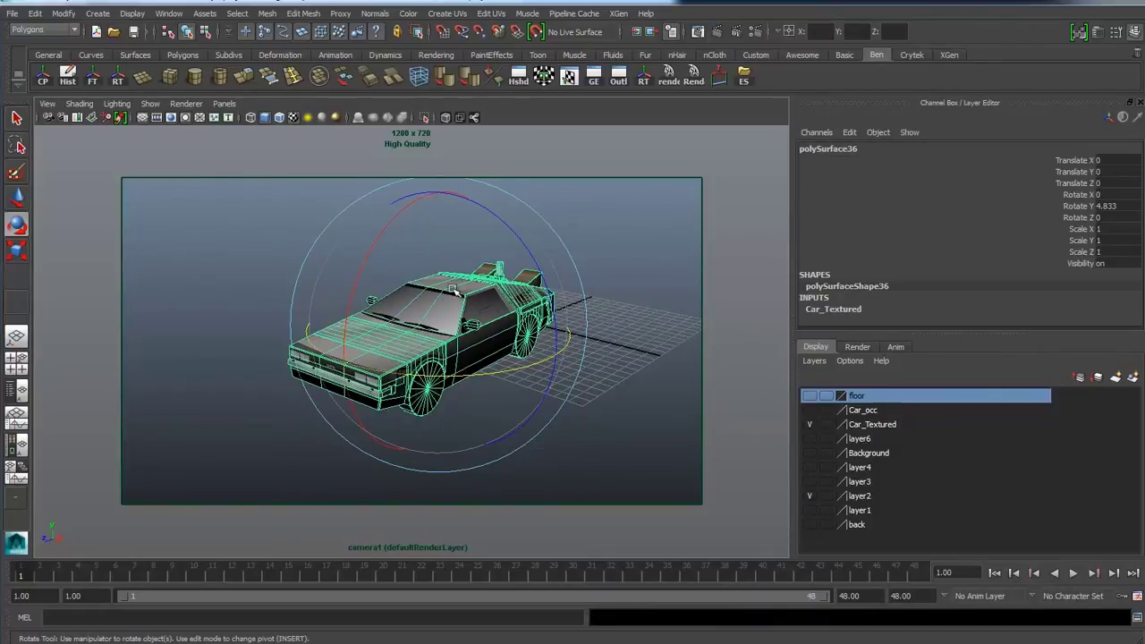
left_click(94, 80)
Step: Play the timeline to check the car for motion, and view its shape attributes before returning to its transform channels
key("alt+v")
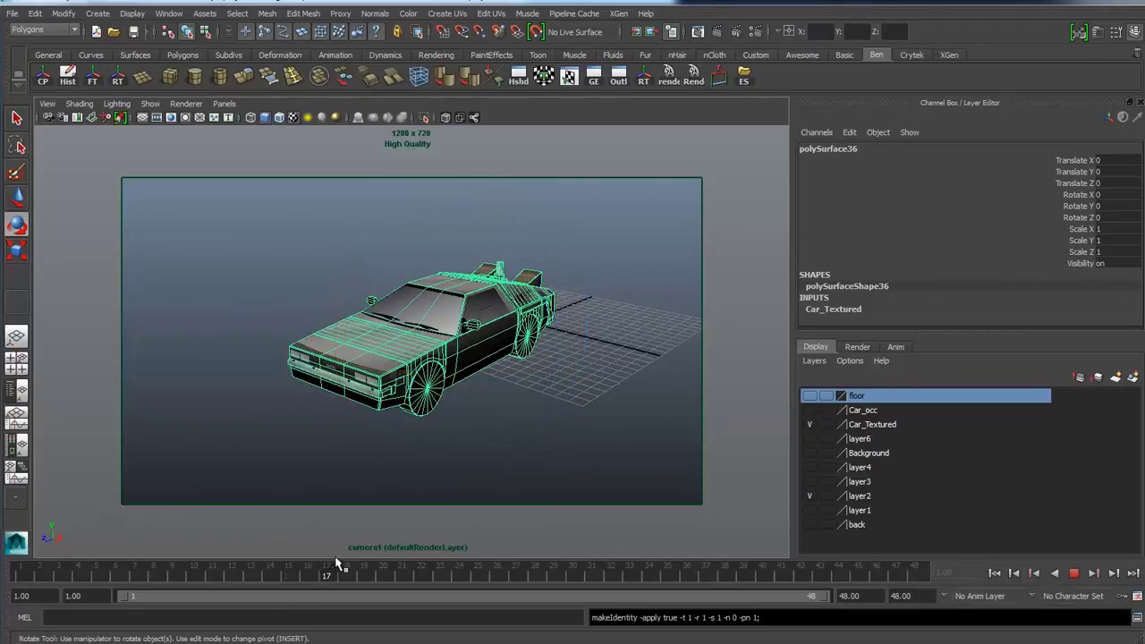
key("alt+v")
left_click(1099, 33)
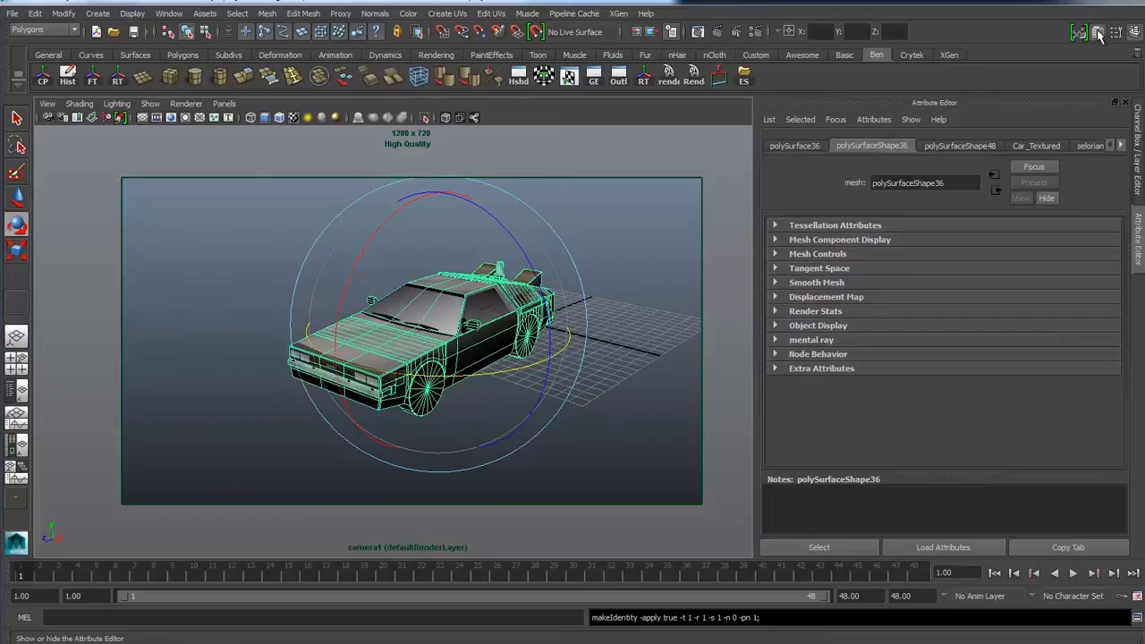
left_click(1135, 32)
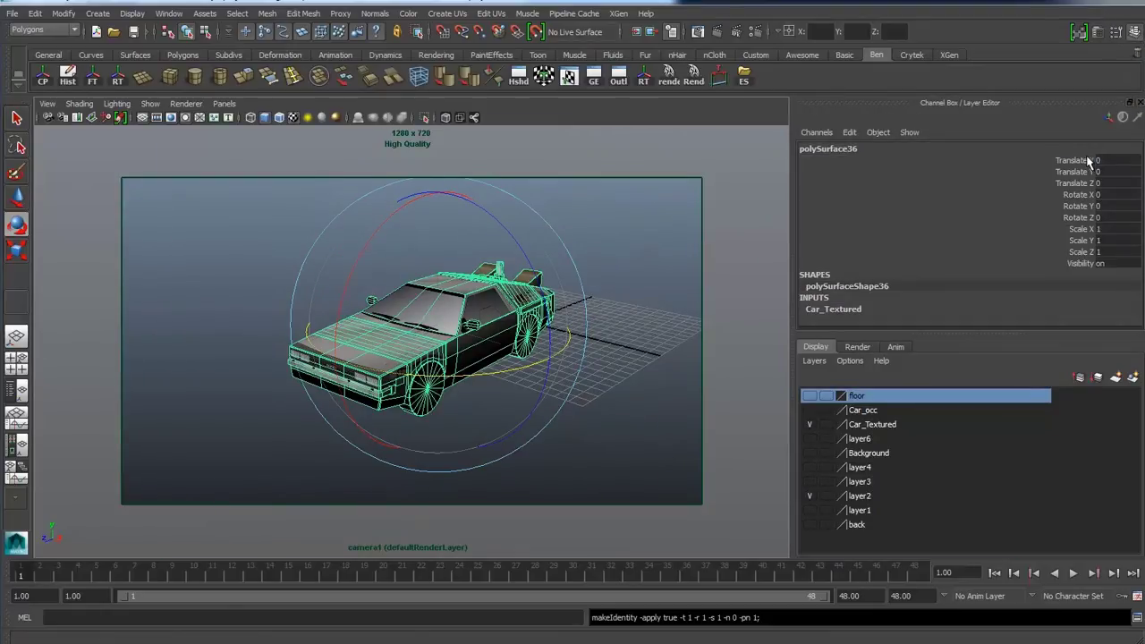
Step: Key only the car's Rotate Y channel at frame 1 with a value of 0
left_click(1089, 160)
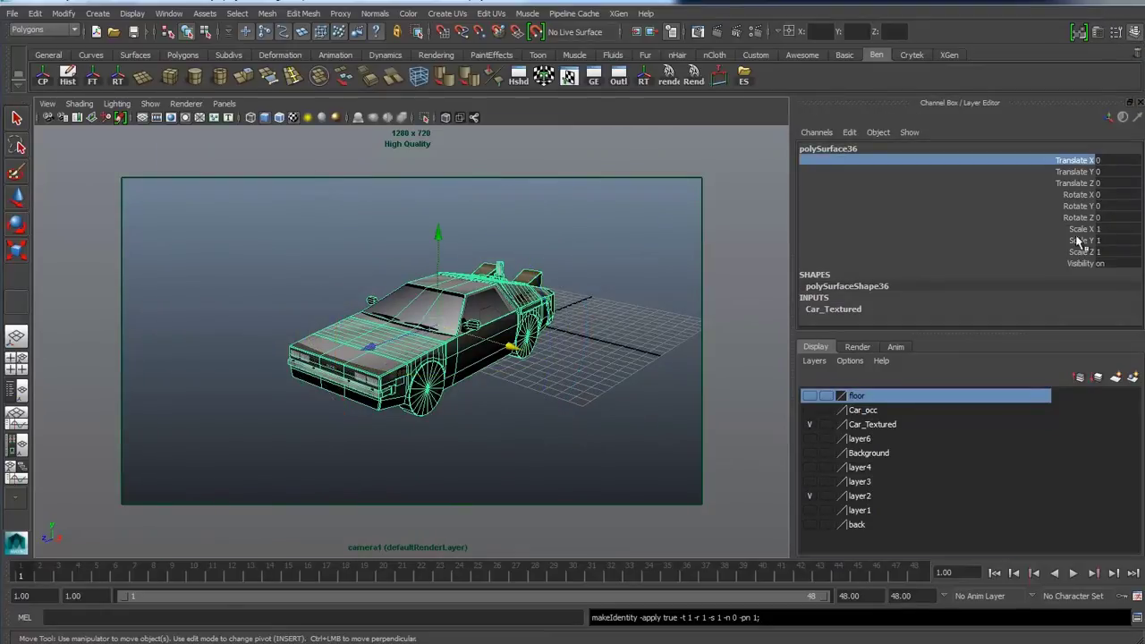
left_click(1087, 195)
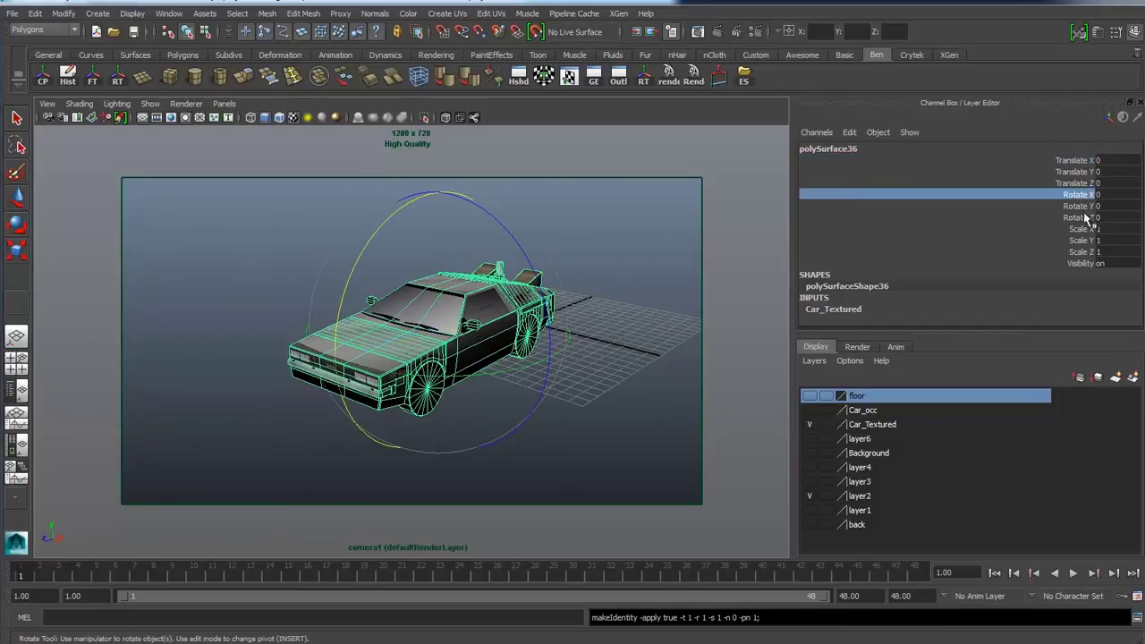
left_click(1084, 207)
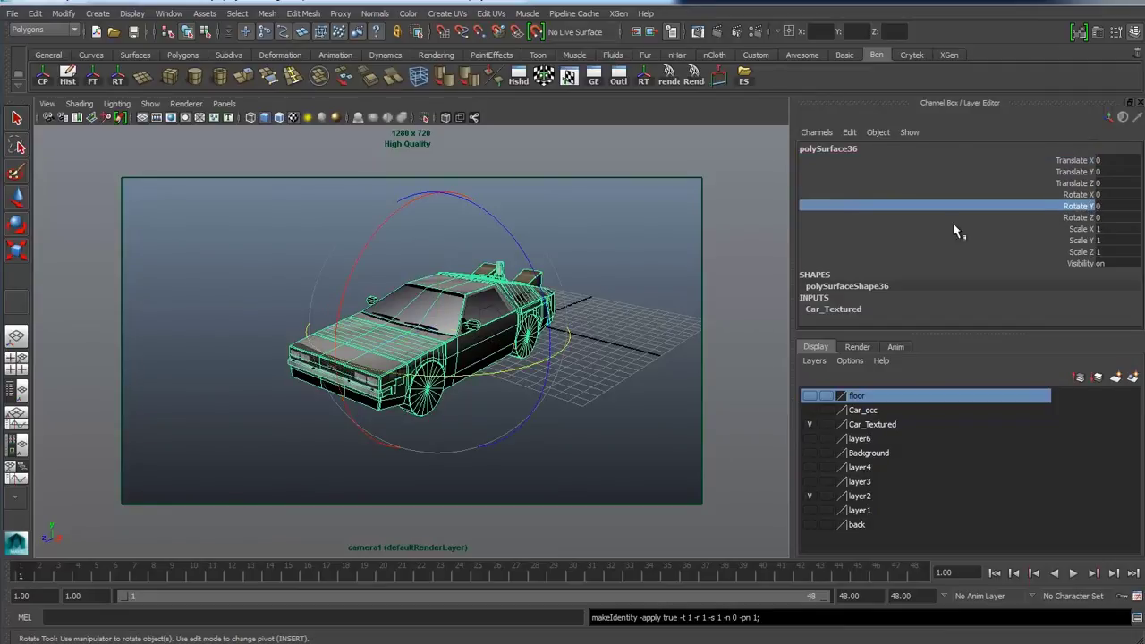
right_click(1045, 211)
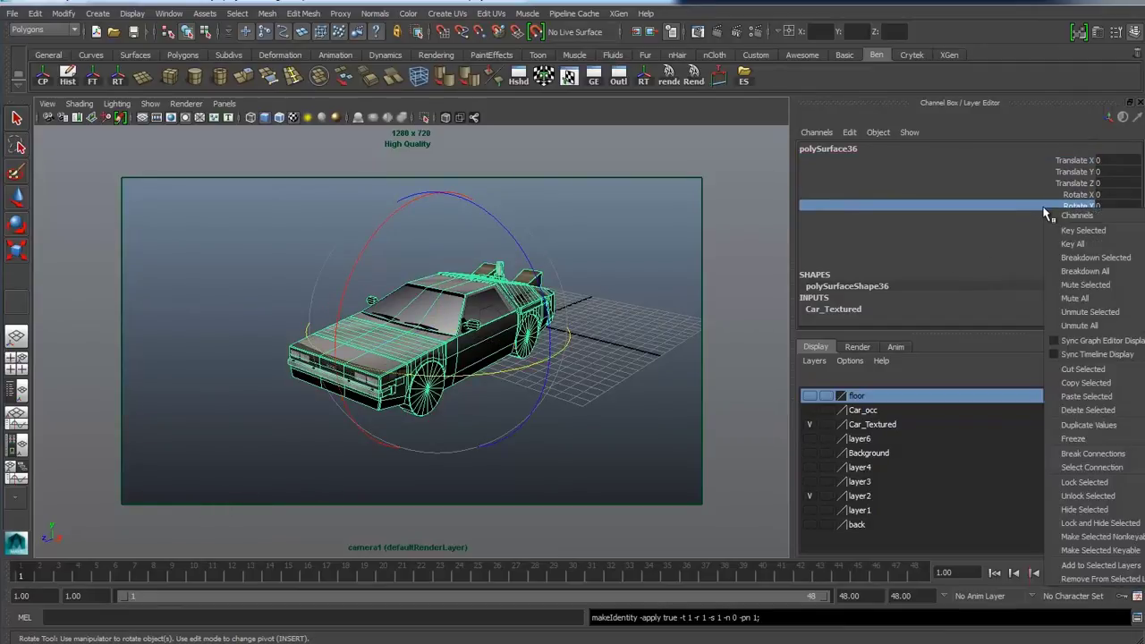
left_click(1083, 231)
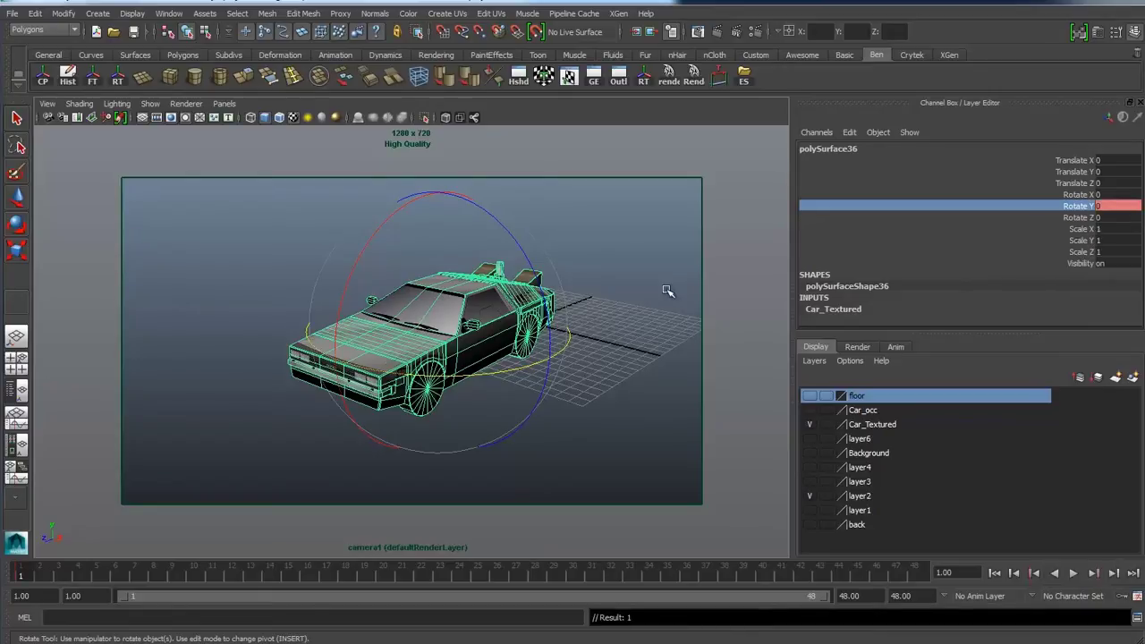
Step: Set the car's Rotate Y to 360 at frame 48 and key that channel
left_click(445, 581)
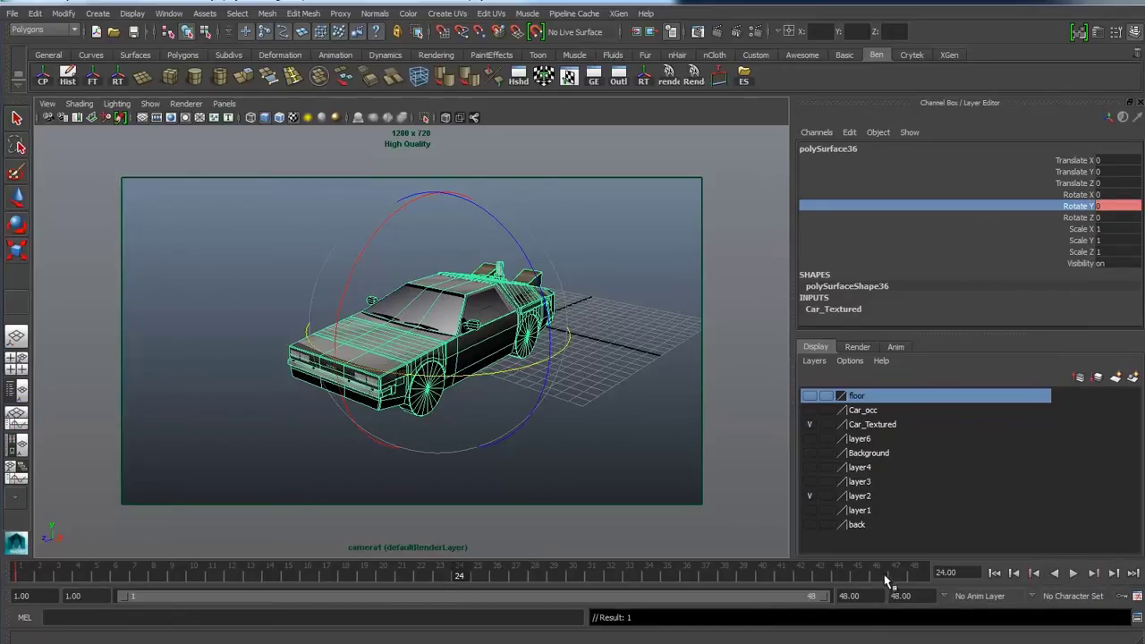
left_click(915, 577)
double_click(1103, 205)
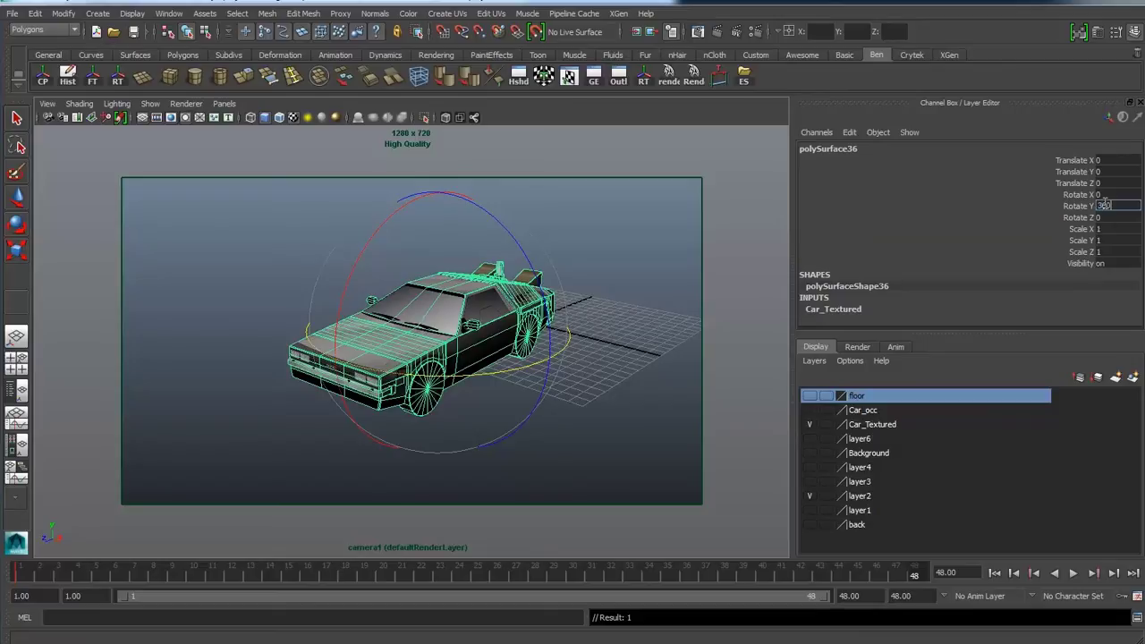
key("Return")
right_click(1081, 207)
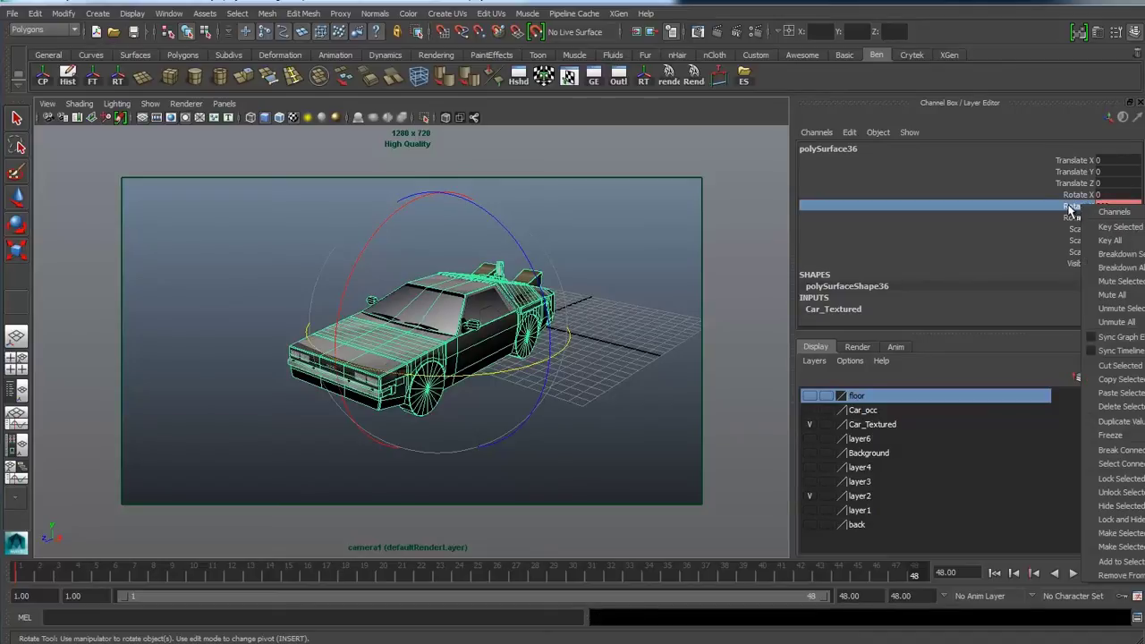
left_click(1124, 229)
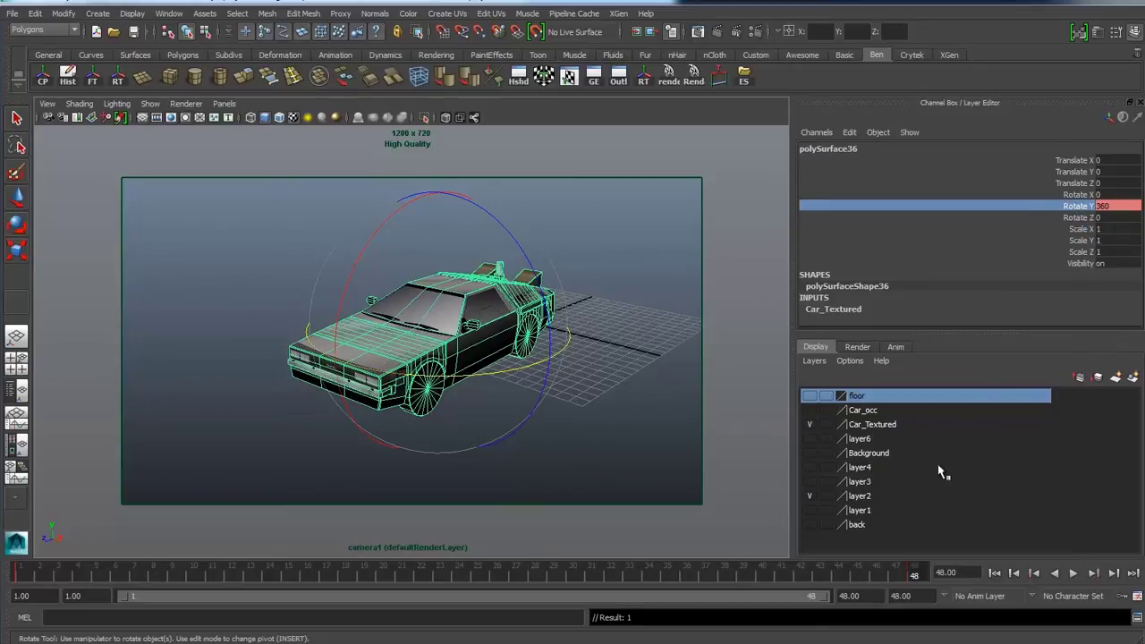
Step: Play back the car's rotation from the first frame to review its motion and how it loops
key("alt+v")
key("alt+v")
key("alt+v")
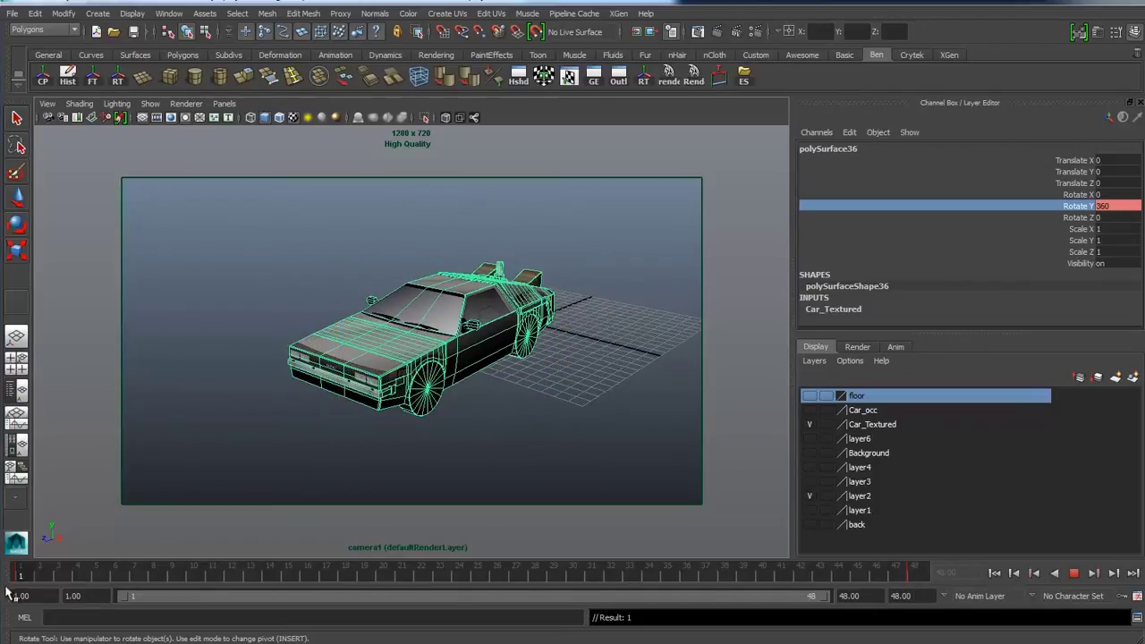
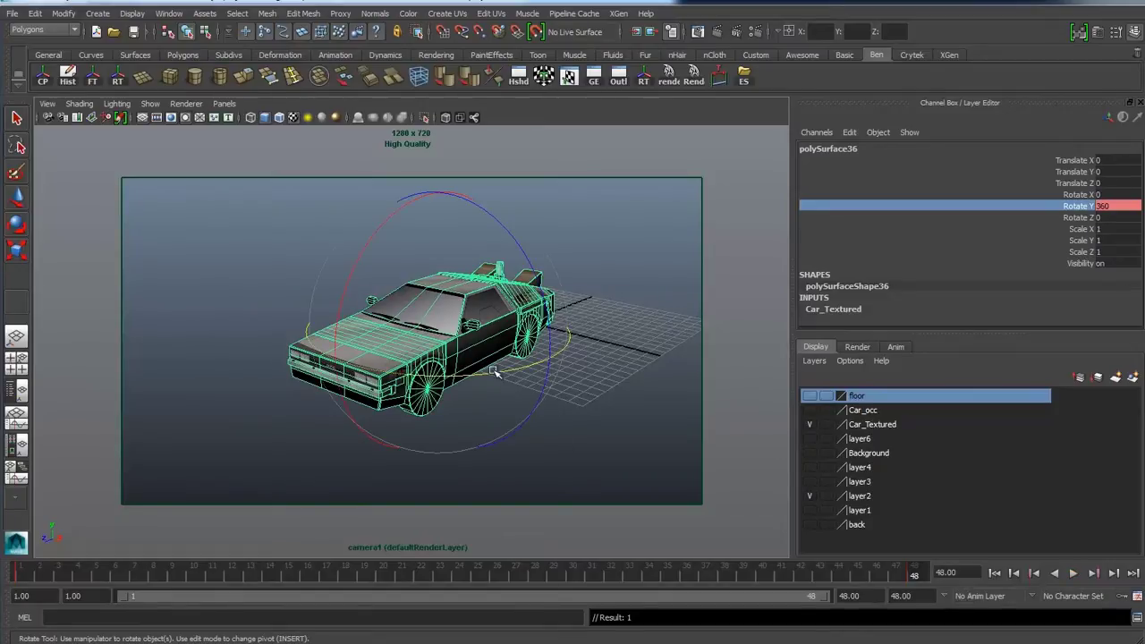
left_click(8, 579)
key("alt+v")
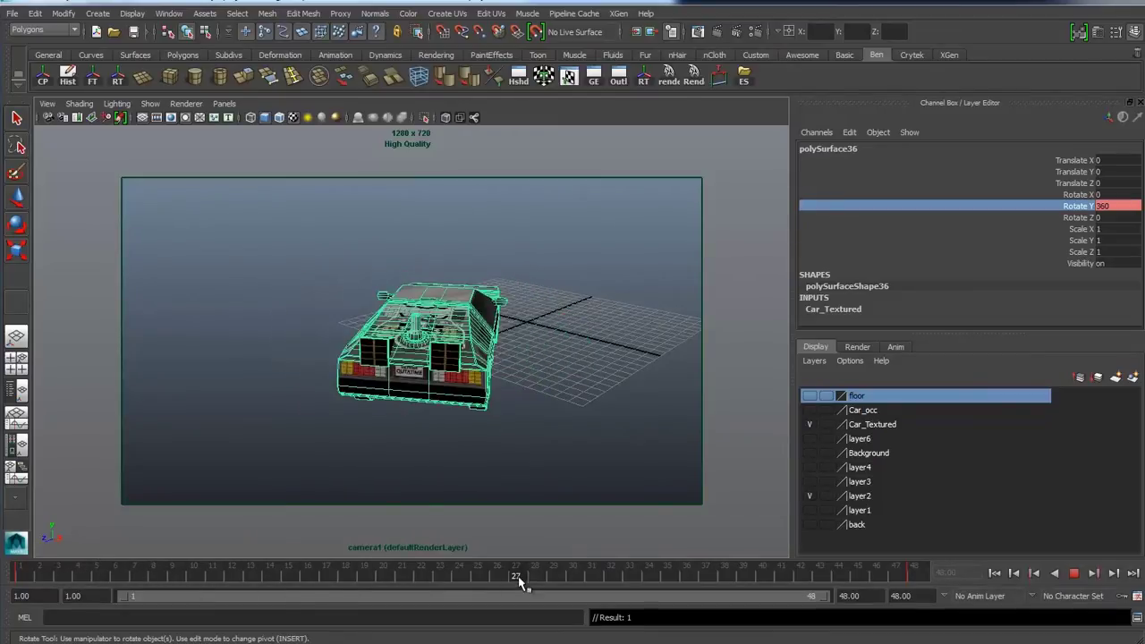
Step: Open the Graph Editor and frame the car's Rotate Y animation curve
left_click(168, 13)
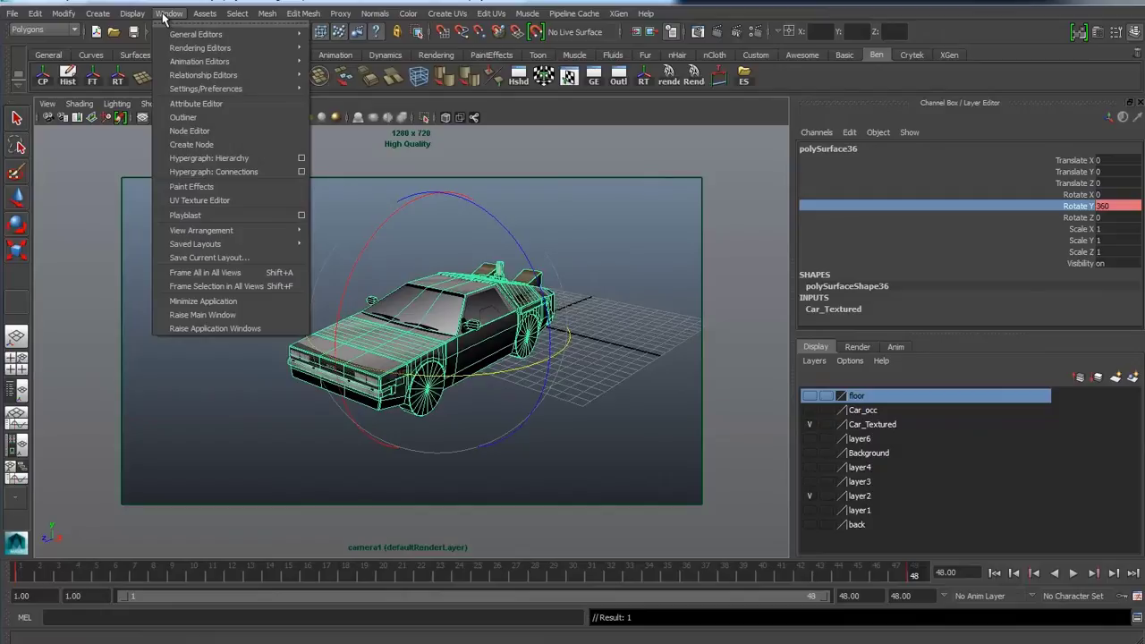
mouse_move(201, 62)
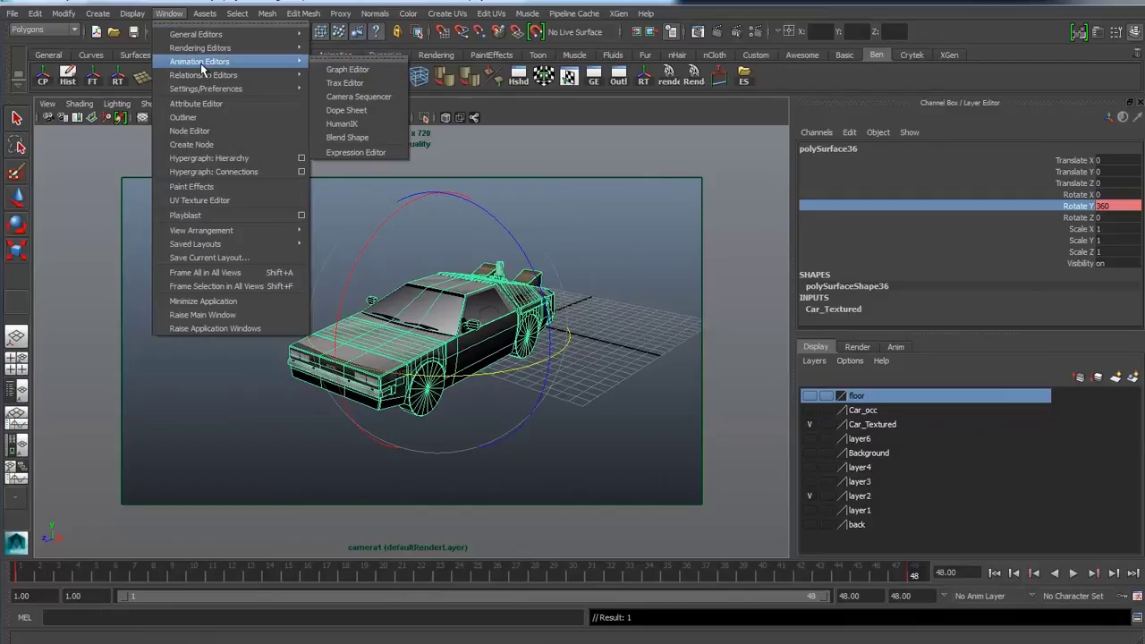
left_click(347, 70)
key("f")
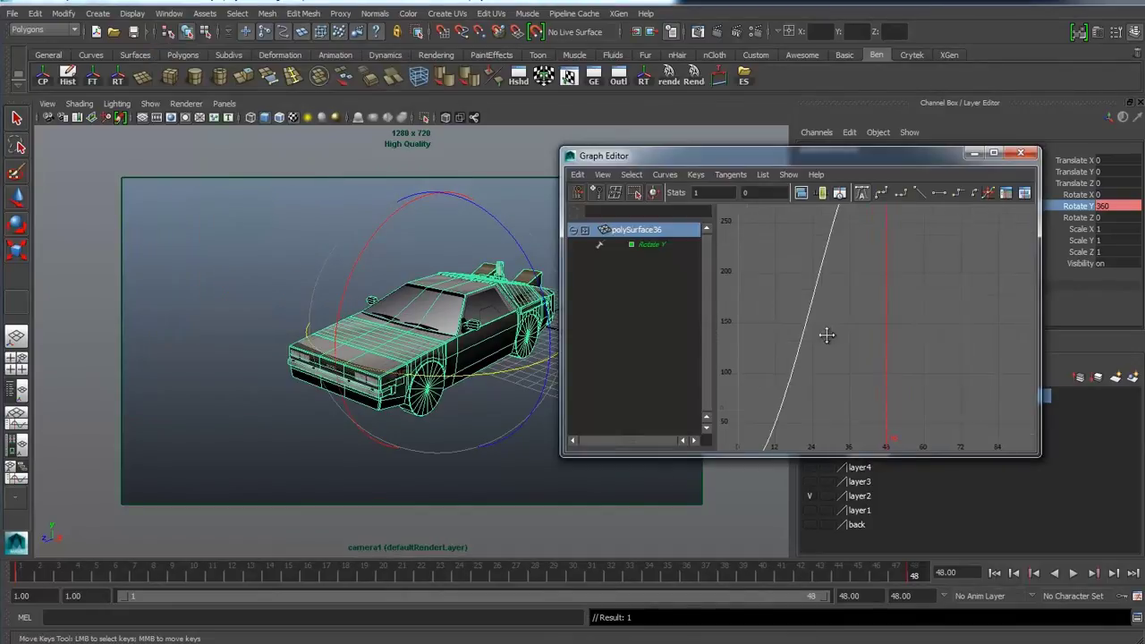
Step: Examine the slope of the Rotate Y curve near its first and last keys for easing in and out
left_click(903, 302)
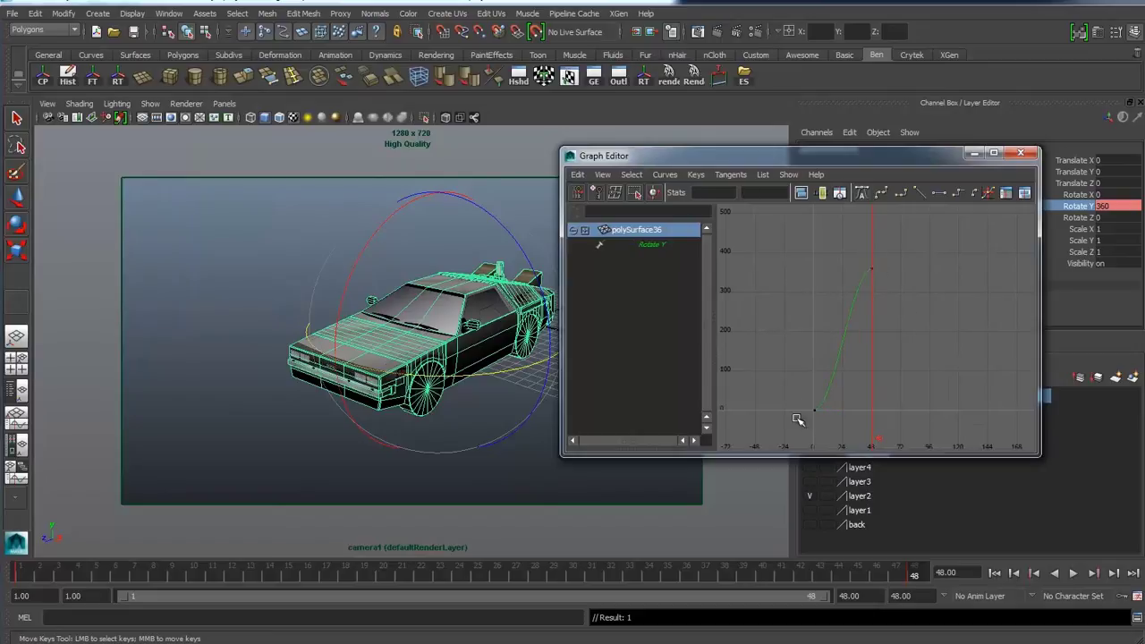
scroll(884, 276, "up", 2)
scroll(885, 279, "down", 3)
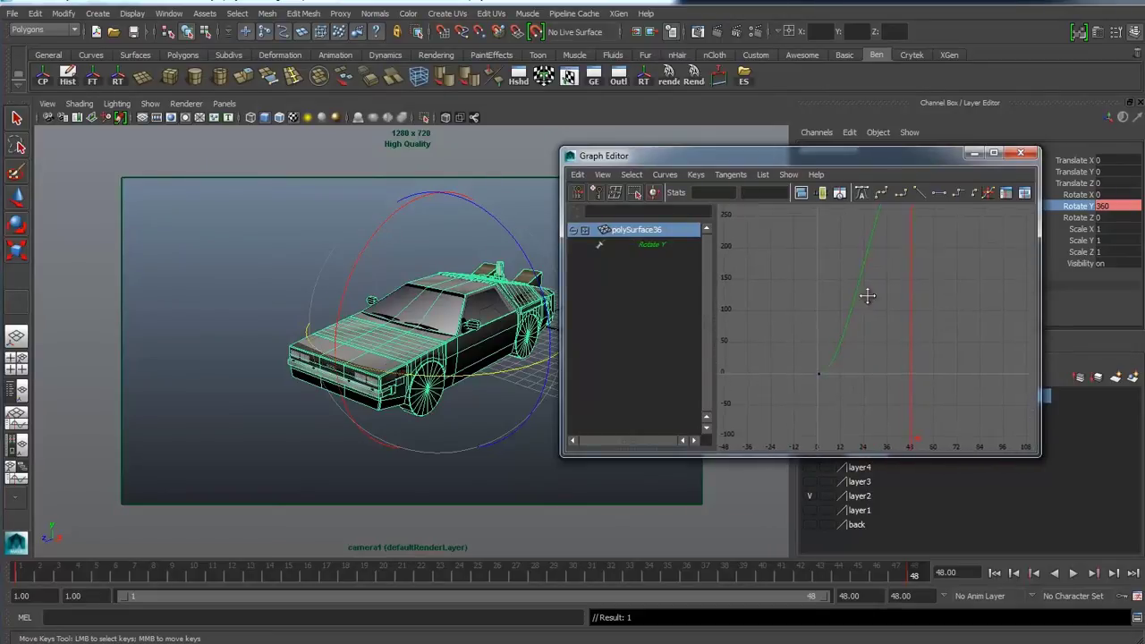
scroll(839, 368, "up", 5)
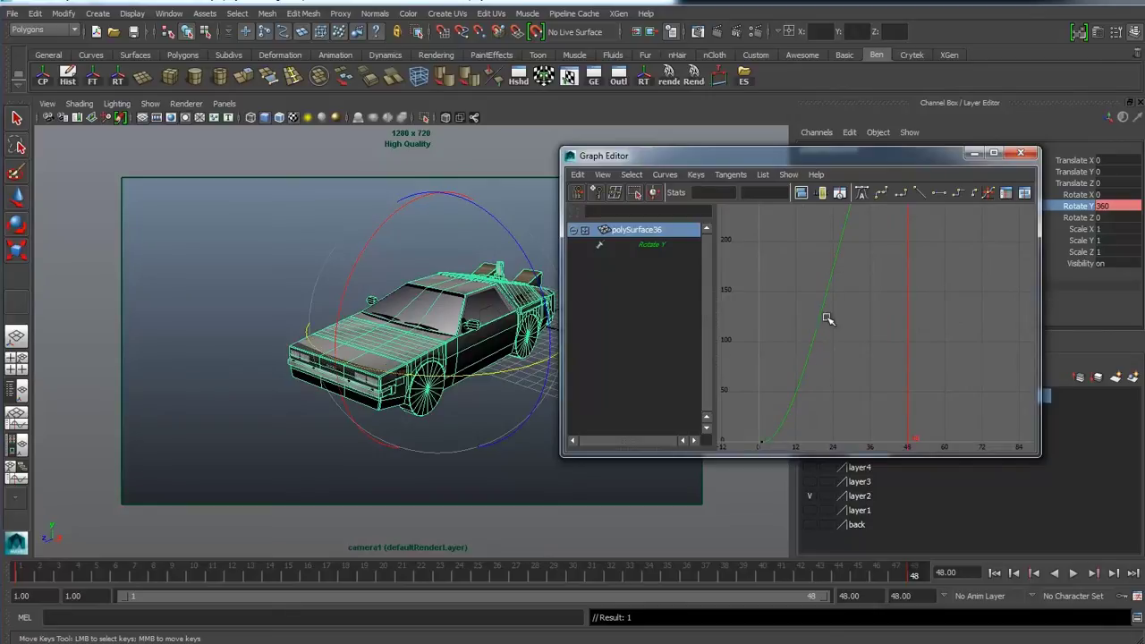
middle_click_drag(848, 250, 804, 375, "alt")
left_click(859, 241)
scroll(869, 244, "up", 2)
middle_click_drag(869, 245, 846, 352, "alt")
scroll(846, 351, "up", 3)
scroll(828, 322, "up", 5)
middle_click_drag(817, 294, 897, 266, "alt")
Step: Select both keys of the Rotate Y curve and change their tangents to linear
scroll(873, 330, "down", 3)
scroll(831, 322, "down", 6)
scroll(897, 267, "down", 4)
left_click_drag(806, 260, 964, 439)
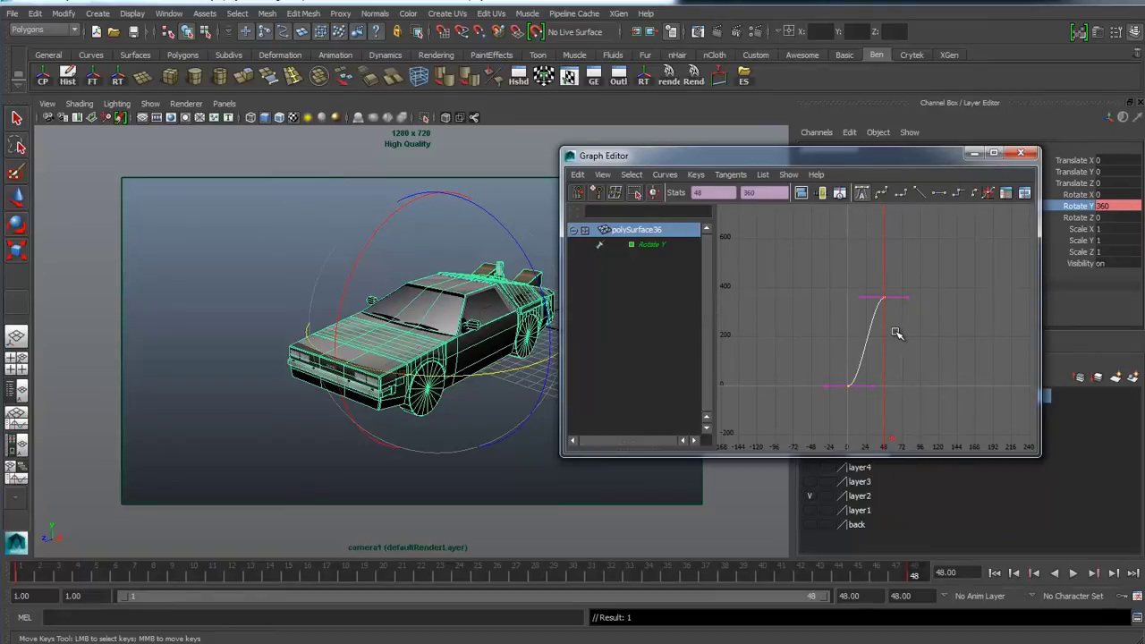
left_click(919, 195)
Step: Play back the rotation, close the Graph Editor, and scrub the timeline to frame 47 to check for constant speed
left_click_drag(780, 154, 831, 56)
left_click(36, 577)
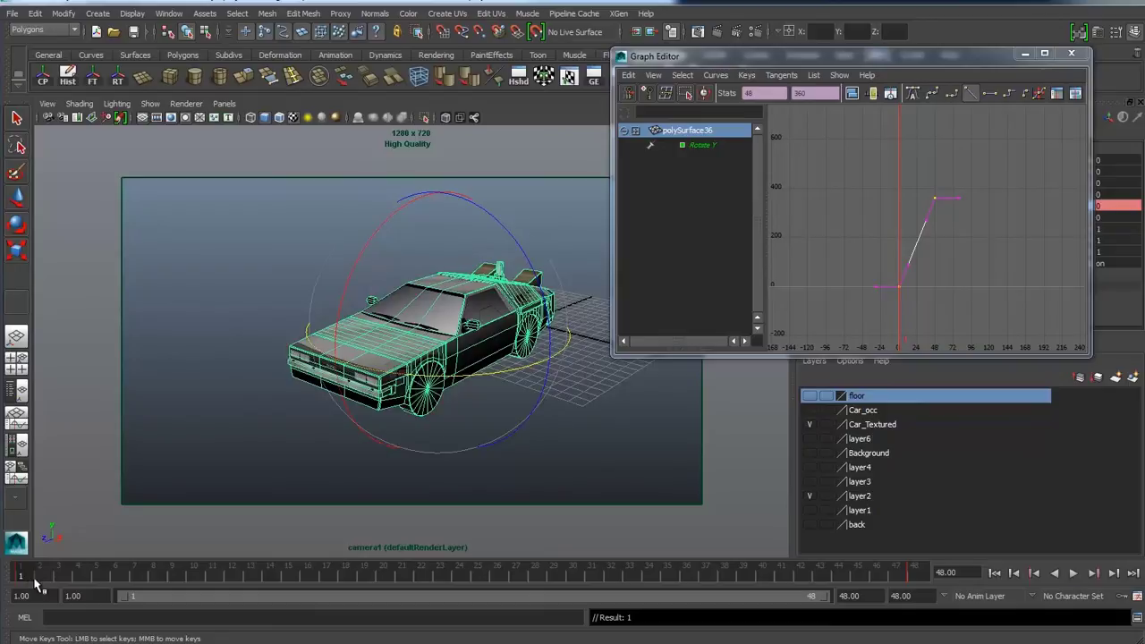
key("alt+v")
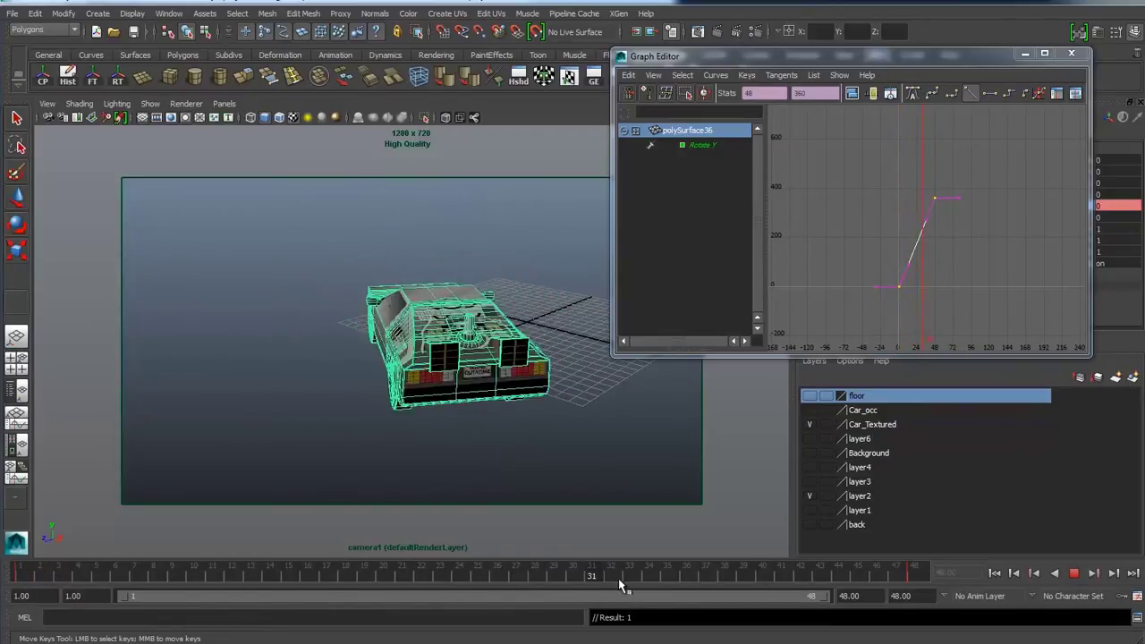
left_click(1074, 56)
left_click(1073, 572)
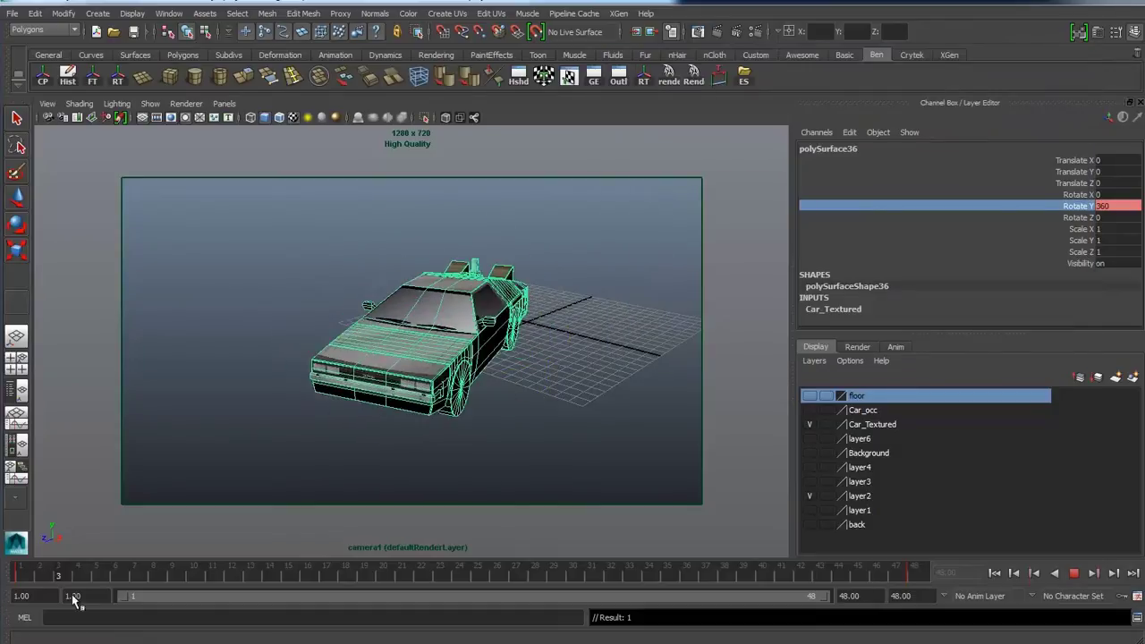
mouse_move(689, 580)
left_mouse_down()
mouse_move(536, 555)
mouse_move(179, 563)
mouse_move(897, 586)
mouse_move(277, 603)
mouse_move(846, 597)
mouse_move(908, 577)
mouse_move(897, 577)
left_mouse_up()
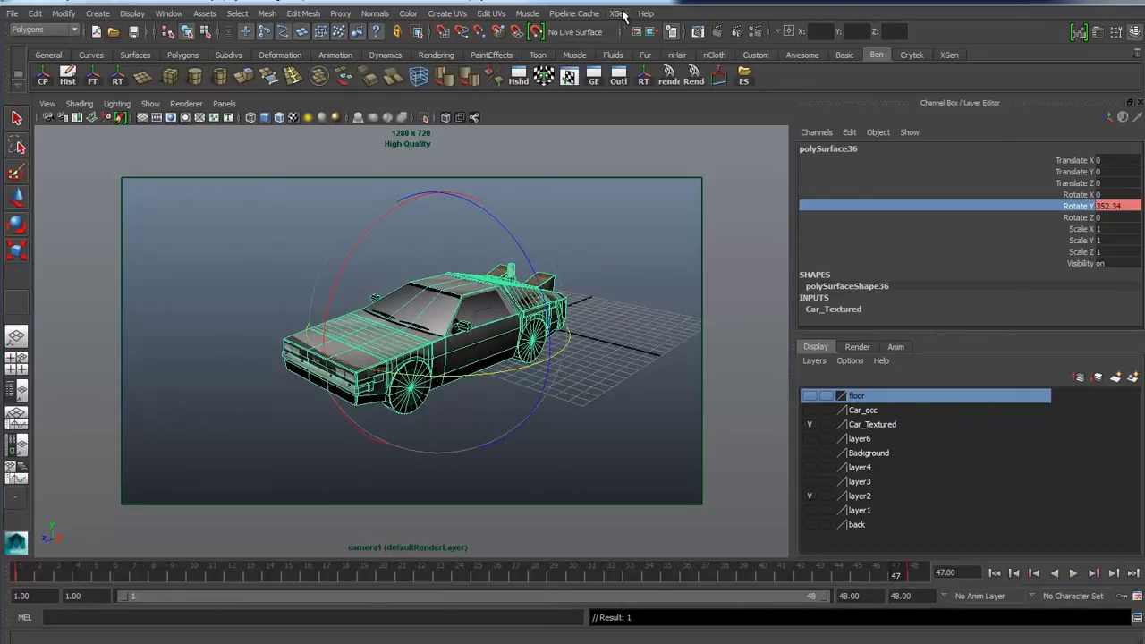
Step: Open the Render Settings and set the file name prefix to CarTurnTable
left_click(756, 33)
left_click_drag(463, 33, 787, 14)
left_click_drag(1069, 362, 1070, 192)
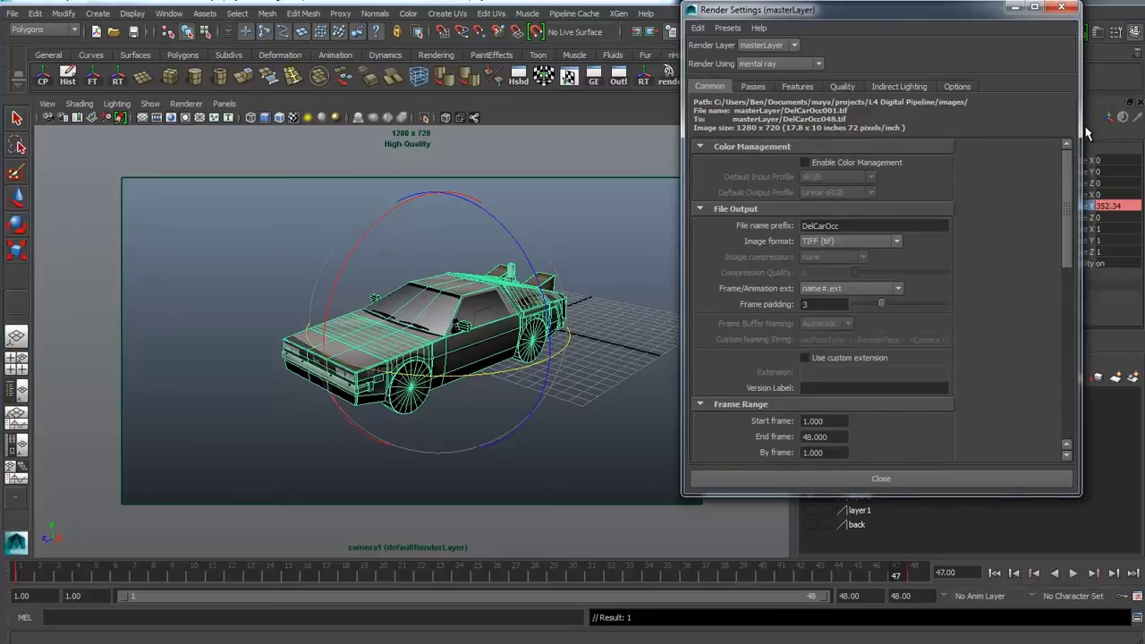
left_click(858, 226)
left_click_drag(863, 224, 771, 237)
type("Car")
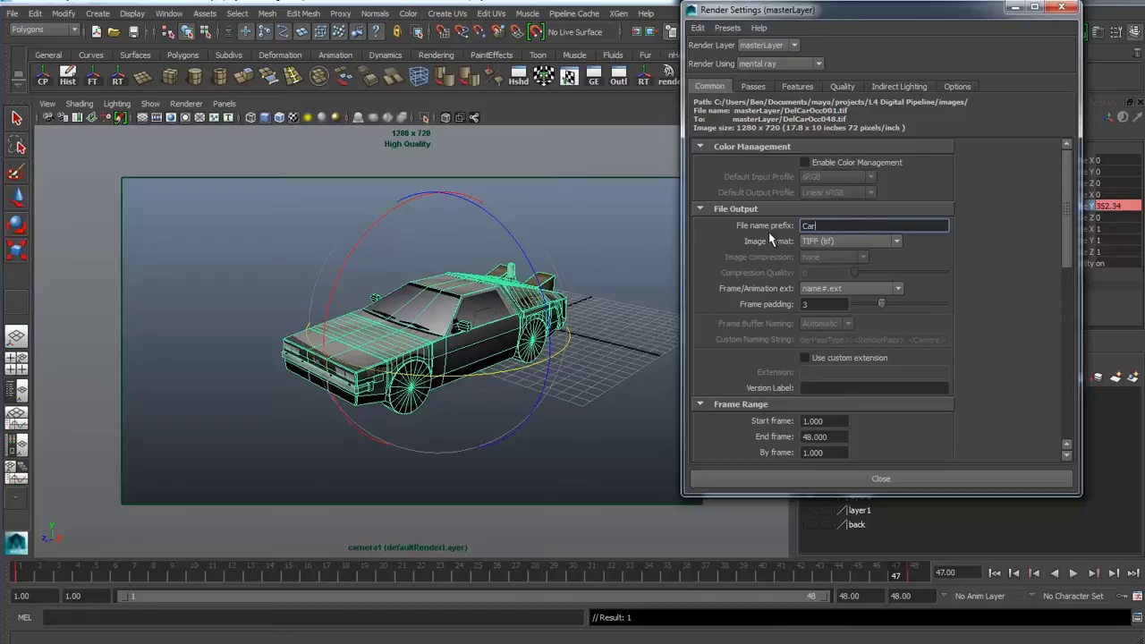
type("TurnTable")
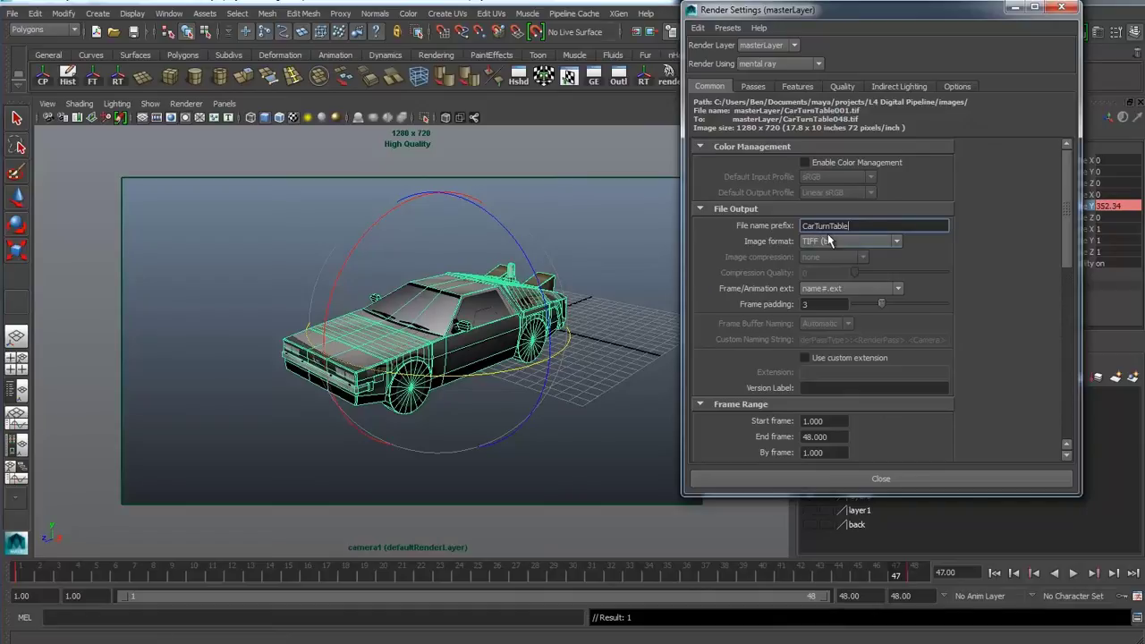
Step: Use TIFF (tif) as the image format and name#.ext as the frame/animation extension
left_click(831, 240)
left_click(841, 236)
left_click(829, 287)
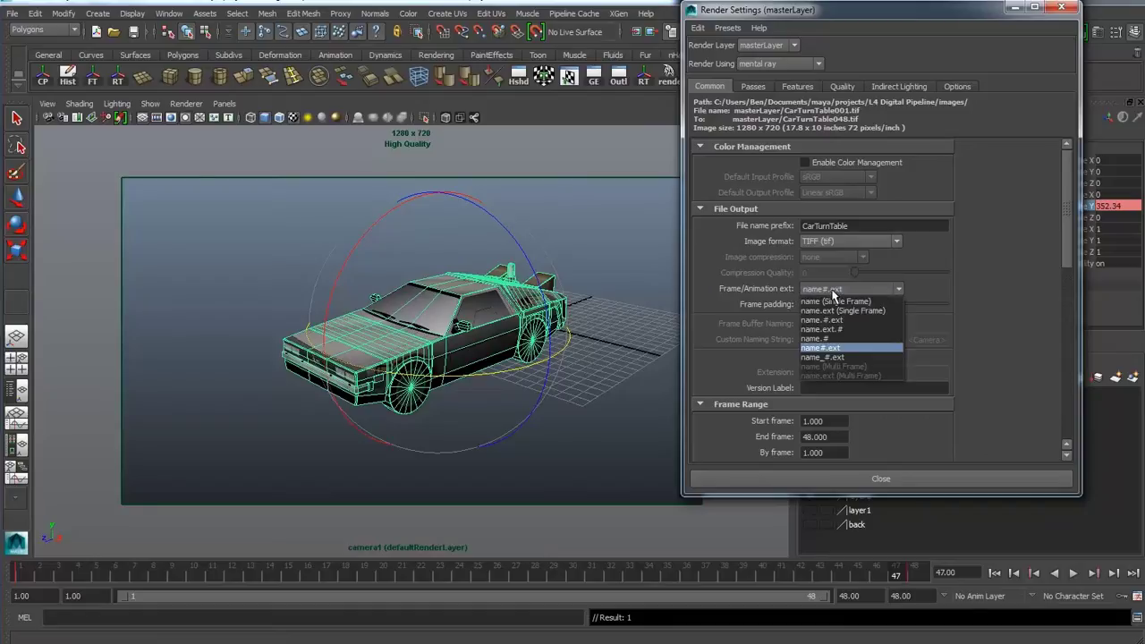
left_click(846, 345)
Step: Set the frame padding of the rendered file names to 3
scroll(761, 317, "down", 2)
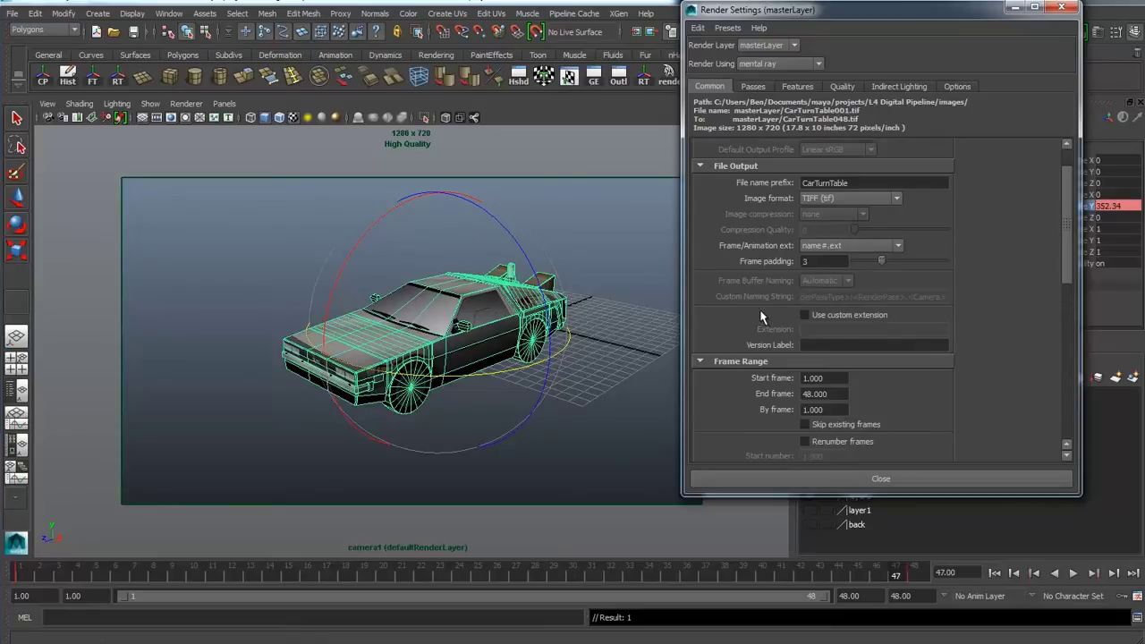
scroll(845, 219, "down", 2)
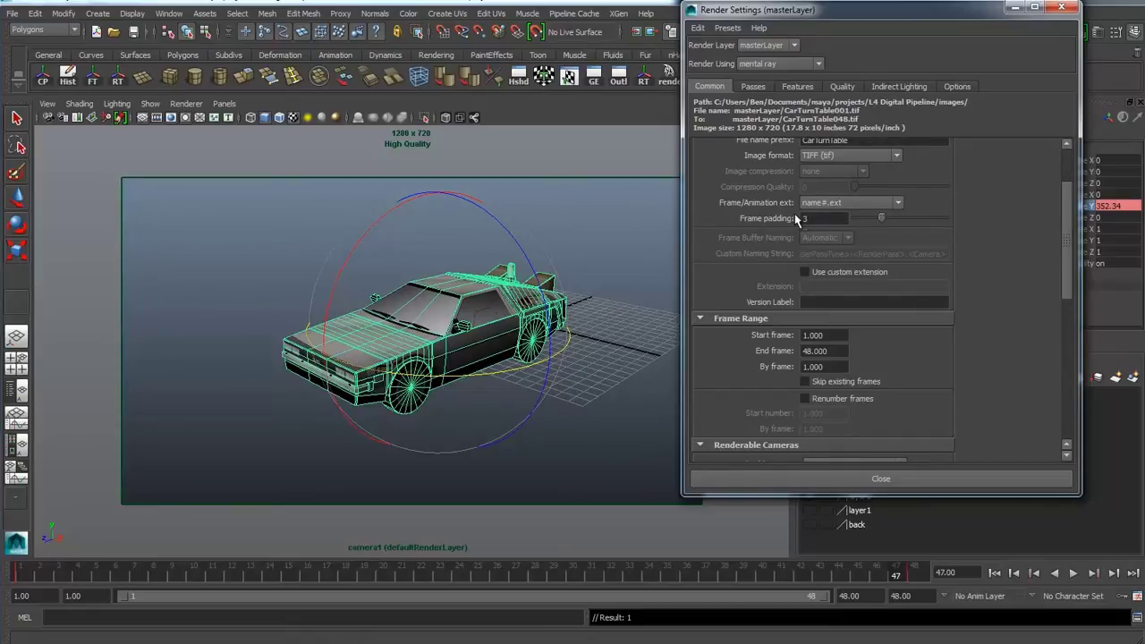
left_click_drag(818, 219, 710, 222)
type("2")
key("BackSpace")
type("3")
Step: Set the end frame of the render's frame range to 47
left_click(839, 334)
double_click(839, 333)
left_click(808, 351)
type("7")
Step: Compare the car's pose at frames 48, 1 and 47 and replay the rotation to check the loop
left_click(914, 575)
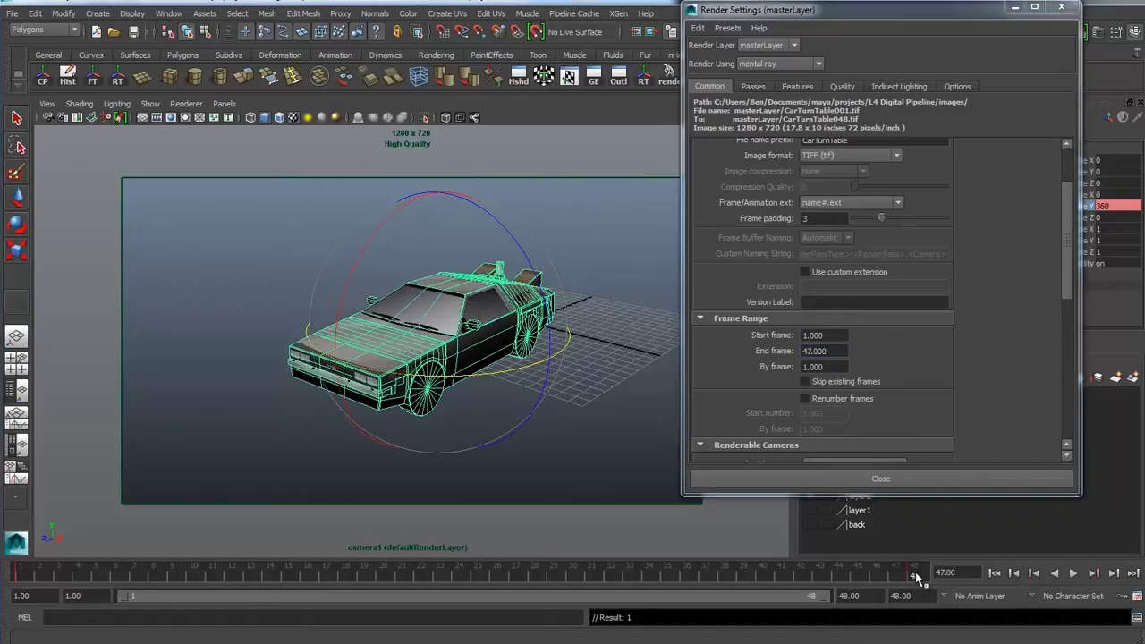
mouse_move(918, 574)
left_mouse_down()
mouse_move(902, 579)
mouse_move(916, 577)
left_mouse_up()
left_click(34, 573)
key("alt+v")
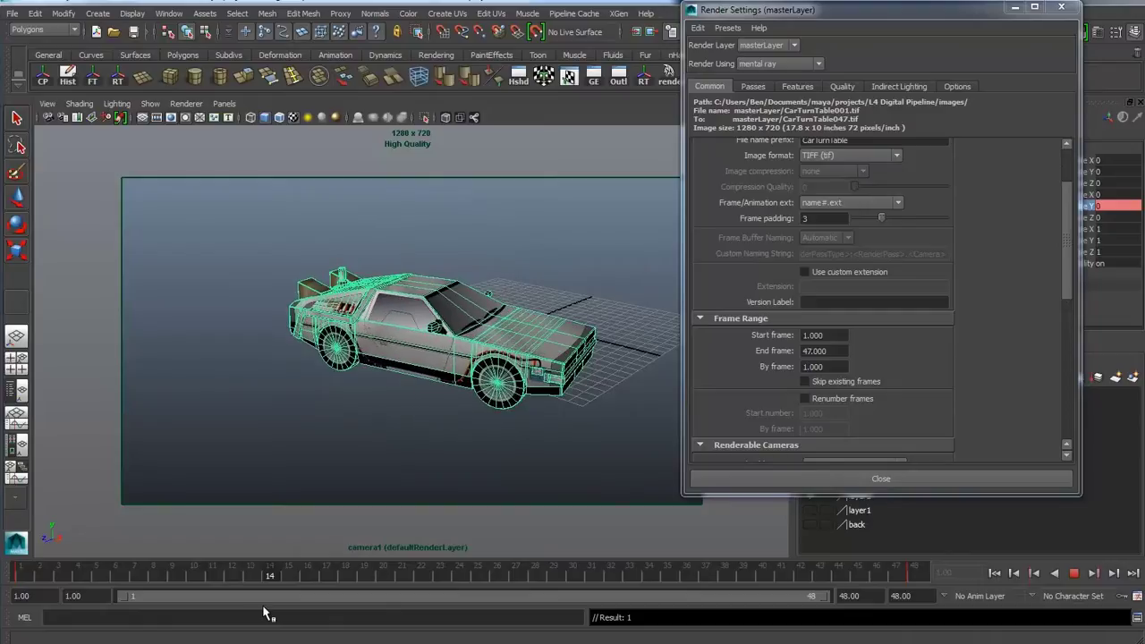
left_click_drag(914, 577, 893, 580)
left_click(899, 577)
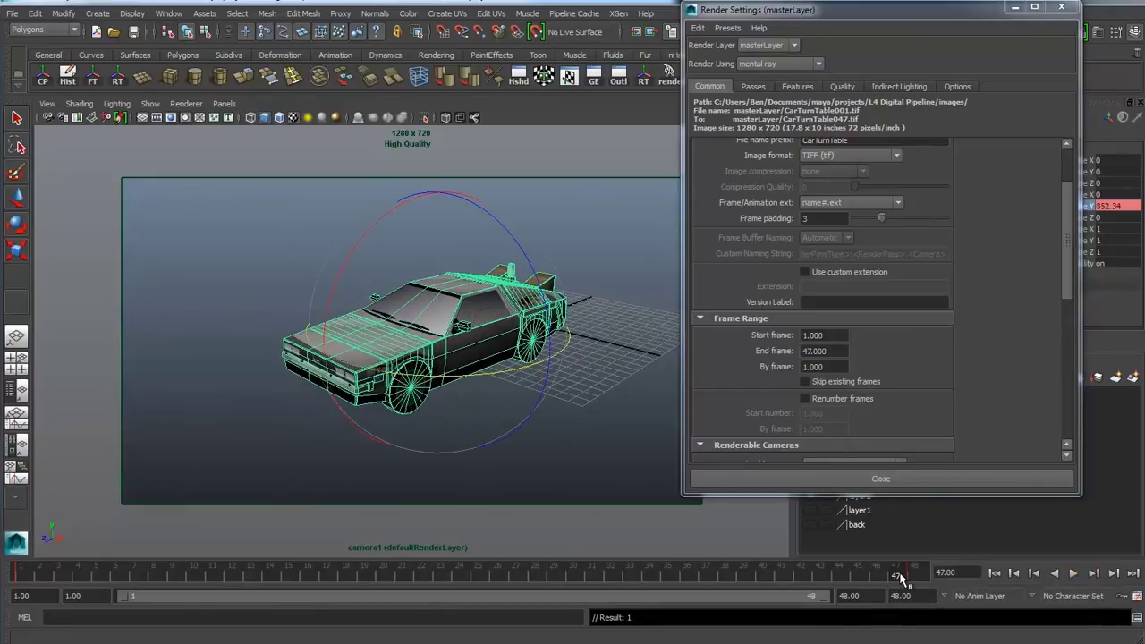
Step: Select camera1 as the renderable camera and look through the image size presets
left_click(832, 350)
scroll(866, 355, "down", 4)
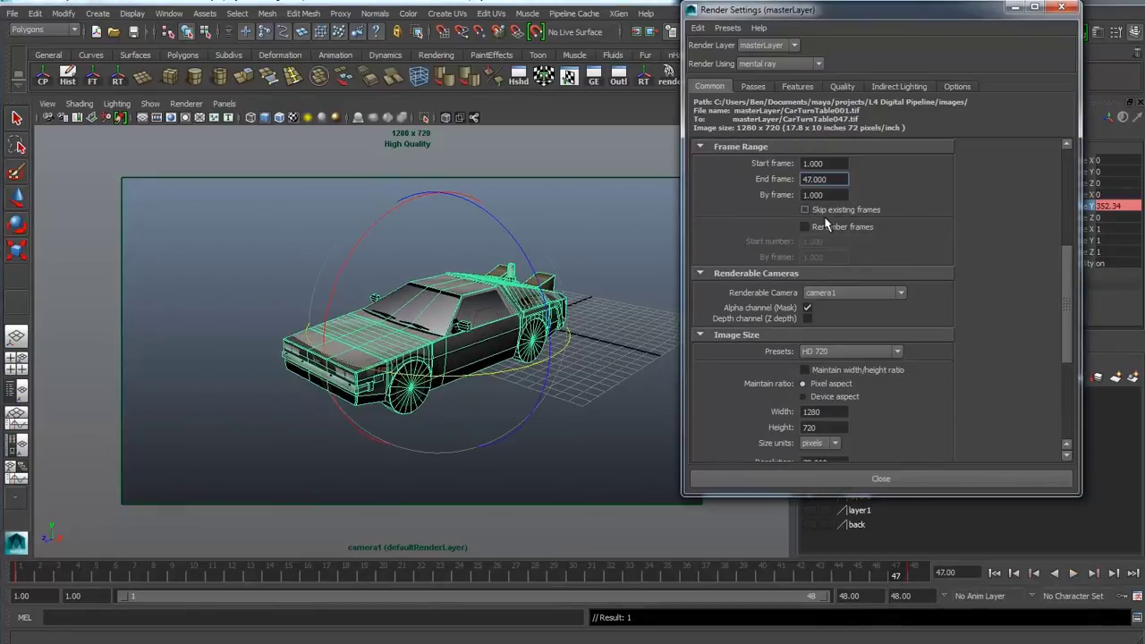
left_click(833, 292)
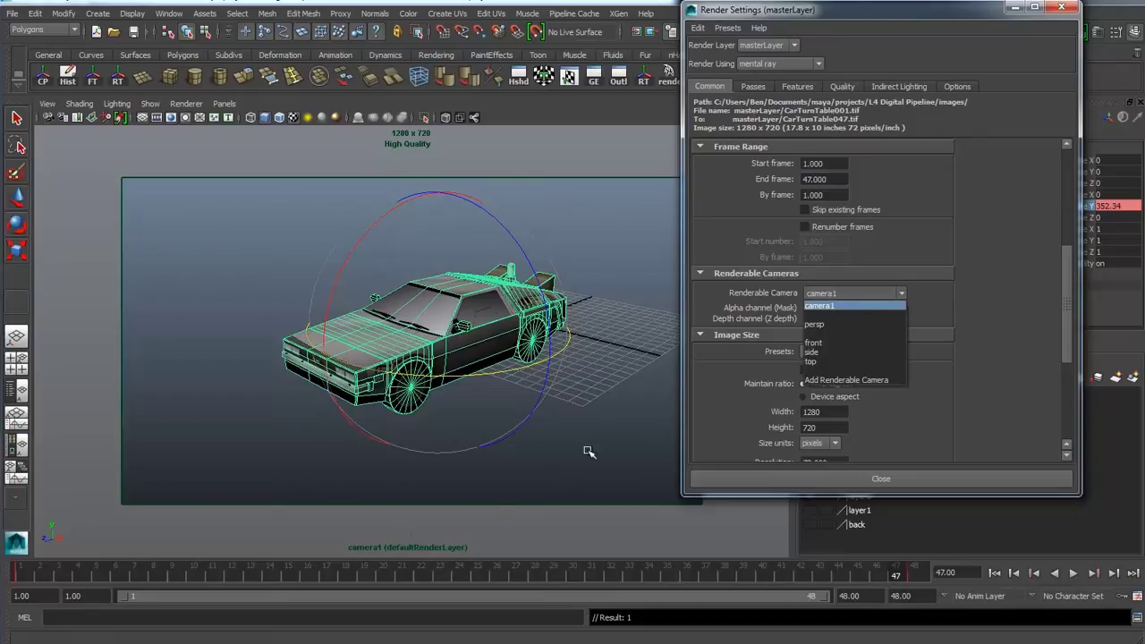
left_click(848, 307)
scroll(873, 325, "down", 1)
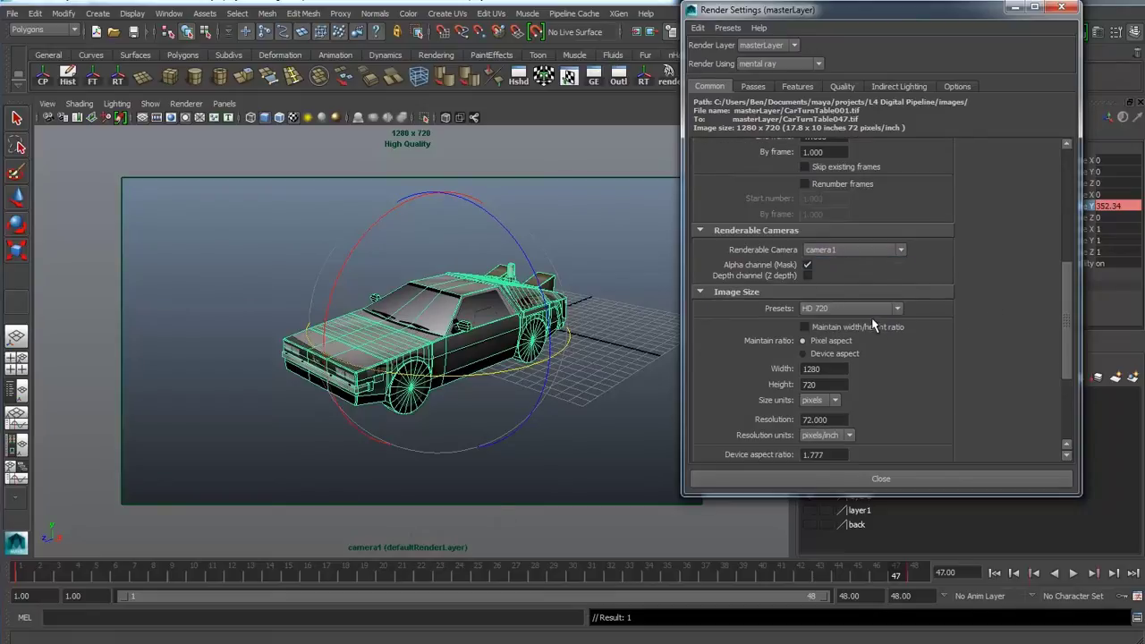
left_click(836, 310)
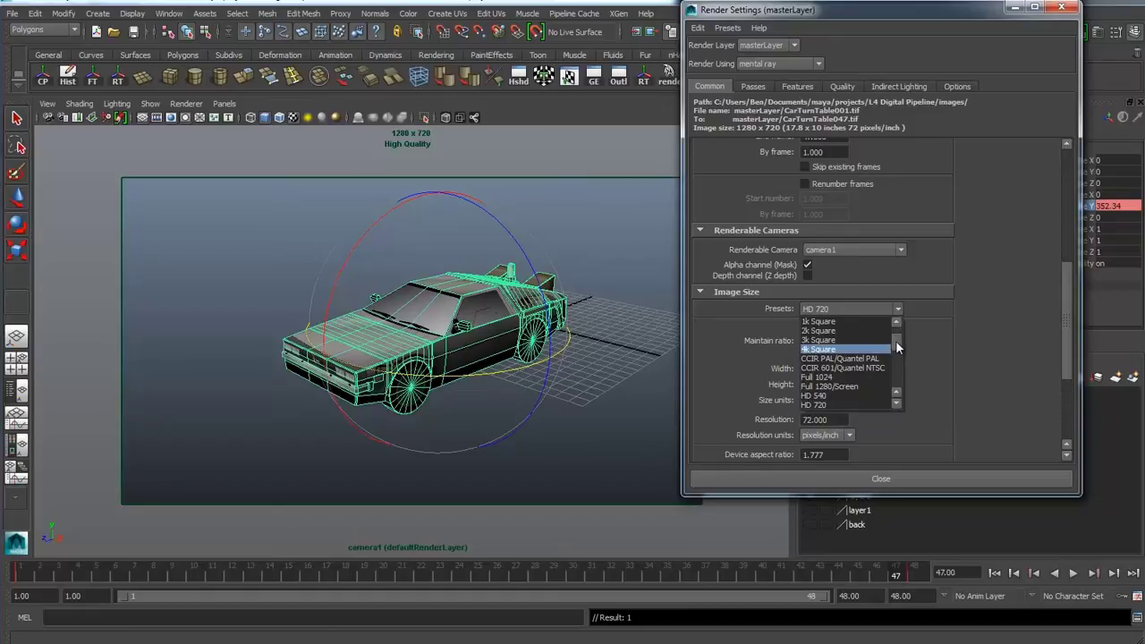
left_click(839, 301)
Step: Turn on Maintain width/height ratio and set the image height to 600 pixels
scroll(838, 300, "down", 3)
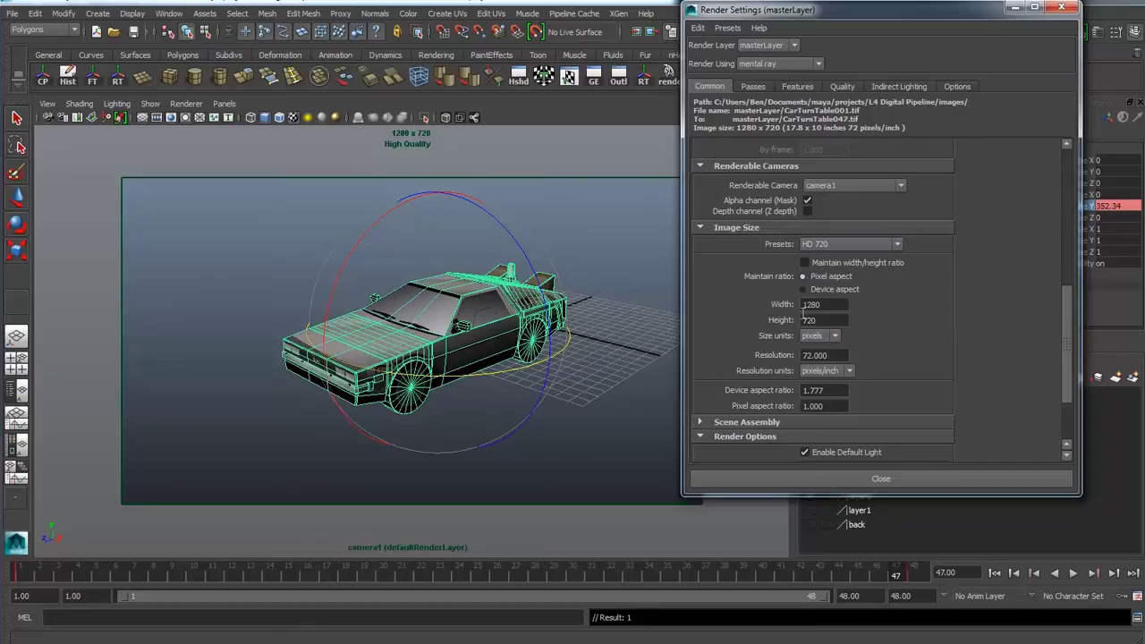
left_click(824, 304)
left_click(827, 320)
type("620")
key("Return")
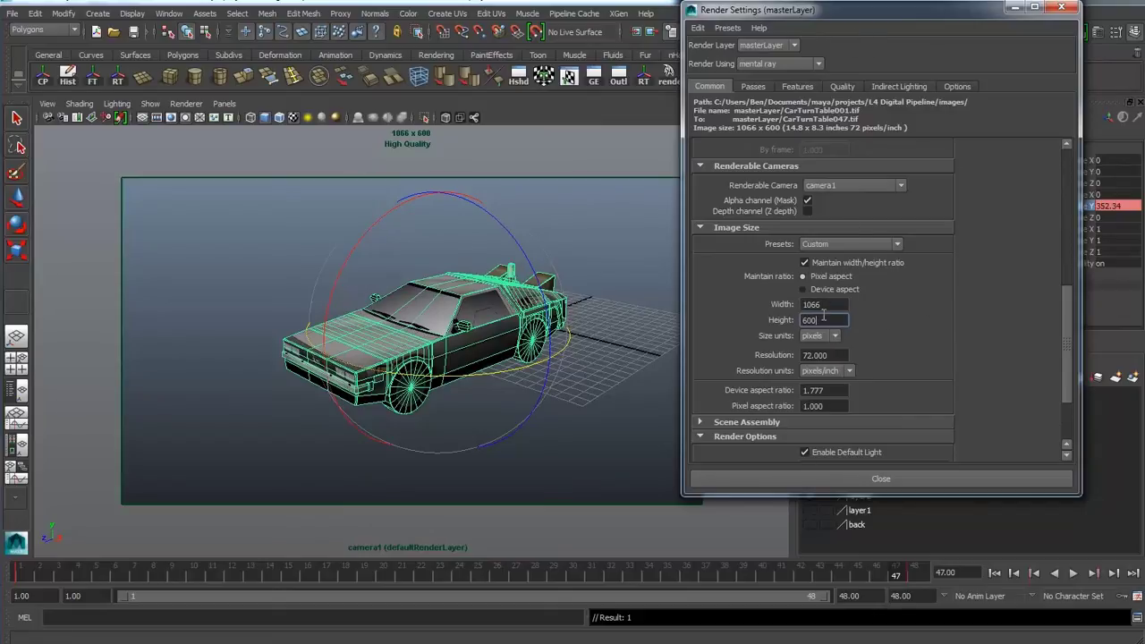
left_click(829, 306)
left_click(833, 321)
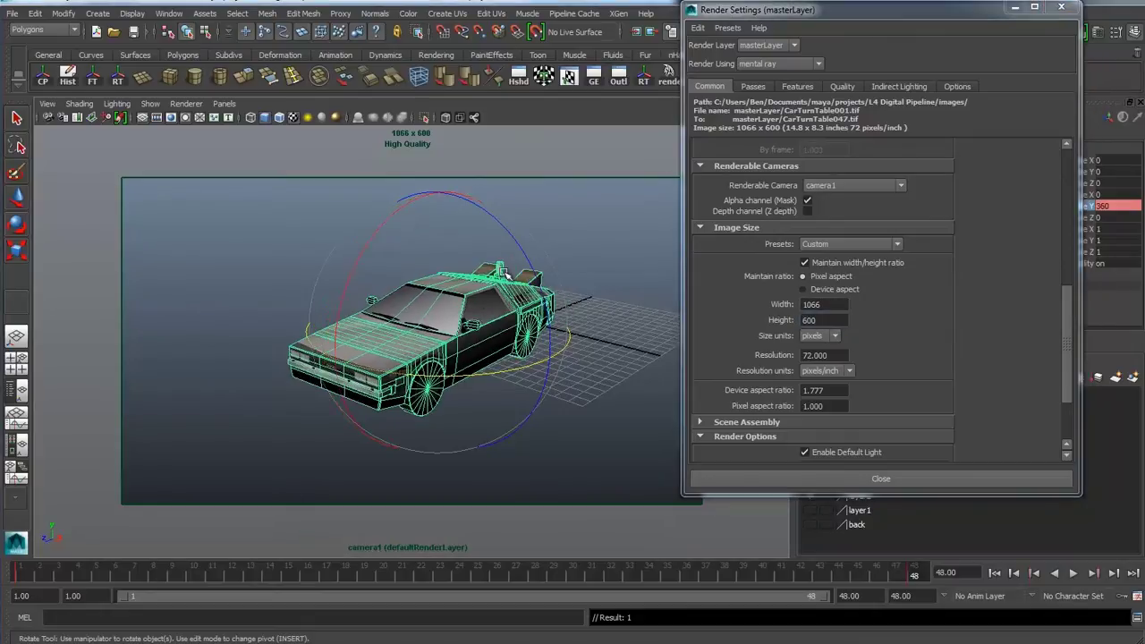
Step: Bring camera1 closer so the car fills more of the frame, and play back the turntable
scroll(502, 271, "up", 3)
key("alt+v")
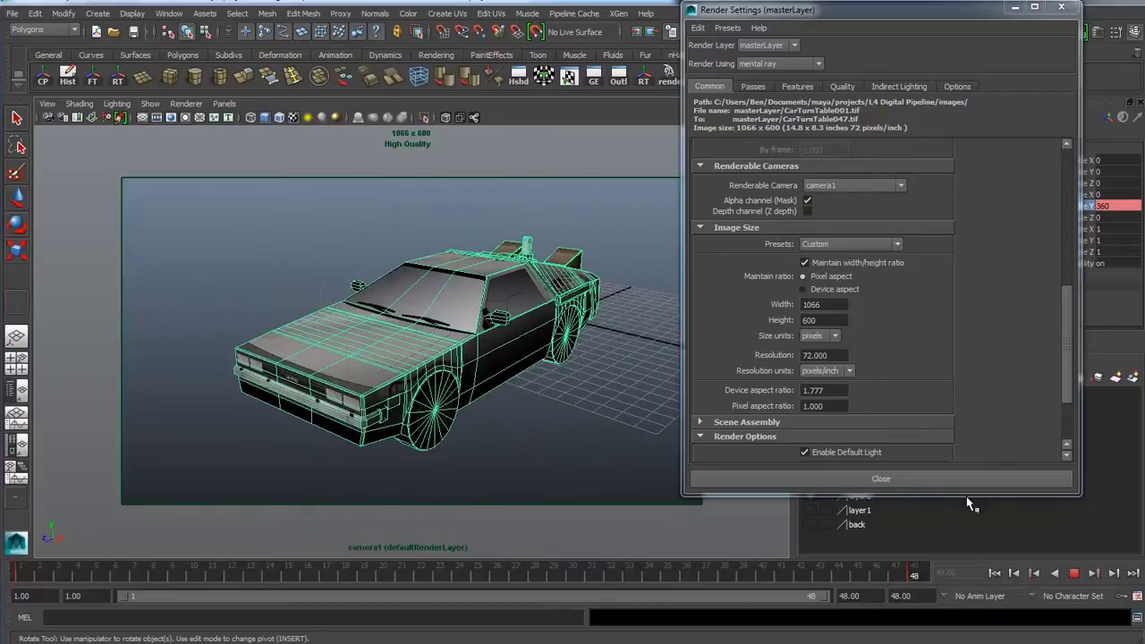
key("alt+v")
left_click_drag(790, 11, 1125, 19)
key("alt+v")
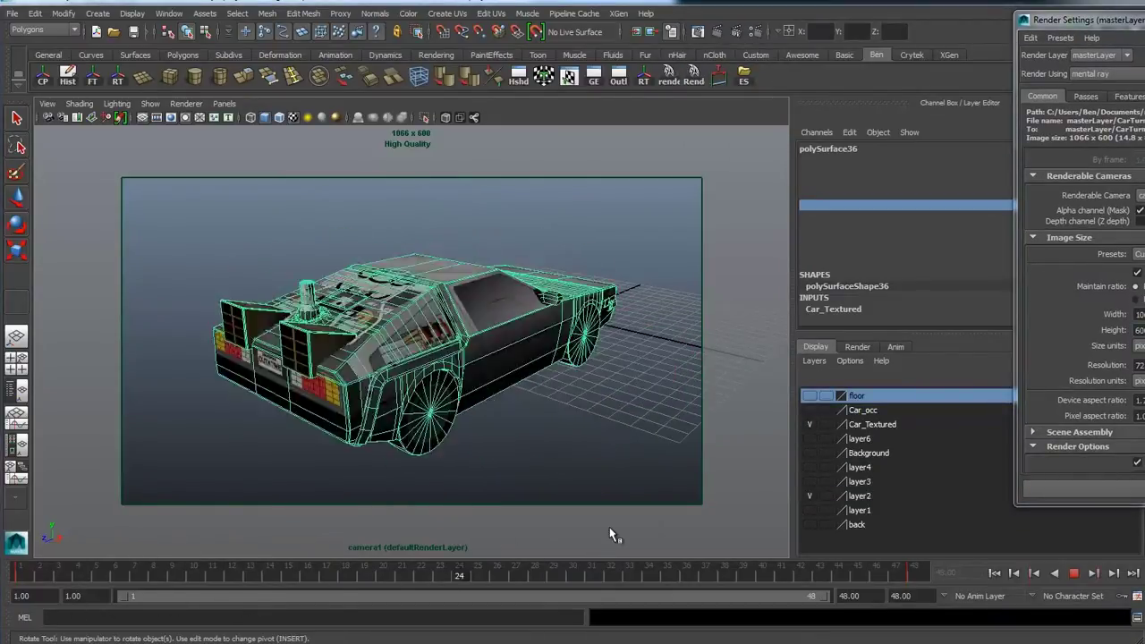
Step: Fine-tune the camera1 framing with the car side-on at frame 16, and replay the rotation to check the composition
left_click_drag(327, 597, 312, 591)
middle_click_drag(516, 467, 511, 469, "alt")
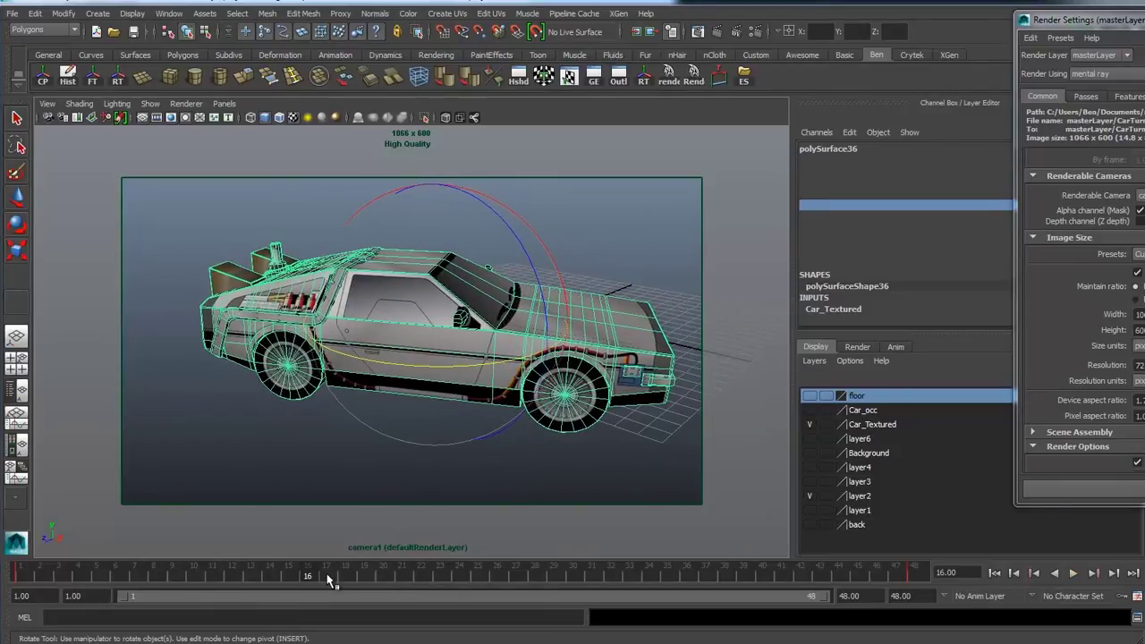
key("alt+v")
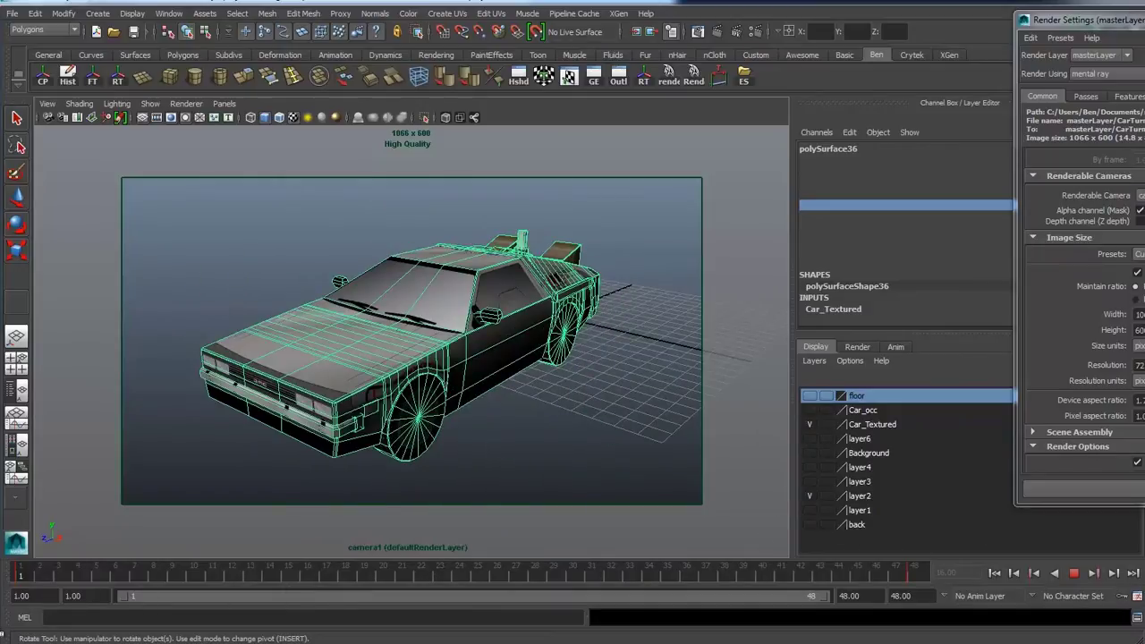
key("Escape")
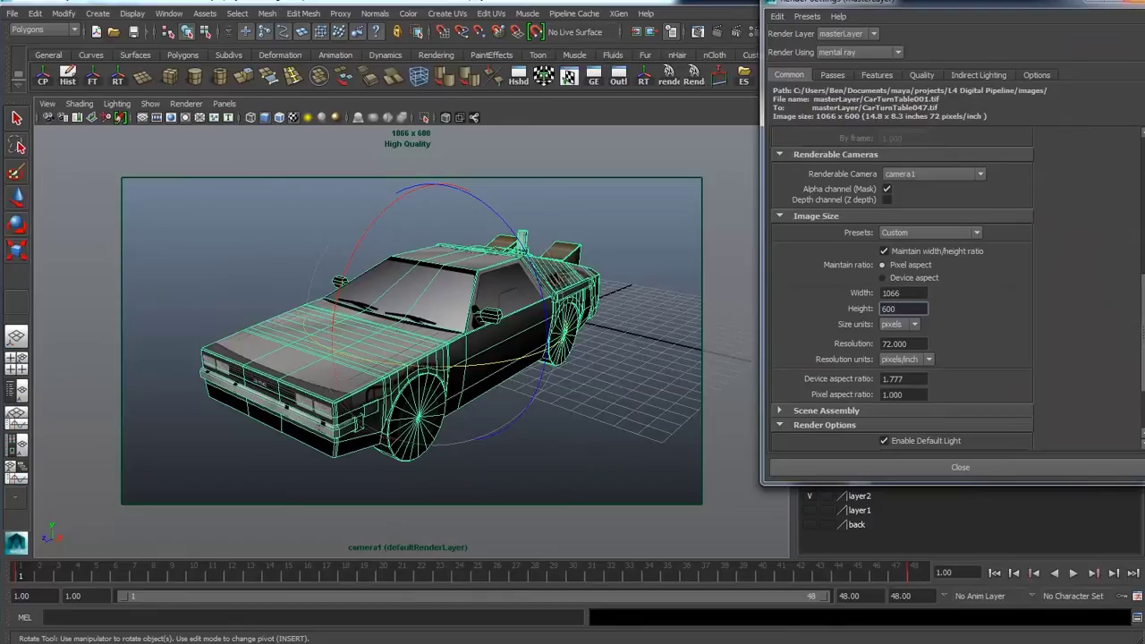
Step: Set the current project to the L4 Digital Pipeline folder and close the Render Settings
left_click_drag(1134, 262, 1127, 123)
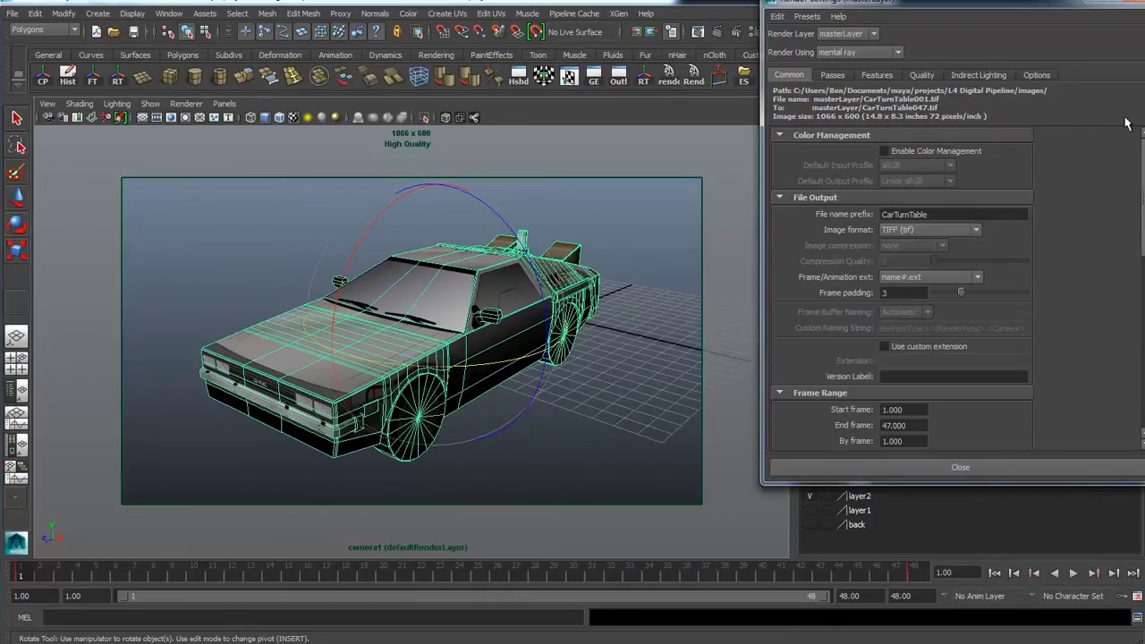
left_click(12, 15)
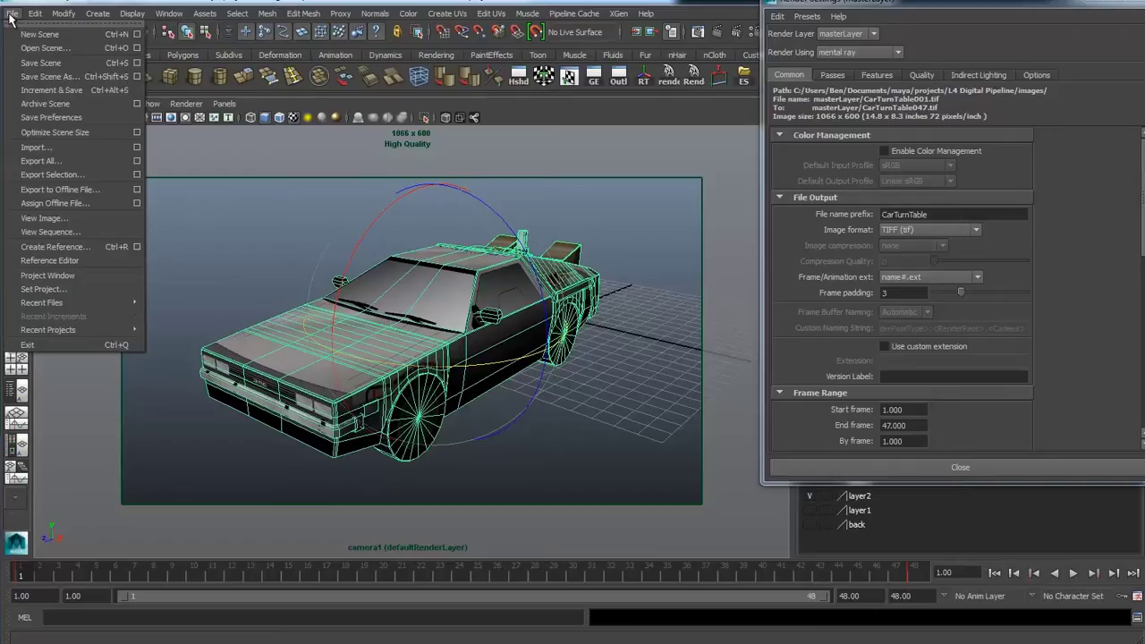
left_click(83, 290)
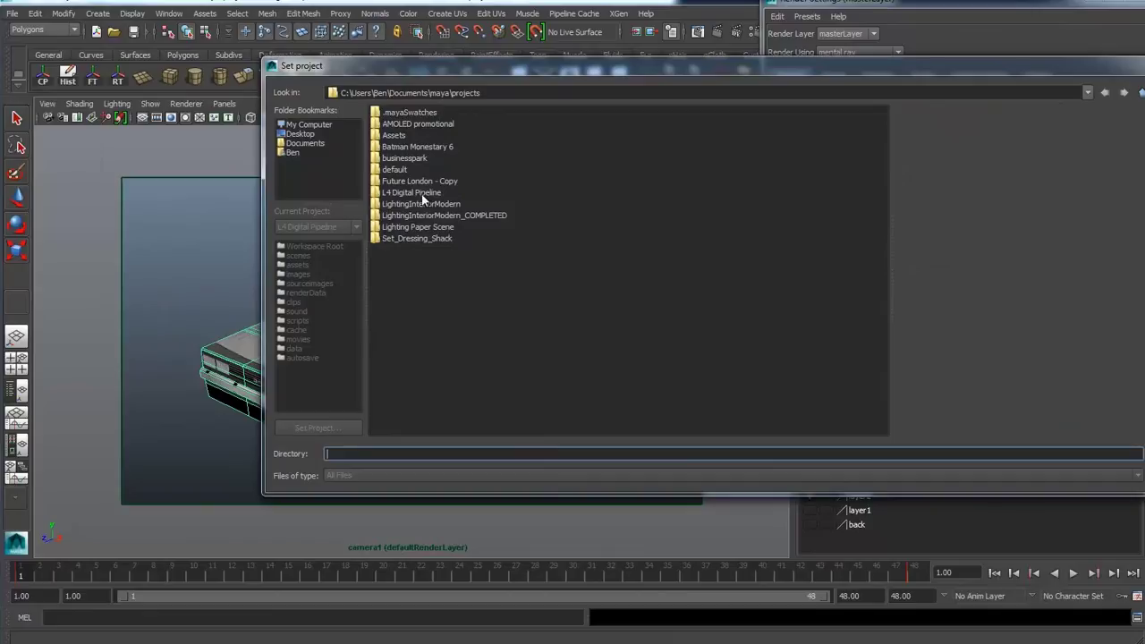
left_click(419, 193)
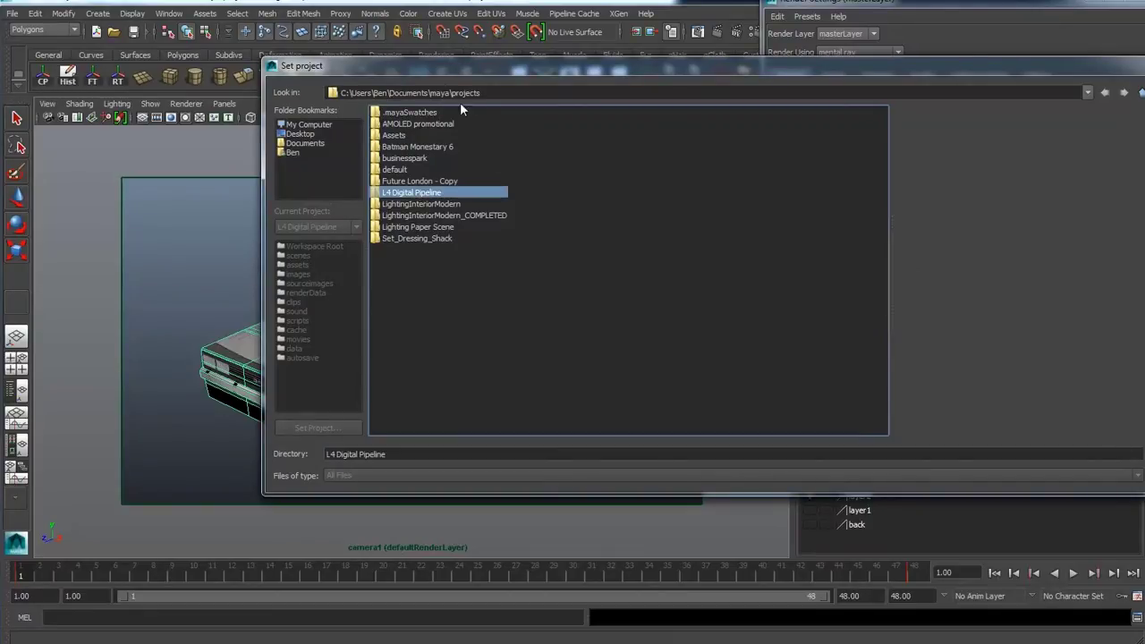
key("Return")
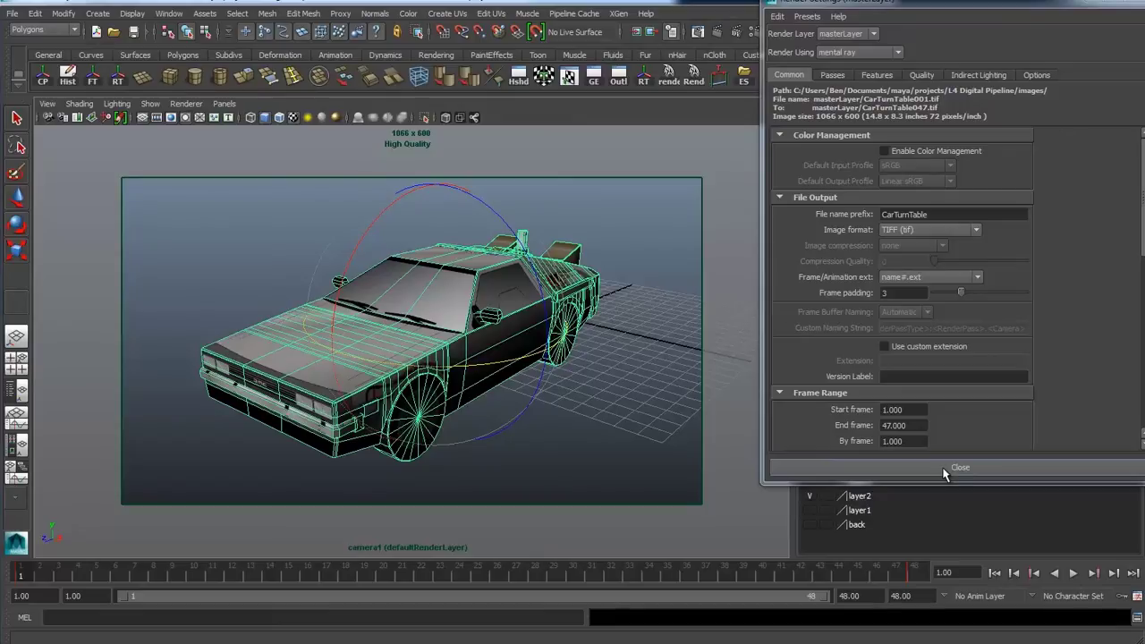
left_click(943, 472)
Step: Switch to the Rendering menu set and open the mental ray batch render options
left_click(44, 30)
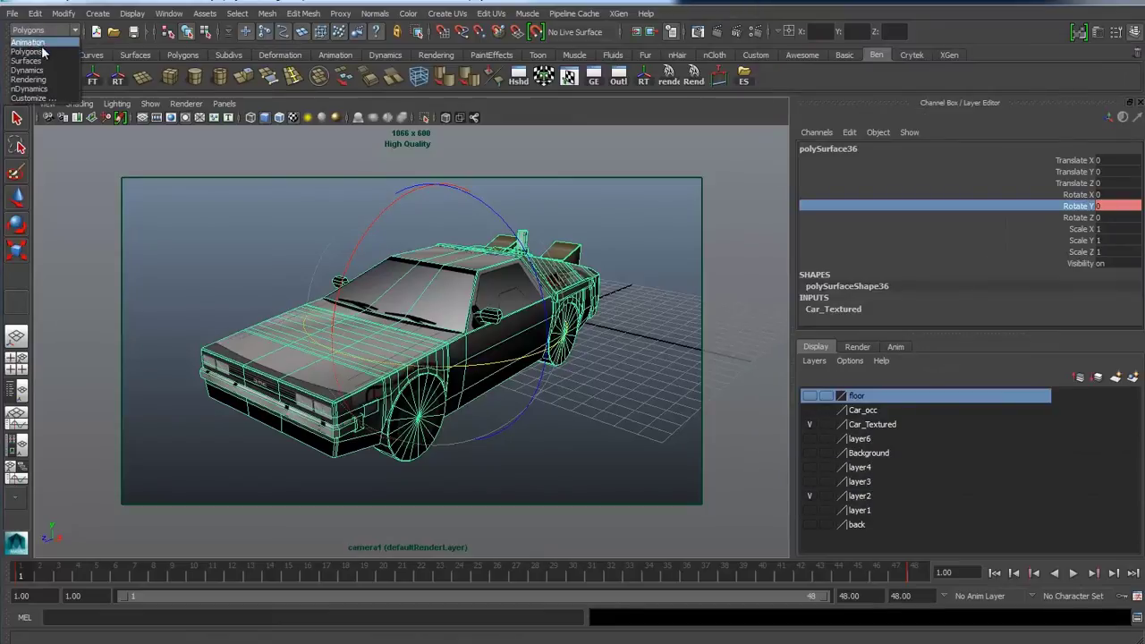
left_click(349, 13)
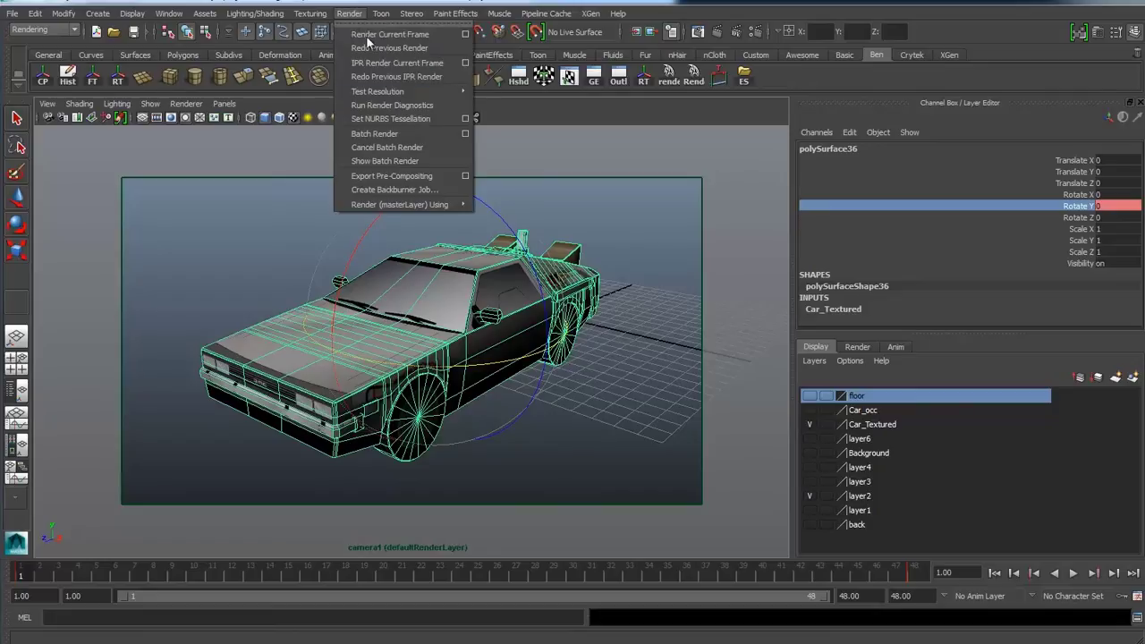
left_click(466, 134)
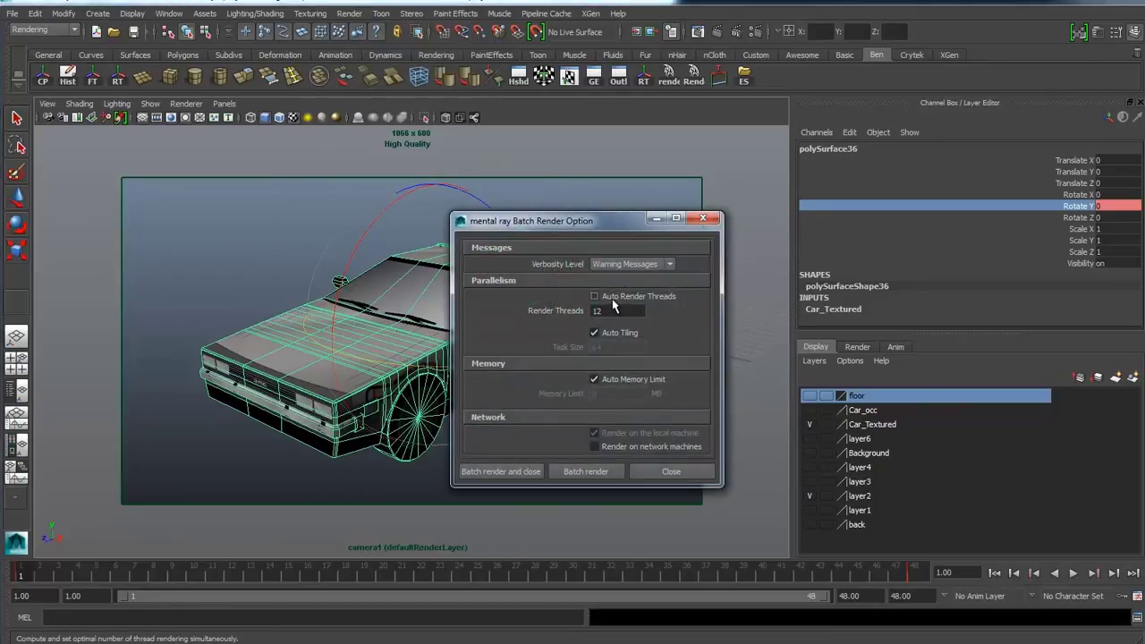
left_click_drag(595, 217, 597, 189)
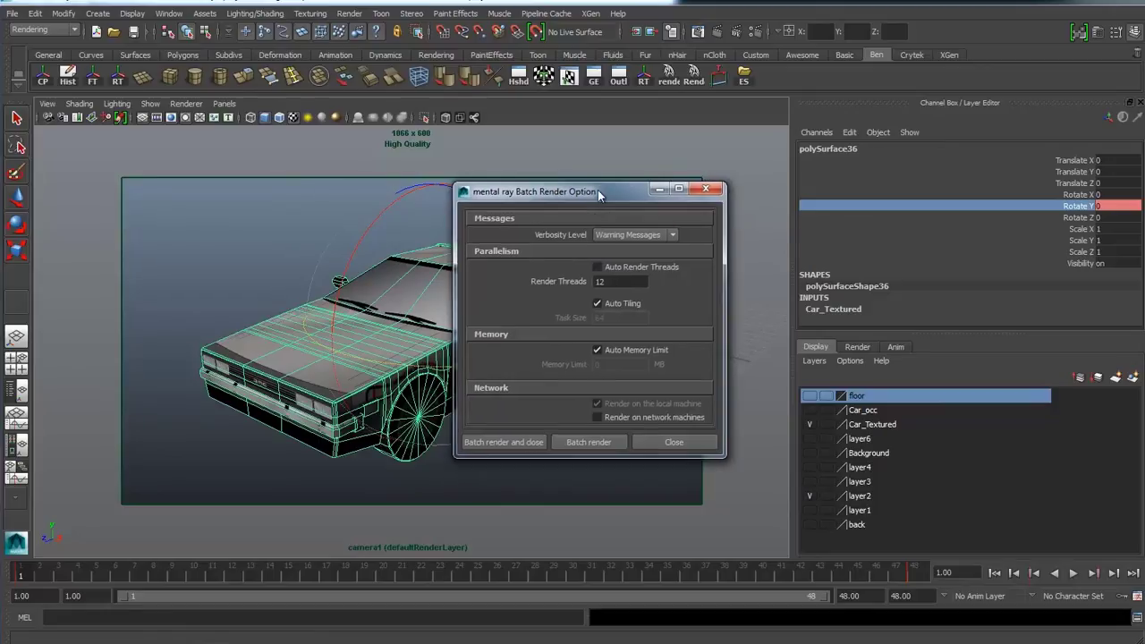
Step: Start the mental ray batch render with 12 render threads and open the images folder
double_click(612, 281)
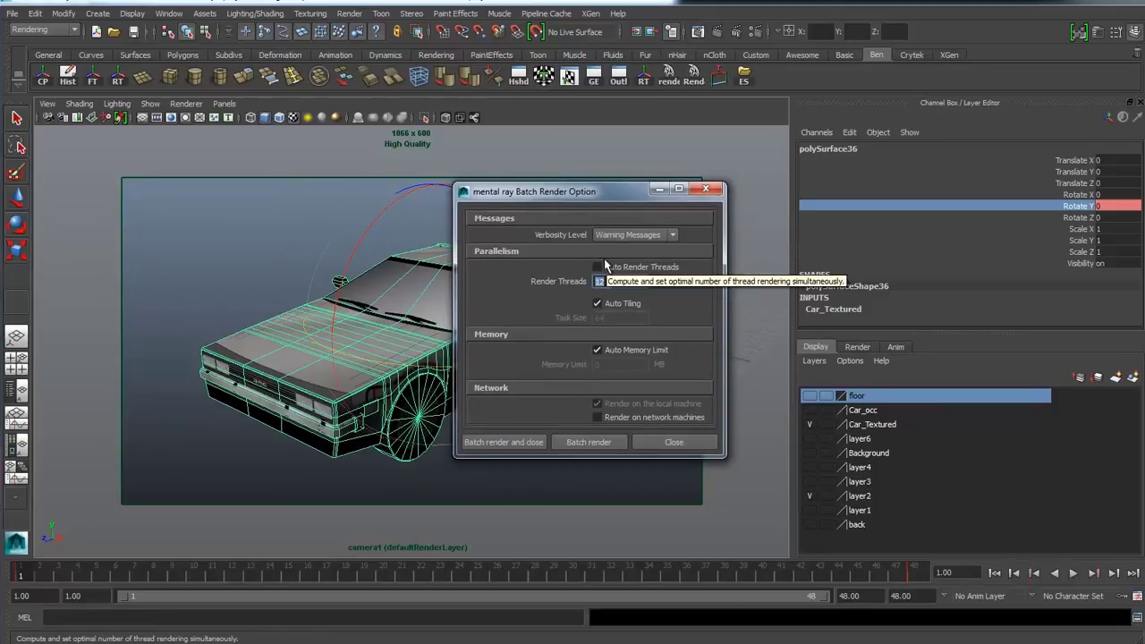
left_click(639, 281)
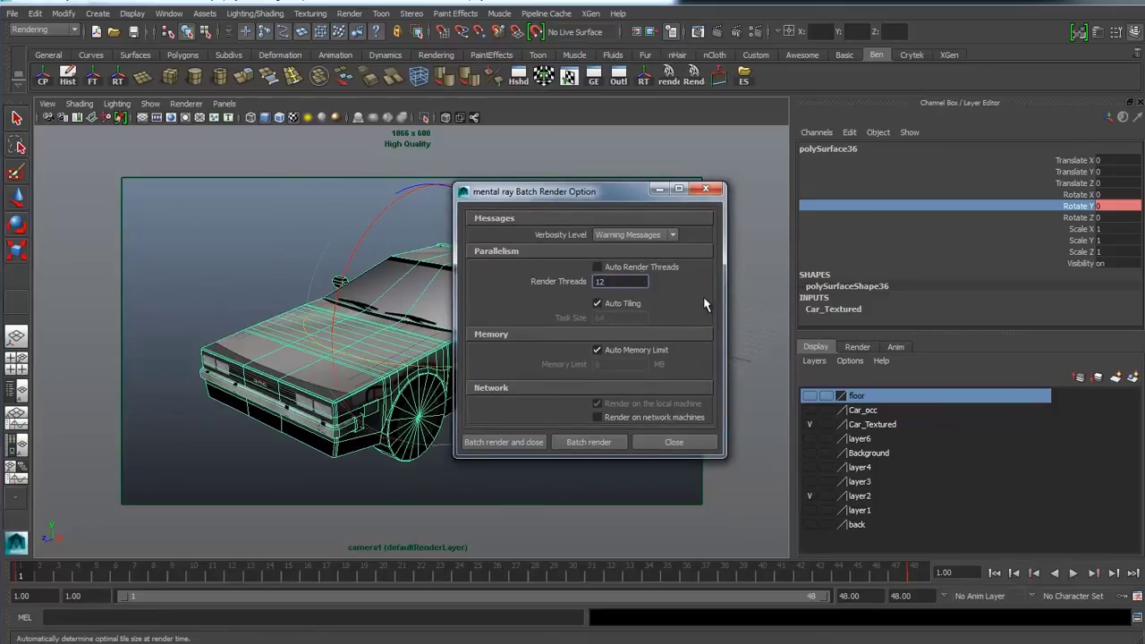
left_click(528, 444)
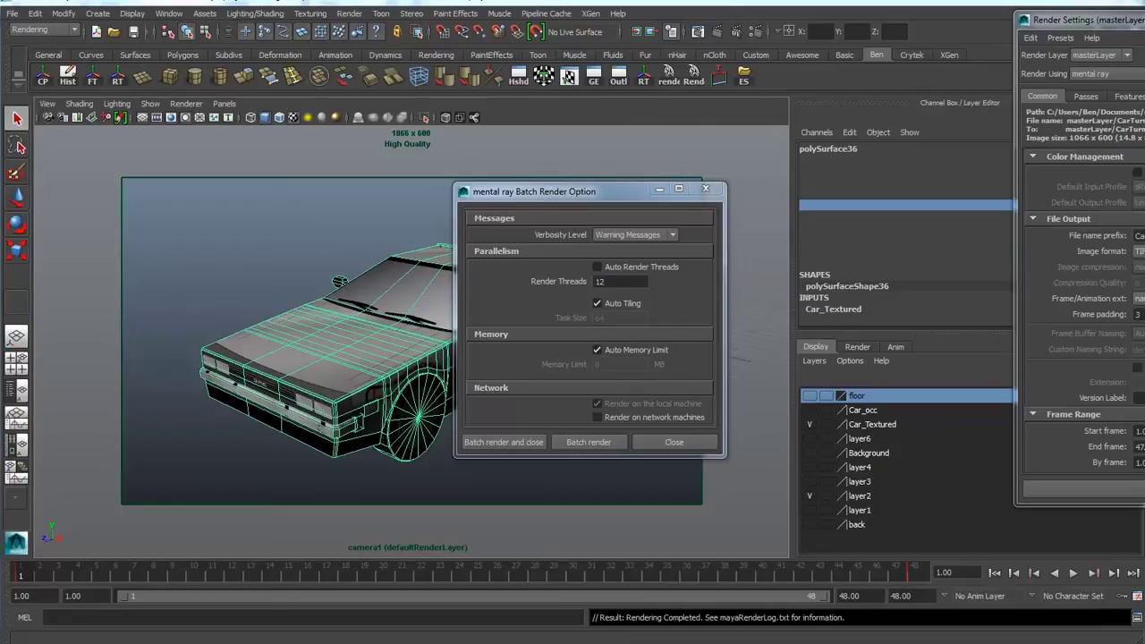
mouse_move(163, 642)
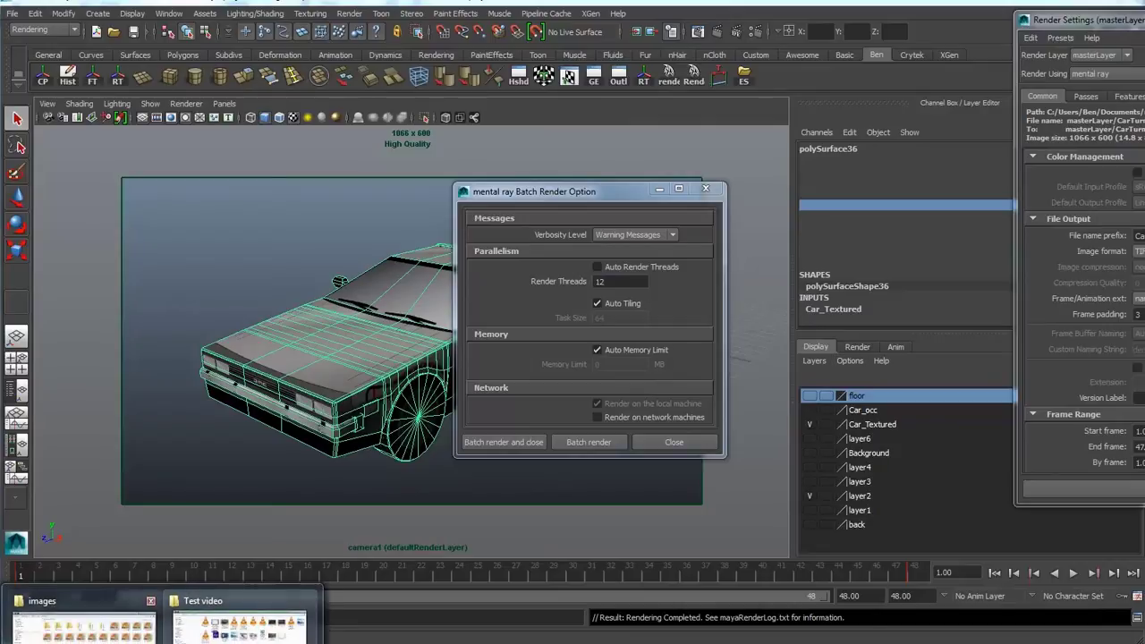
left_click(84, 624)
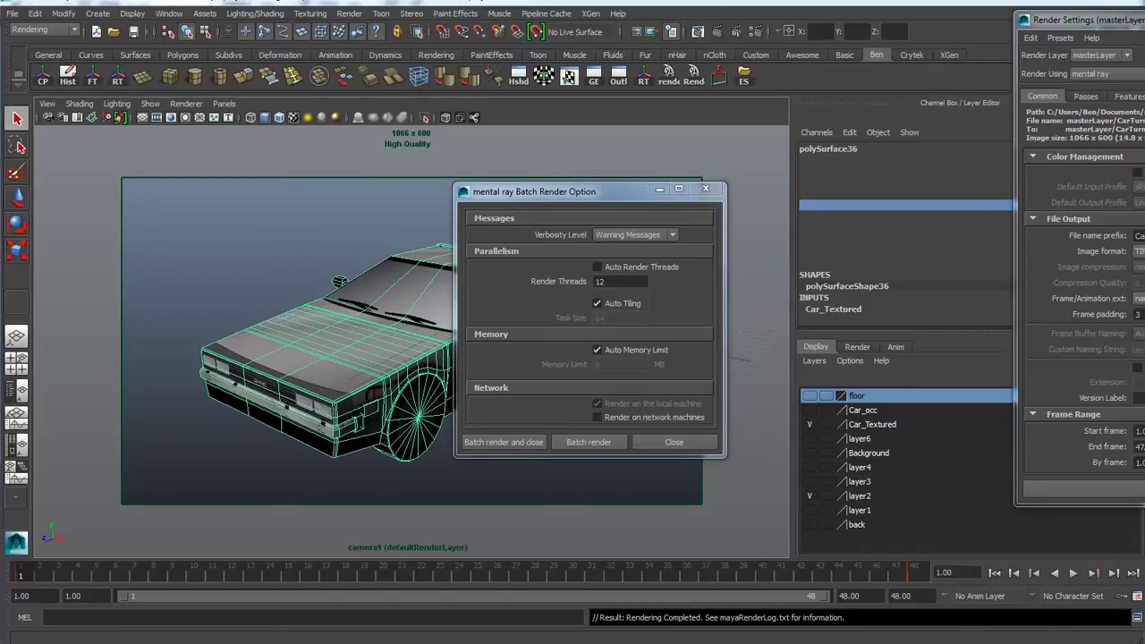
Step: Switch to the other Maya scene with the phone model and check its front mesh by selecting and deselecting it
mouse_move(366, 642)
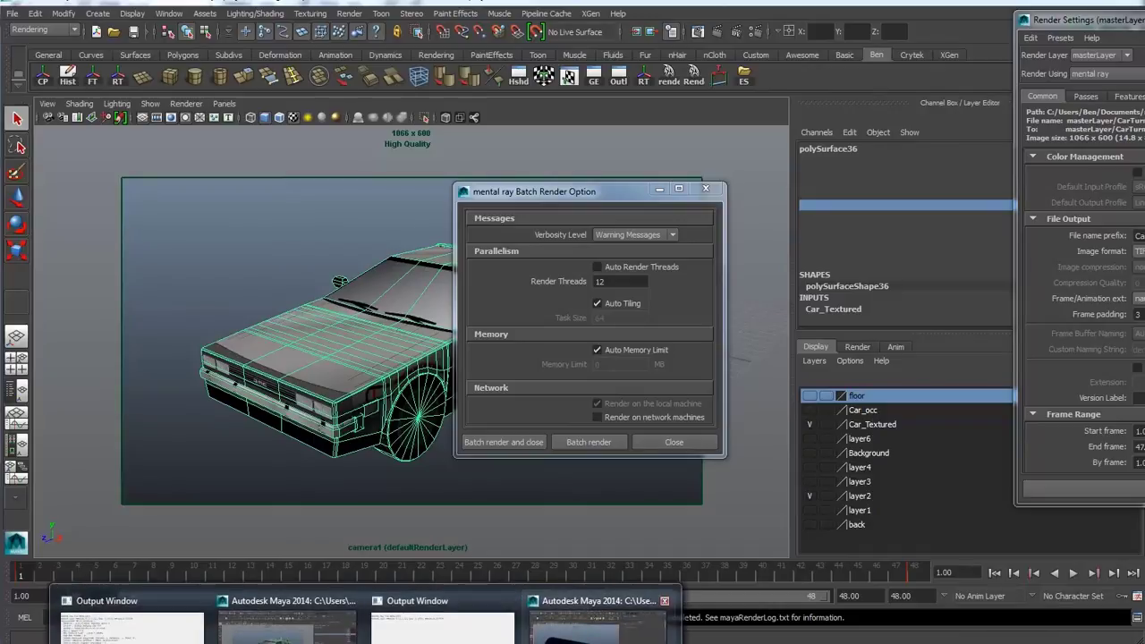
left_click(286, 628)
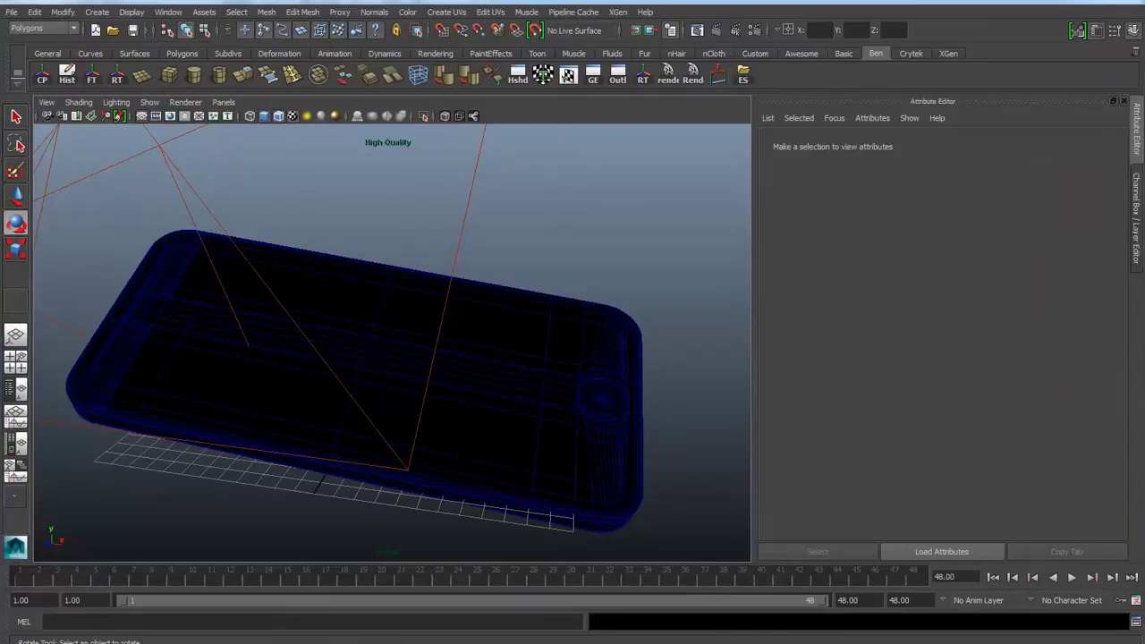
left_click(375, 358)
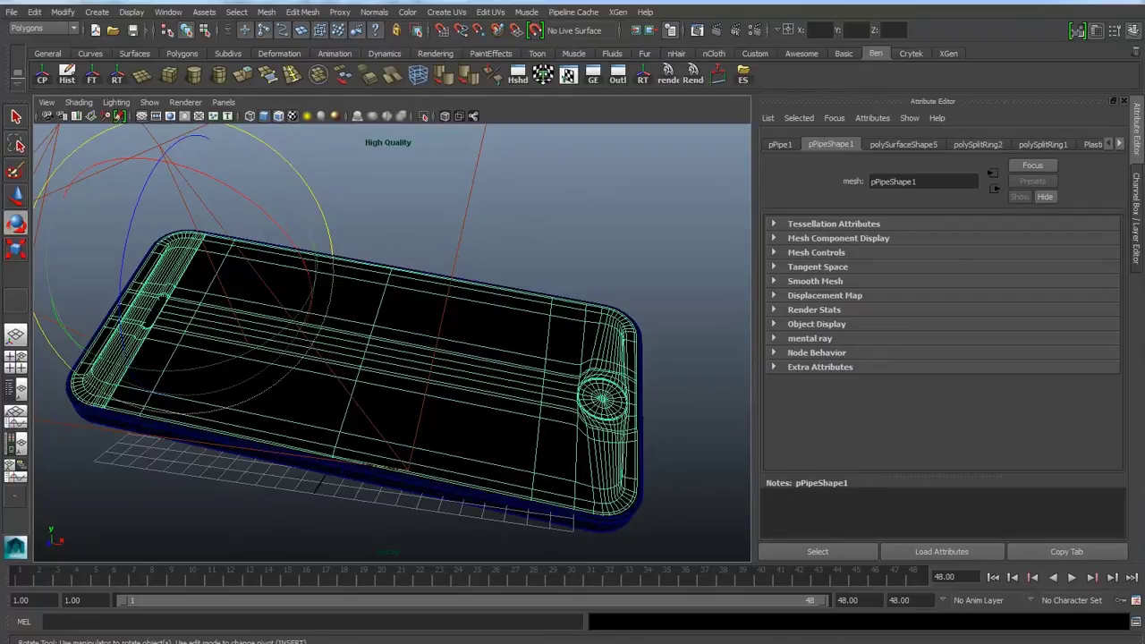
left_click(554, 215)
left_click(357, 478)
left_click_drag(680, 206, 340, 510)
left_click(555, 215)
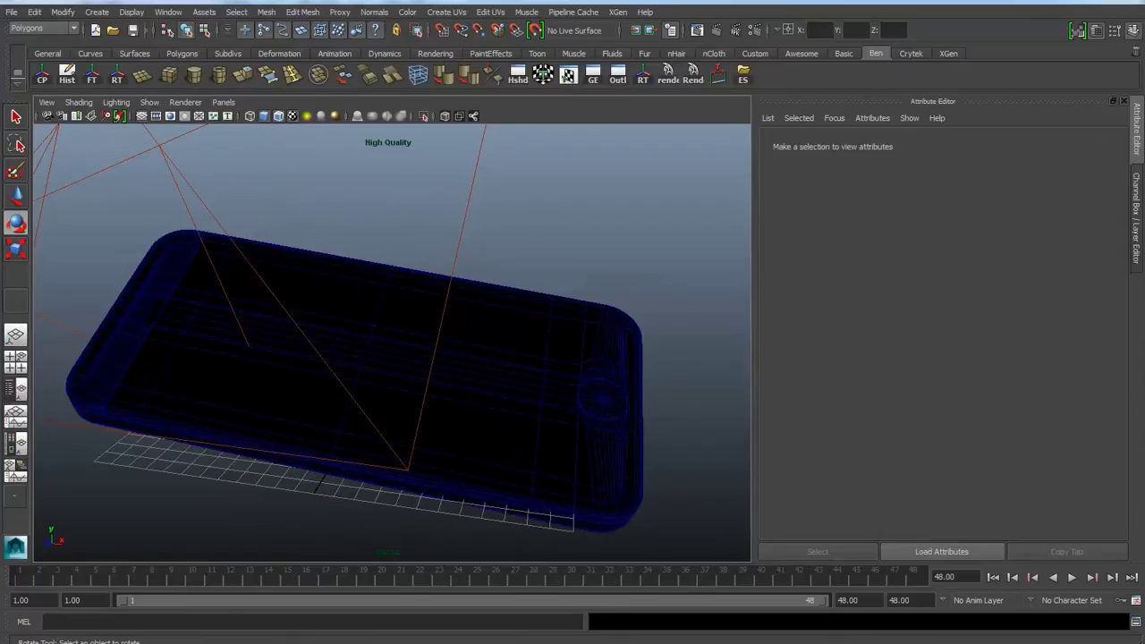
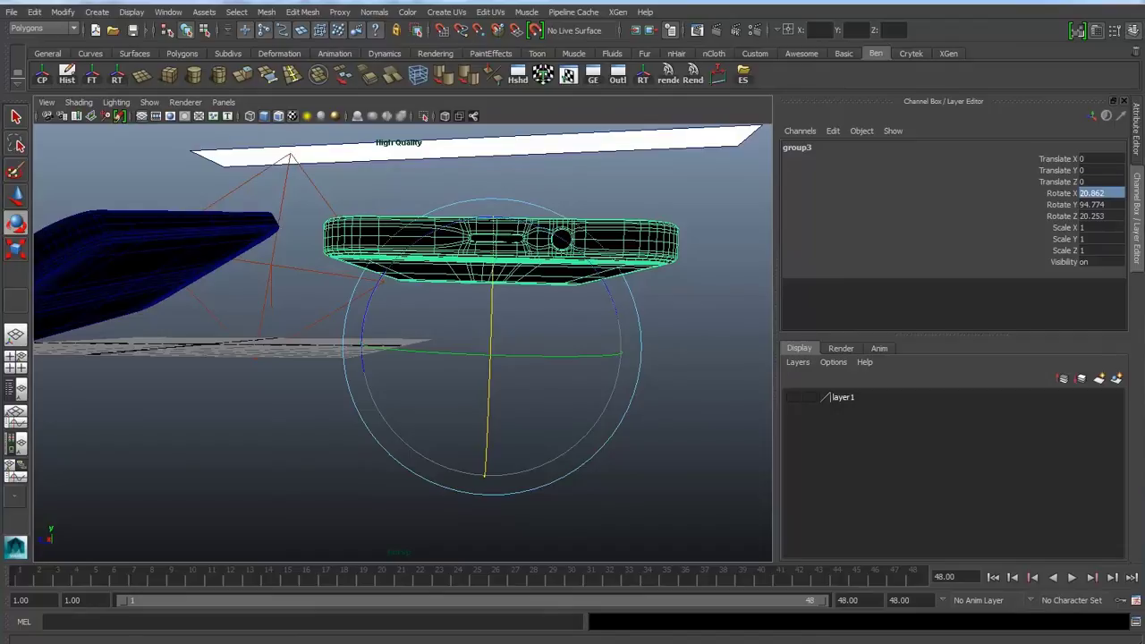
Step: Set Rotate X, Y and Z of the selected phone group to 0
type("0")
key("Tab")
type("0")
key("Tab")
type("0")
key("Return")
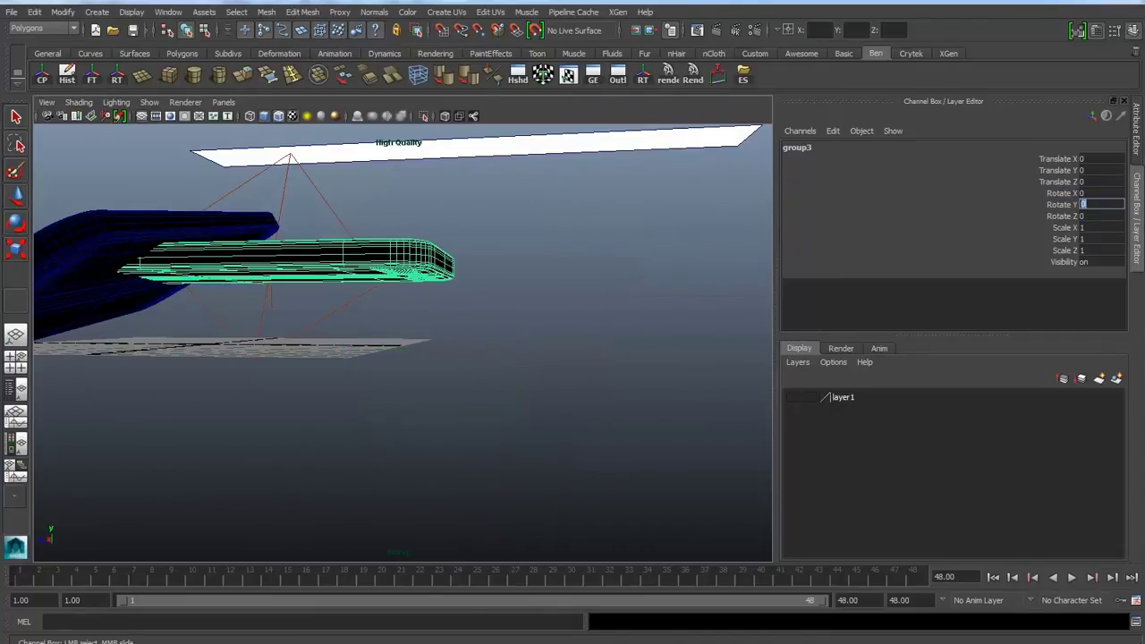
left_click_drag(394, 322, 483, 384, "alt")
right_click_drag(483, 385, 376, 358, "alt")
middle_click_drag(393, 358, 452, 349, "alt")
right_click_drag(451, 349, 536, 358, "alt")
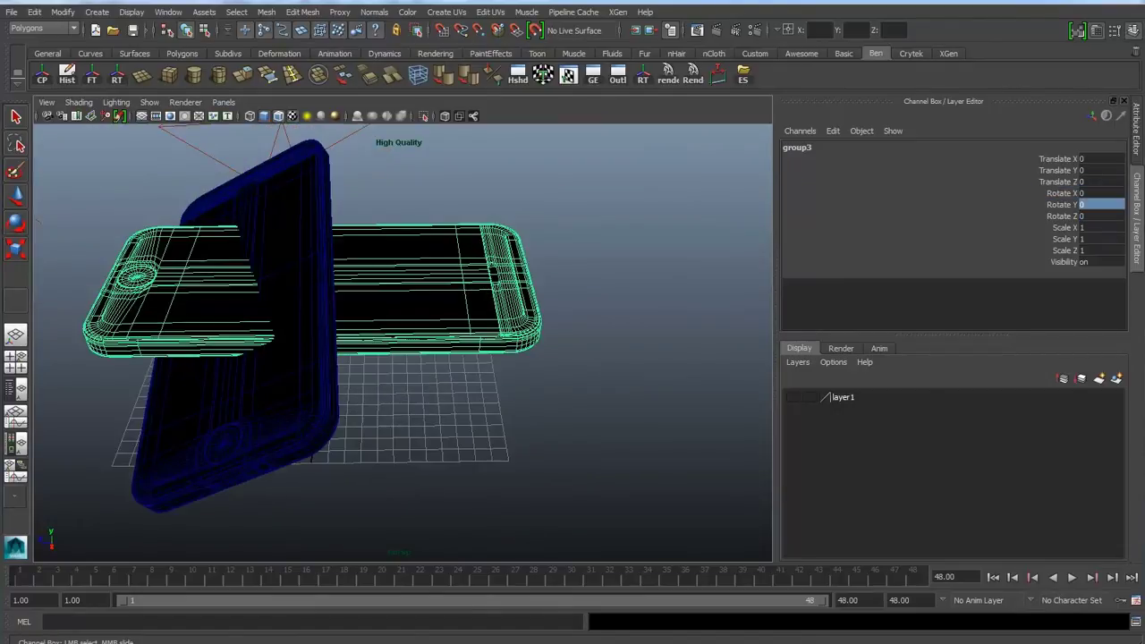
Step: Move the selected phone group clear of the original phone to about Translate Y -3.859 and Translate Z -143.043
key("w")
left_click_drag(234, 338, 586, 338)
middle_click_drag(586, 338, 420, 336, "alt")
left_click_drag(421, 336, 428, 272, "alt")
left_click_drag(496, 229, 514, 326)
right_click_drag(515, 326, 385, 331, "alt")
middle_click_drag(385, 331, 223, 365, "alt")
left_click_drag(145, 386, 456, 377)
right_click_drag(457, 377, 581, 380, "alt")
middle_click_drag(582, 381, 295, 350, "alt")
left_click_drag(295, 350, 269, 429, "alt")
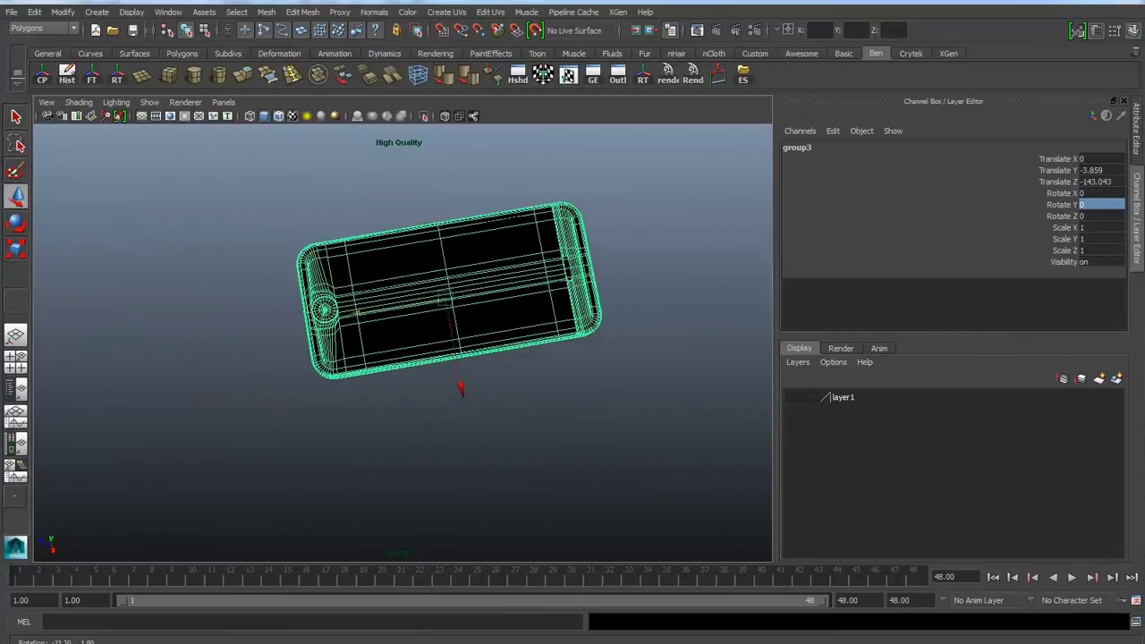
Step: Rotate the phone group in the top view about a quarter turn so its long side lies horizontally
key("space")
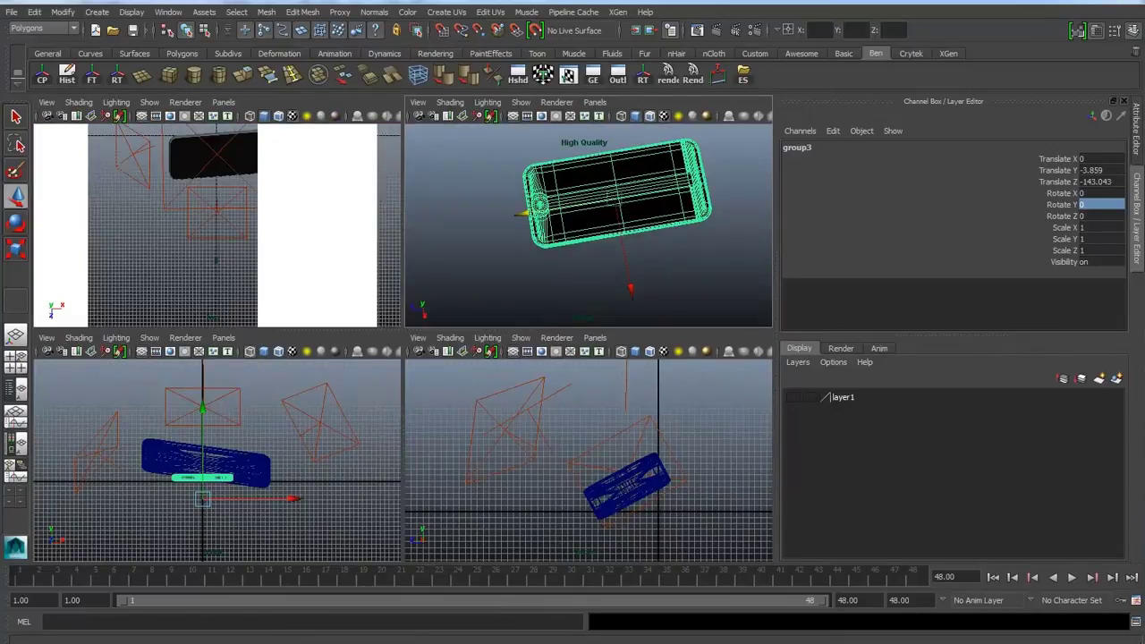
key("space")
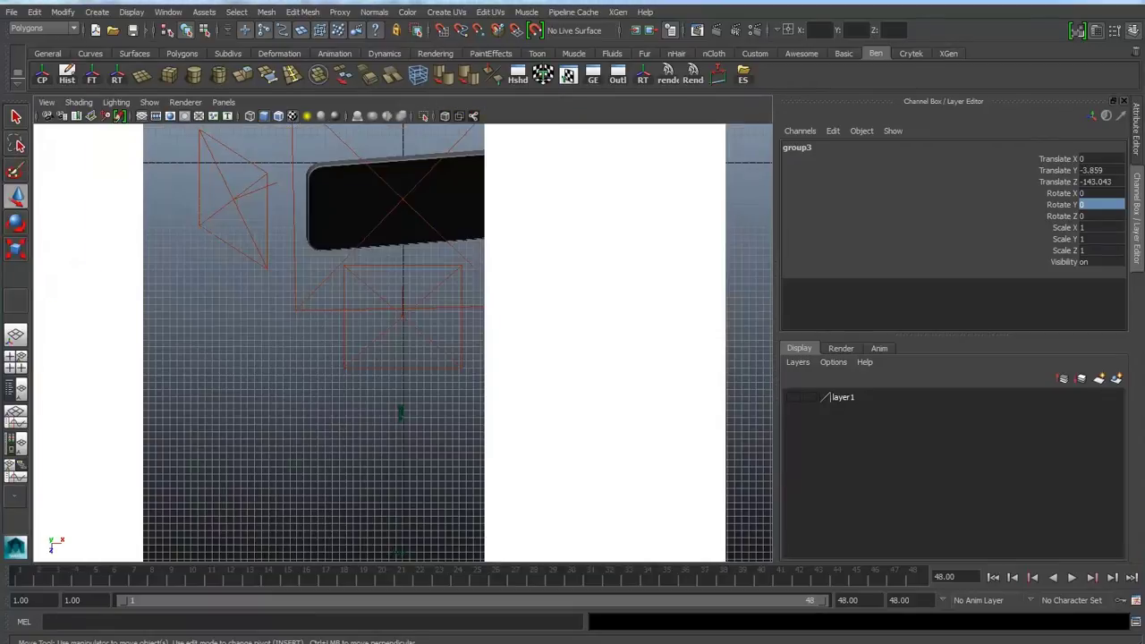
middle_click_drag(234, 219, 236, 573, "alt")
right_click_drag(236, 572, 108, 573, "alt")
middle_click_drag(234, 214, 234, 504, "alt")
right_click_drag(179, 233, 368, 185, "alt")
right_click(367, 185)
key("Down")
key("e")
key("Up")
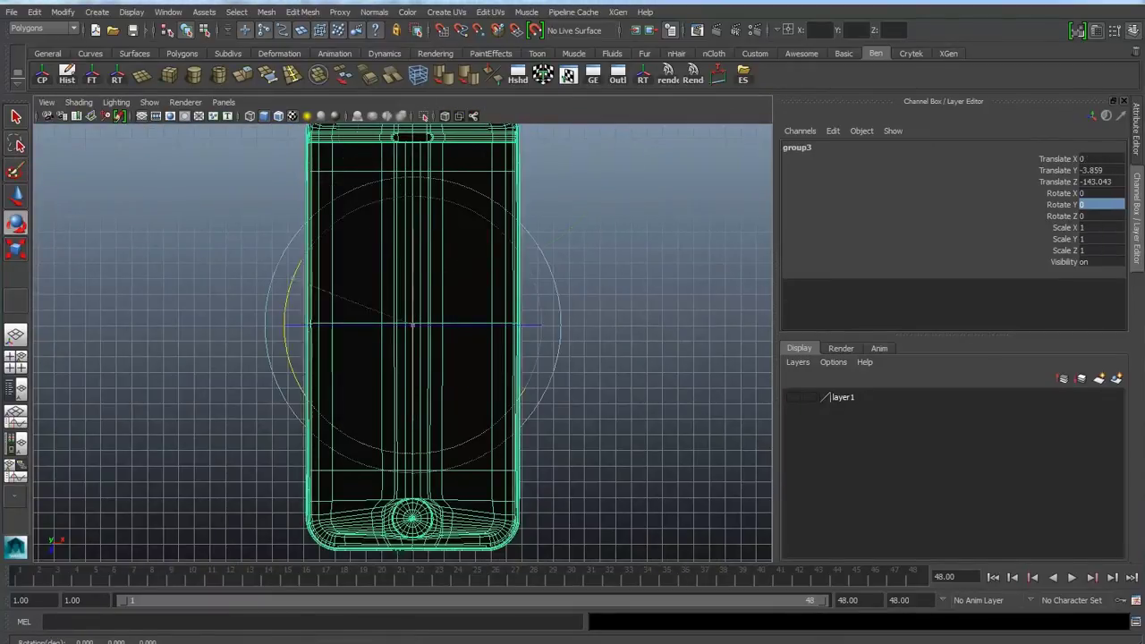
left_click_drag(294, 276, 385, 201)
Step: Insert an edge loop across the phone's front mesh just beside the home button and return to object mode
scroll(385, 201, "up", 1)
left_click(235, 219)
right_click_drag(235, 219, 233, 266)
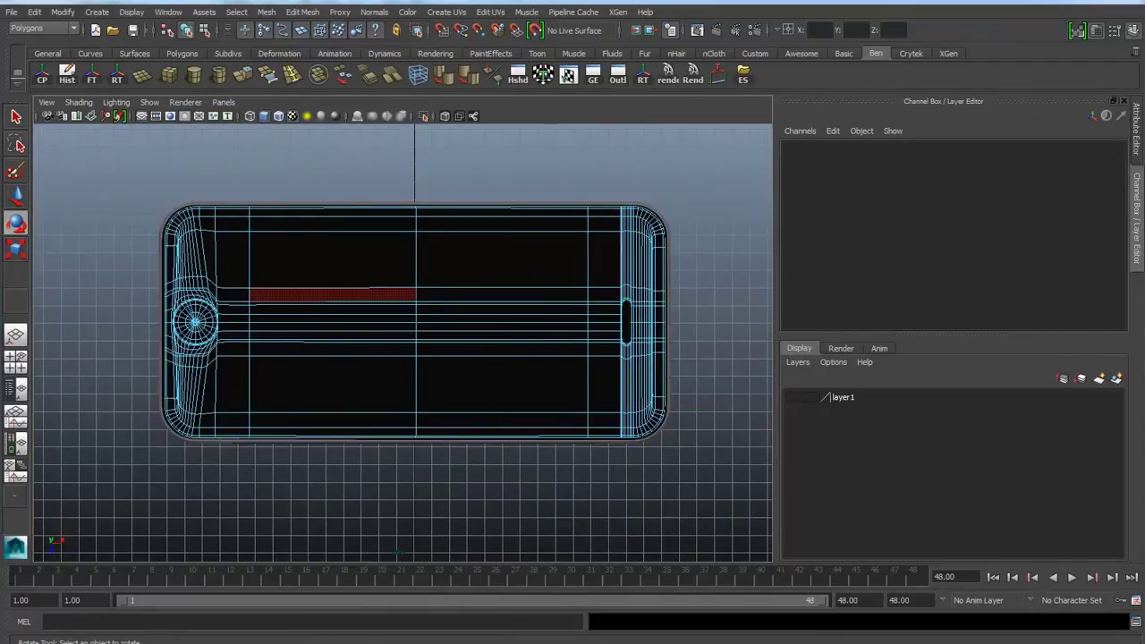
left_click(292, 74)
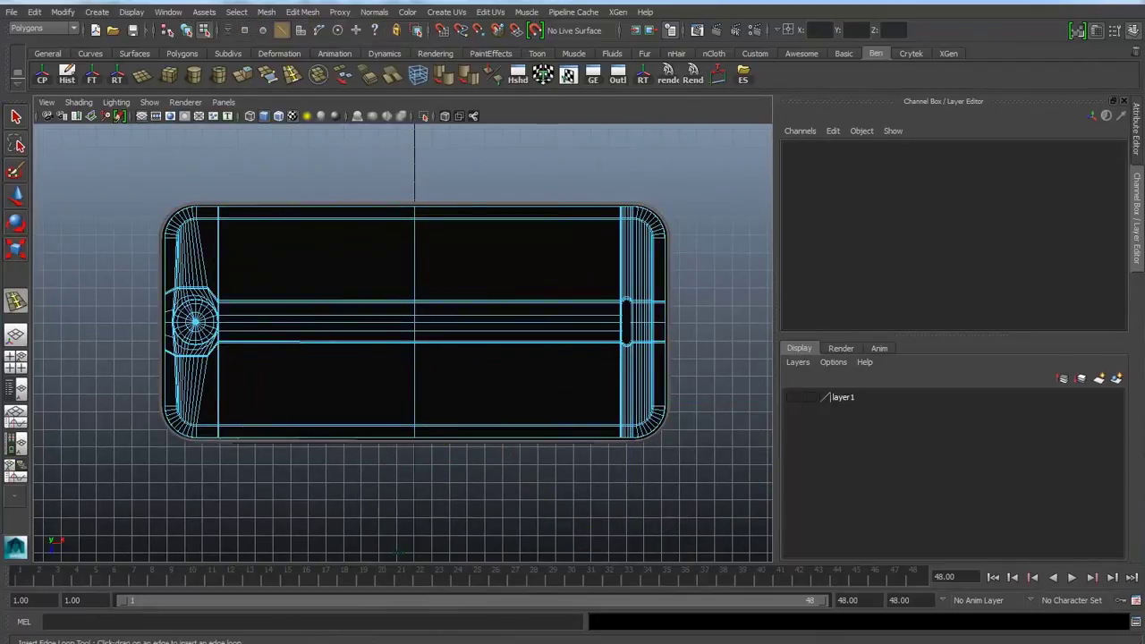
left_click_drag(232, 302, 237, 301)
key("3")
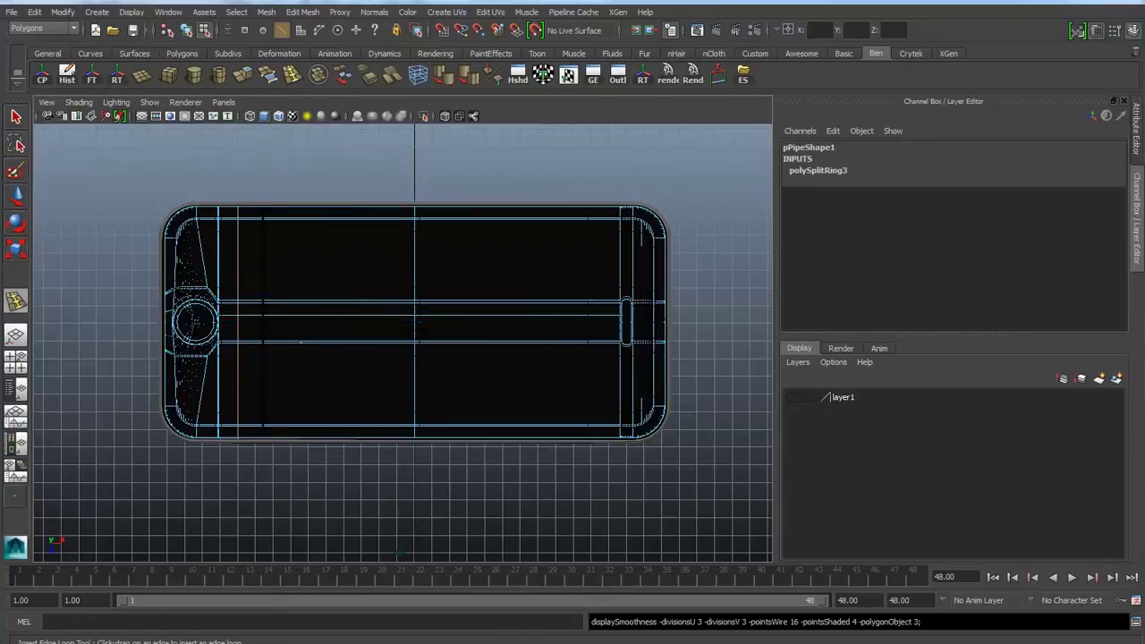
key("1")
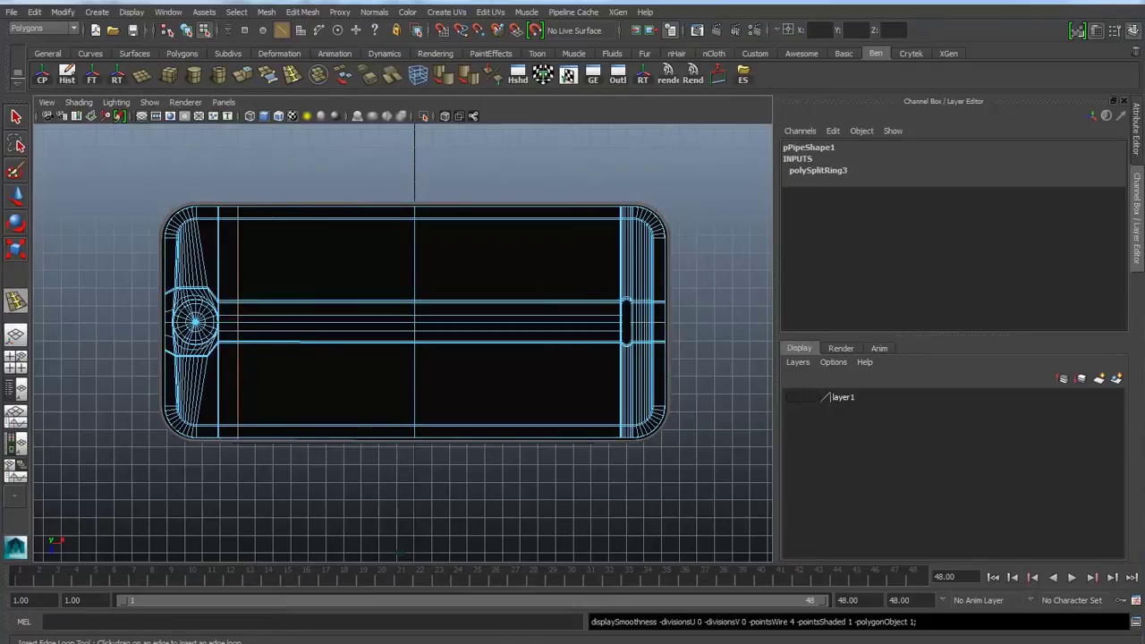
key("q")
right_click_drag(255, 292, 304, 276)
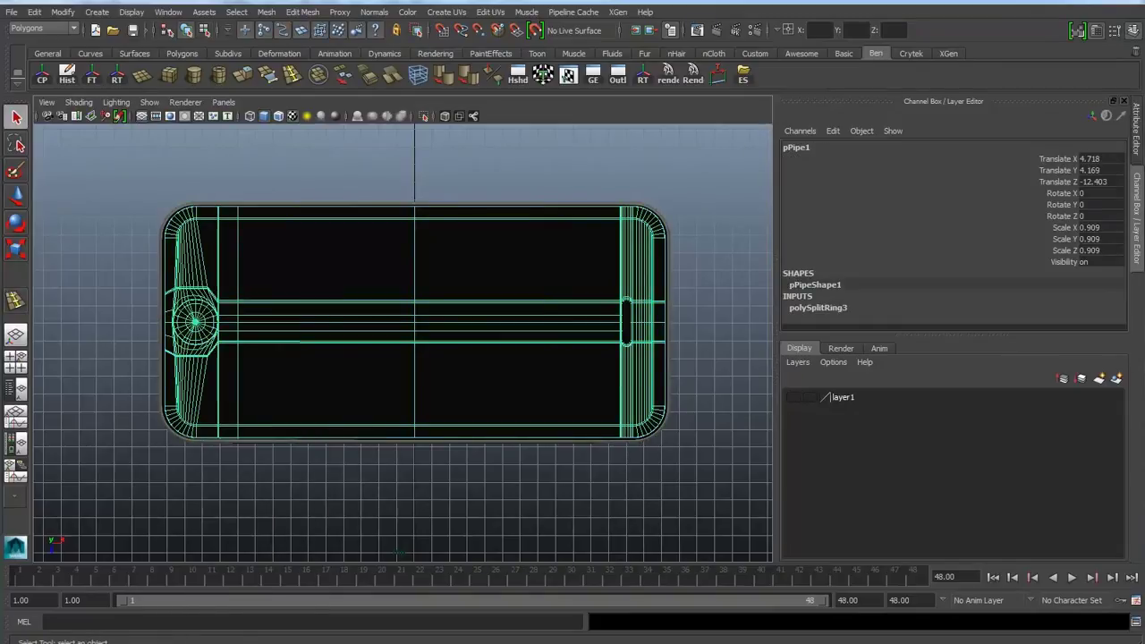
Step: Compare the front mesh's smoothed and unsmoothed display around the screen area
key("1")
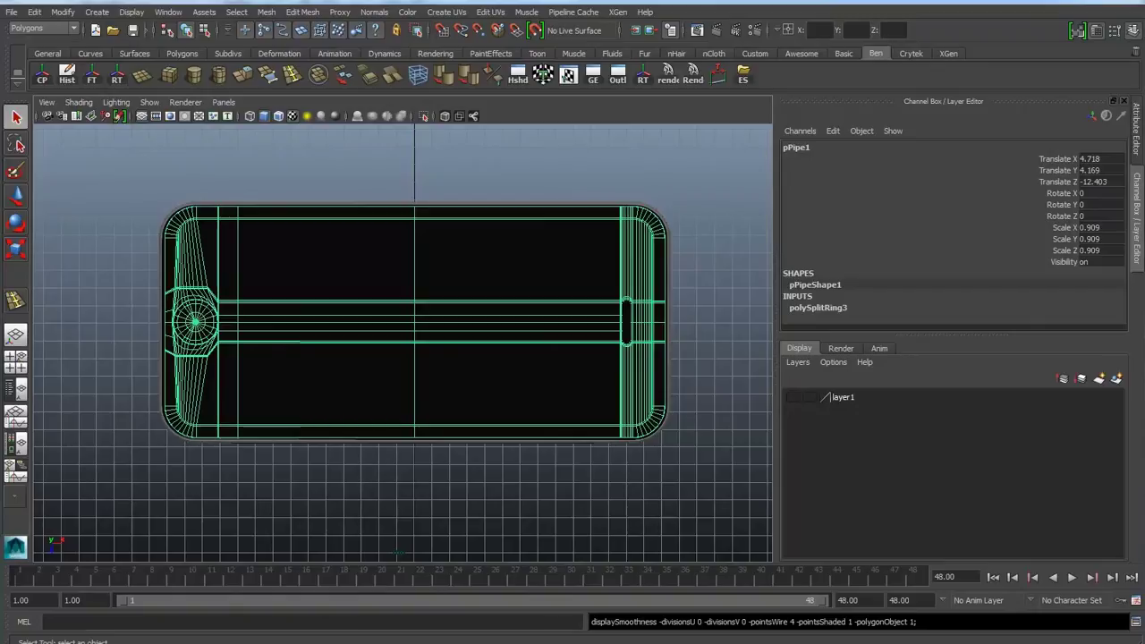
right_click_drag(402, 322, 410, 322, "alt")
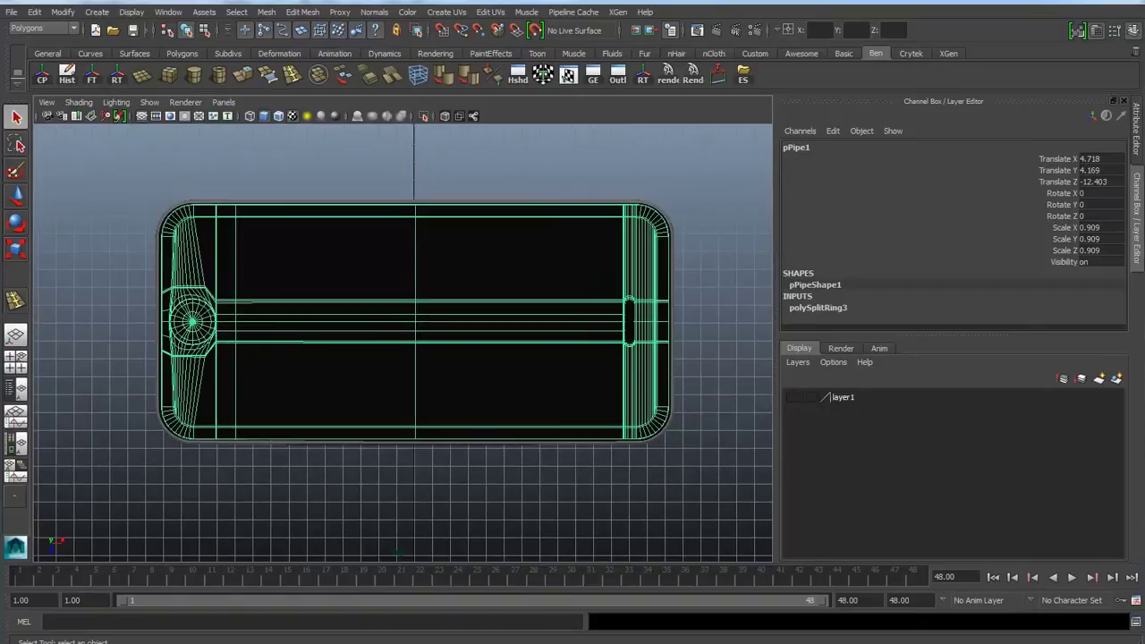
right_click_drag(281, 264, 291, 297)
left_click(291, 290)
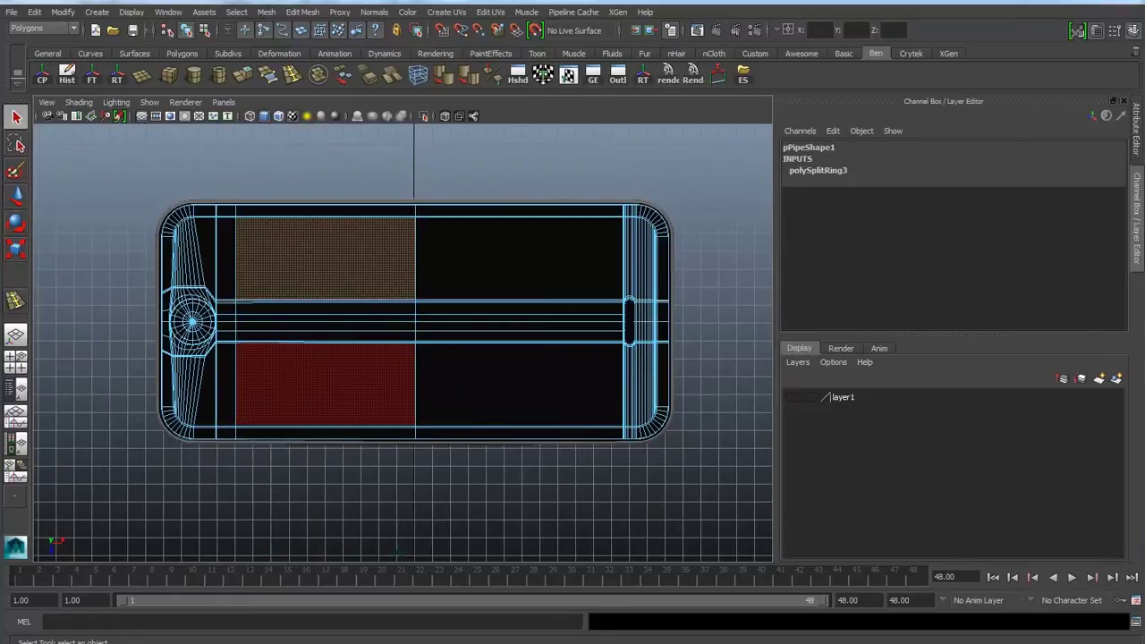
key("3")
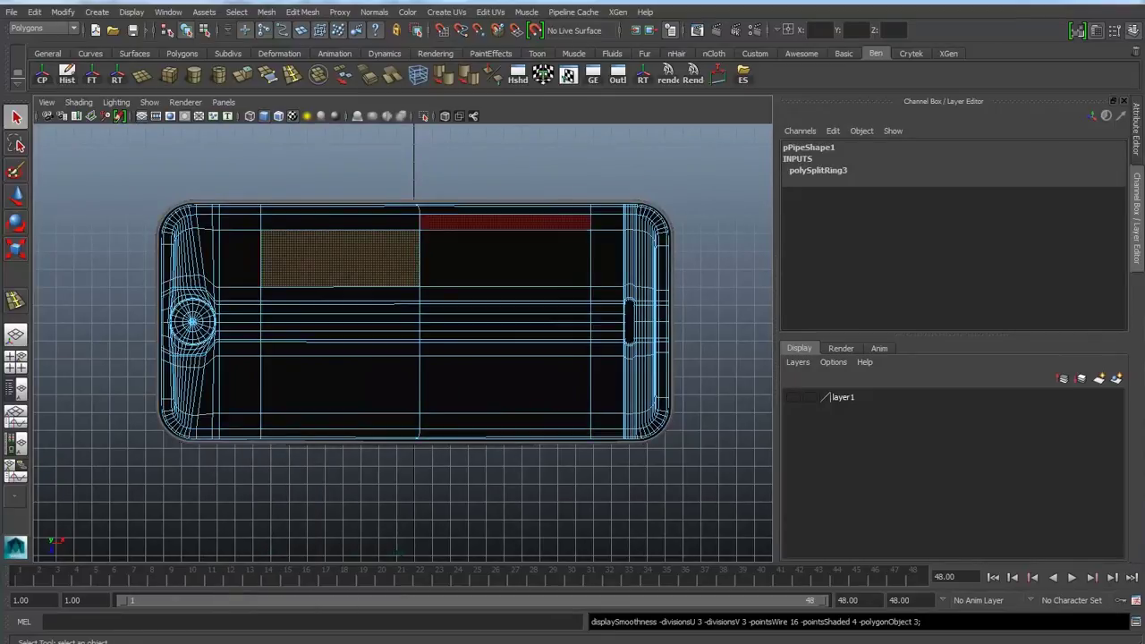
key("1")
right_click_drag(305, 258, 359, 241)
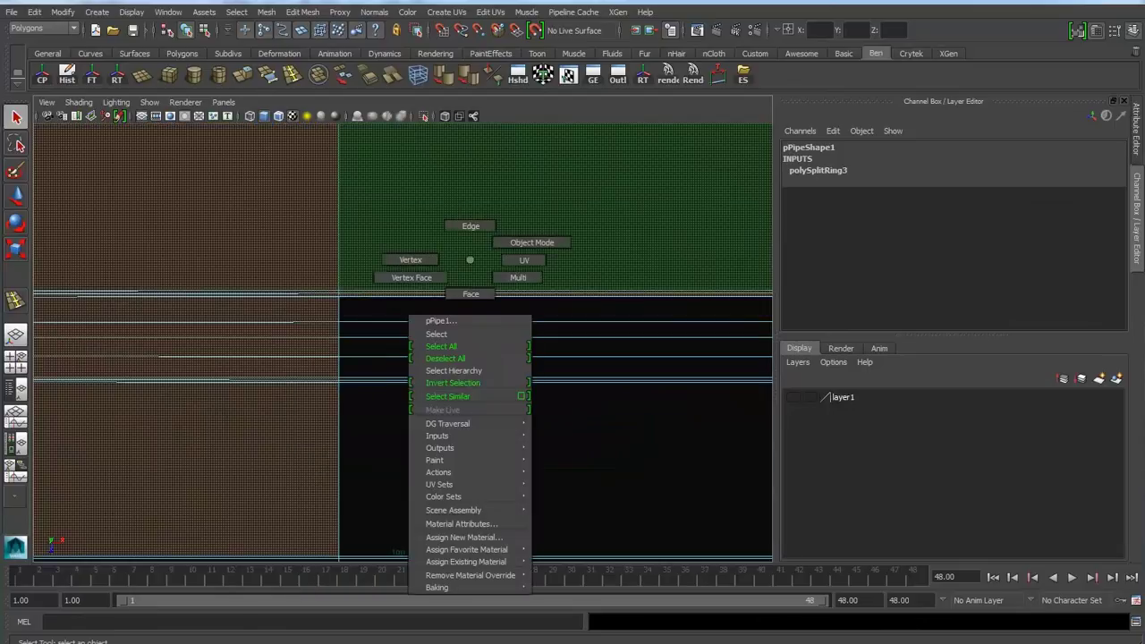
right_click_drag(470, 259, 530, 241)
scroll(530, 242, "down", 5)
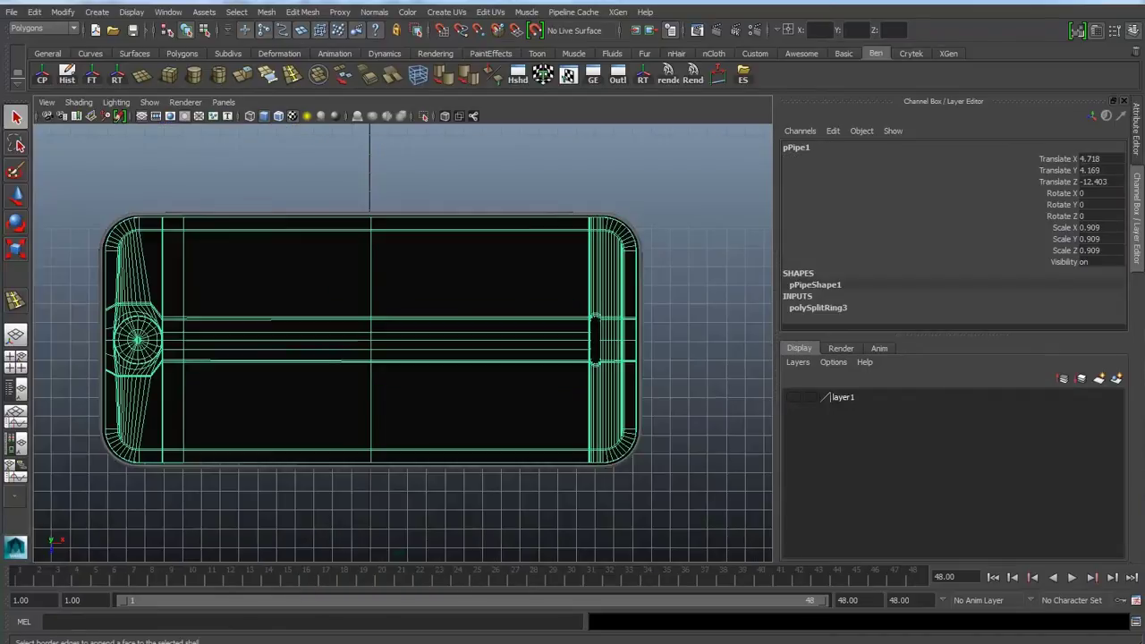
Step: Insert a second edge loop across the phone's front mesh just beside the speaker slot
left_click(293, 75)
scroll(555, 214, "up", 1)
left_click_drag(601, 215, 608, 215)
key("q")
Step: Select all the screen faces on the front mesh between the two inserted edge loops
right_click_drag(269, 269, 269, 304)
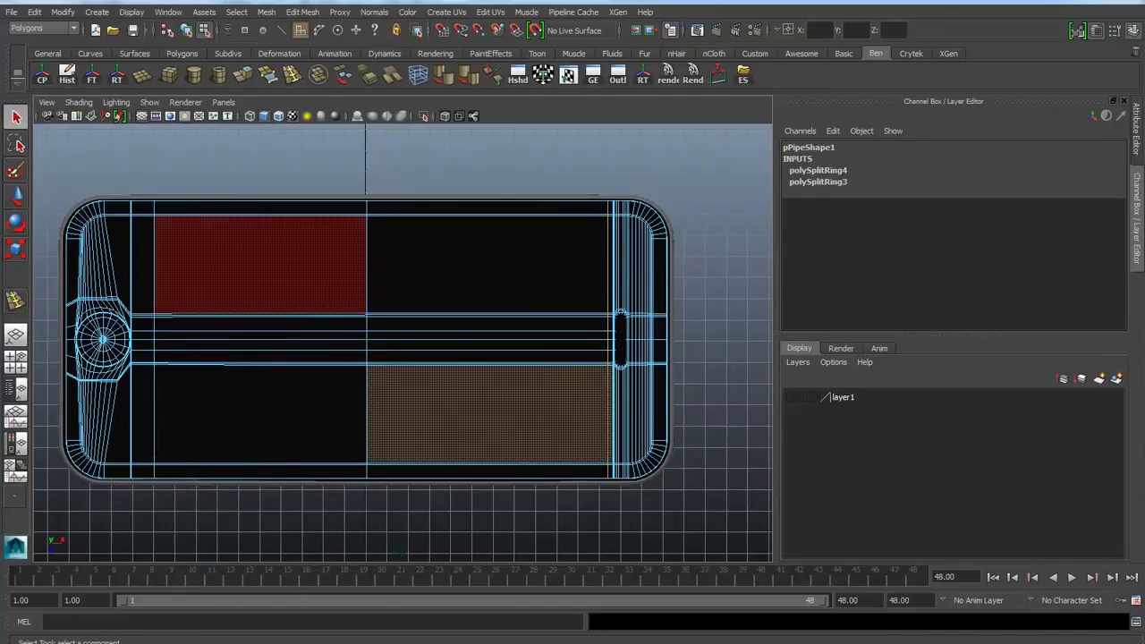
left_click(284, 277)
scroll(447, 268, "up", 1)
double_click(275, 402, "shift")
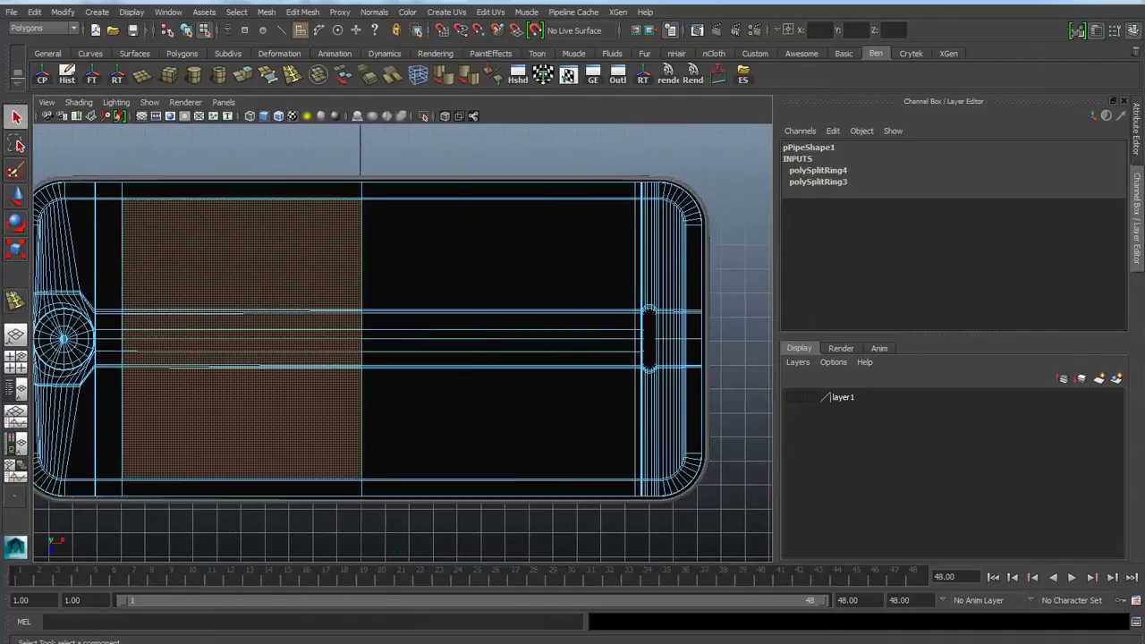
scroll(402, 259, "up", 2)
left_click(447, 253, "shift")
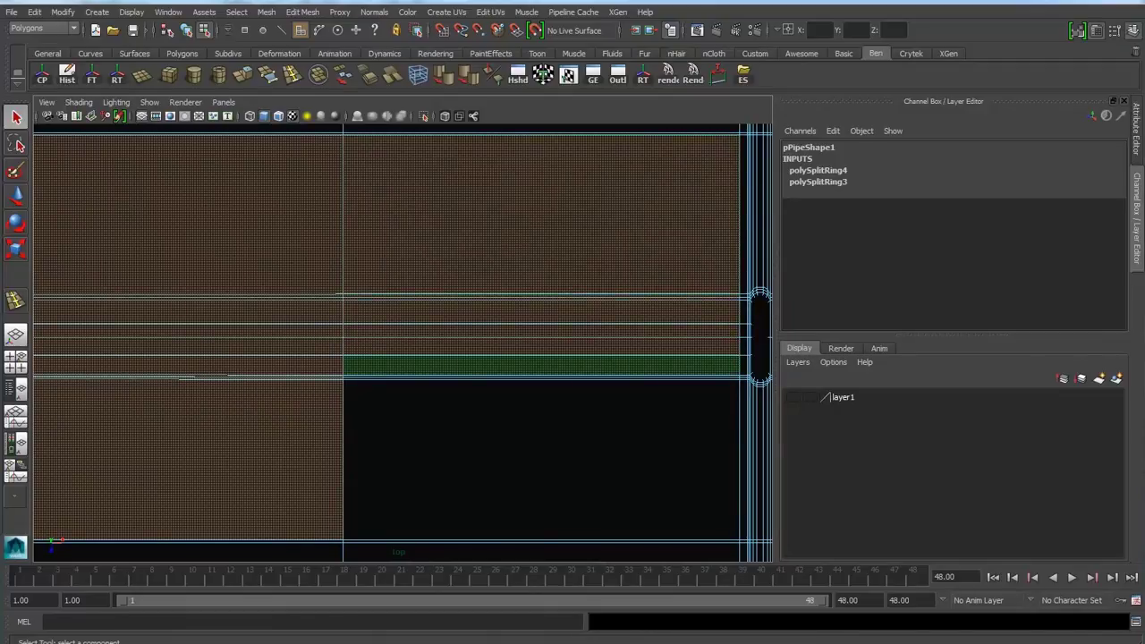
key("f")
scroll(403, 342, "up", 2)
middle_click_drag(153, 269, 231, 277, "alt")
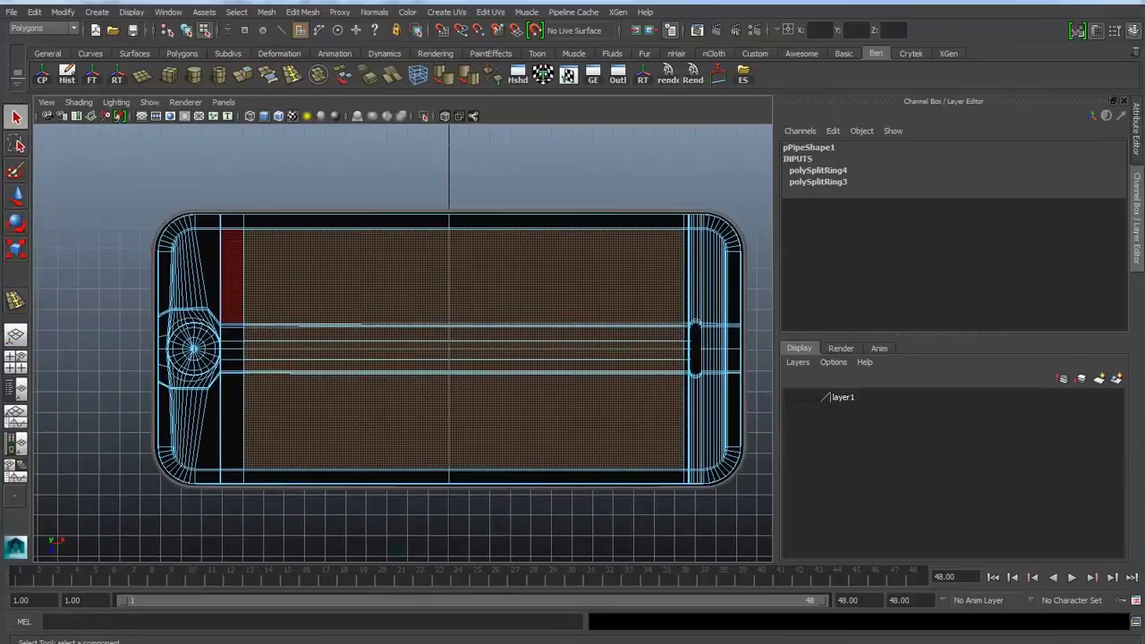
Step: Invert the face selection and delete every front mesh face outside the screen area
scroll(403, 342, "down", 3)
scroll(402, 343, "up", 1)
left_click_drag(144, 207, 751, 501)
key("Delete")
scroll(572, 315, "up", 1)
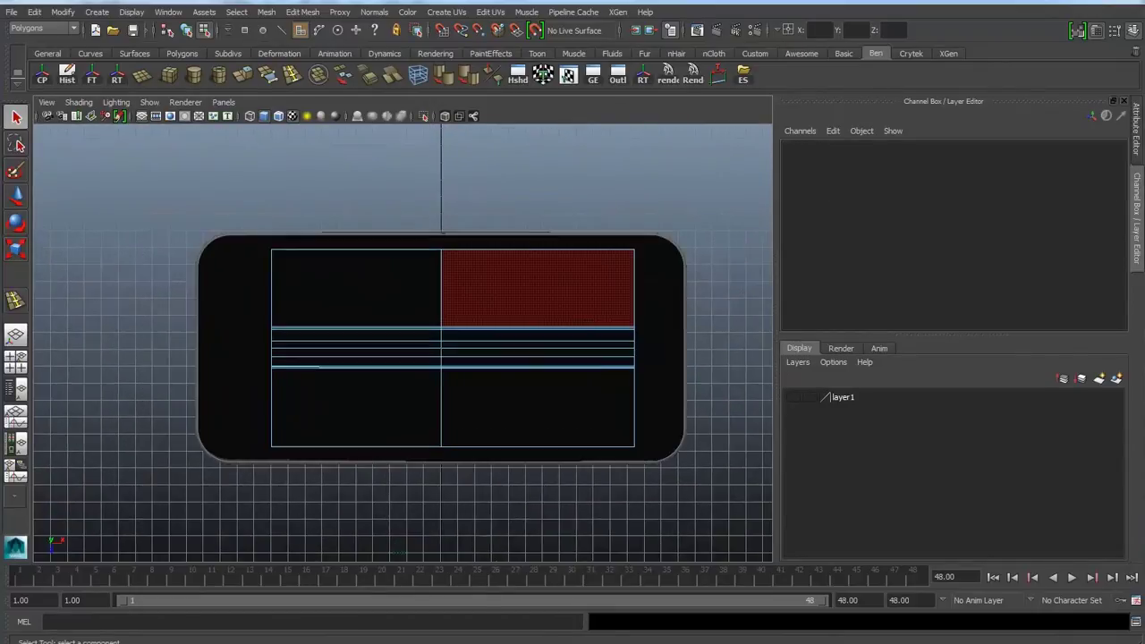
Step: Delete the black phone body and the outer frame behind the screen, and select the remaining screen mesh
right_click_drag(560, 310, 615, 289)
key("Delete")
left_click(627, 234)
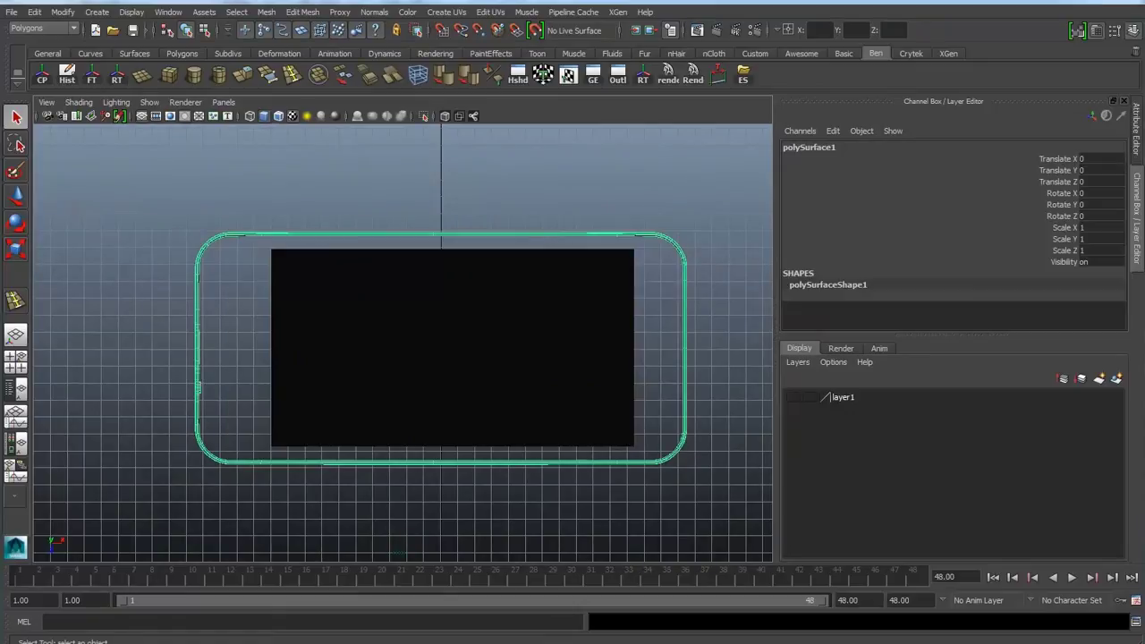
key("Delete")
left_click(555, 300)
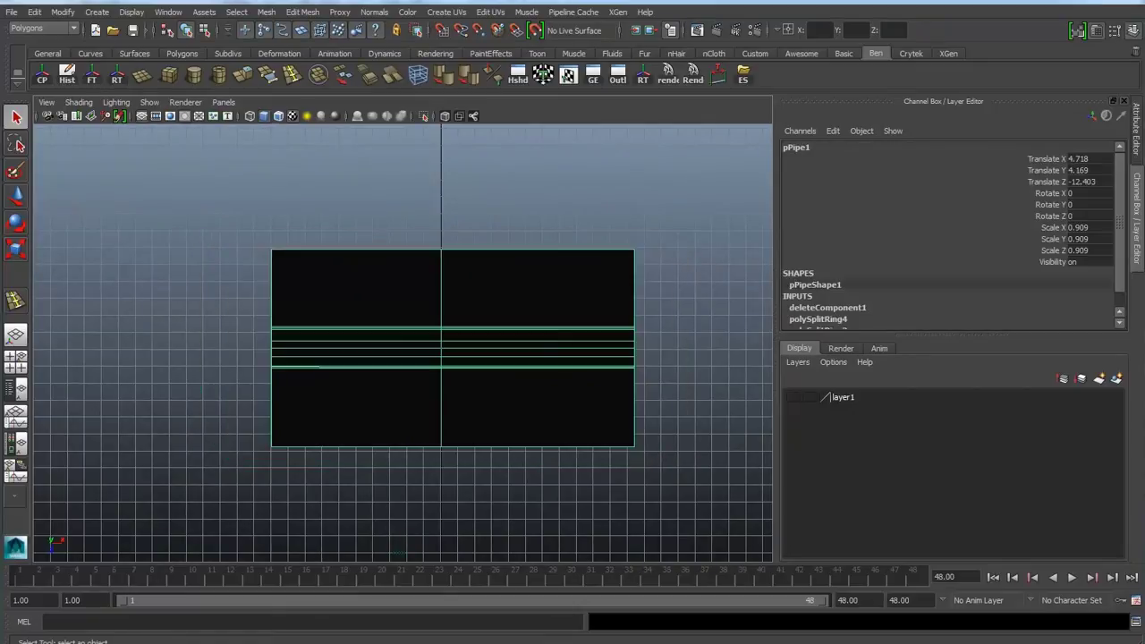
scroll(402, 343, "up", 1)
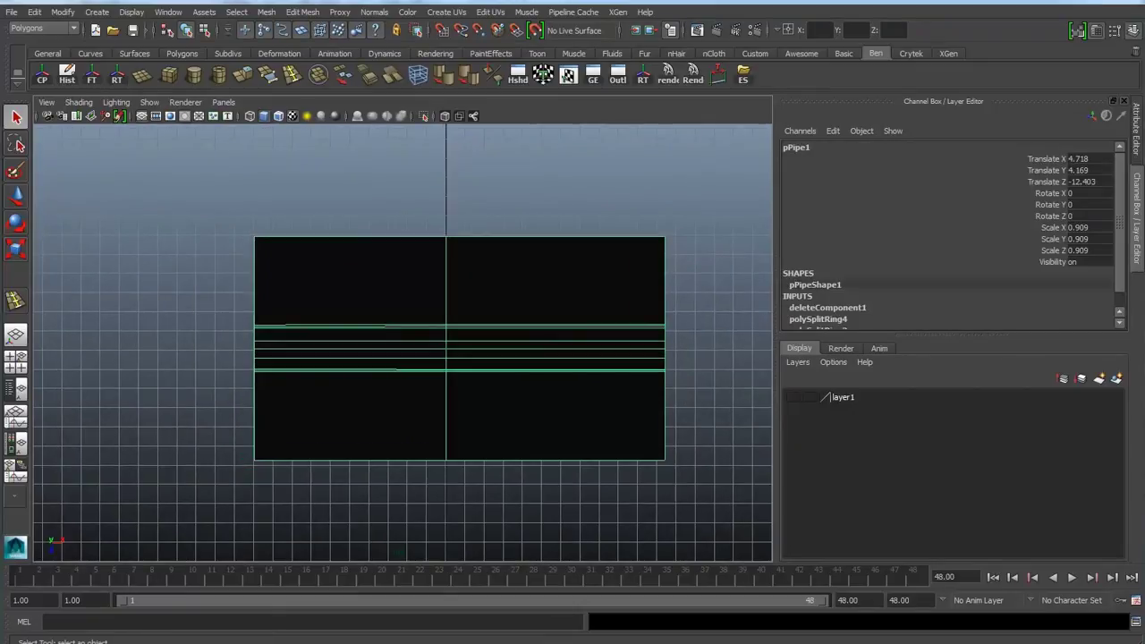
Step: Enlarge the viewport so the phone screen mesh fills it, and capture the mesh area to the clipboard
scroll(402, 343, "up", 1)
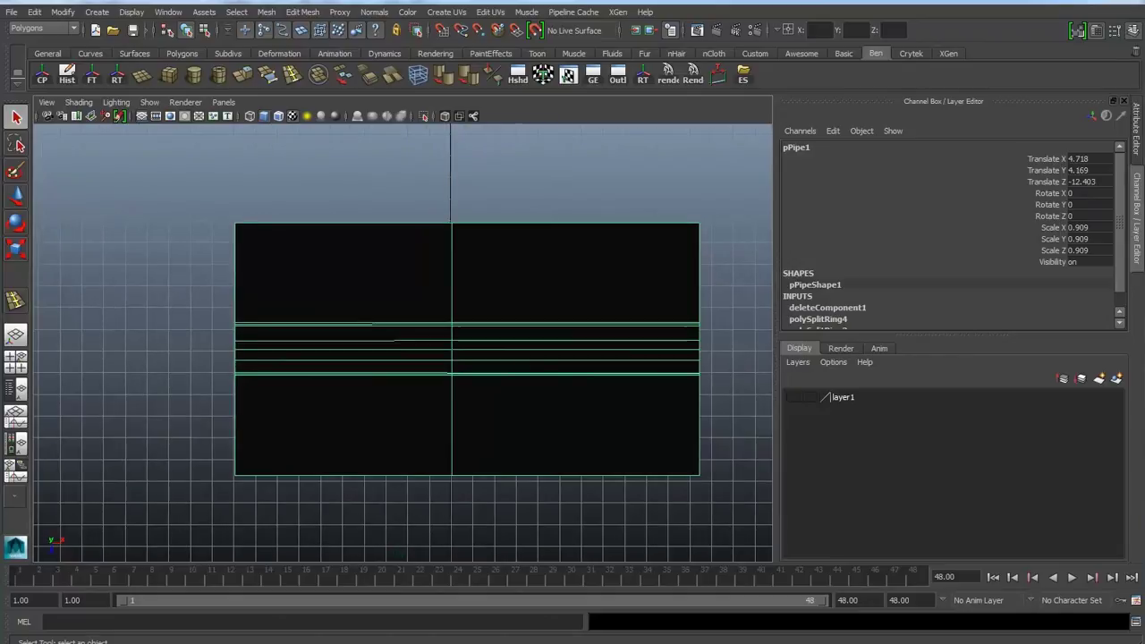
middle_click_drag(447, 340, 370, 349, "alt")
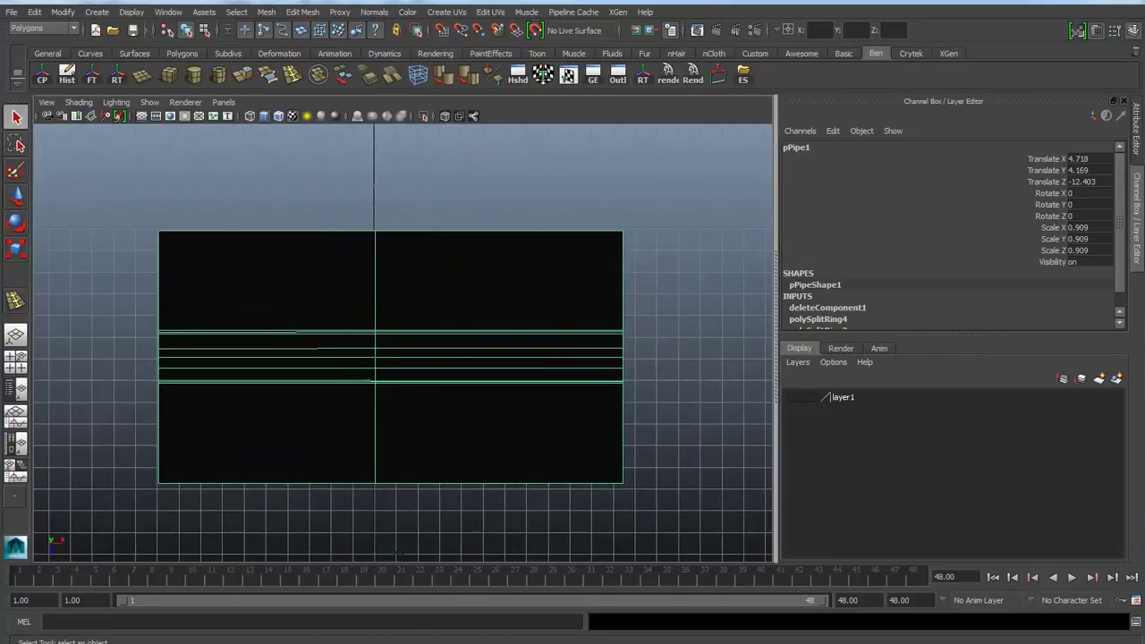
left_click_drag(776, 340, 965, 340)
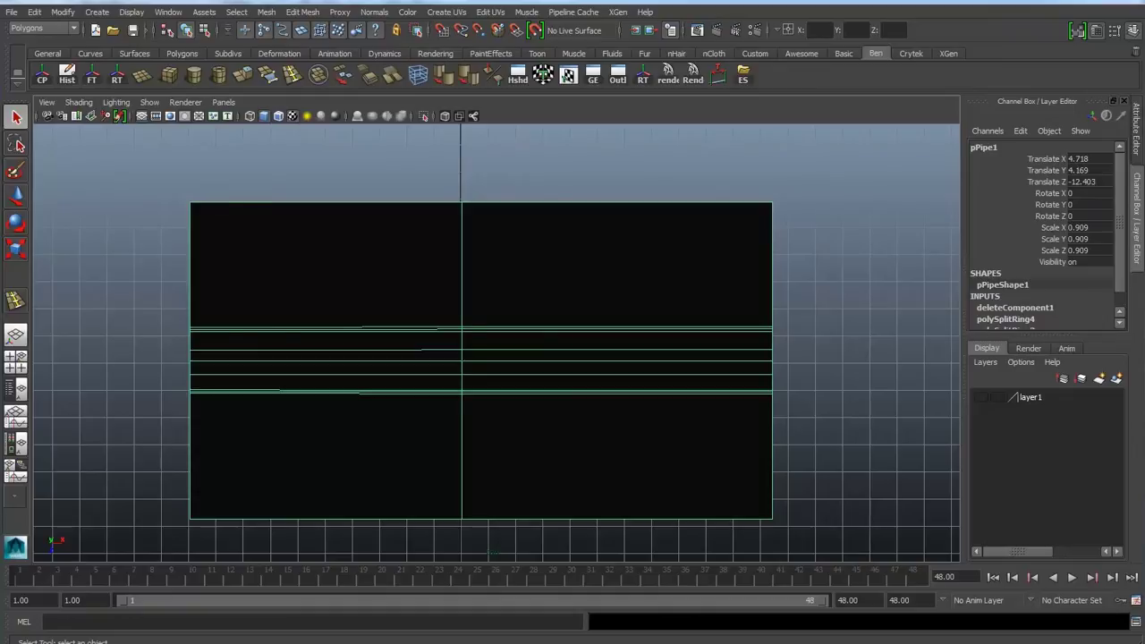
scroll(496, 342, "up", 1)
middle_click_drag(496, 342, 511, 321, "alt")
scroll(507, 324, "up", 1)
scroll(511, 320, "up", 1)
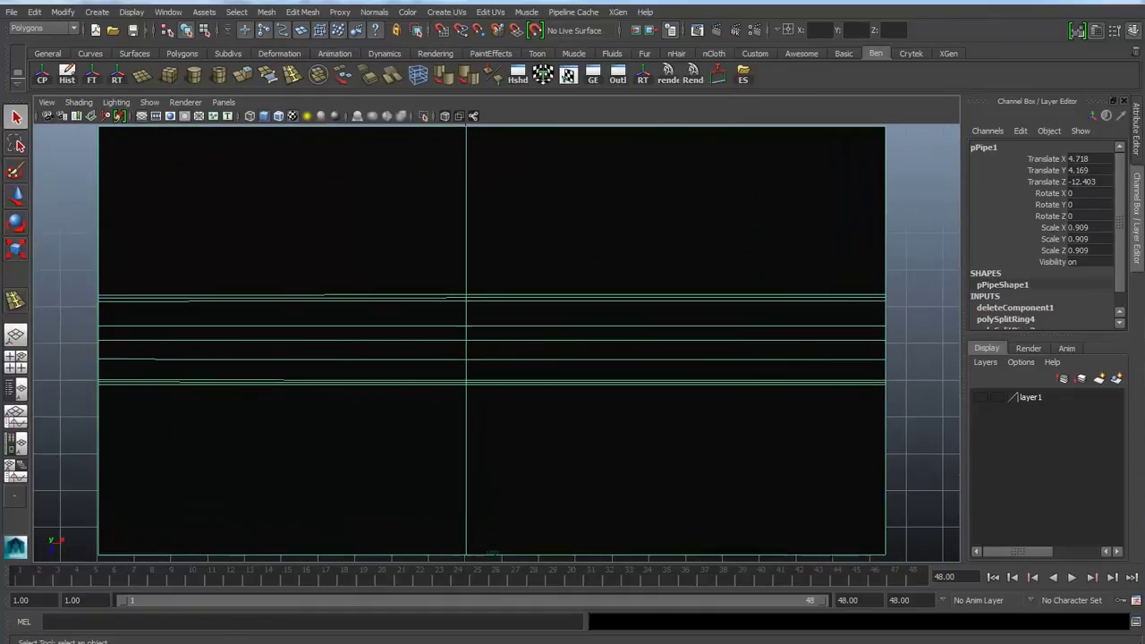
scroll(497, 340, "down", 1)
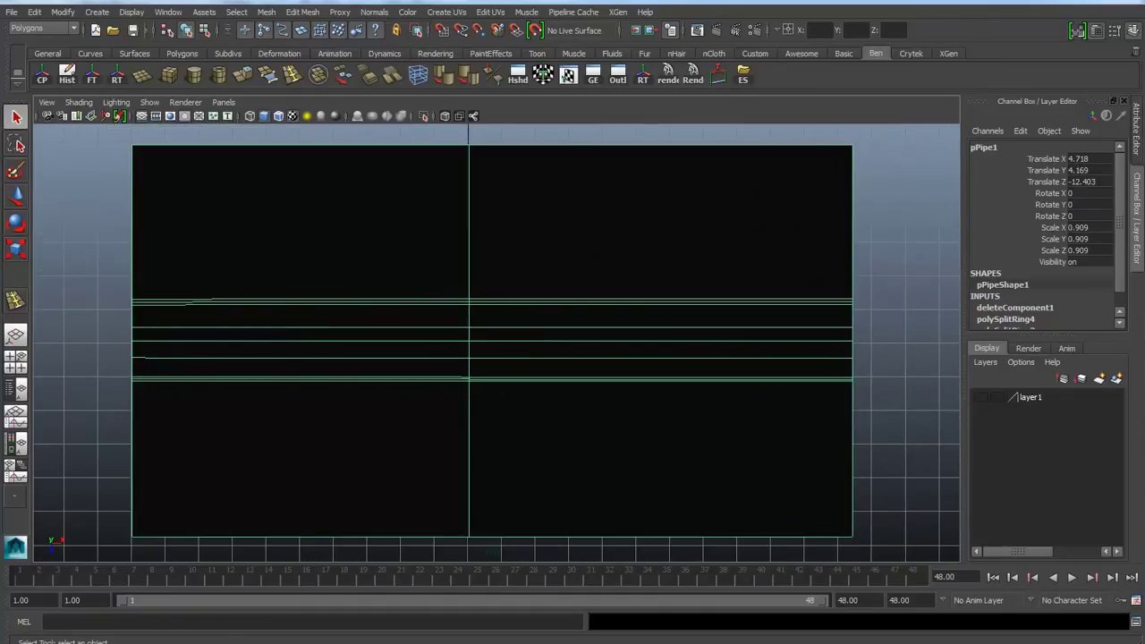
left_click_drag(128, 144, 855, 539)
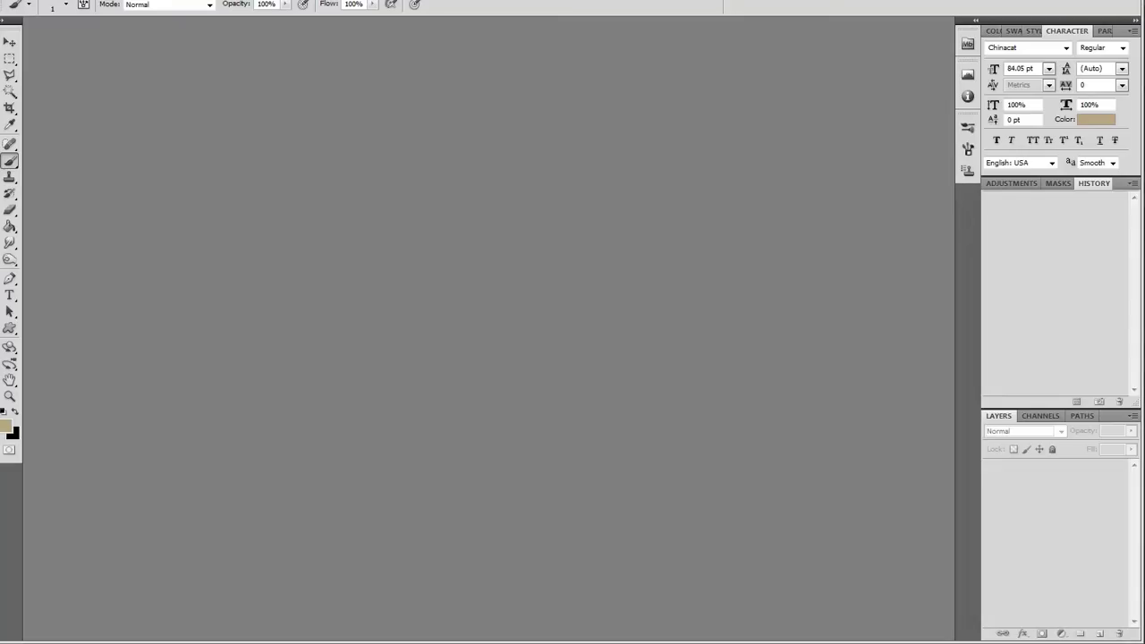
Step: Switch to Photoshop, create a new 1018 × 553 pixel document from the Clipboard preset, and paste the captured screen mesh
left_click(36, 0)
left_click(152, 0)
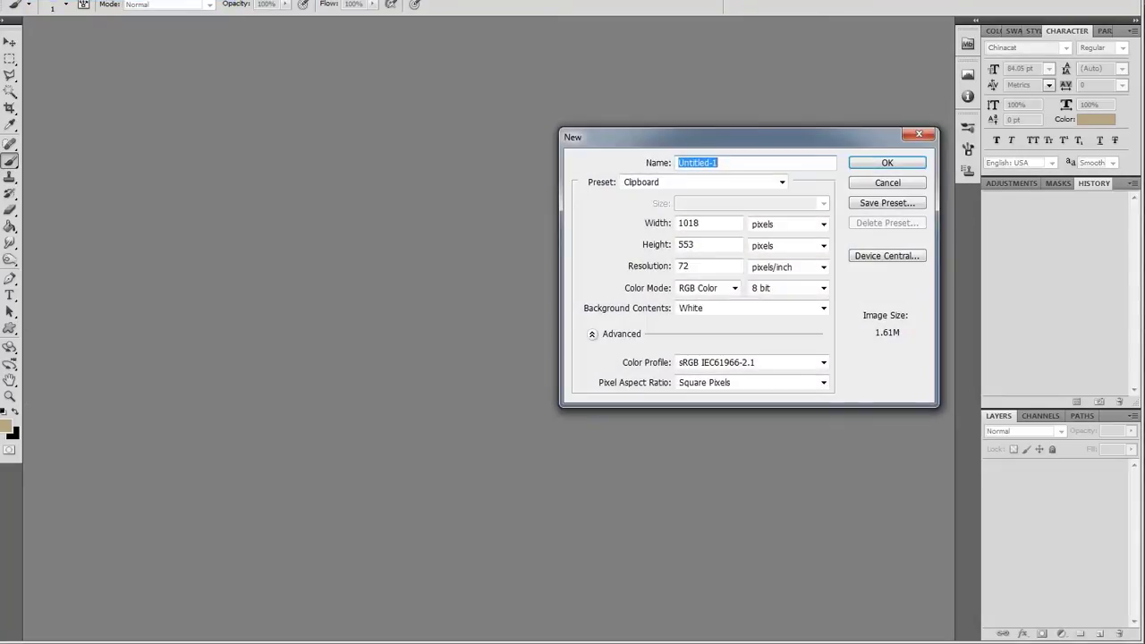
key("Return")
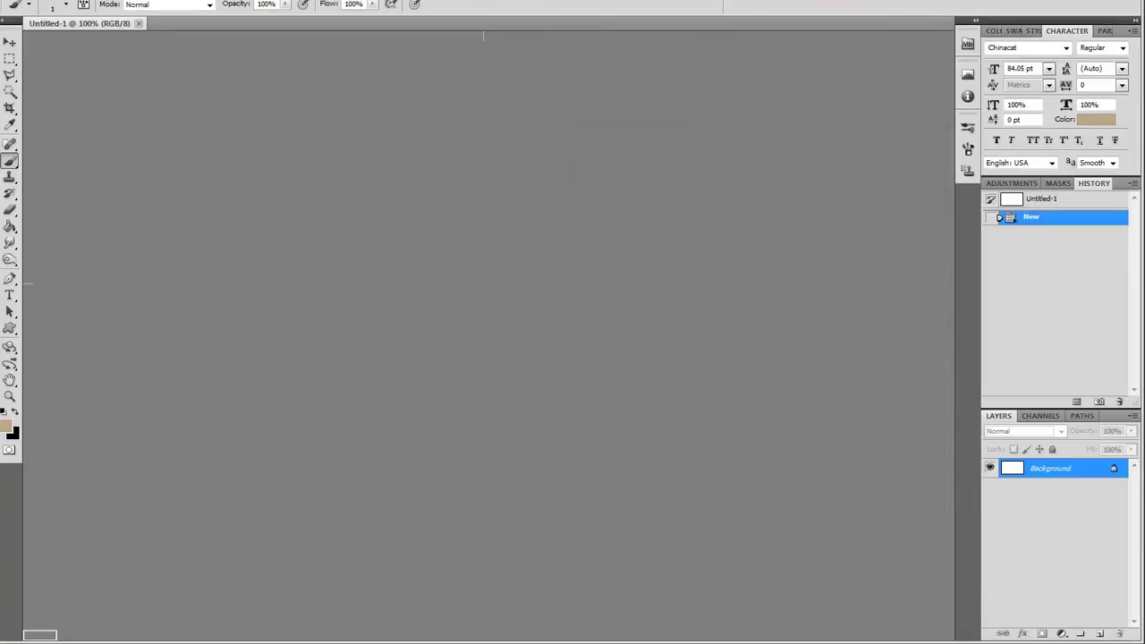
key("ctrl+v")
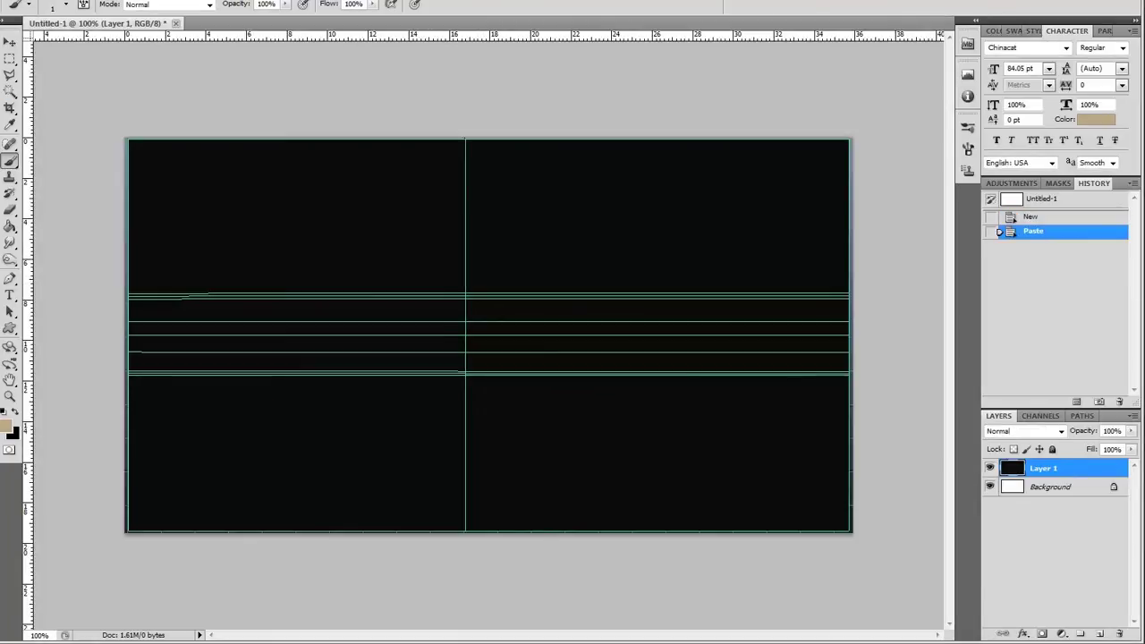
Step: Crop the document exactly to the outer edges of the pasted screen mesh
key("c")
left_click_drag(128, 141, 851, 531)
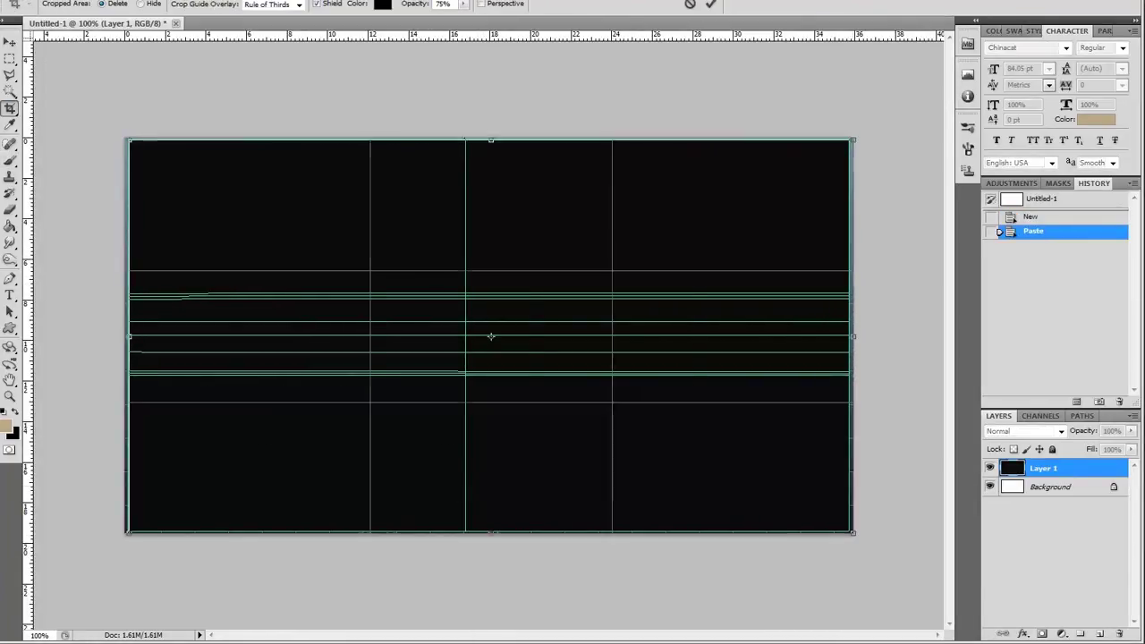
left_click_drag(853, 337, 849, 337)
left_click_drag(129, 336, 128, 336)
left_click_drag(488, 533, 488, 532)
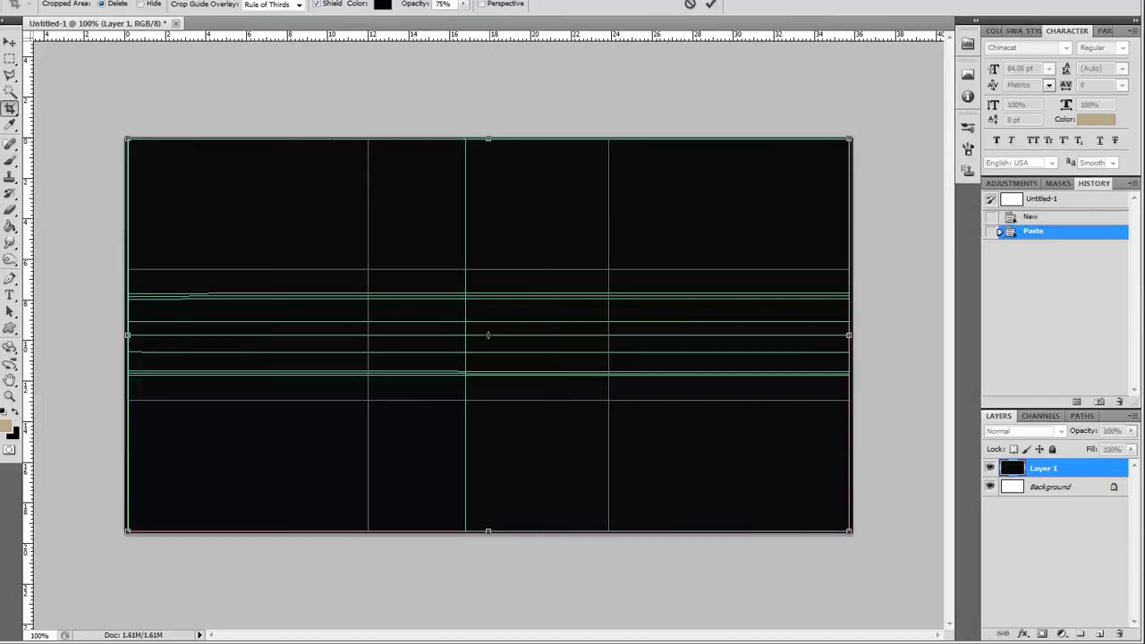
key("Return")
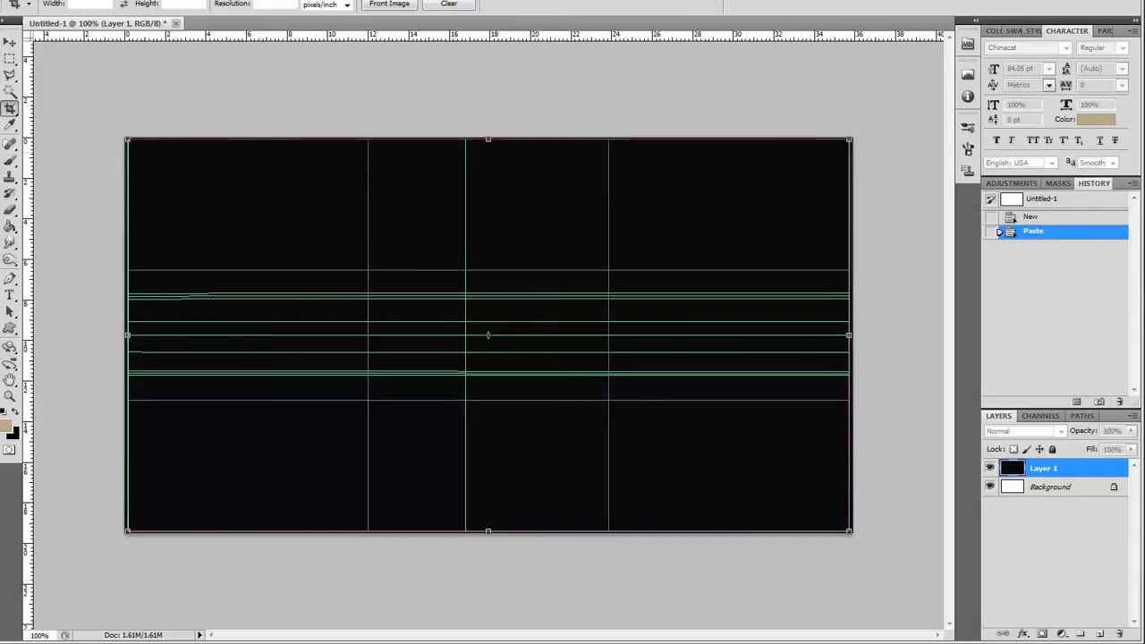
key("v")
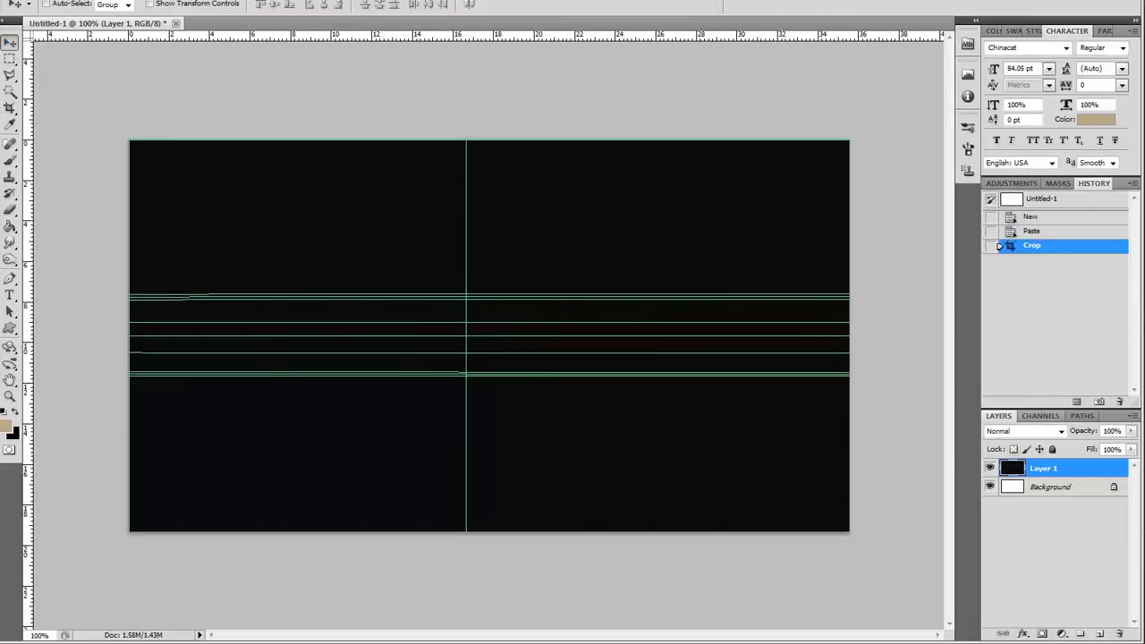
Step: Hide the pasted mesh layer and resize the image to 720 pixels high with proportions constrained
left_click(989, 468)
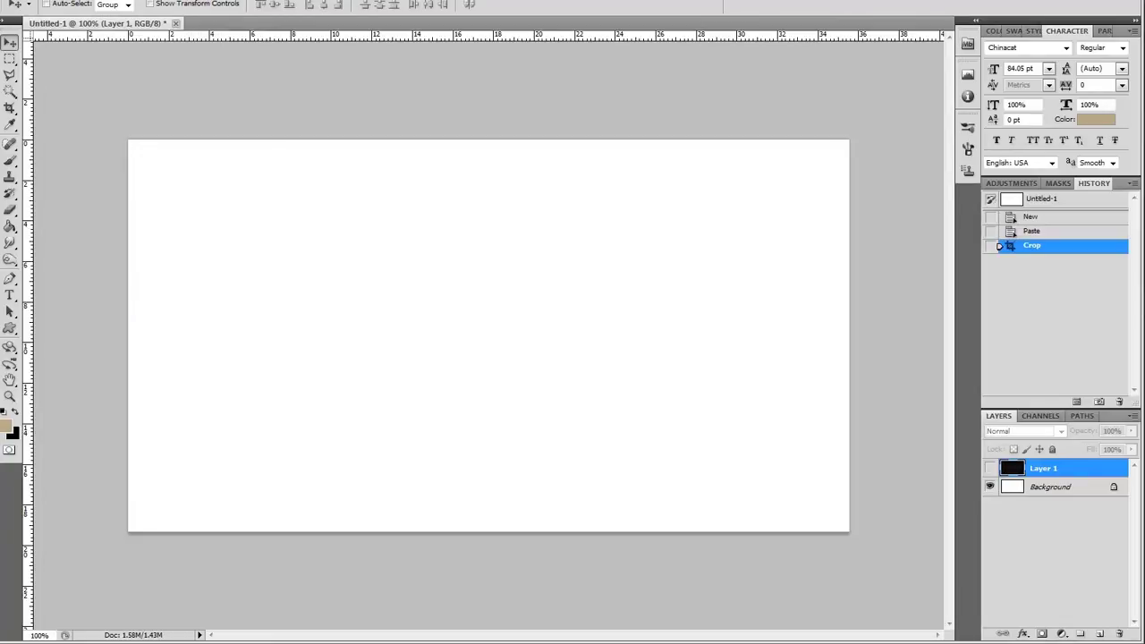
left_click(89, 0)
left_click(116, 83)
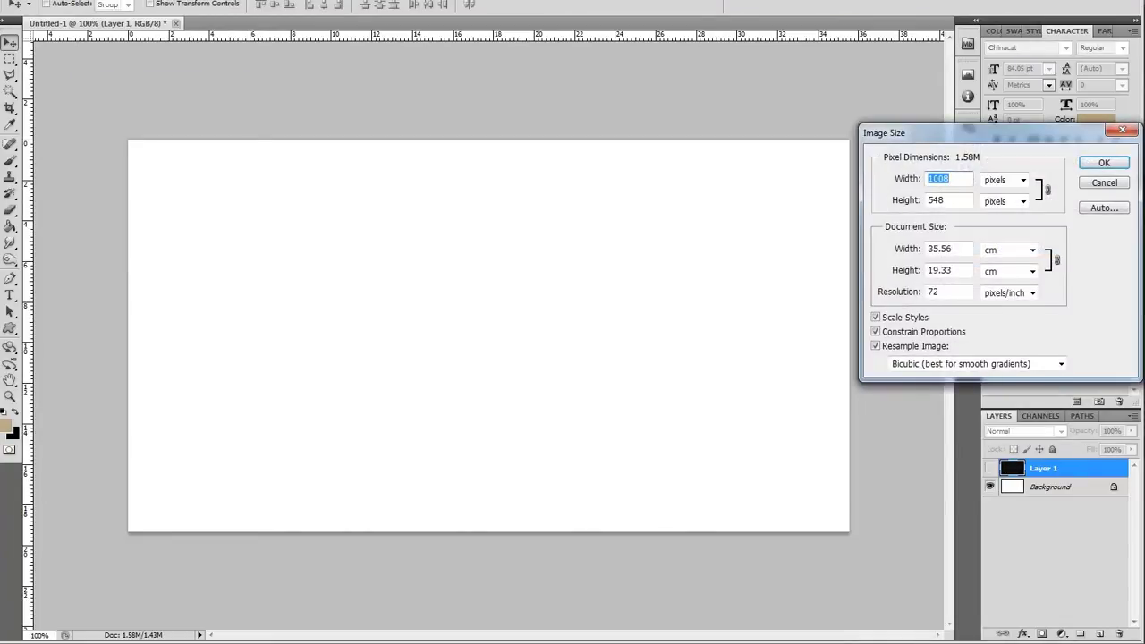
left_click_drag(975, 132, 672, 102)
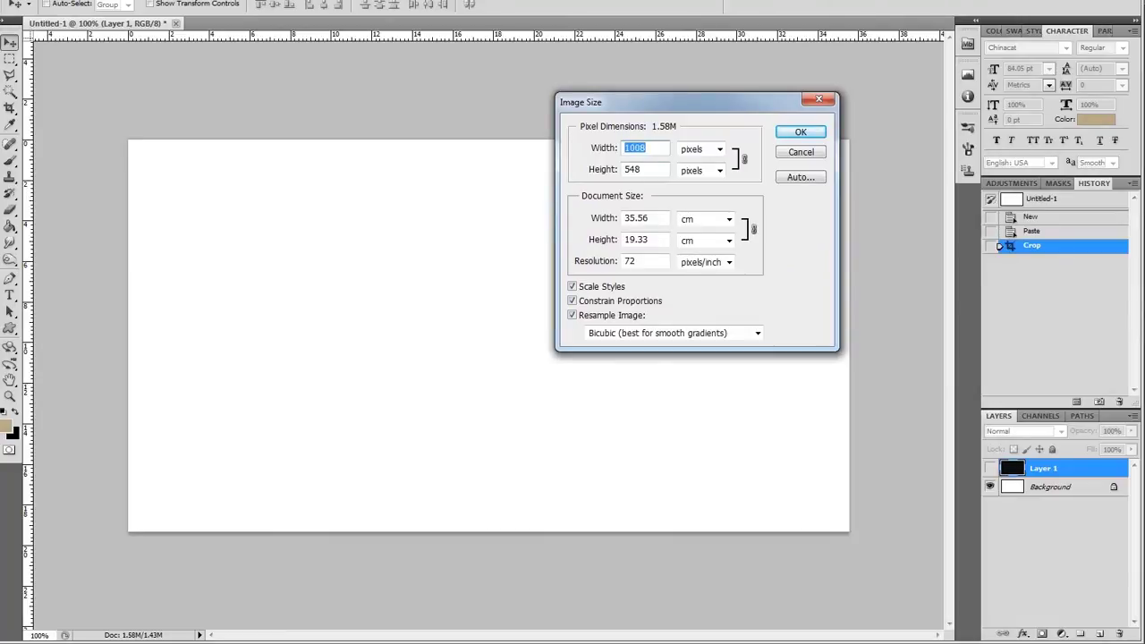
key("Tab")
type("720")
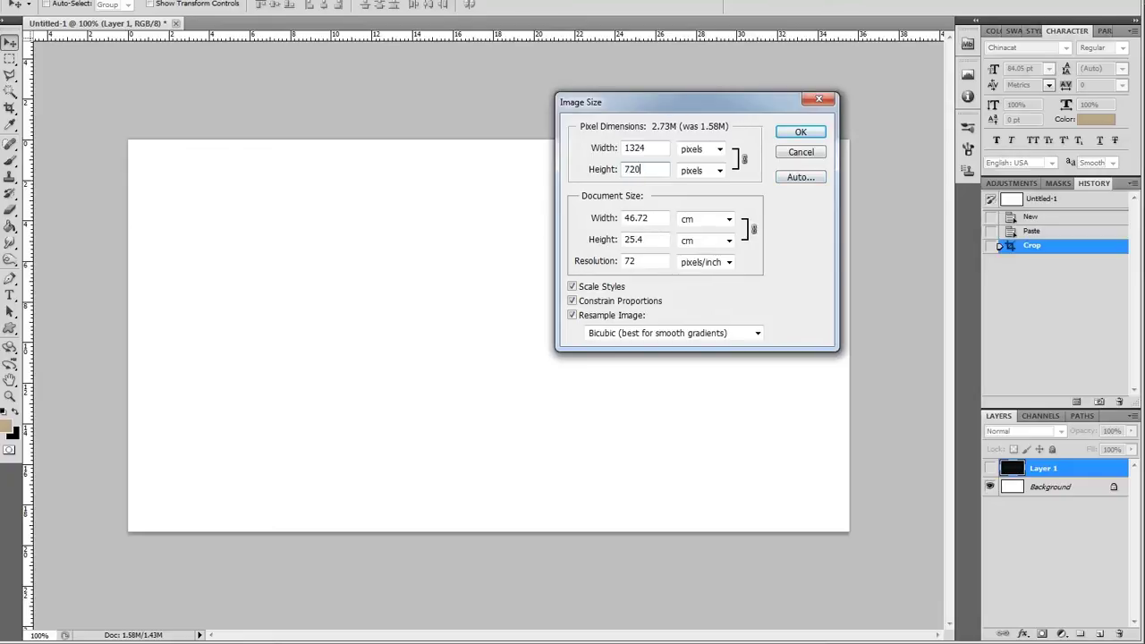
key("Return")
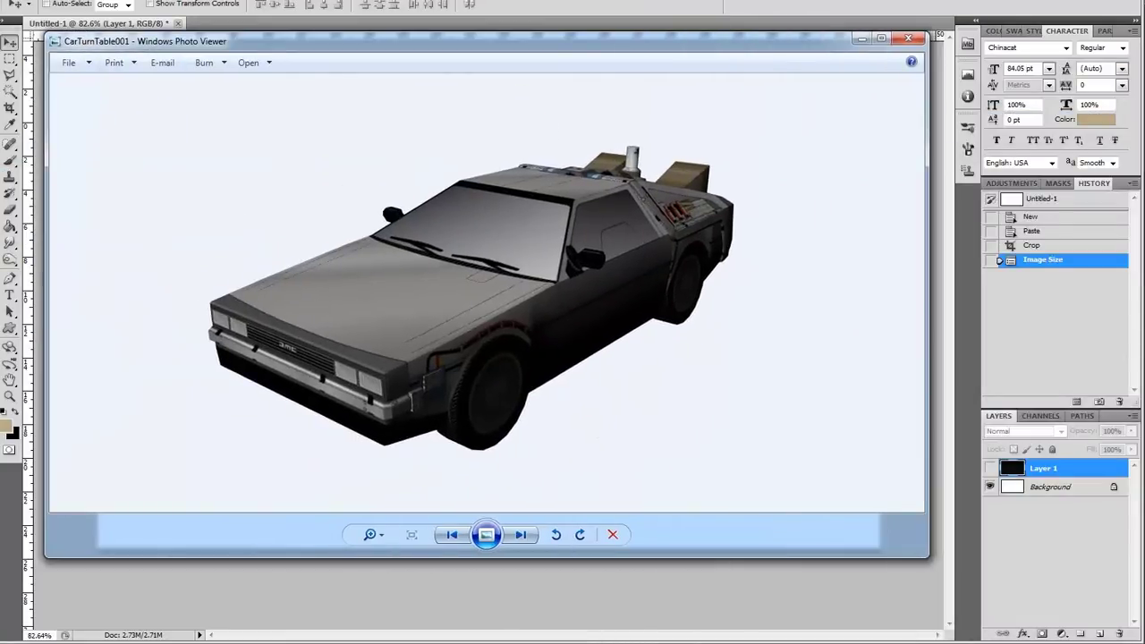
Step: Close the car render preview, open CarTurnTable001.tif as a separate document, and check its channels for an alpha
left_click(907, 39)
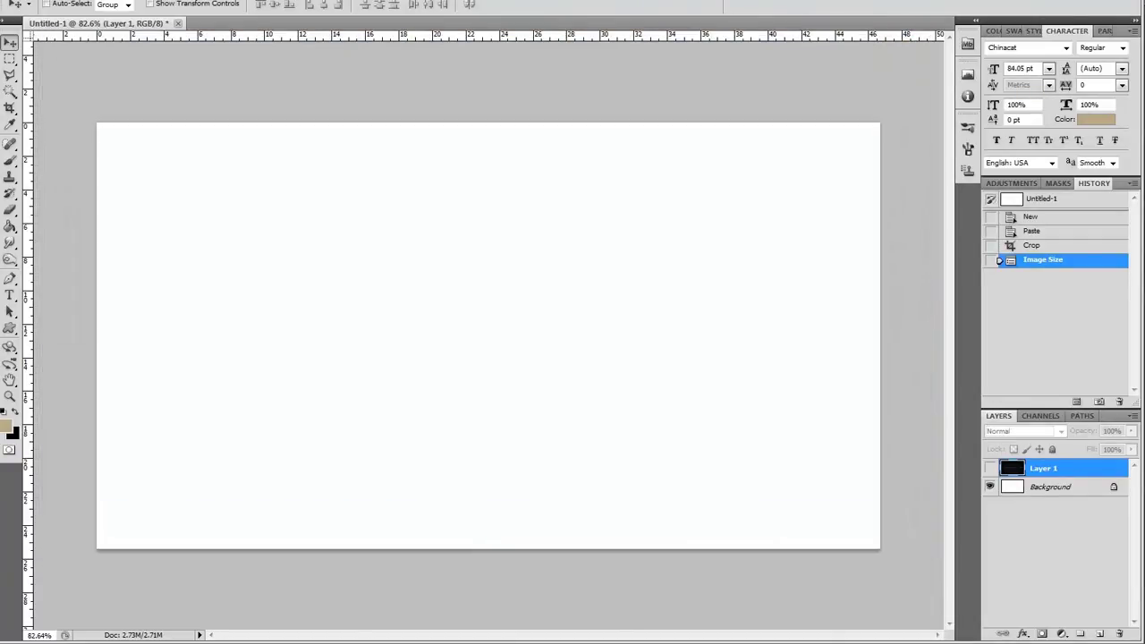
left_click_drag(504, 2, 224, 35)
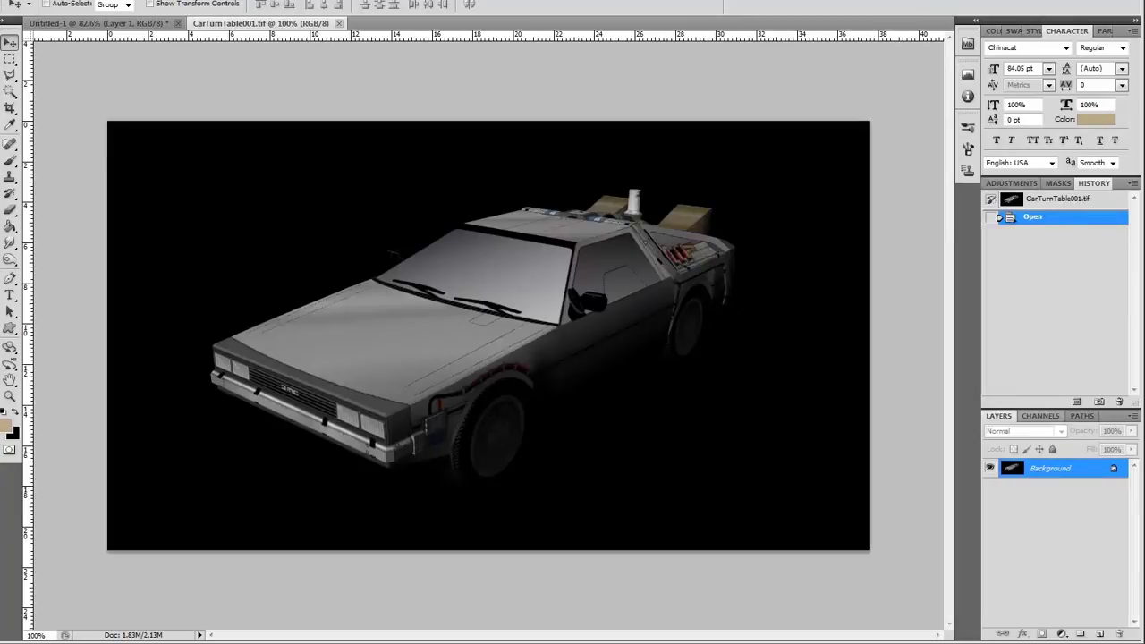
left_click(1041, 416)
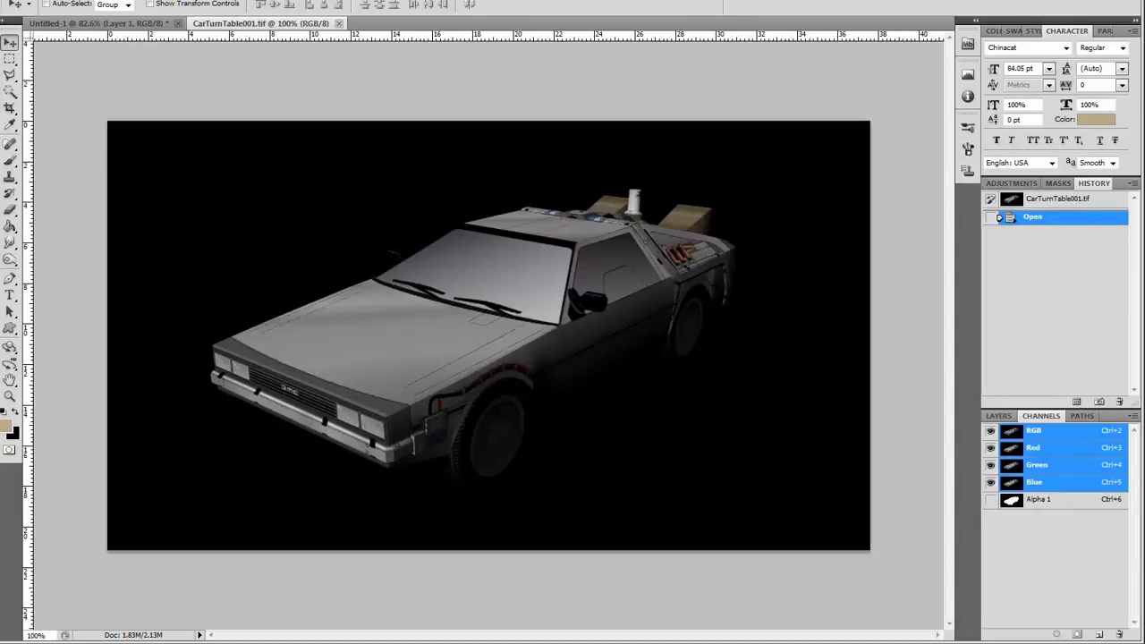
left_click(999, 416)
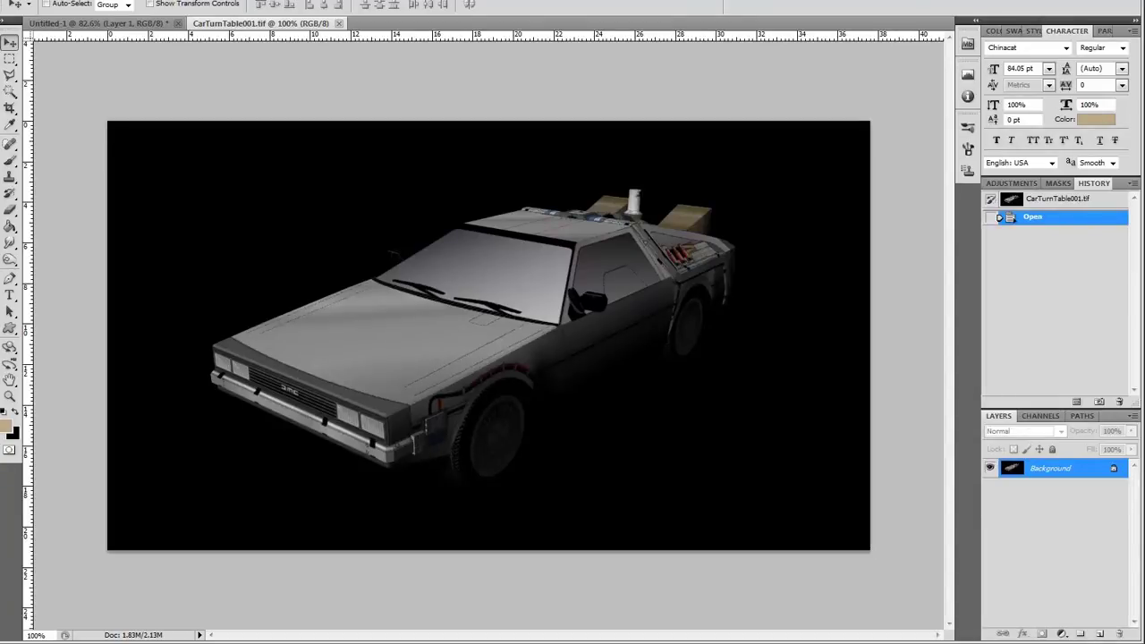
Step: Duplicate the car render's Background layer and delete the original locked Background layer
right_click(1083, 472)
left_click(1087, 471)
right_click(1090, 474)
left_click(1122, 507)
key("Return")
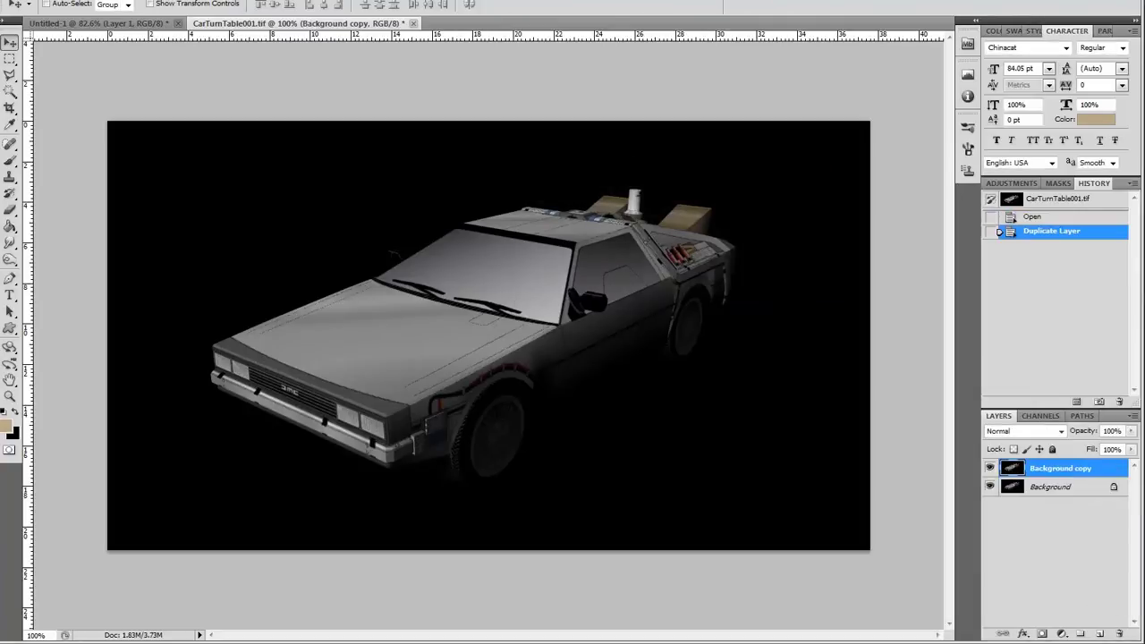
left_click(1055, 485)
right_click(1047, 488)
left_click(1093, 533)
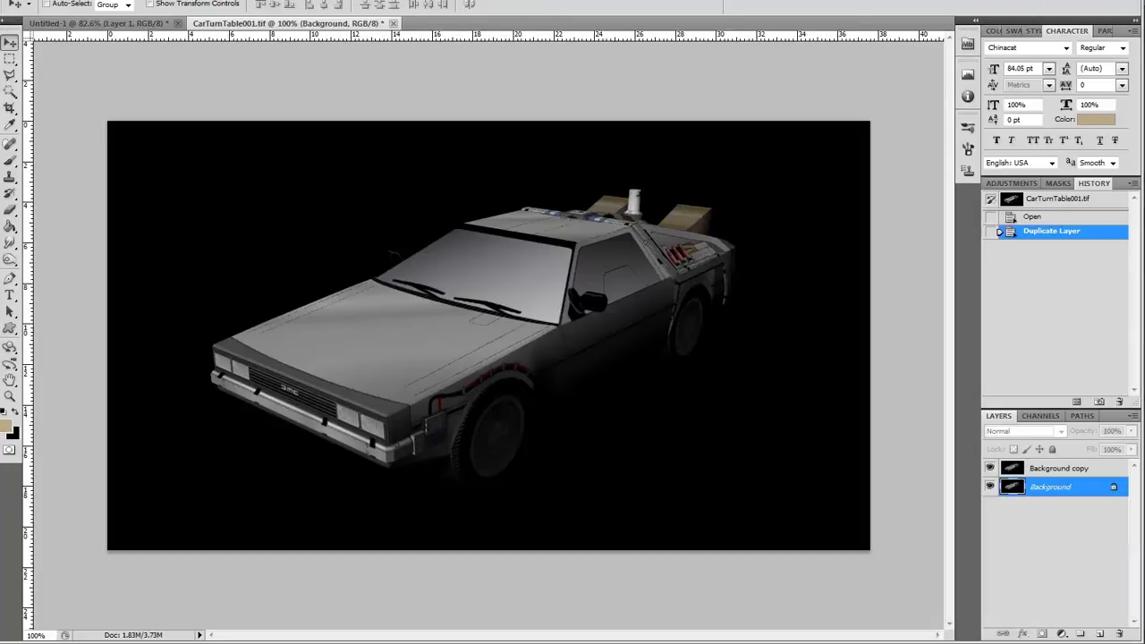
Step: Add an empty layer beneath the car layer and reselect the car layer
left_click(1099, 633)
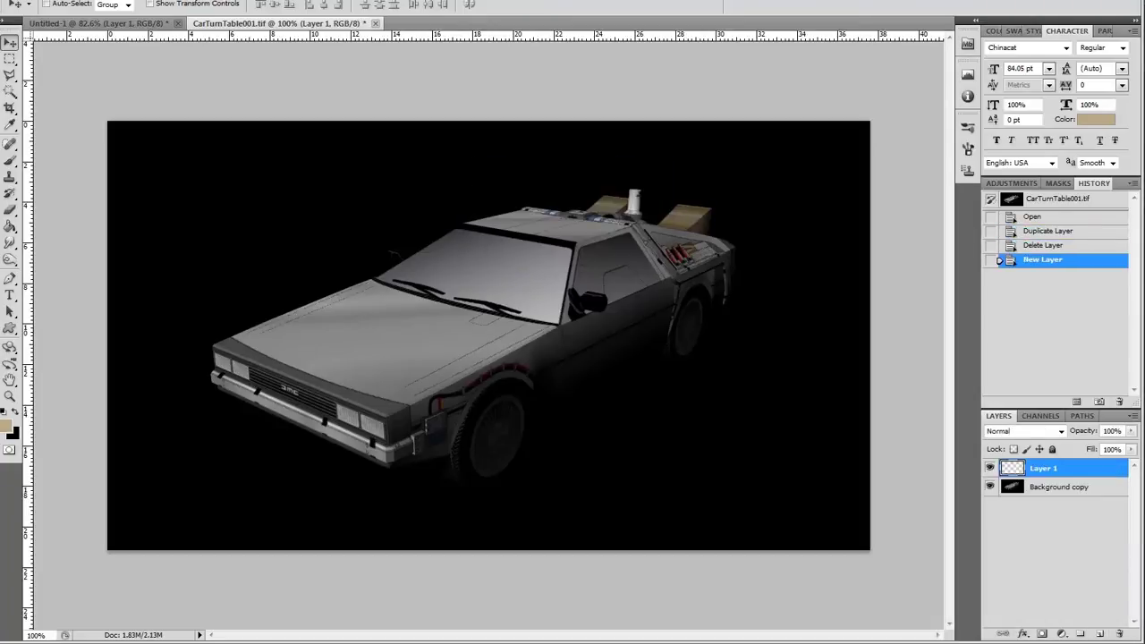
key("ctrl+bracketleft")
left_click(1060, 469)
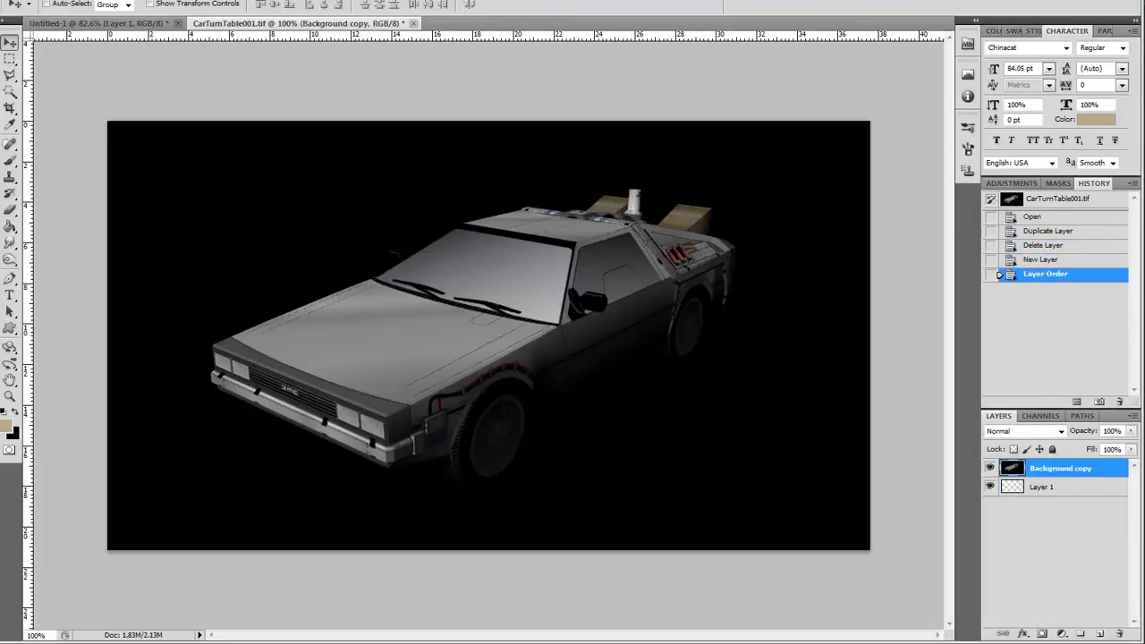
Step: Load the Alpha 1 channel as a selection, invert it, and delete the black background around the car
left_click(1040, 416)
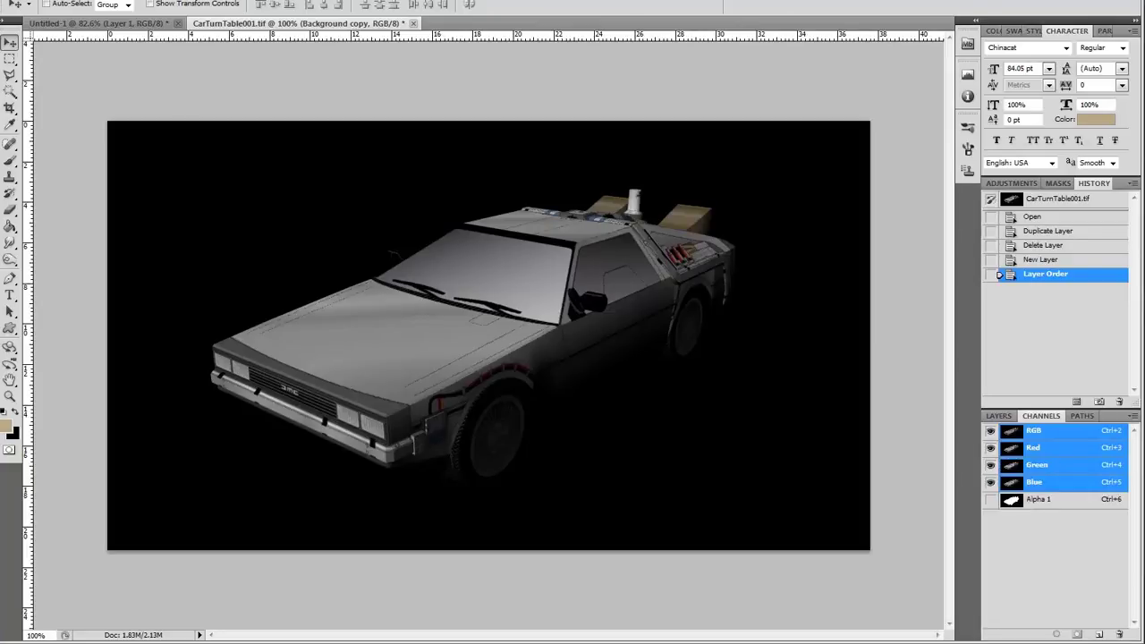
left_click(1012, 500, "ctrl")
left_click(999, 416)
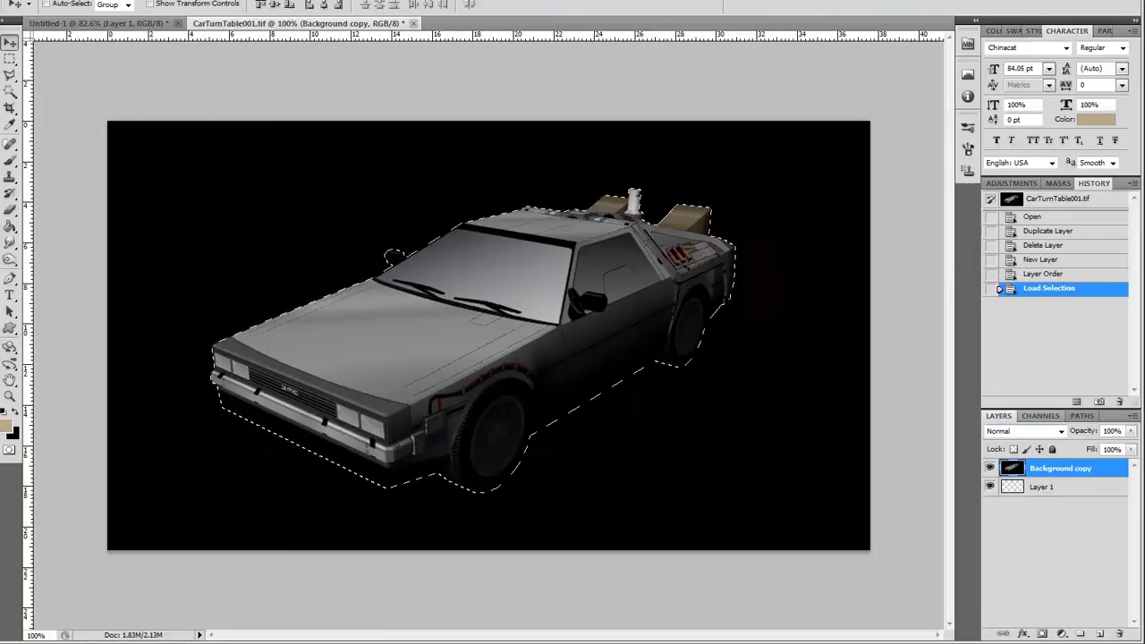
key("ctrl+shift+i")
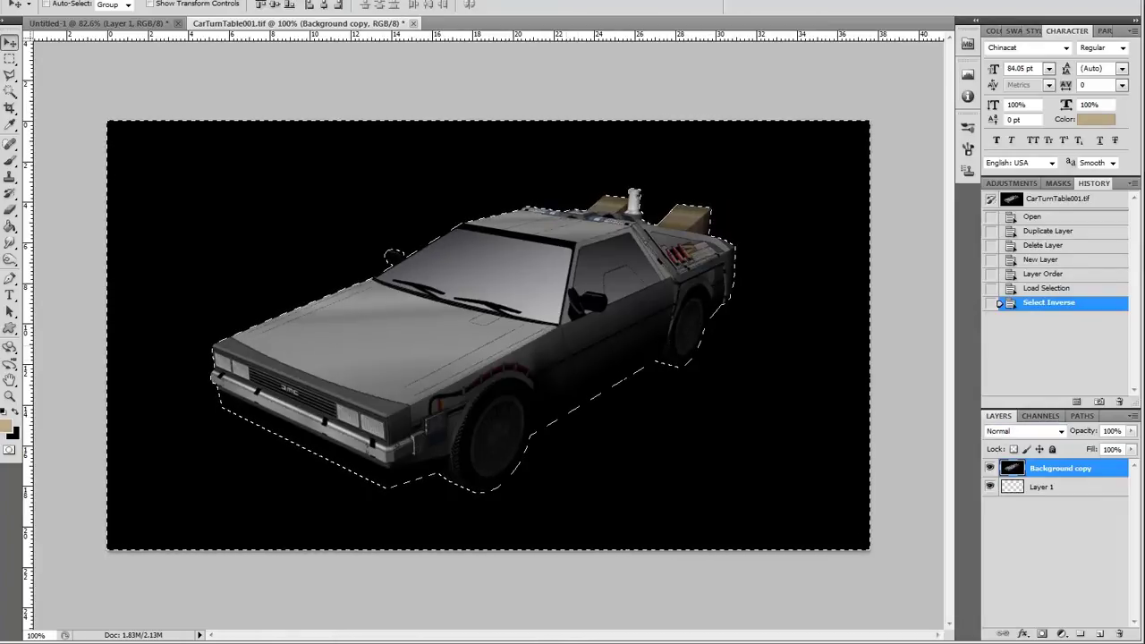
key("Delete")
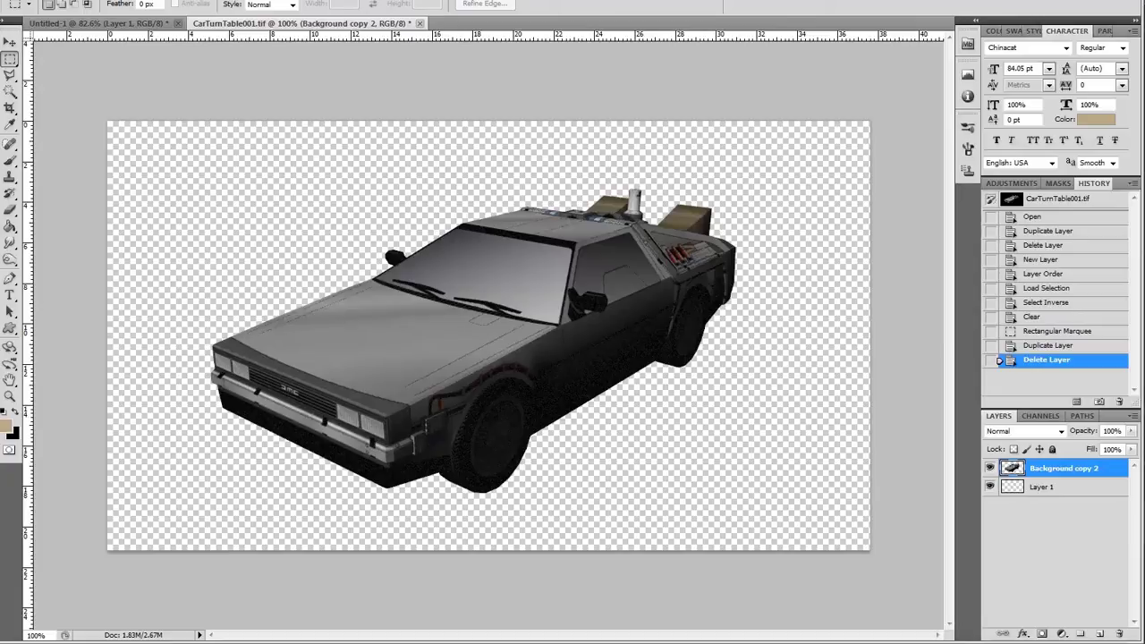
Step: Duplicate the cut-out car layer and merge the two car copies into one layer
right_click(1064, 469)
left_click(1116, 181)
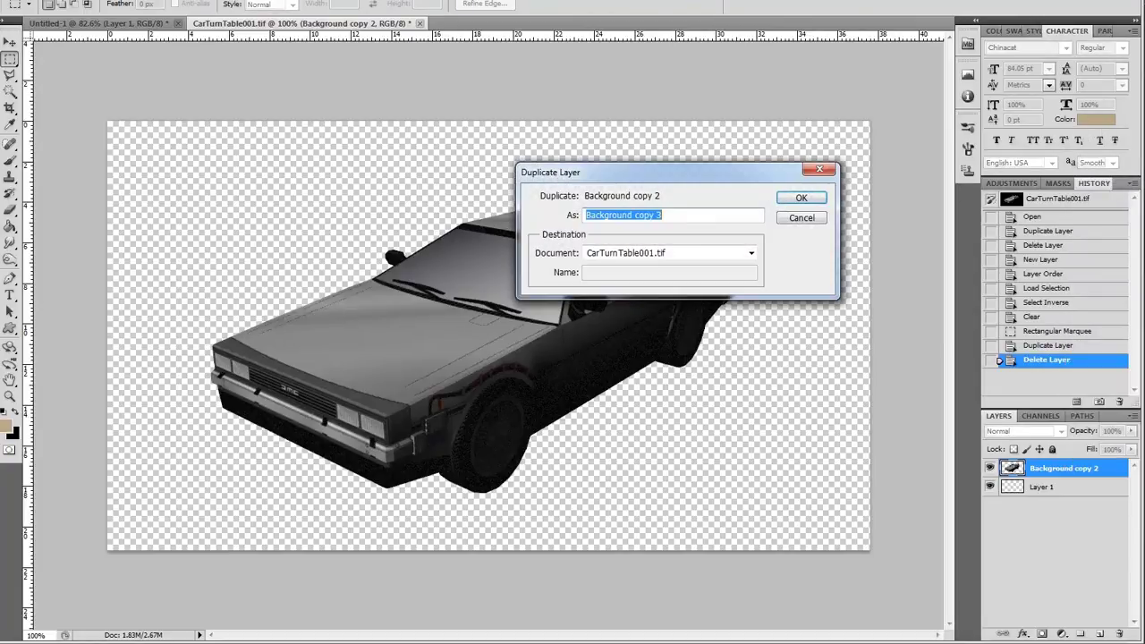
left_click(799, 197)
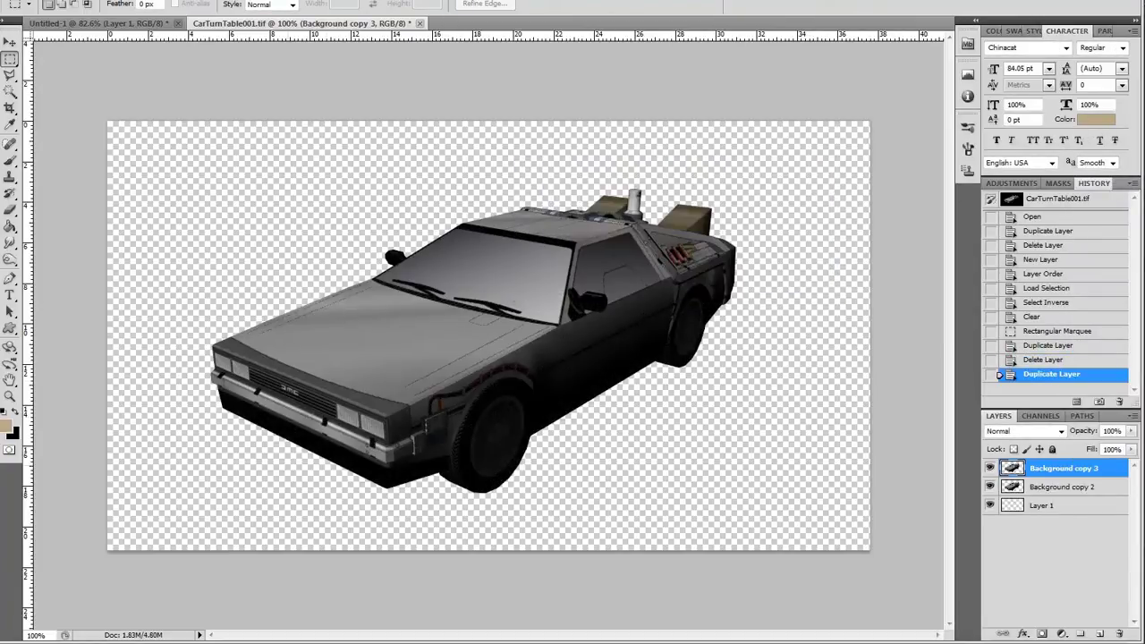
left_click(1062, 486, "shift")
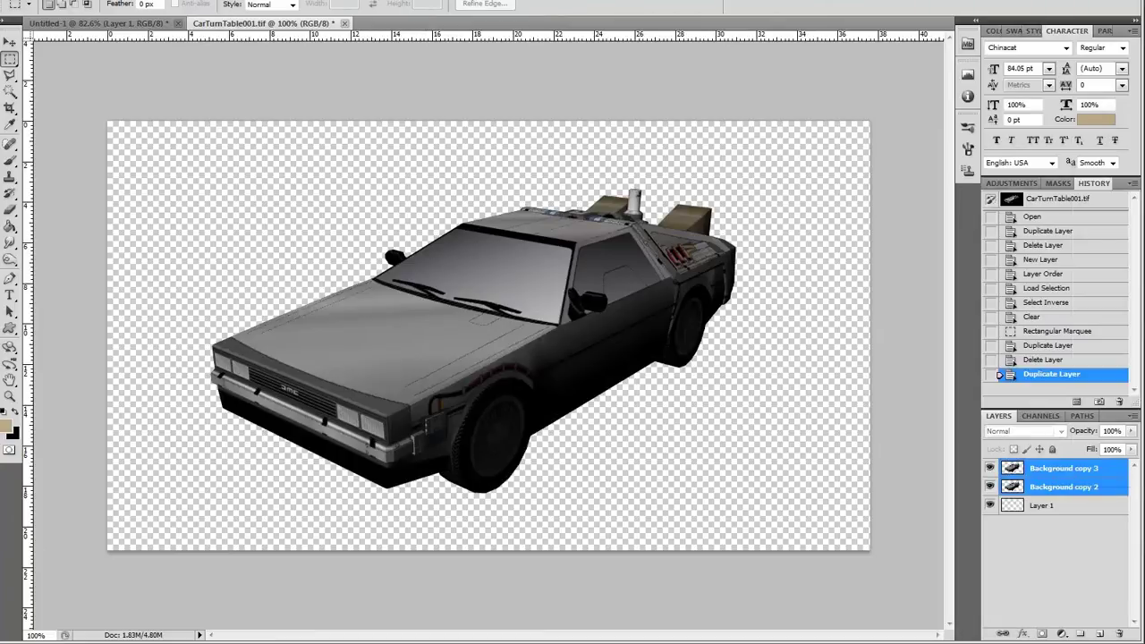
right_click(1064, 487)
left_click(1069, 513)
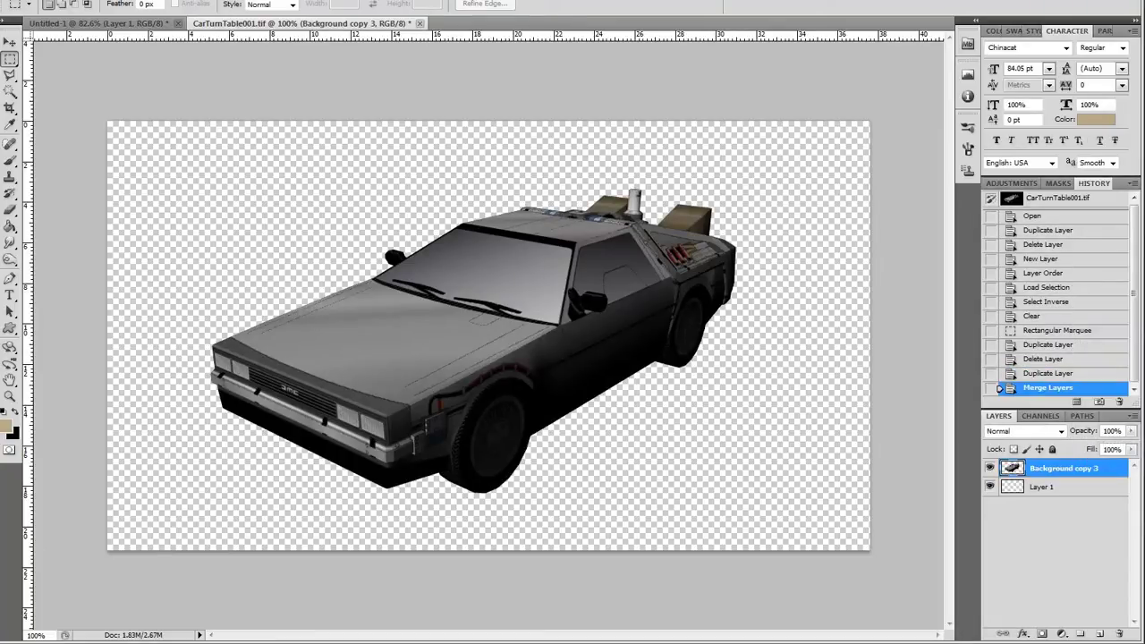
key("v")
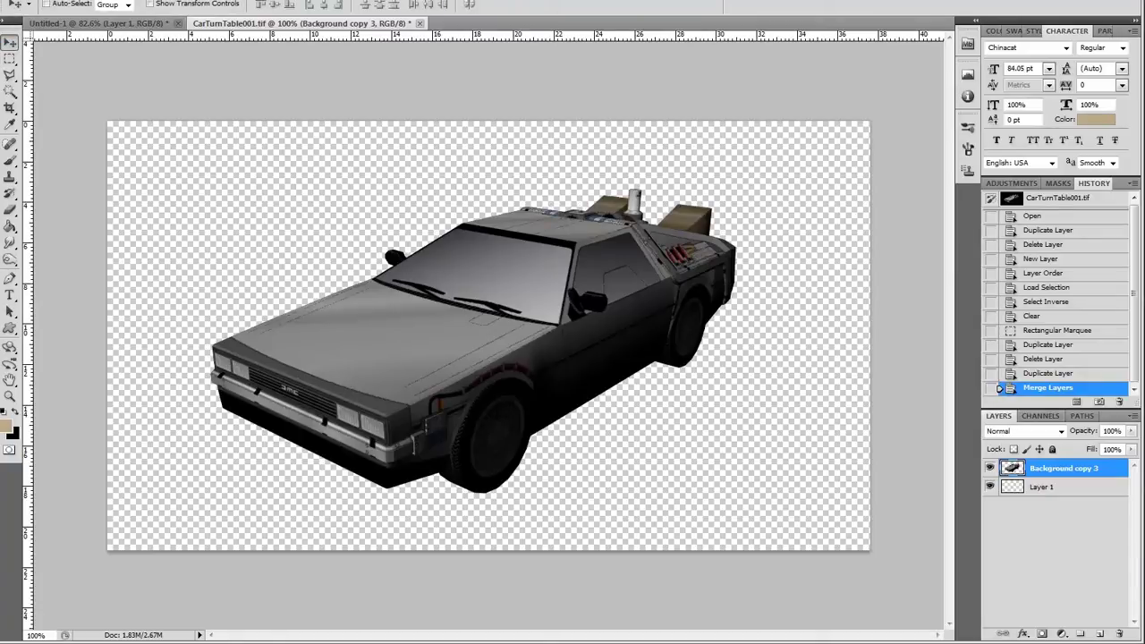
Step: Copy the cut-out car into the phone screen document and move it to the right half of the canvas
key("ctrl+a")
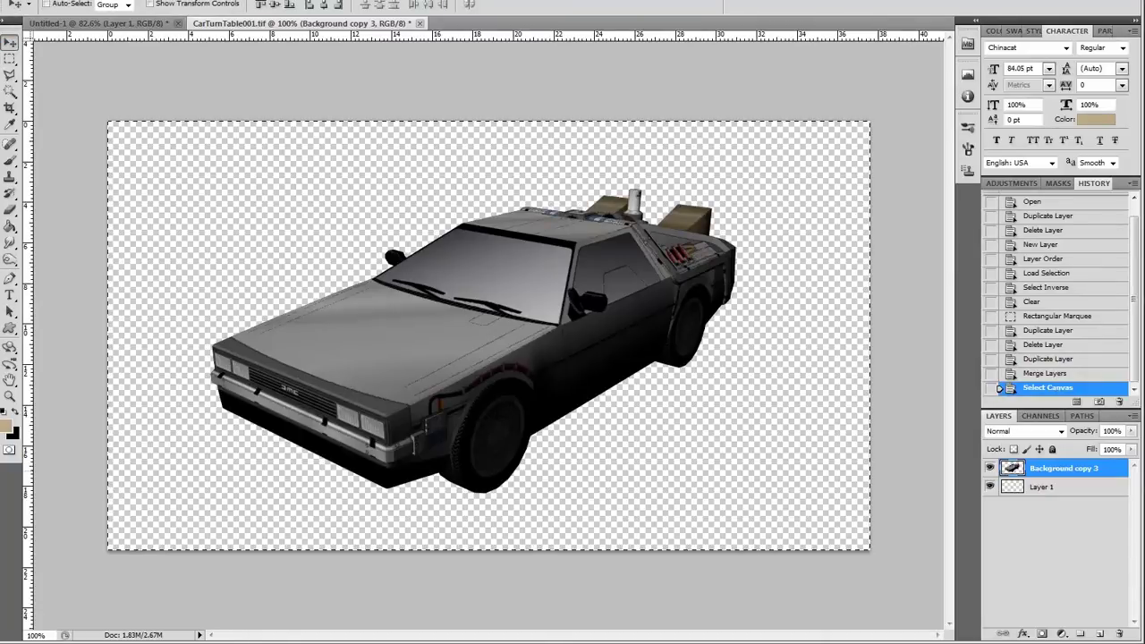
key("ctrl+c")
key("ctrl+Tab")
key("ctrl+v")
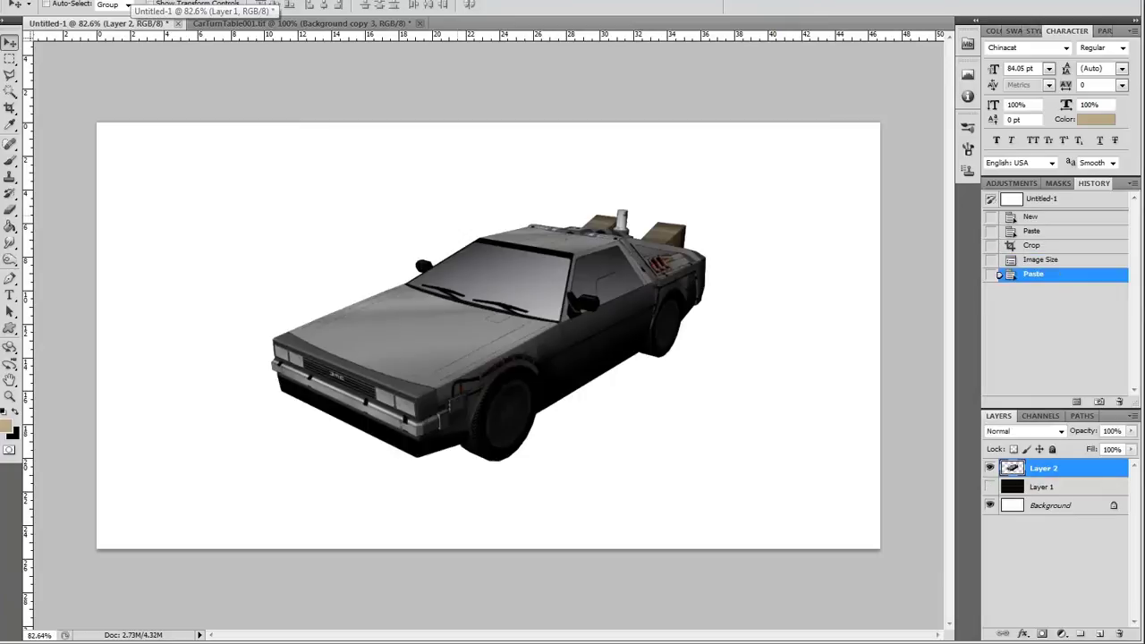
left_click_drag(489, 337, 644, 341)
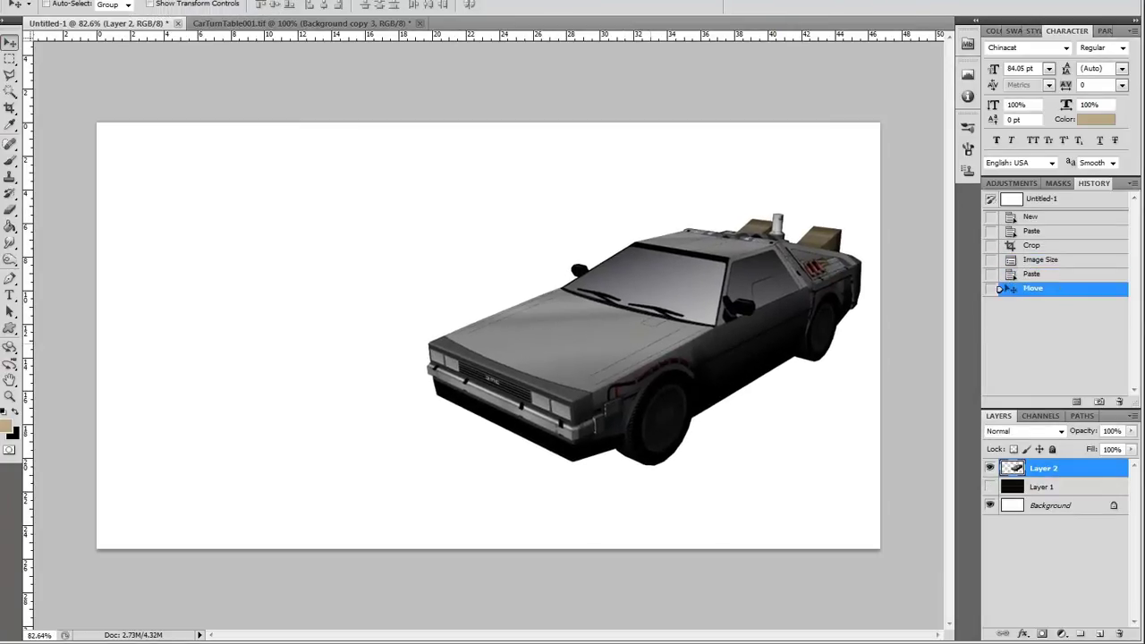
Step: Fill the marquee strip across the upper part of the page with red and set the foreground color to b32525
left_click(1050, 505)
left_click(10, 227)
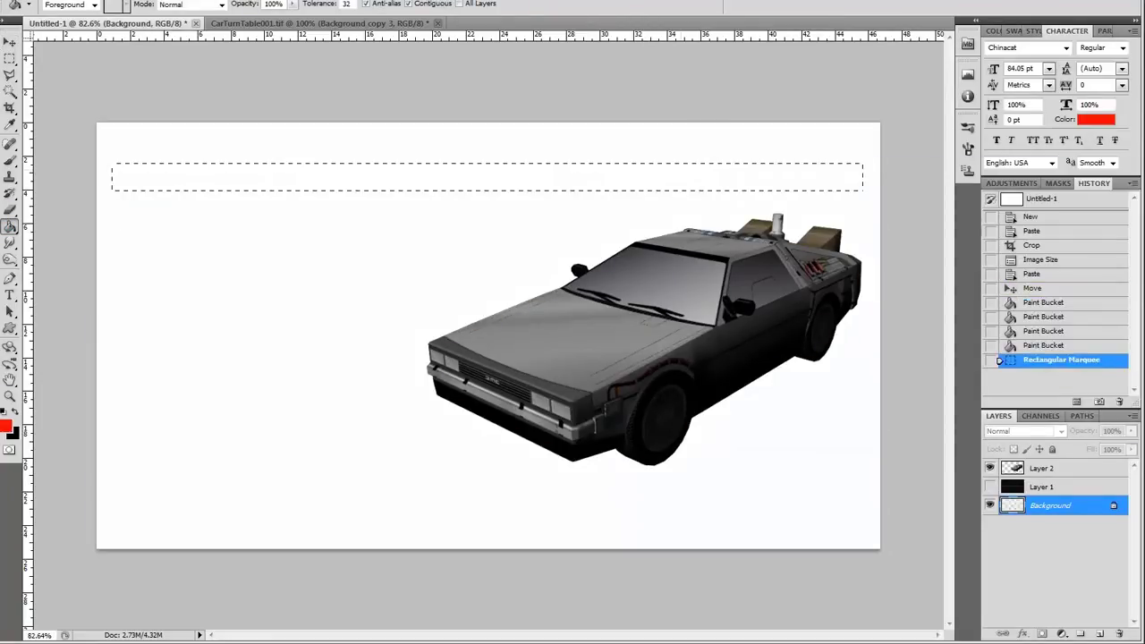
left_click(488, 177)
left_click(6, 425)
left_click(895, 265)
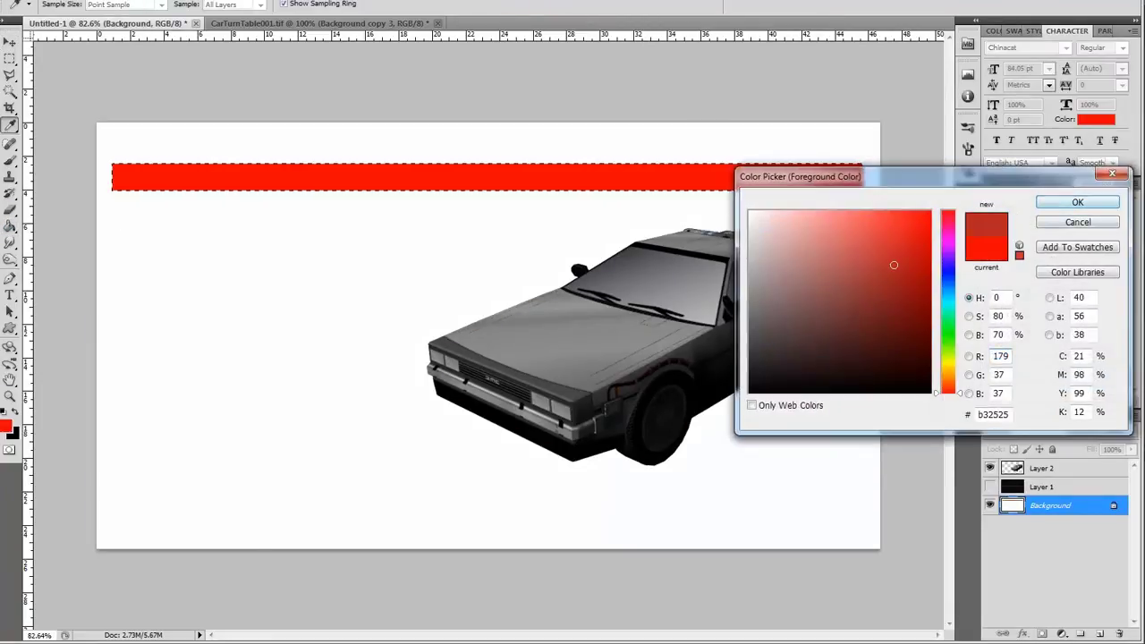
left_click(1076, 202)
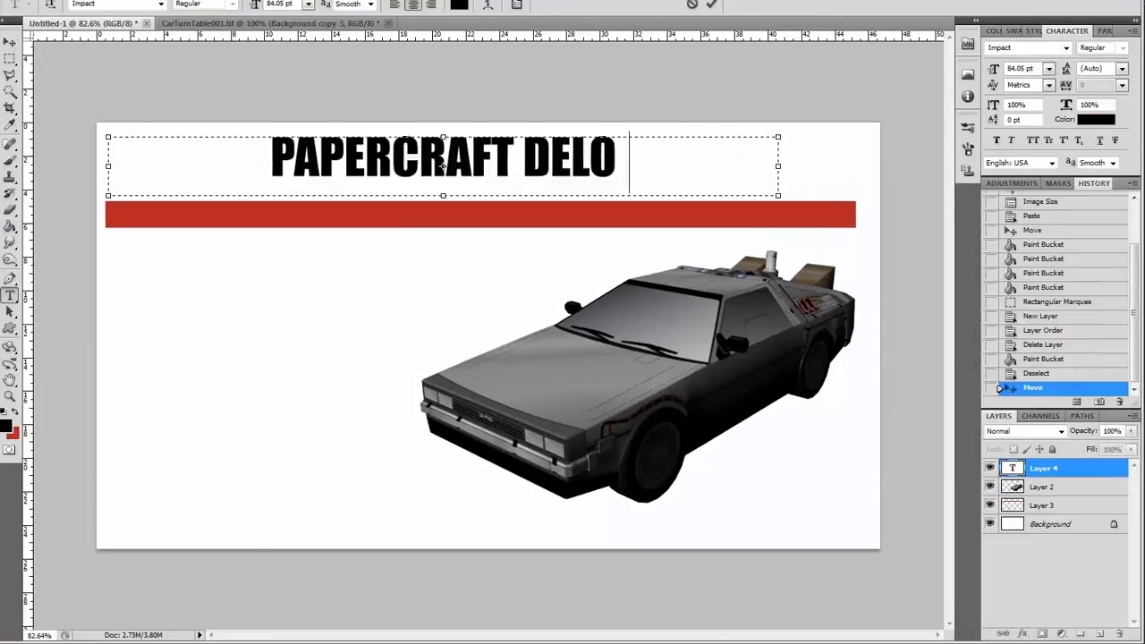
Step: Complete the title PAPERCRAFT DELORIAN, enlarge it to 99.05 pt, and shift the rectangular selection from the red bar down to the page's lower-left area
type("RIAN")
key("ctrl+a")
left_click_drag(255, 4, 268, 5)
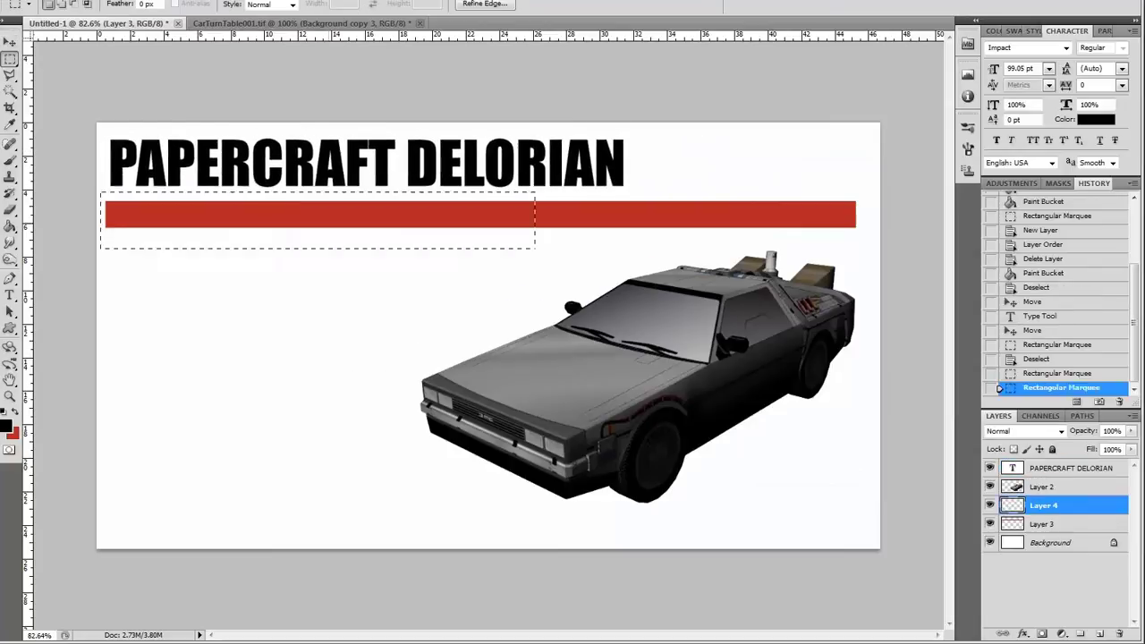
left_click_drag(317, 219, 318, 486)
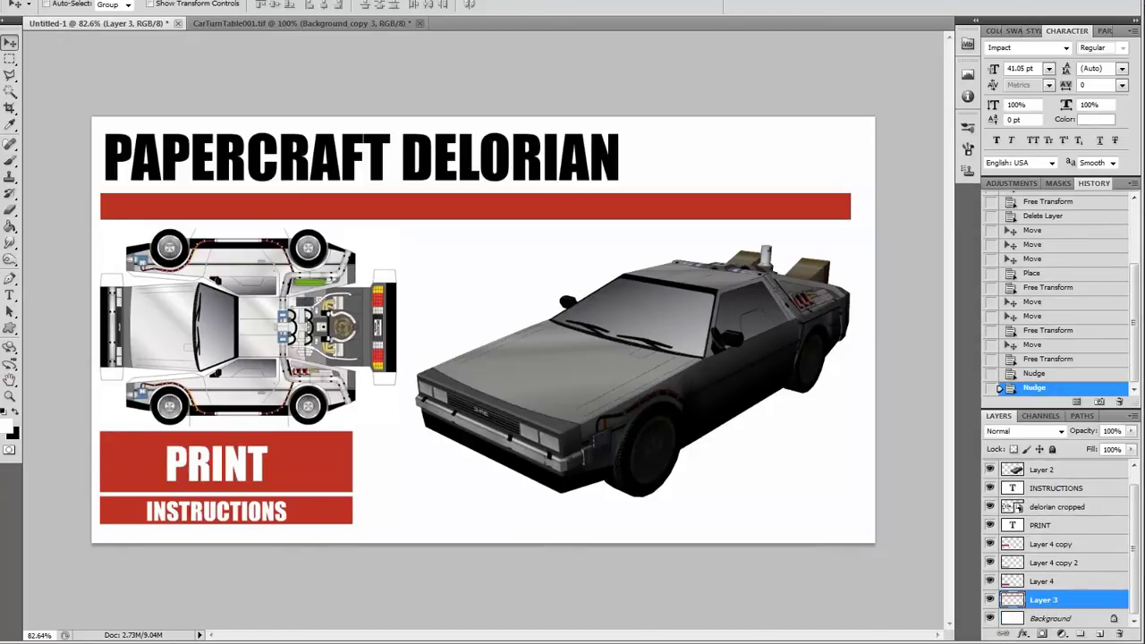
Step: Hide the car layer and save the page as the JPEG PhoneScreen1 in the AE project's Source folder
left_click(989, 486)
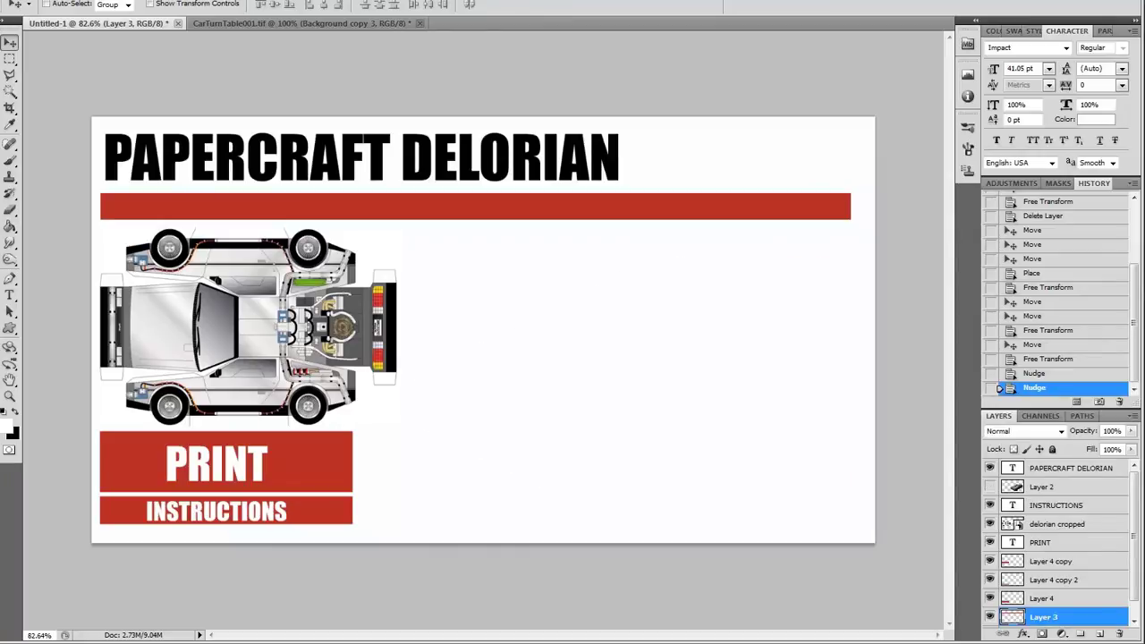
left_click(34, 1)
left_click(63, 198)
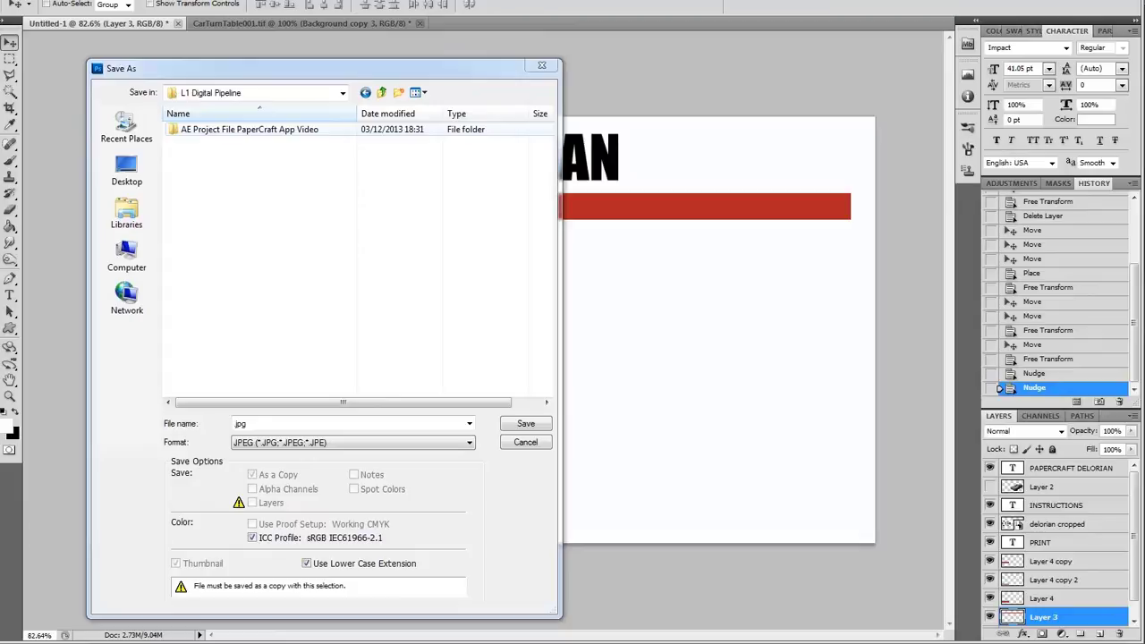
double_click(223, 129)
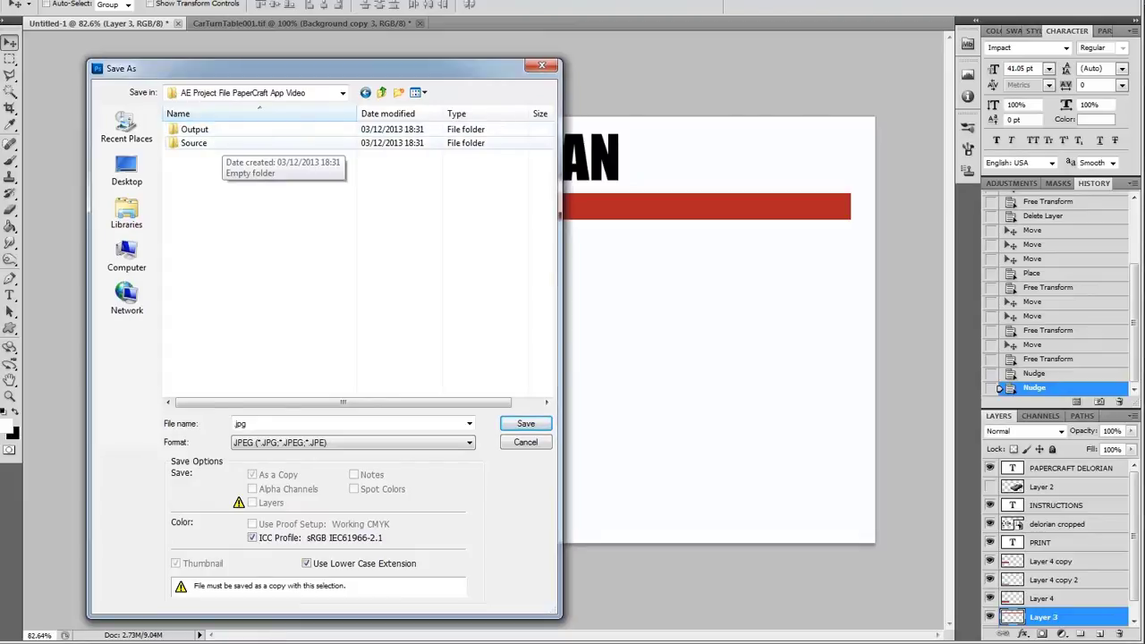
double_click(222, 143)
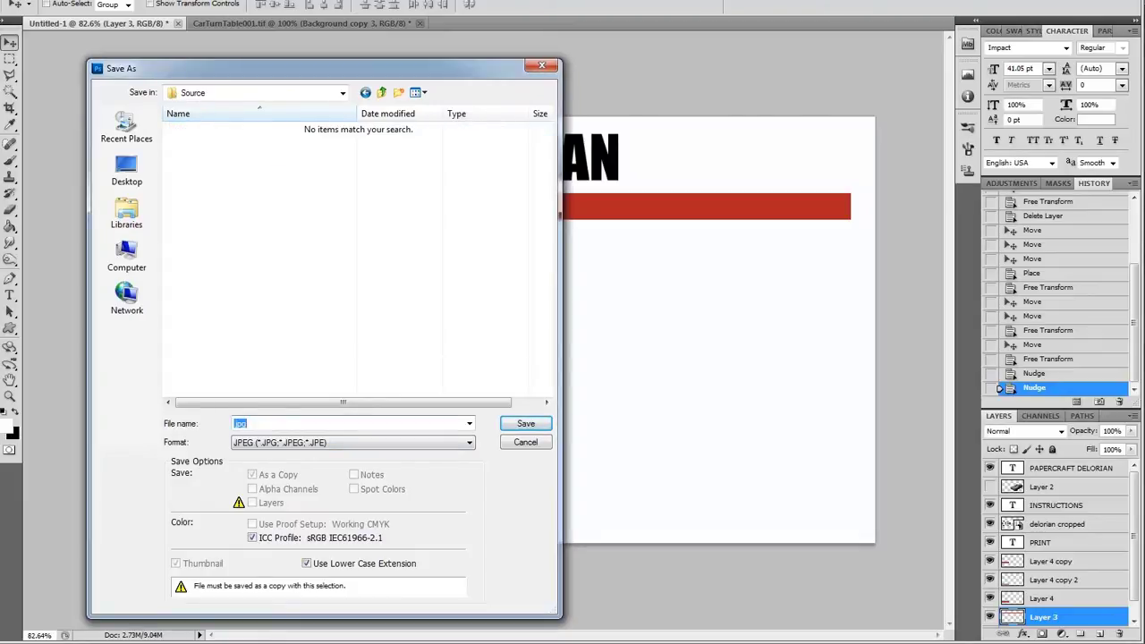
type("Phone")
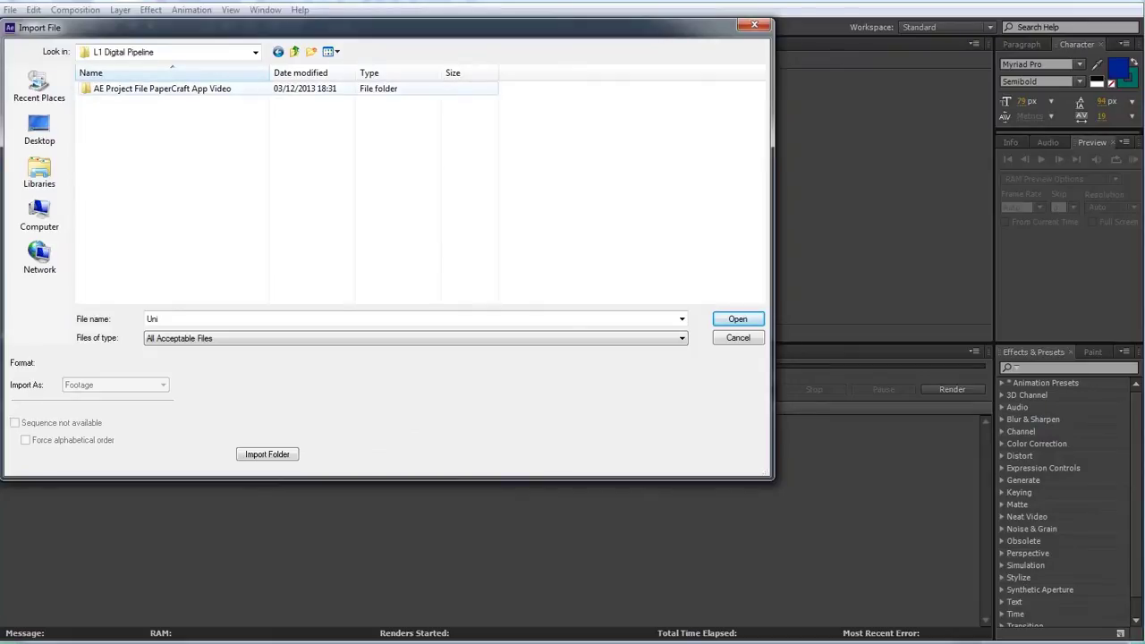
Step: In After Effects, import PhoneScreen1 from the Source folder of AE Project File PaperCraft App Video
double_click(162, 88)
double_click(134, 102)
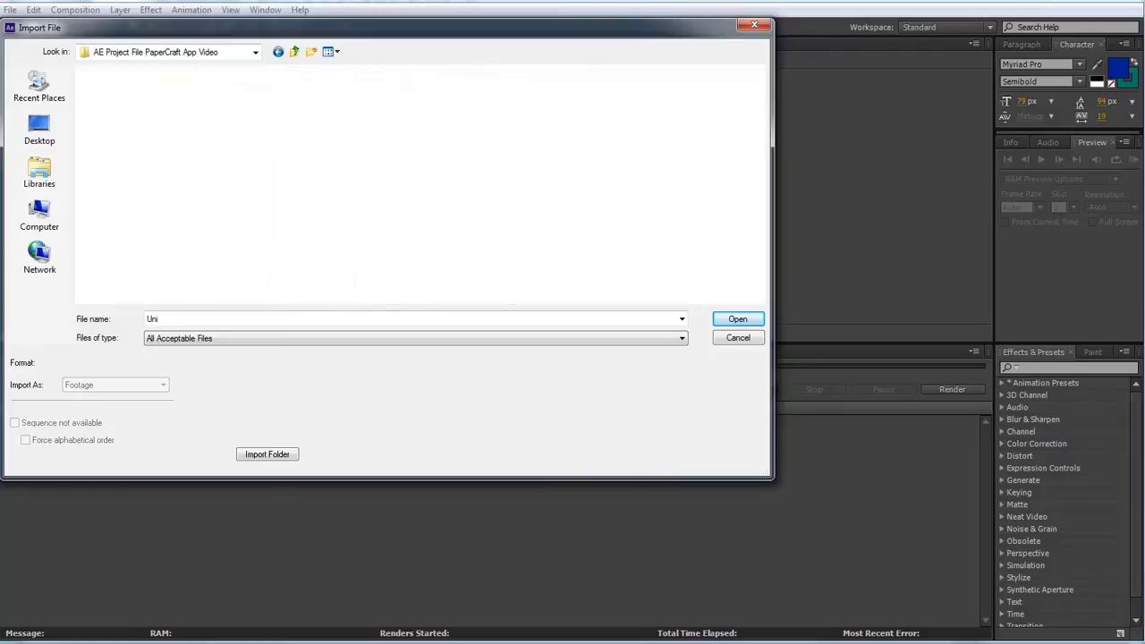
left_click(115, 111)
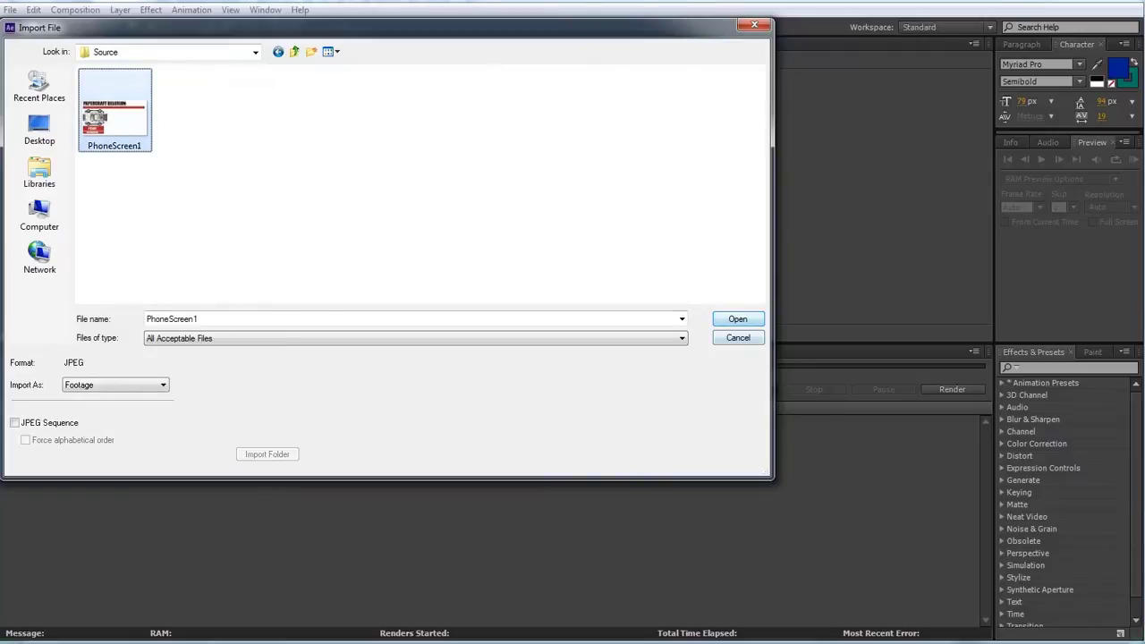
key("Return")
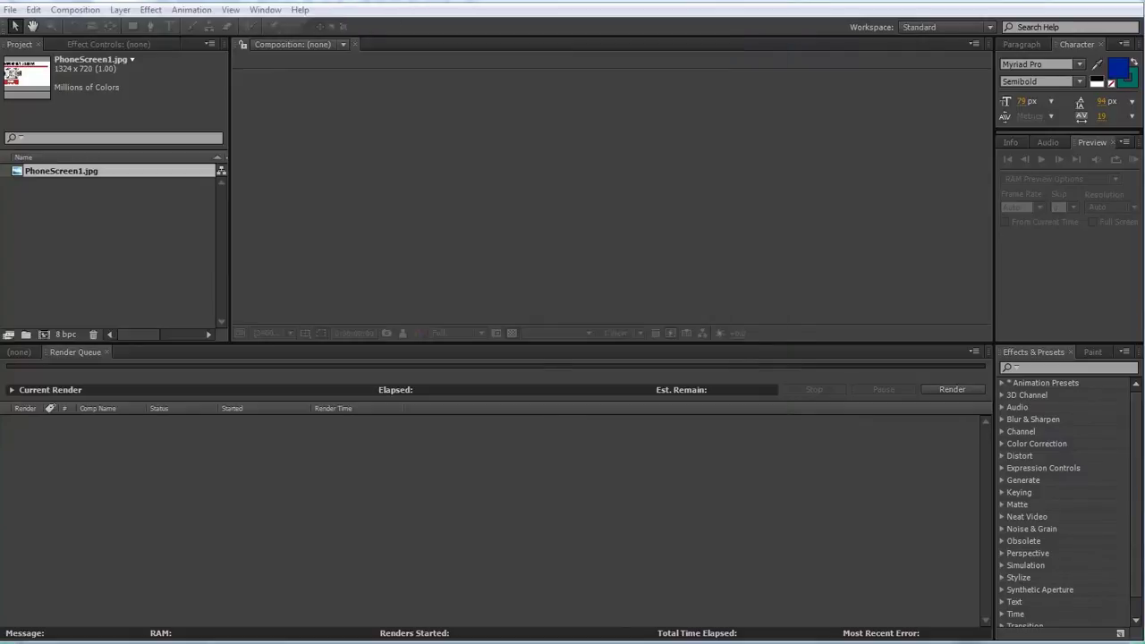
Step: Import the CarTurnTable frames as a TIFF sequence with the alpha interpreted as Straight - Unmatted
key("ctrl+i")
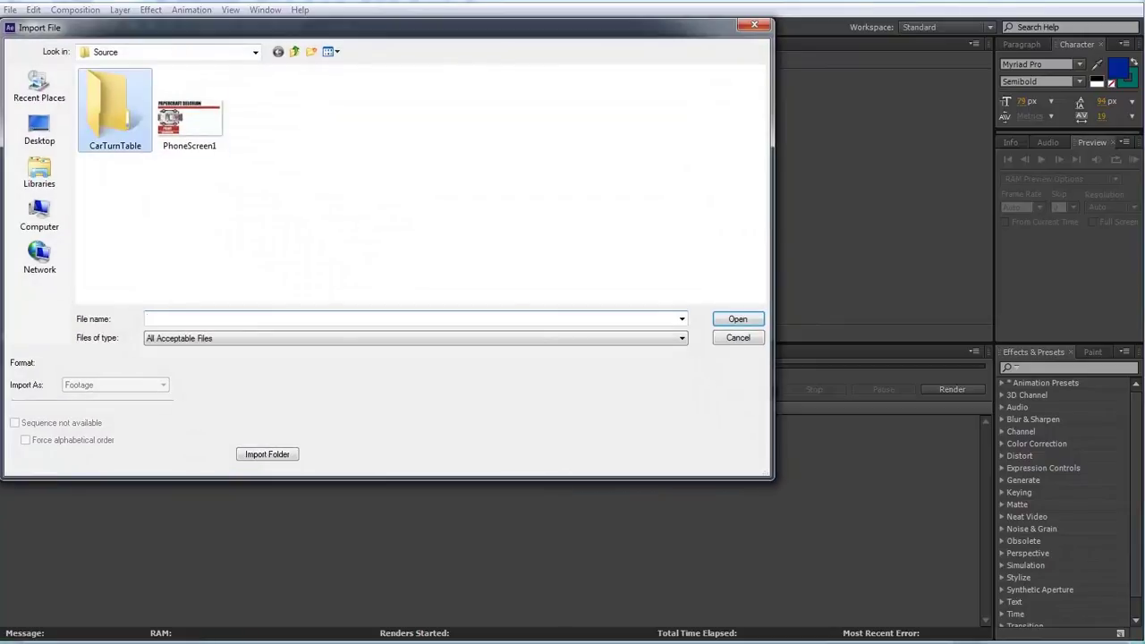
double_click(115, 112)
left_click(115, 109)
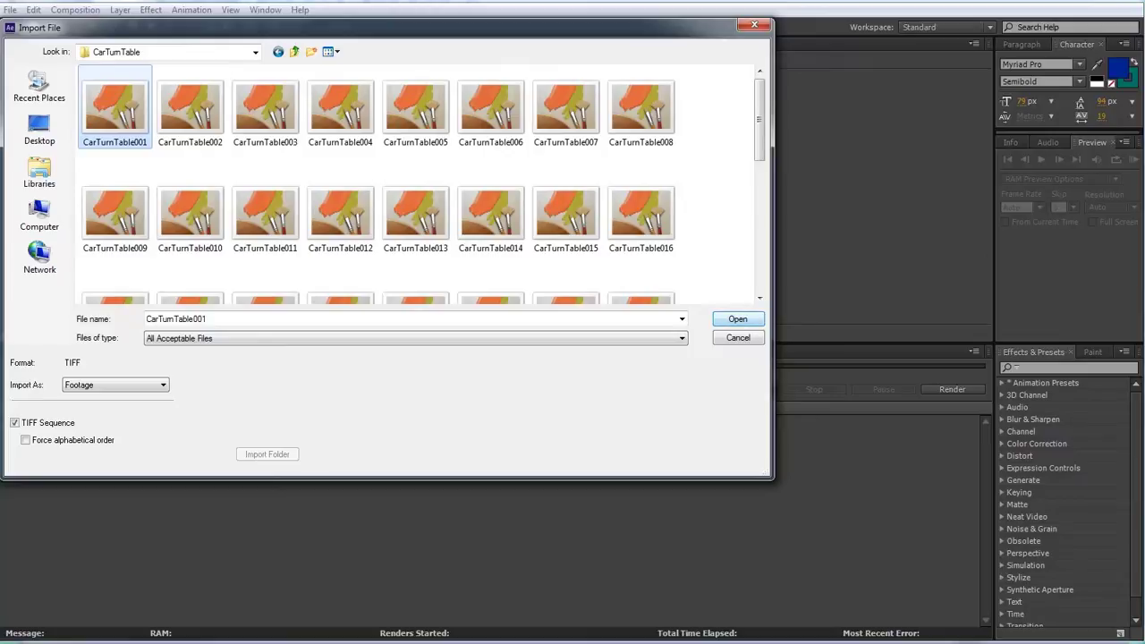
left_click(717, 313)
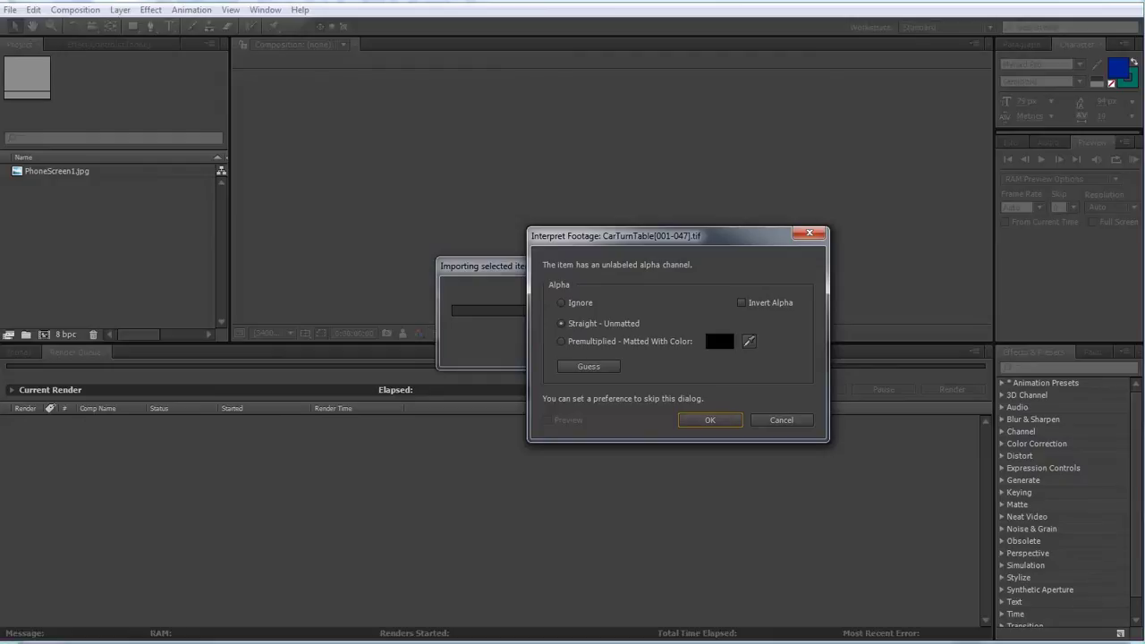
key("Return")
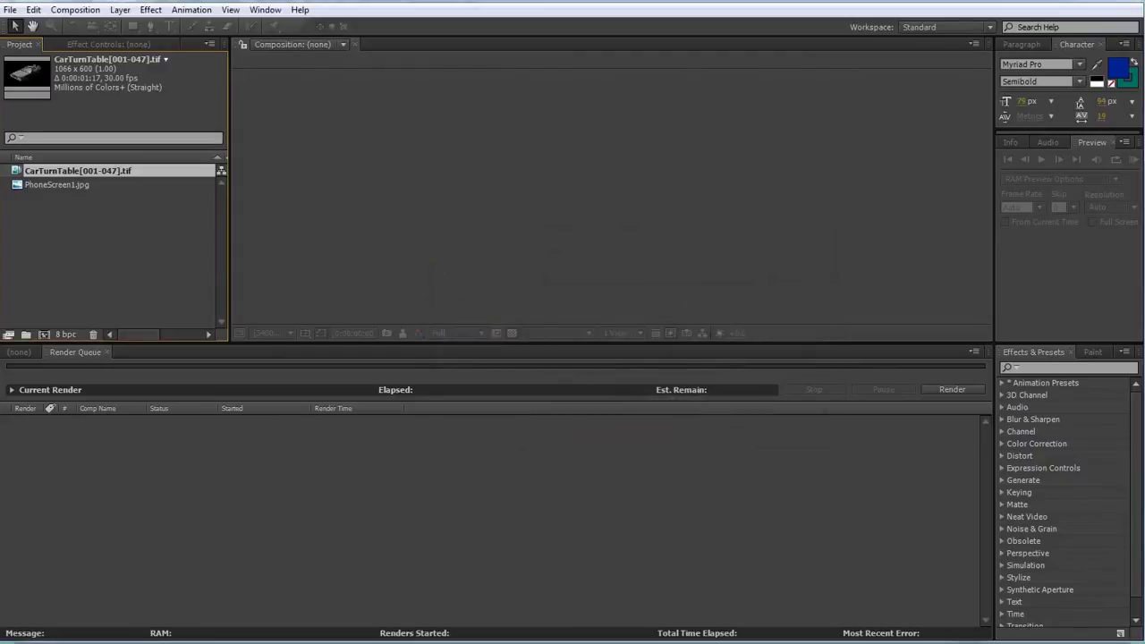
Step: Create a composition from PhoneScreen1.jpg and check its composition settings
left_click(61, 184)
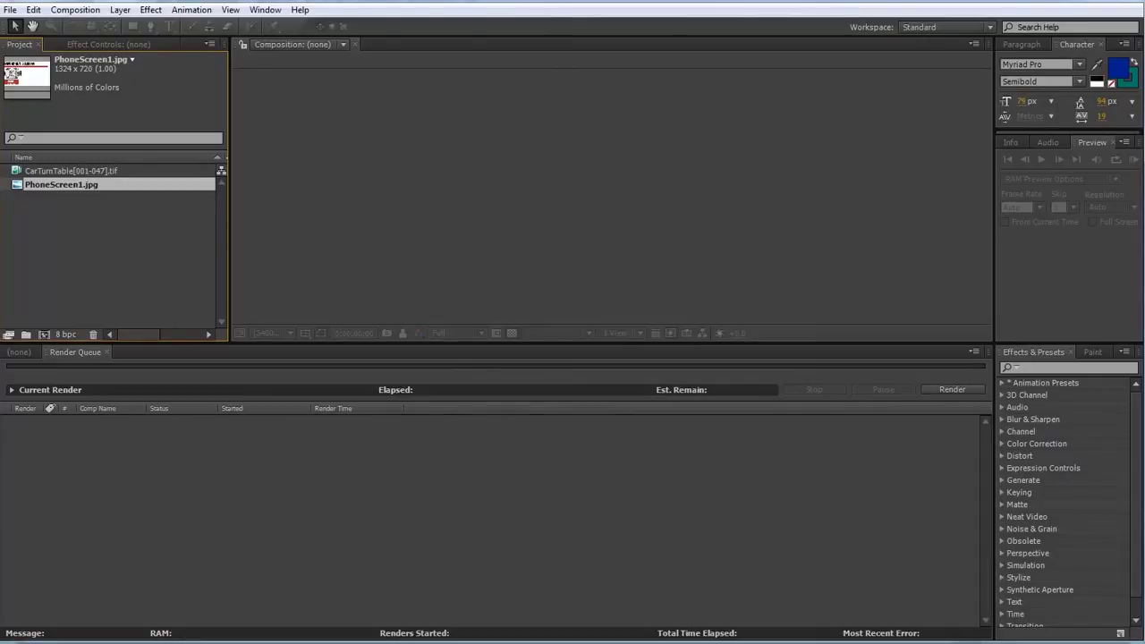
left_click_drag(61, 184, 75, 447)
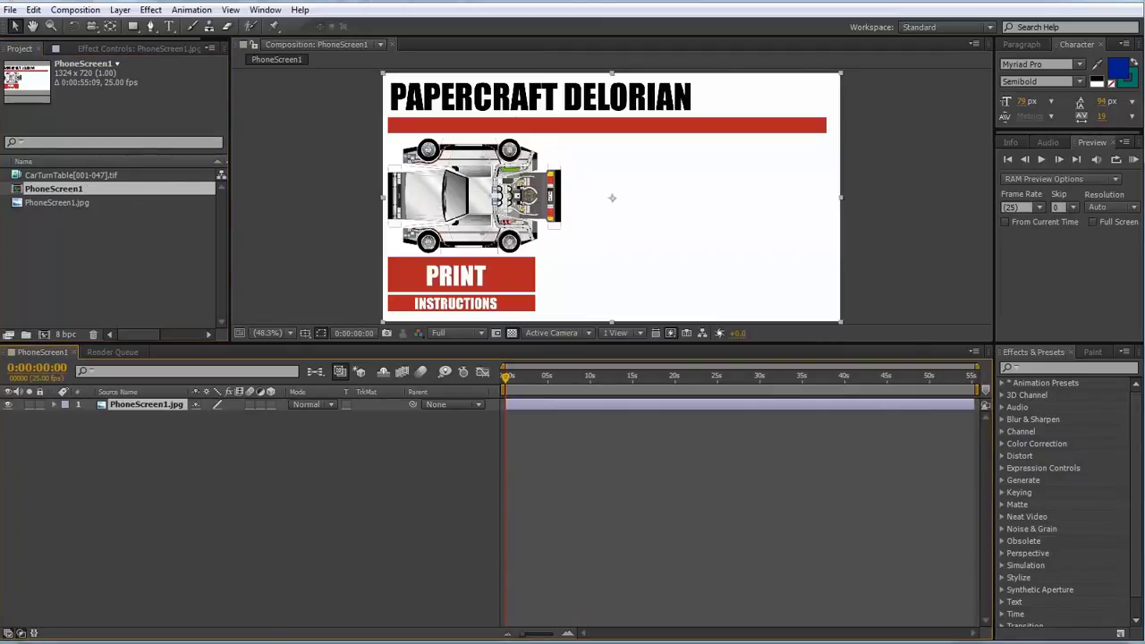
left_click(75, 10)
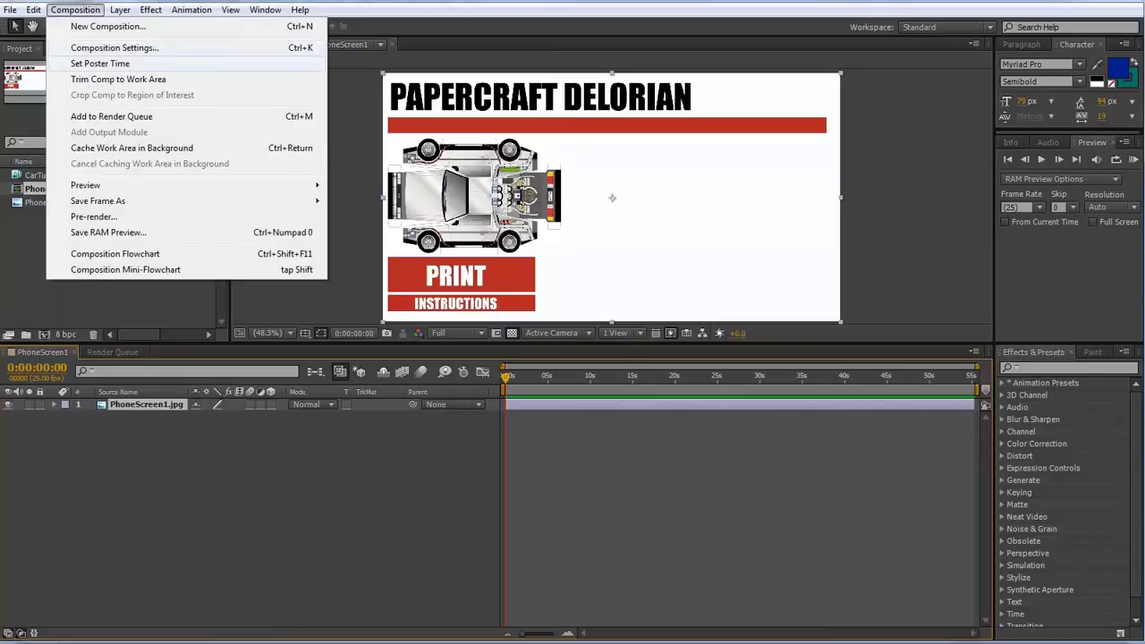
left_click(115, 48)
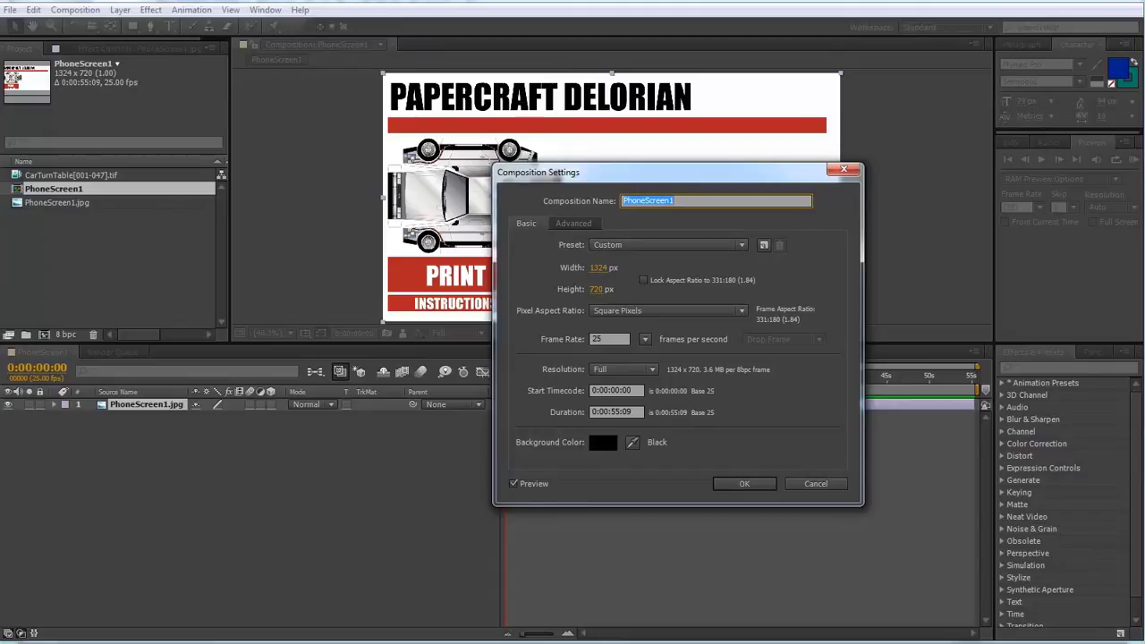
left_click_drag(671, 172, 1019, 140)
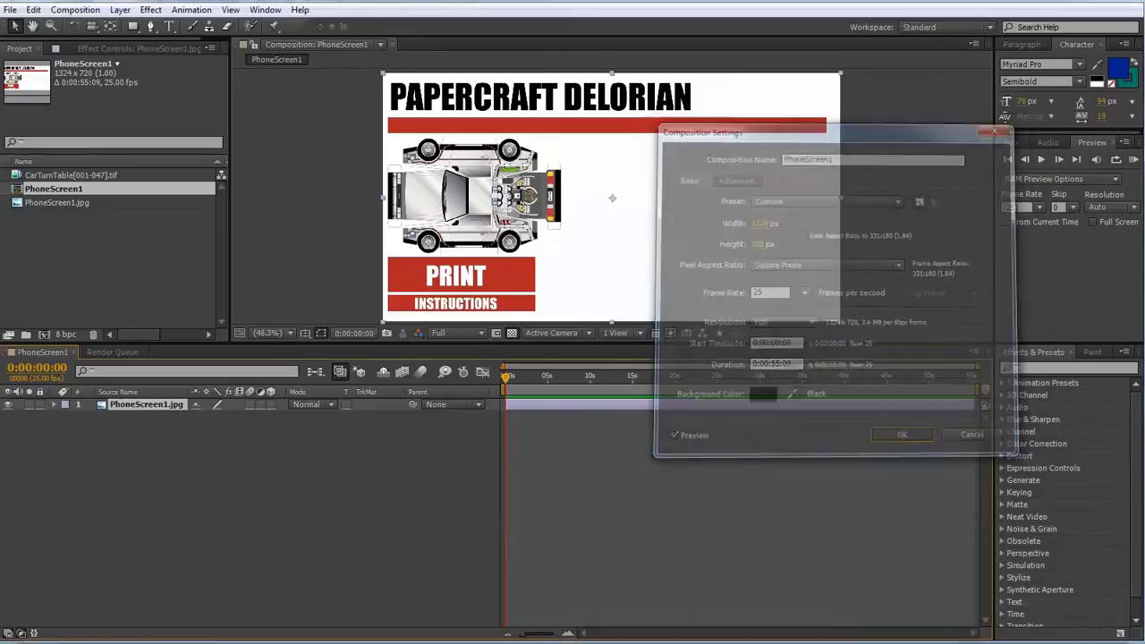
Step: Add the CarTurnTable sequence to the composition beneath the PhoneScreen1.jpg layer
left_click(107, 259)
left_click(78, 175)
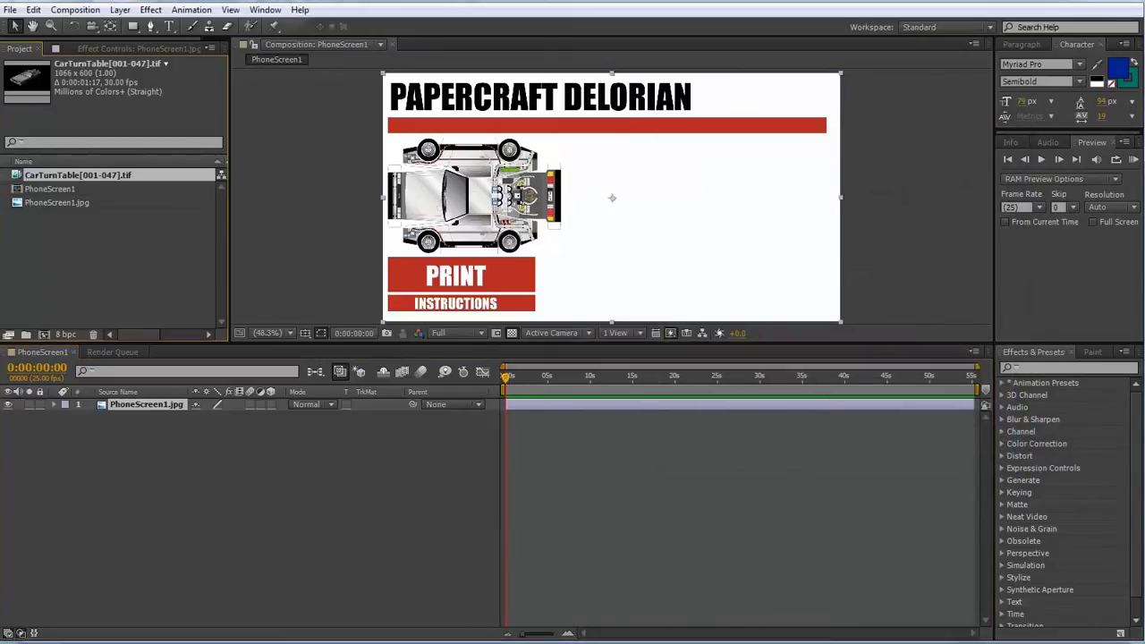
left_click_drag(78, 174, 281, 413)
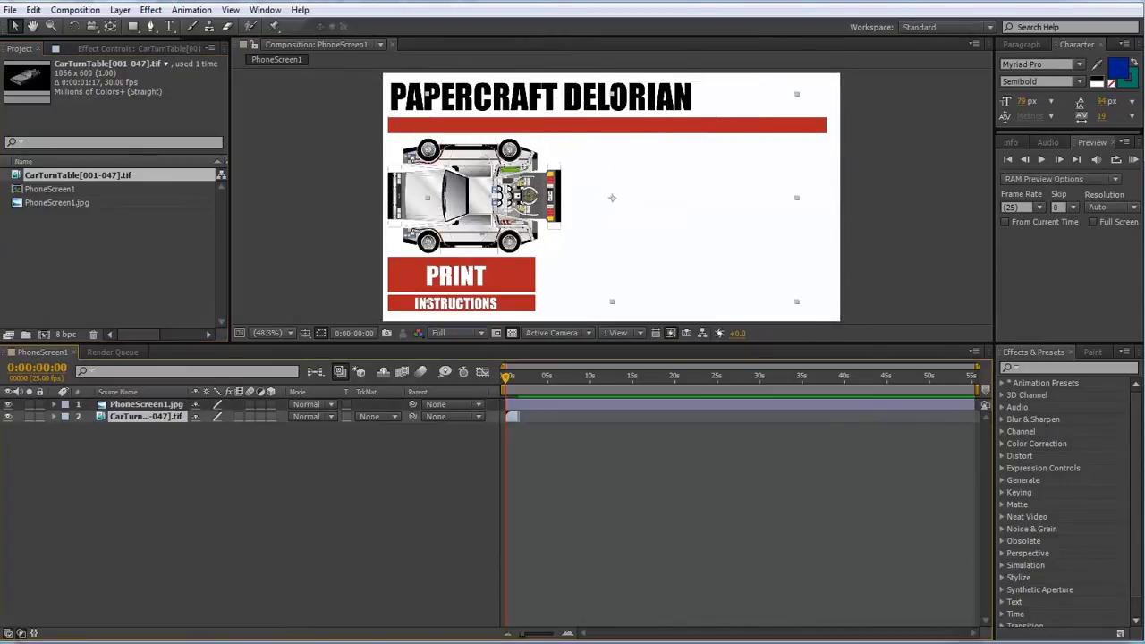
Step: Set the PhoneScreen1 composition's duration to 2 seconds
left_click(75, 8)
left_click(107, 45)
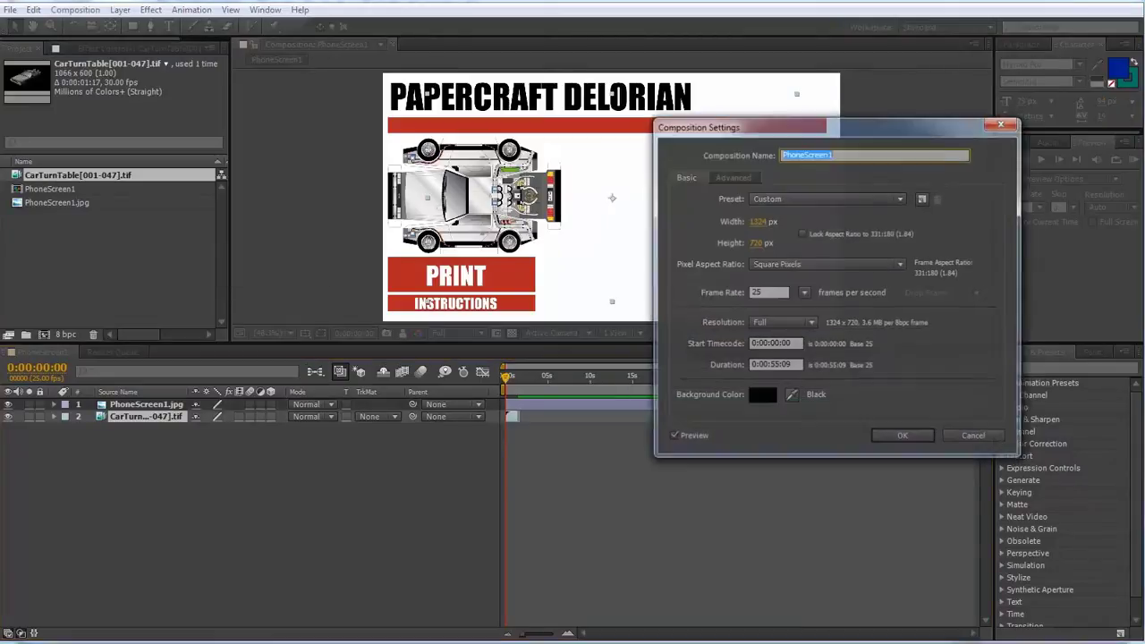
key("shift+Tab")
type("2")
key("Tab")
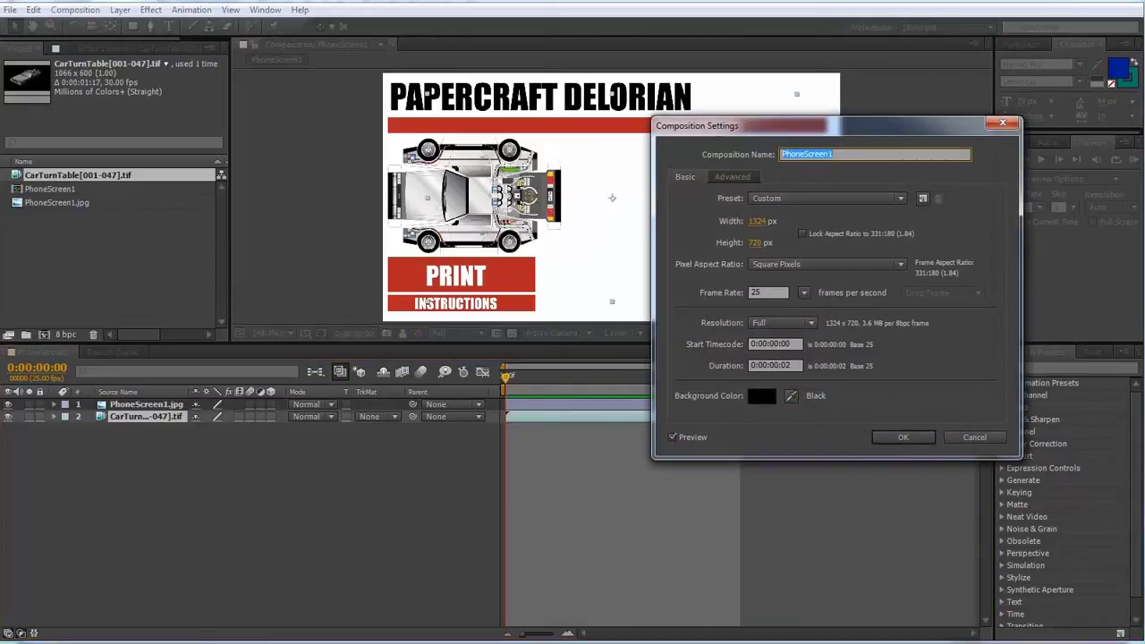
left_click_drag(792, 366, 770, 366)
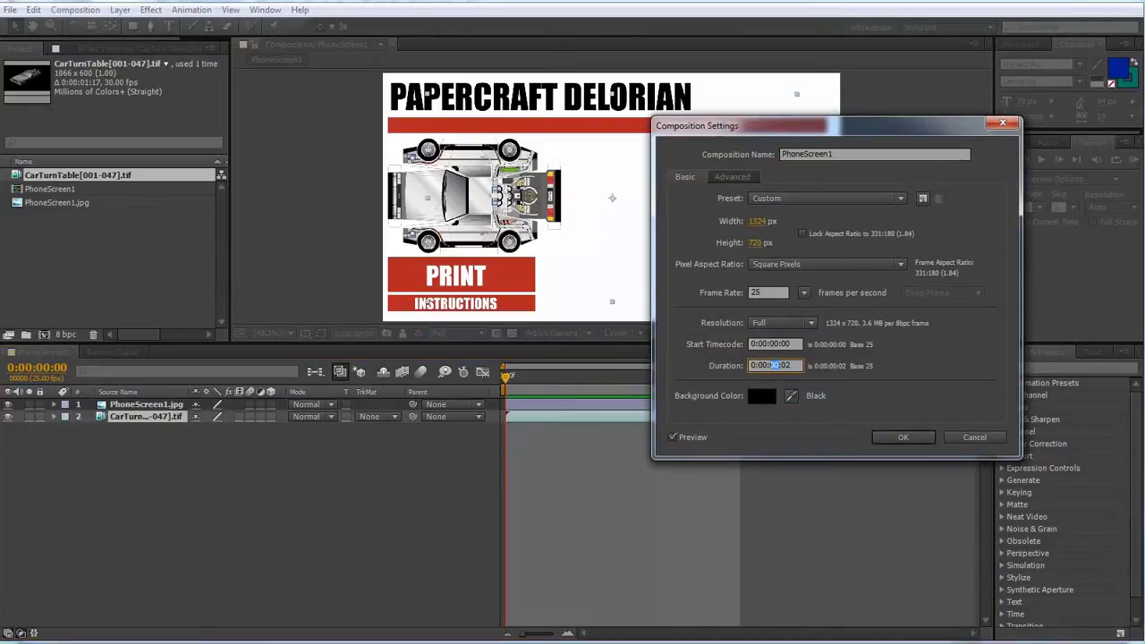
type("02")
key("Return")
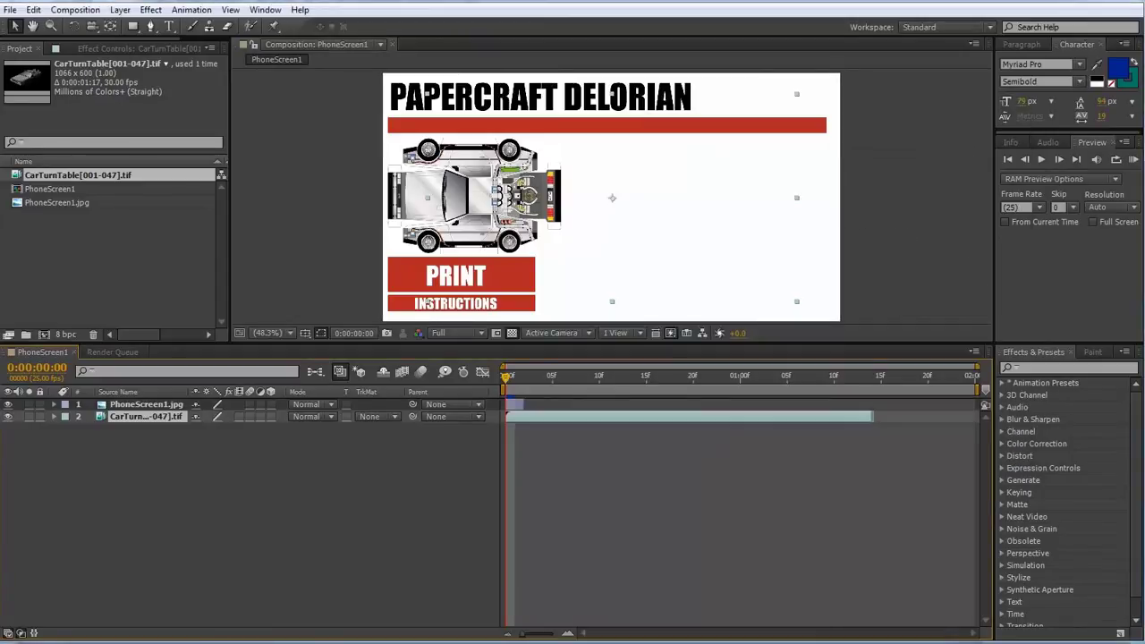
Step: Interpret the CarTurnTable footage at an assumed frame rate of 24 frames per second
right_click(67, 176)
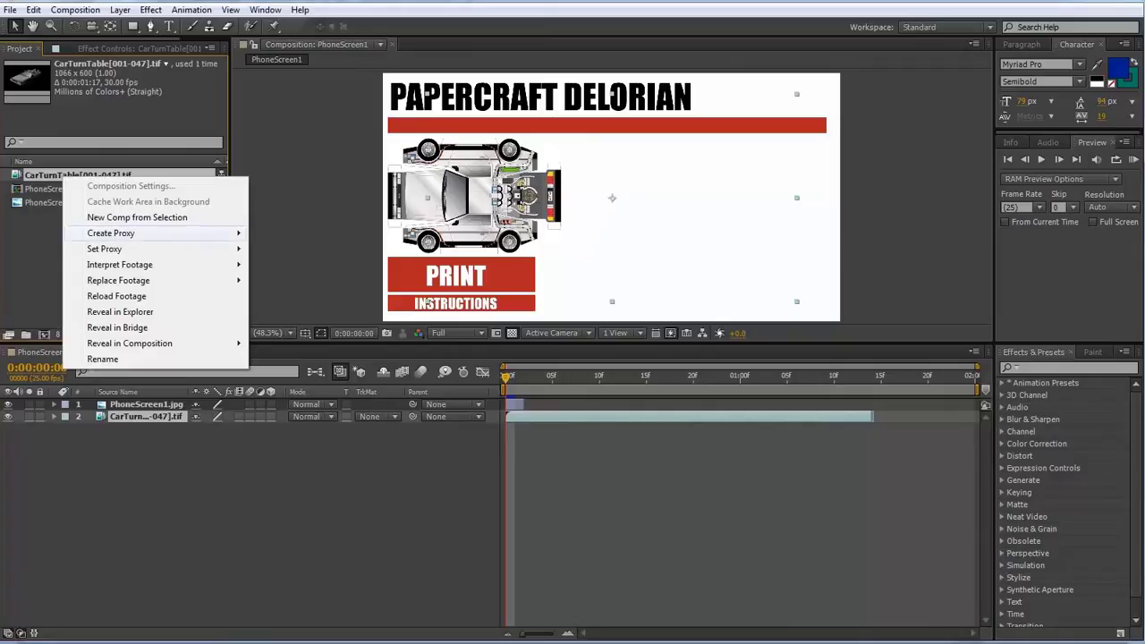
mouse_move(134, 265)
left_click(282, 264)
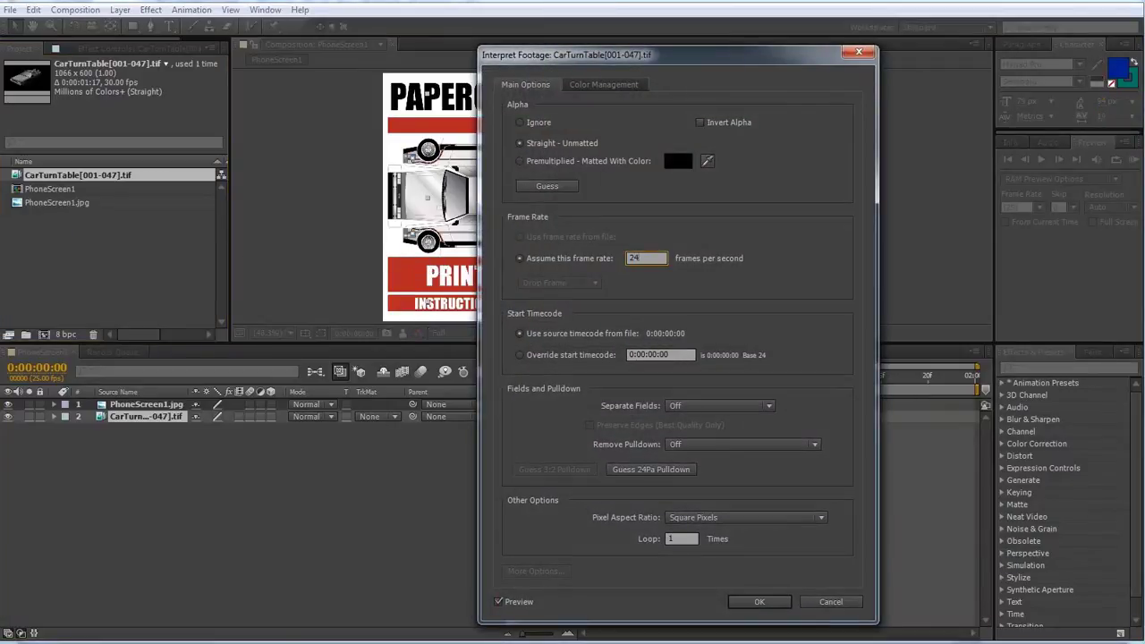
key("Return")
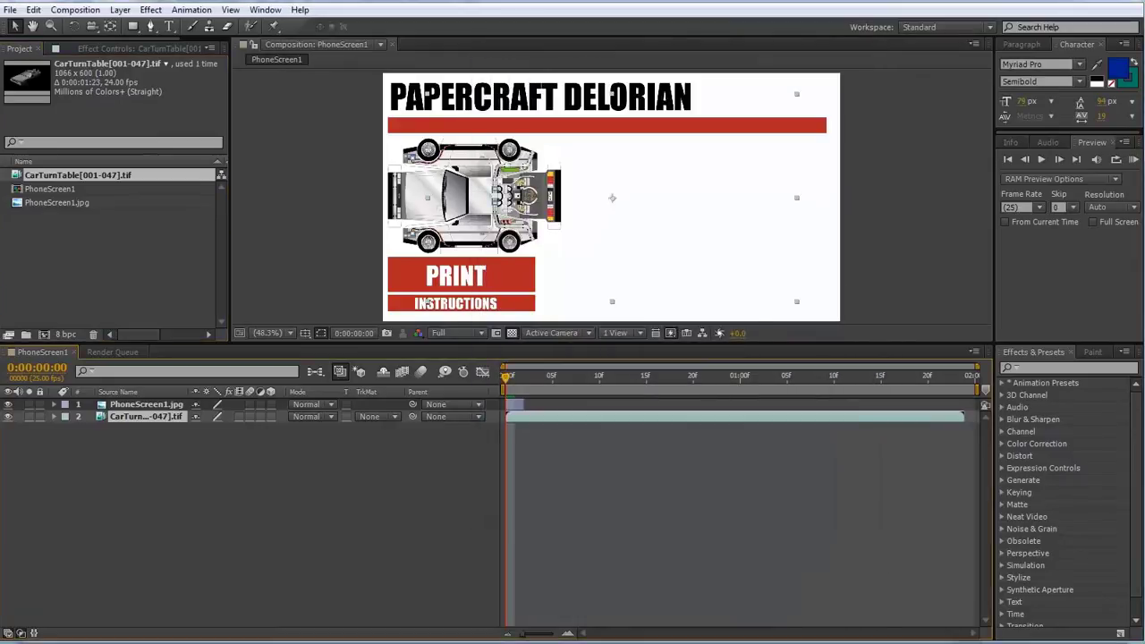
Step: Extend the PhoneScreen1.jpg layer to the end of the car sequence and place it beneath the CarTurnTable layer
left_click_drag(524, 404, 965, 404)
left_click_drag(146, 404, 145, 424)
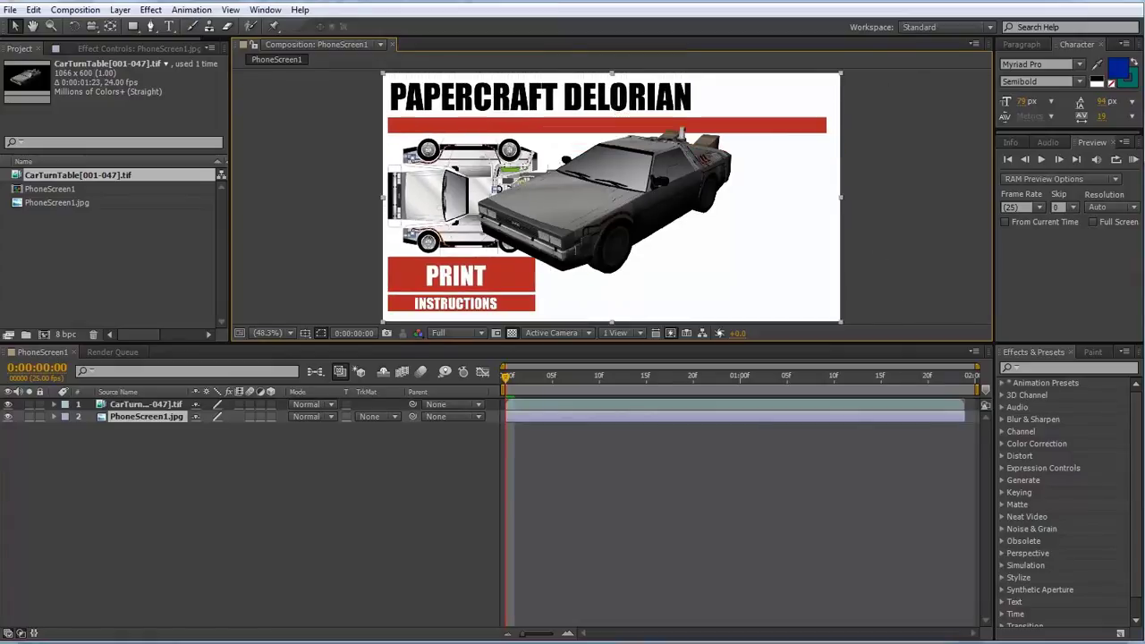
Step: Scale the CarTurnTable layer down proportionally and position the car beside the papercraft template so its full rotation fits the white area
left_click(145, 404)
left_click_drag(613, 196, 707, 229)
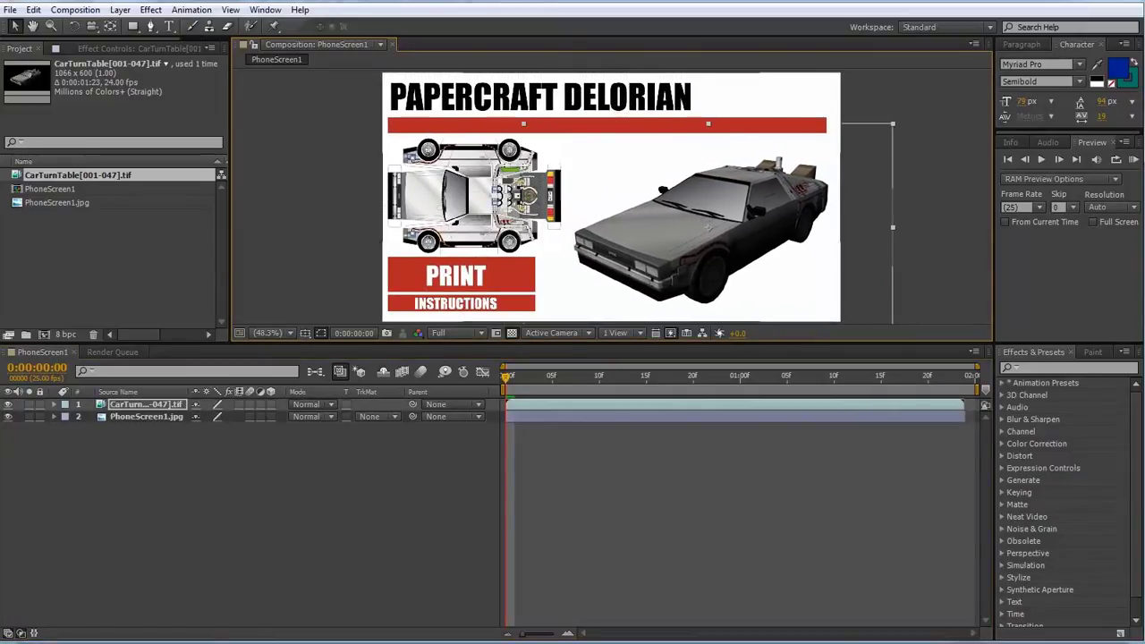
left_click_drag(893, 124, 869, 137, "shift")
left_click_drag(708, 227, 701, 224)
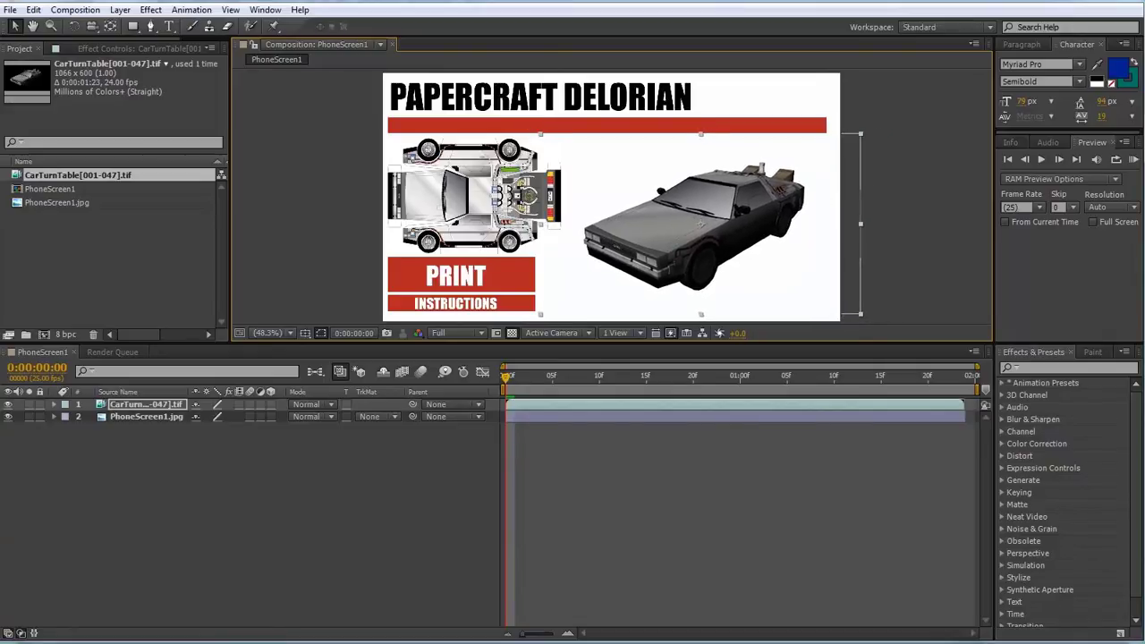
key("KP_0")
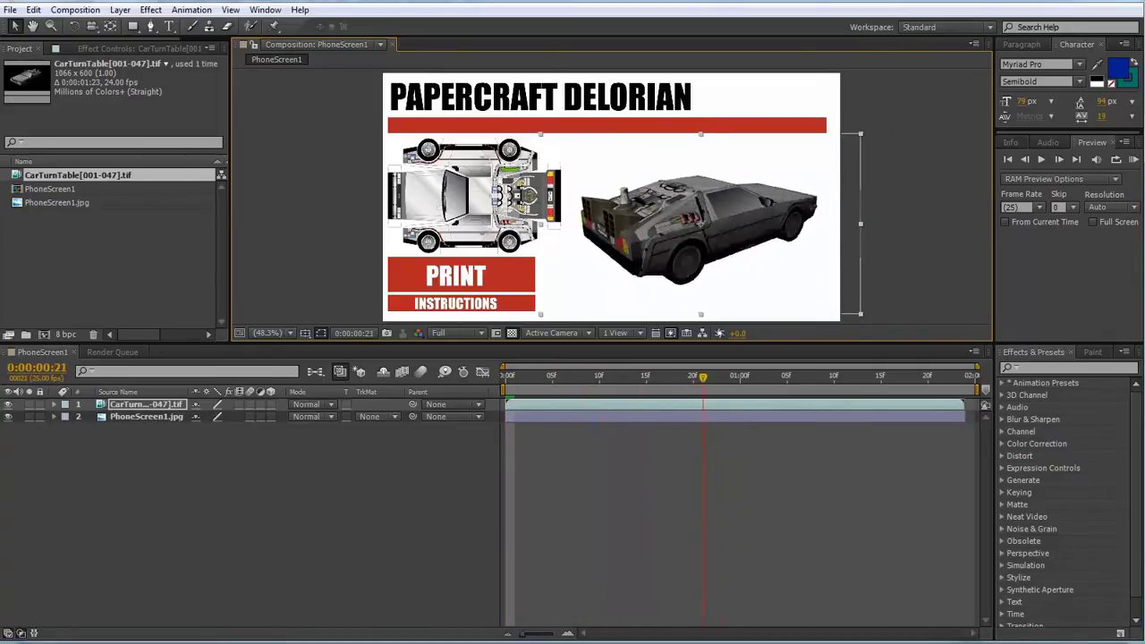
left_click_drag(701, 224, 685, 223)
left_click_drag(528, 376, 553, 376)
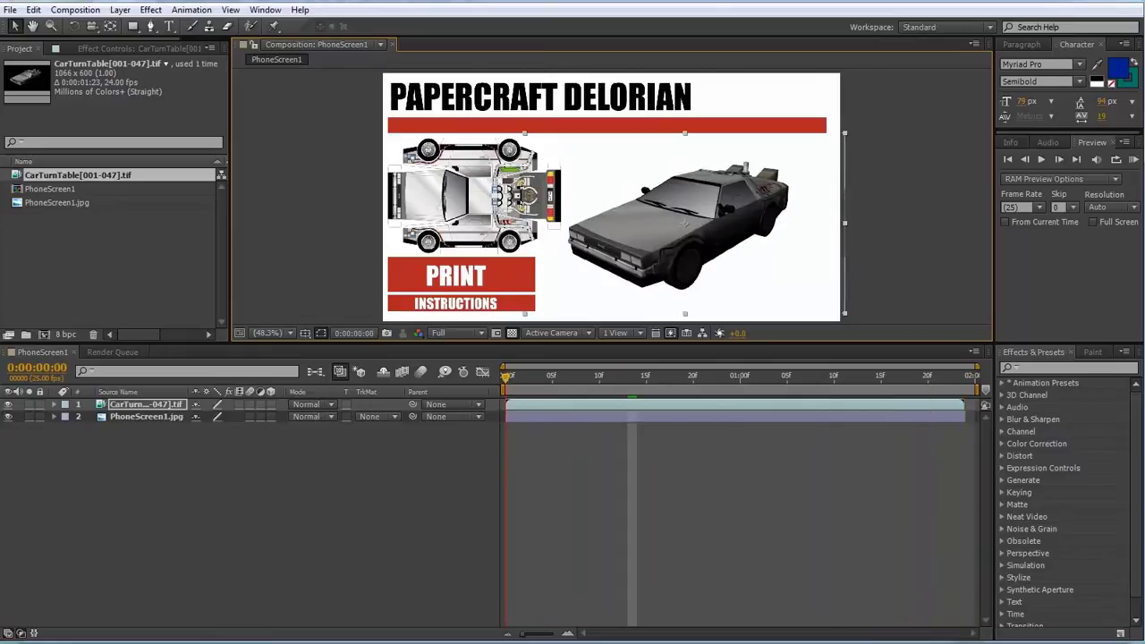
Step: Set the PhoneScreen1 composition's duration to 3 seconds and extend the PhoneScreen1.jpg layer to its end
left_click(76, 10)
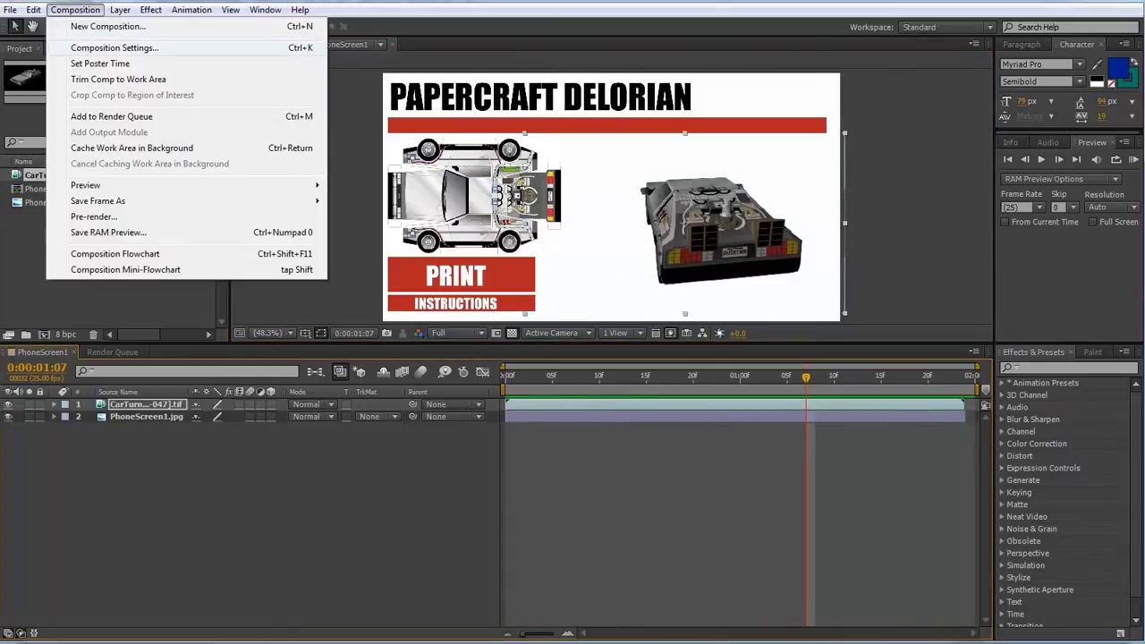
left_click(114, 47)
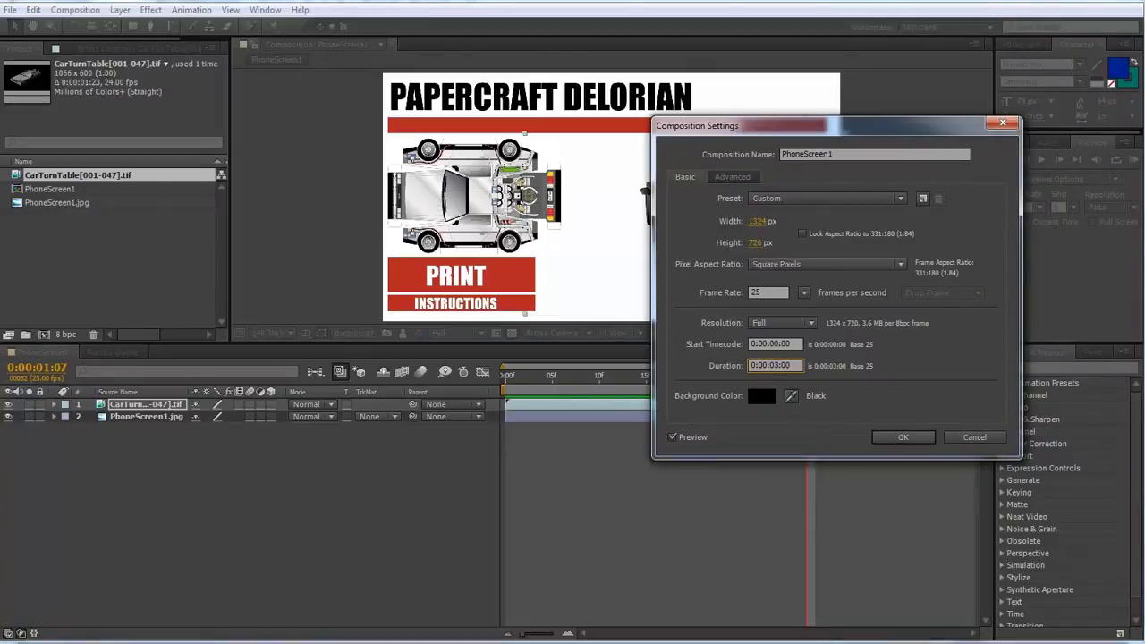
key("Return")
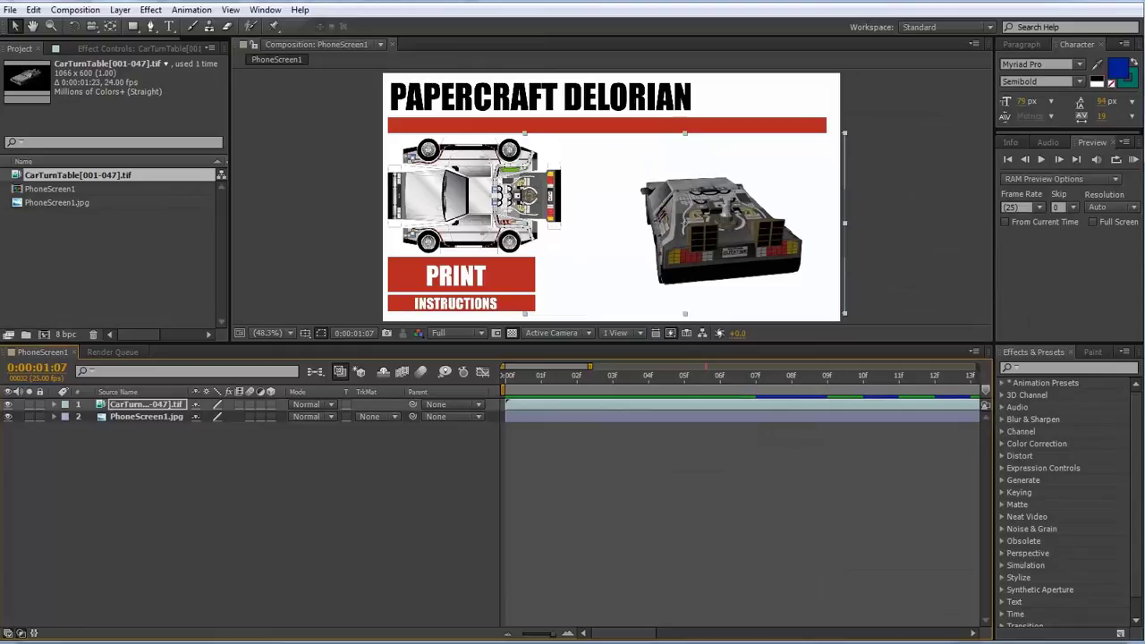
left_click_drag(811, 417, 975, 417)
Step: Duplicate the CarTurnTable layer and shift the copy in time to start where the original clip ends
left_click(788, 405)
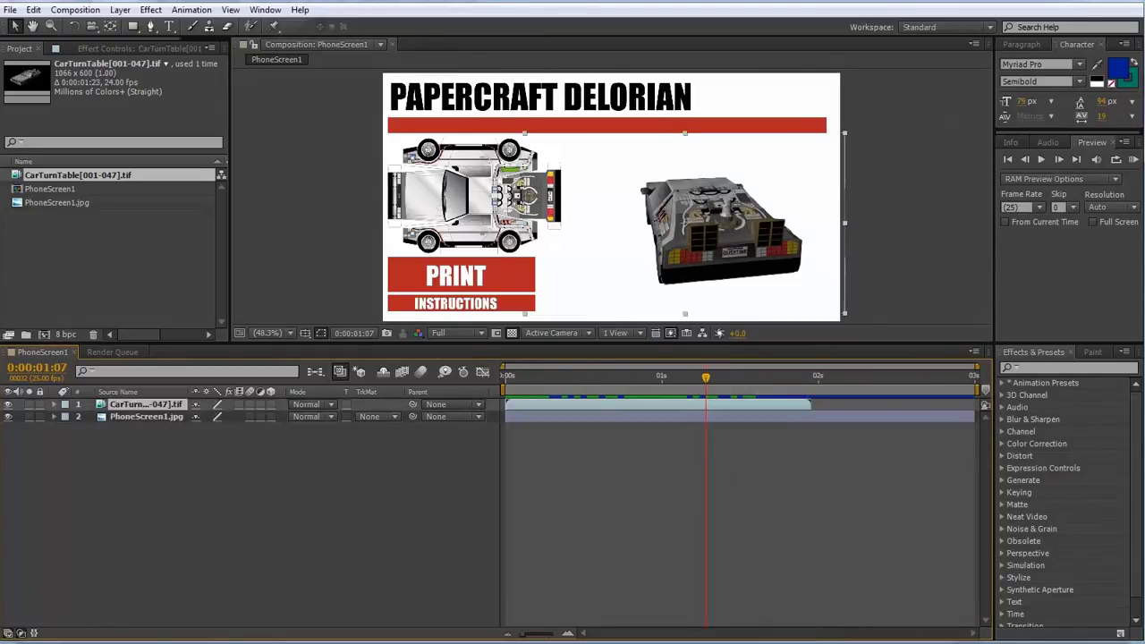
key("Home")
key("space")
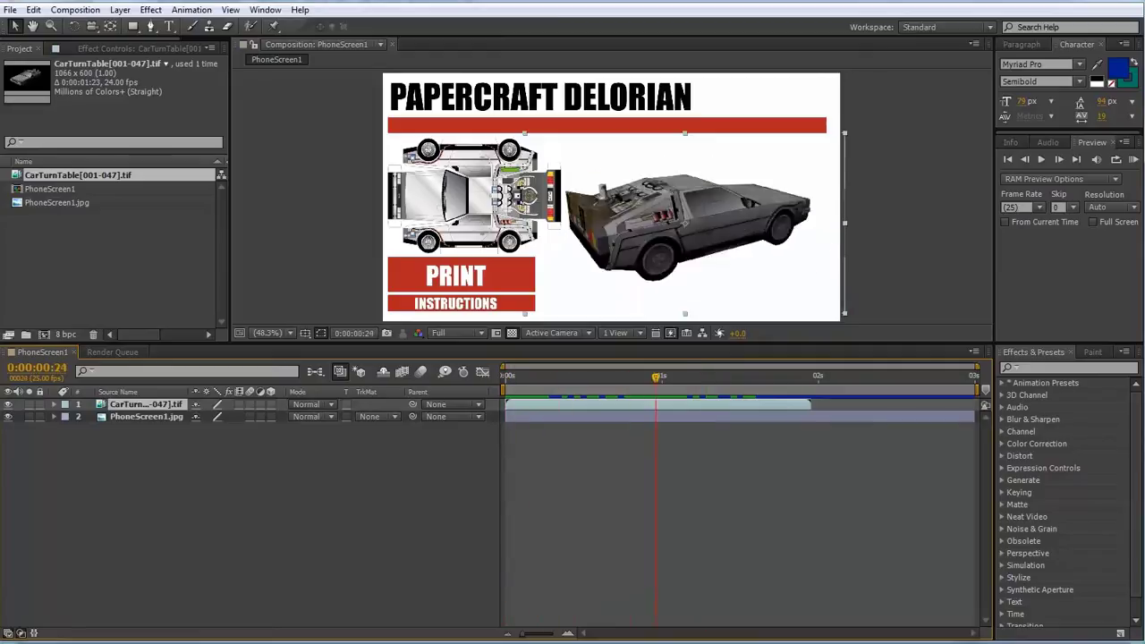
key("ctrl+d")
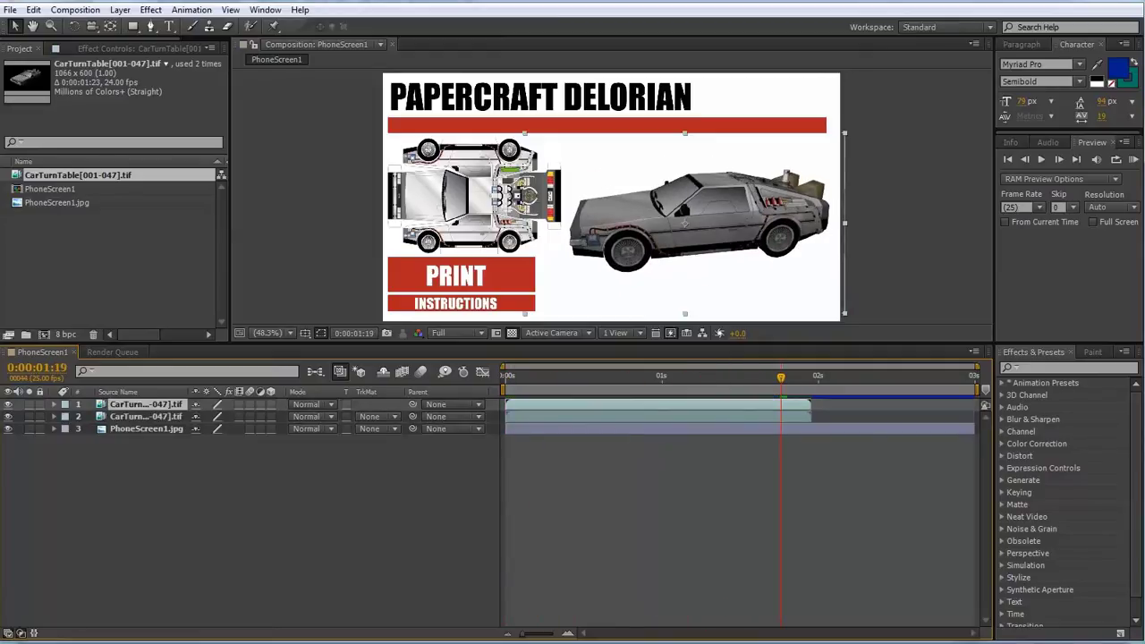
left_click_drag(510, 404, 816, 405)
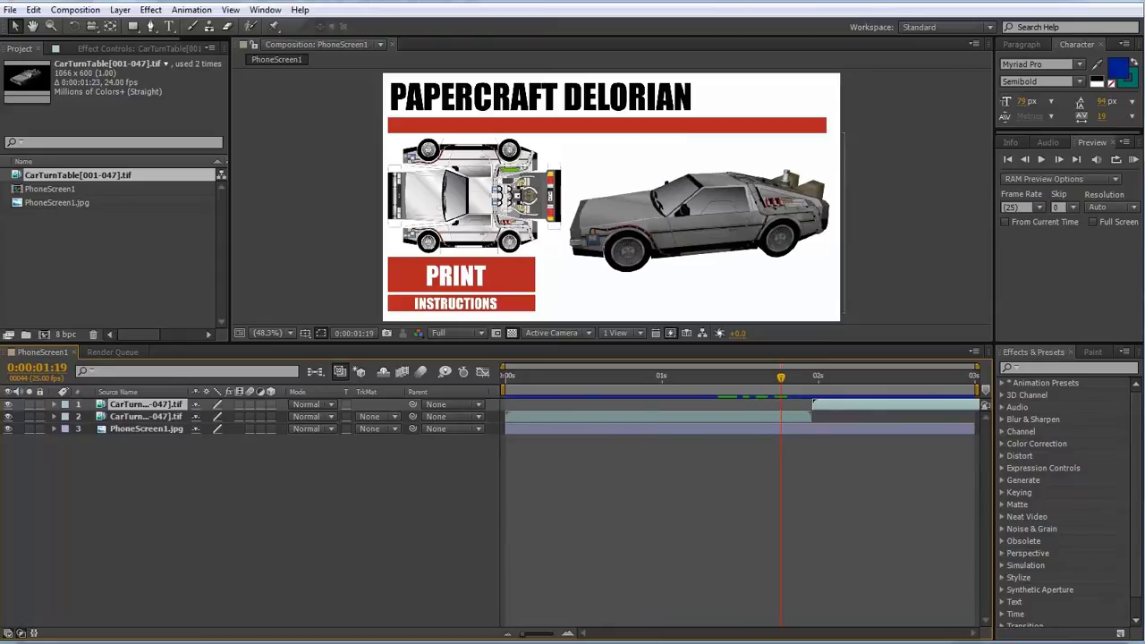
Step: Inspect the join between the two CarTurnTable clips and play the composition from the start to check the continuous rotation
left_click_drag(503, 367, 646, 367)
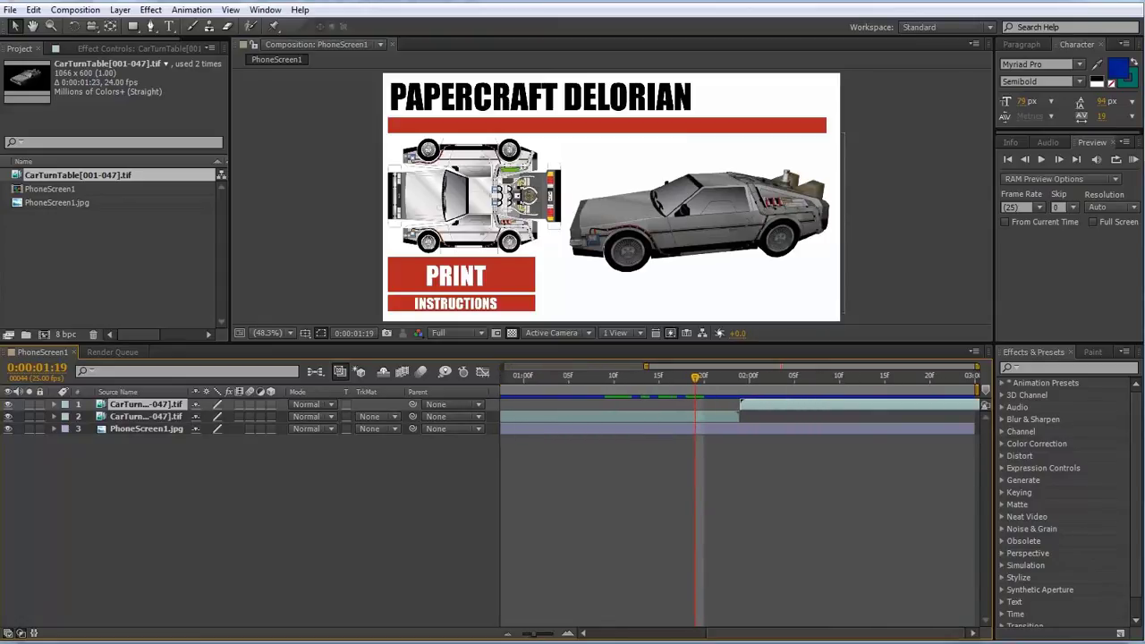
key("equal")
key("equal")
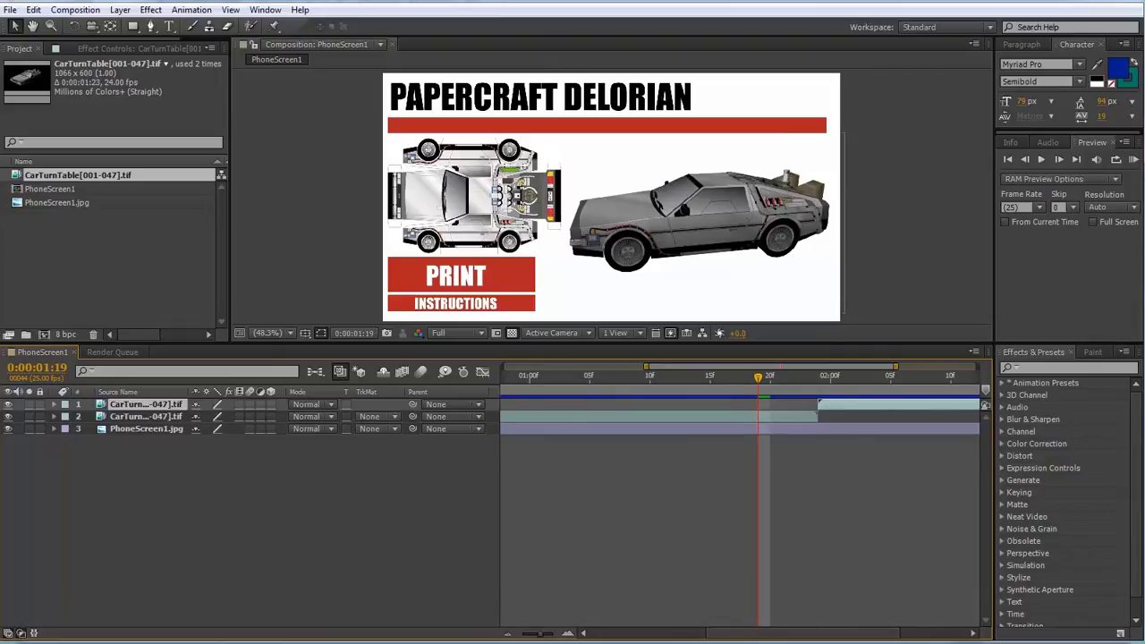
key("minus")
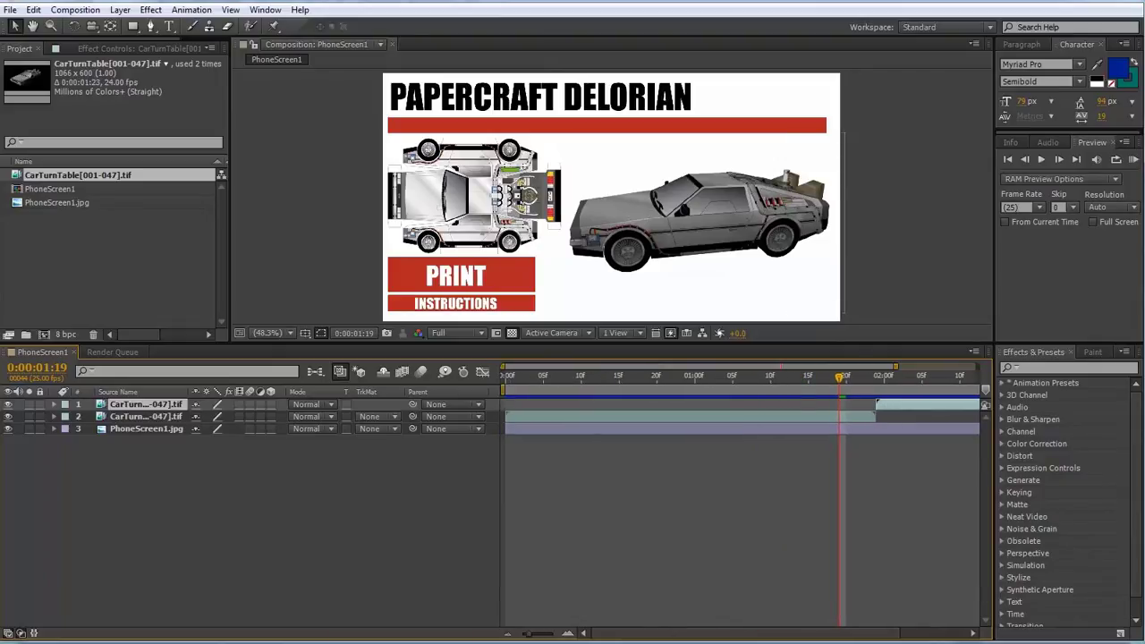
key("minus")
left_click_drag(782, 377, 517, 377)
key("space")
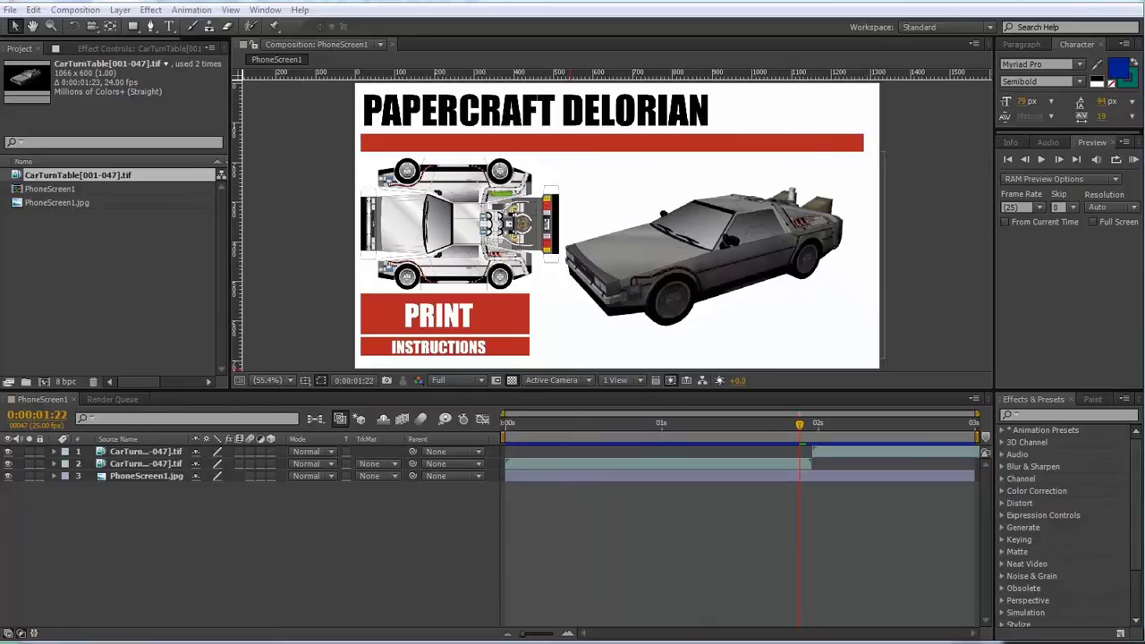
key("Home")
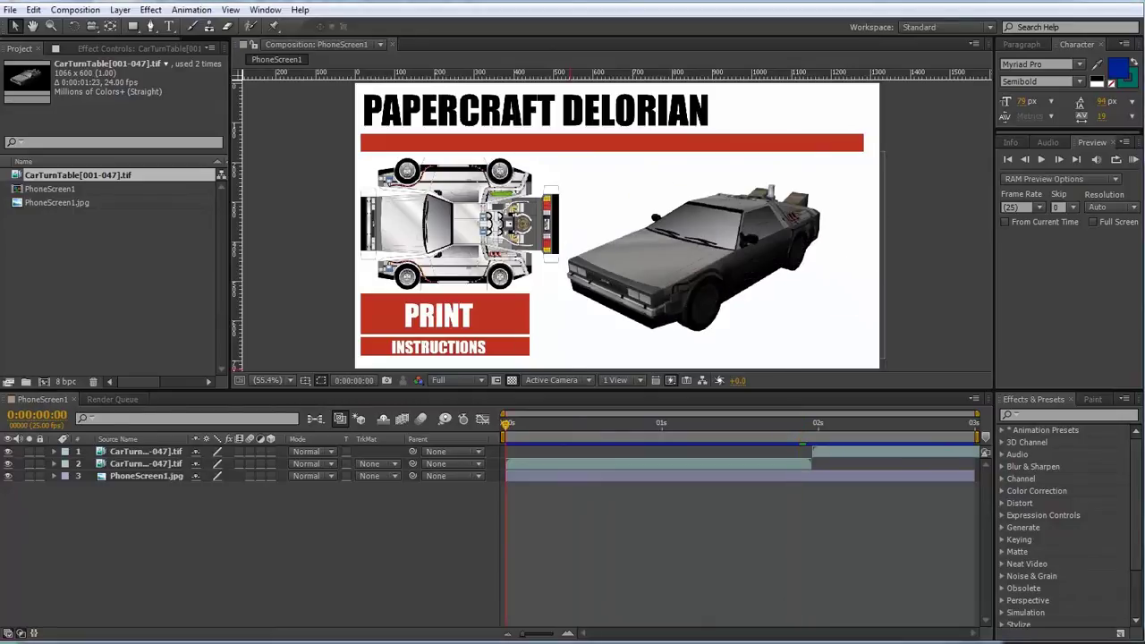
key("space")
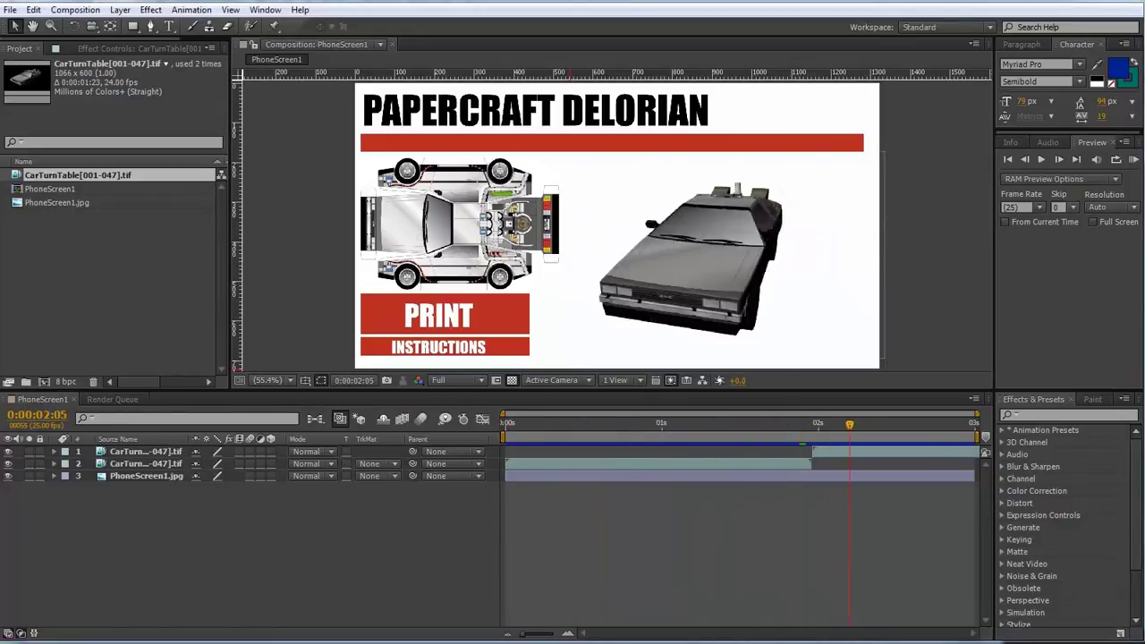
left_click_drag(925, 424, 505, 425)
key("space")
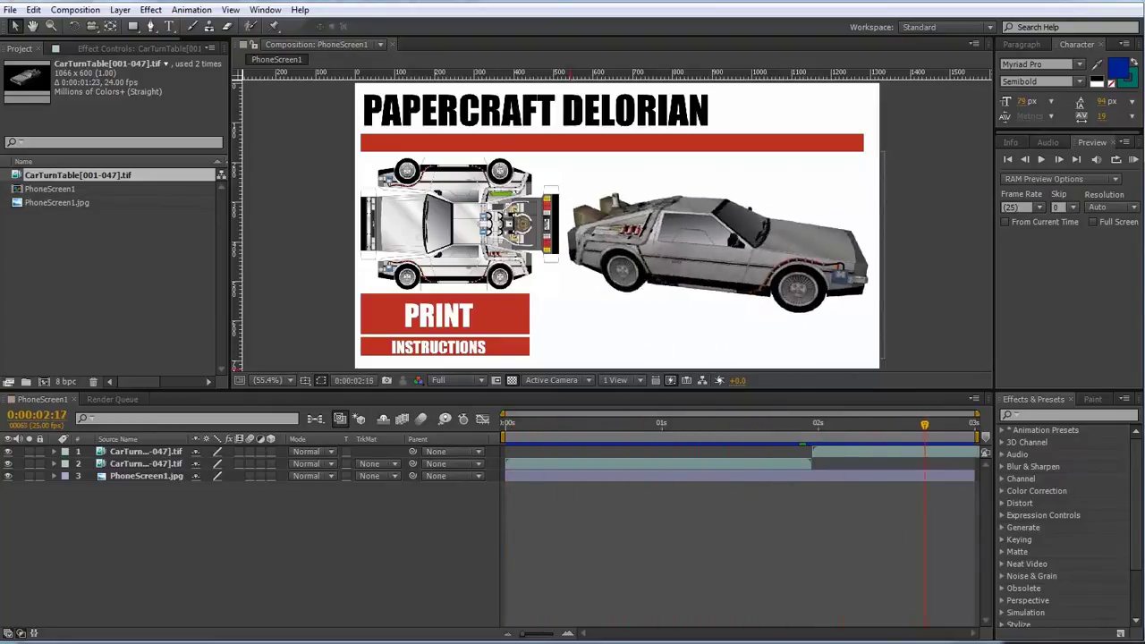
key("space")
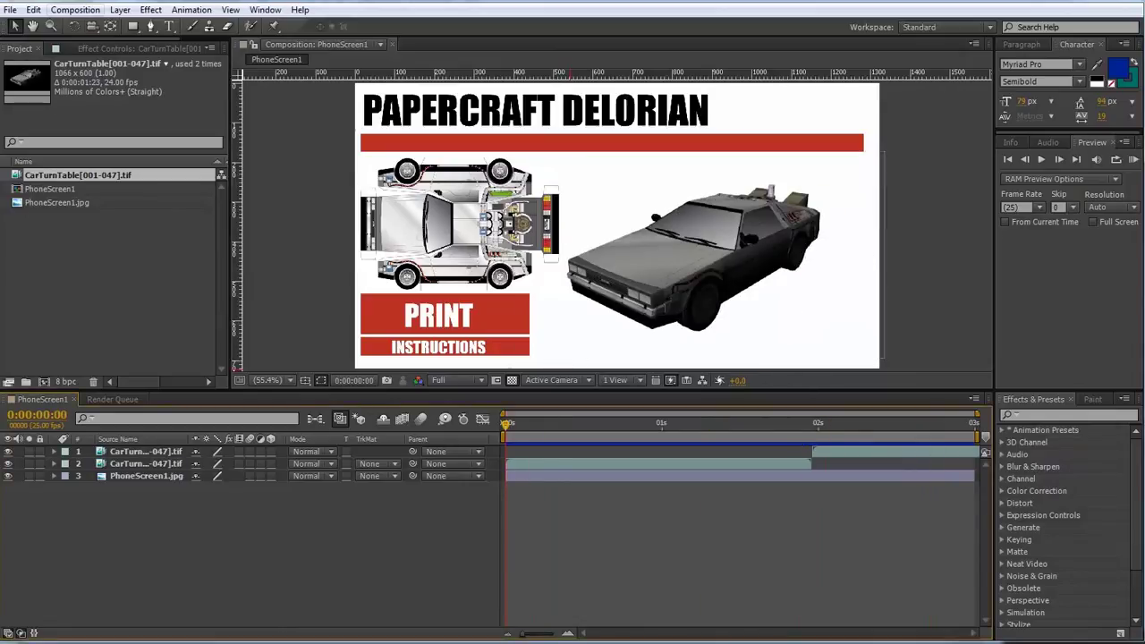
Step: Queue the PhoneScreen1 composition for rendering and set its output format to JPEG Sequence with no post-render action
left_click(75, 10)
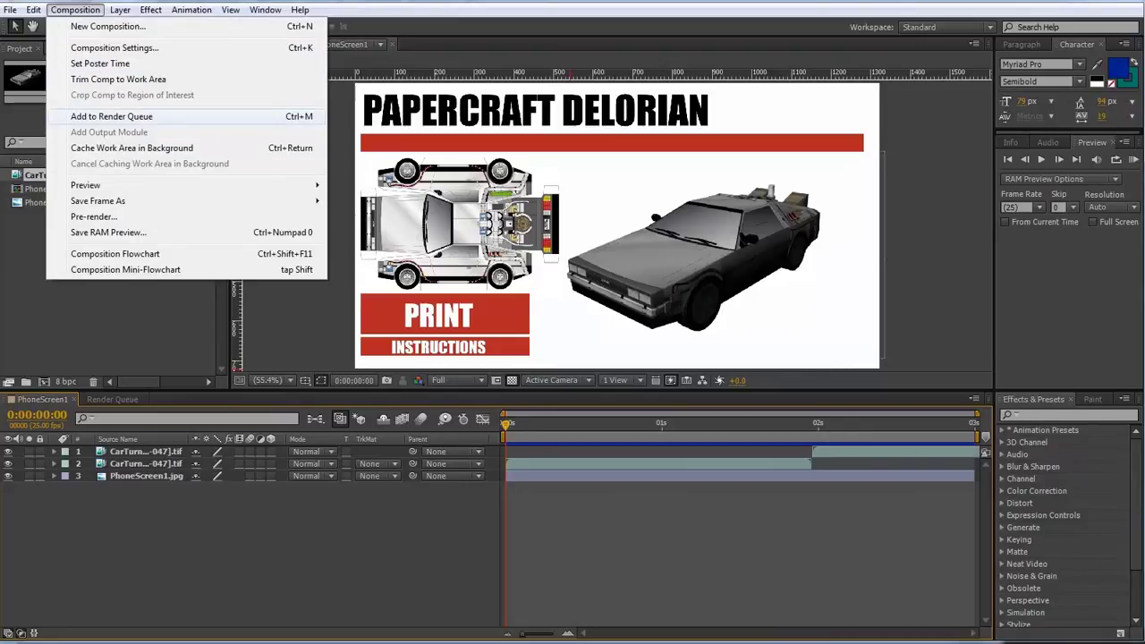
left_click(112, 116)
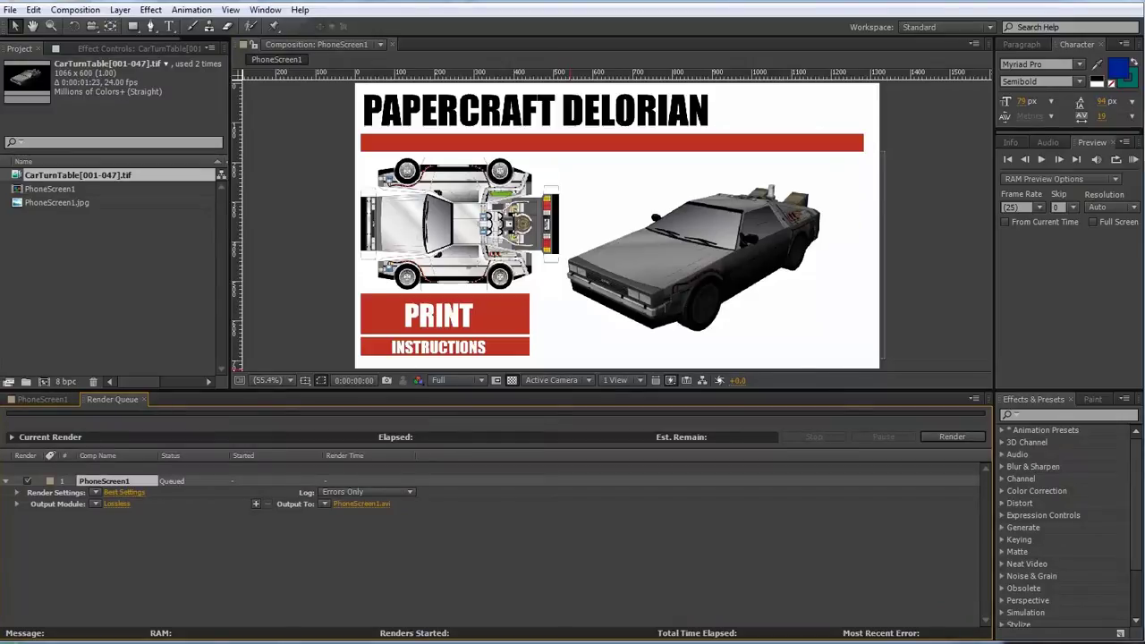
left_click(116, 504)
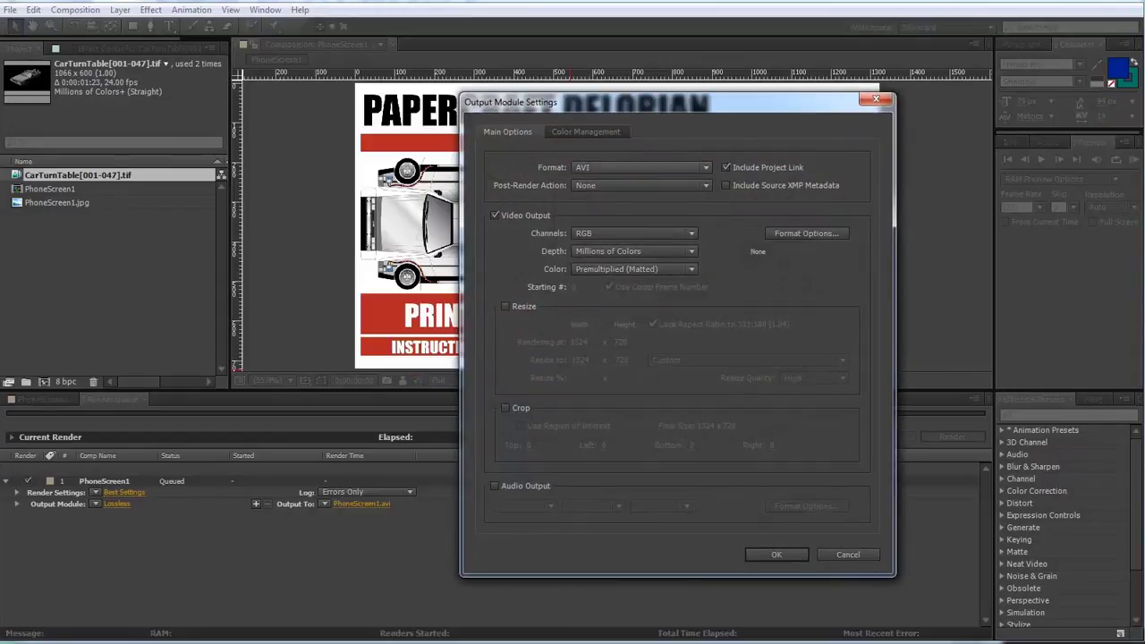
left_click(641, 167)
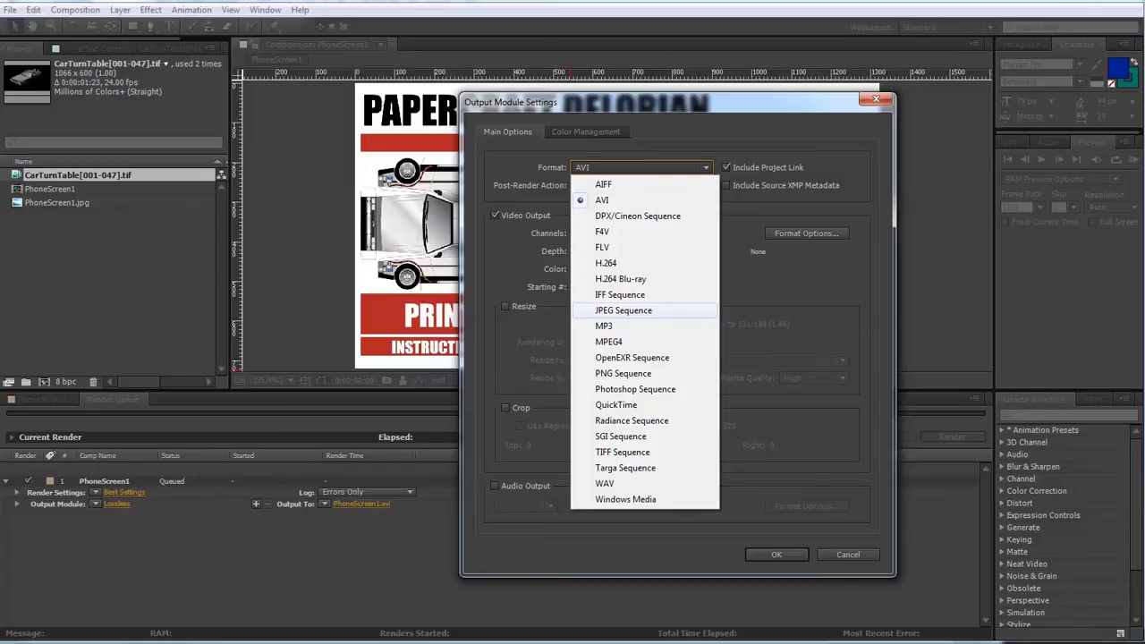
left_click(624, 311)
left_click(642, 185)
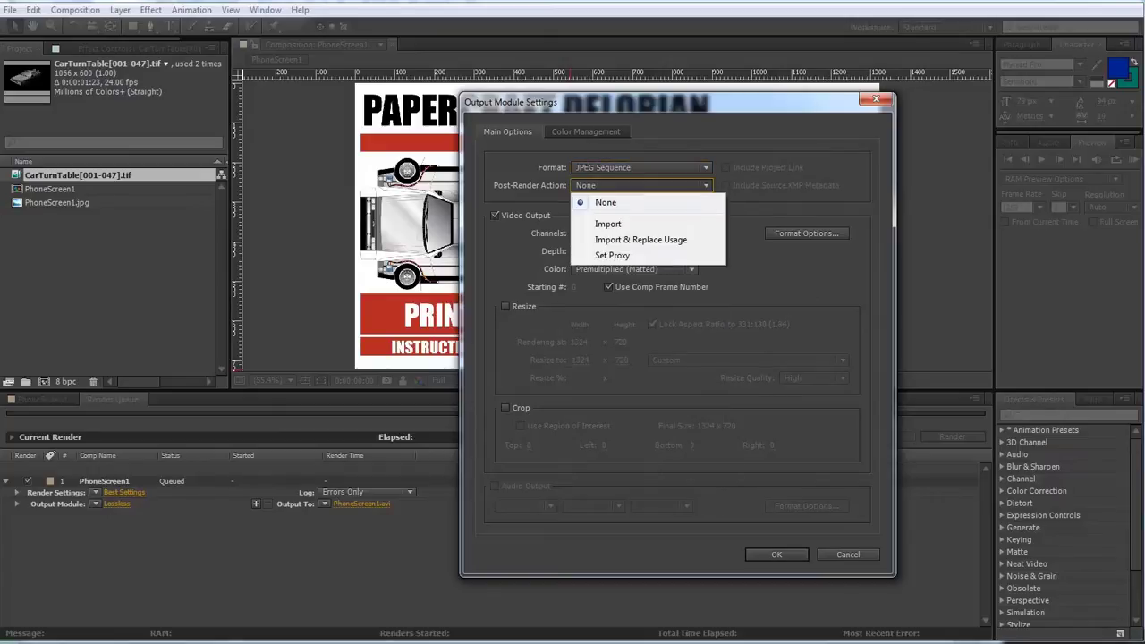
left_click(607, 203)
Step: Set the JPEG sequence's image quality to Maximum and apply the output module settings
left_click(806, 233)
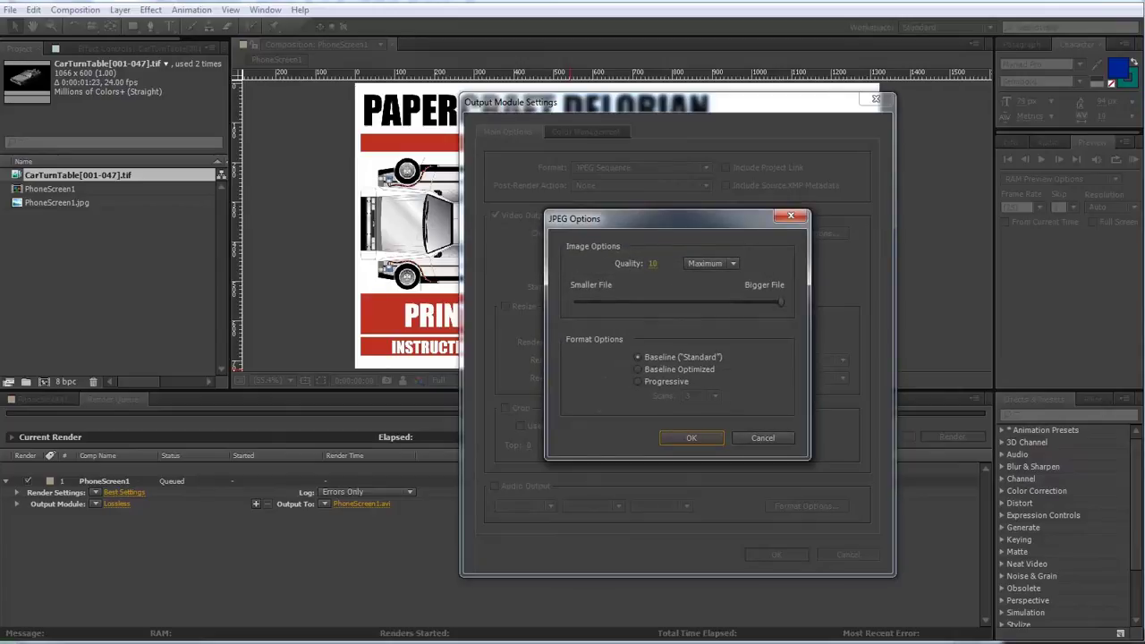
left_click(711, 263)
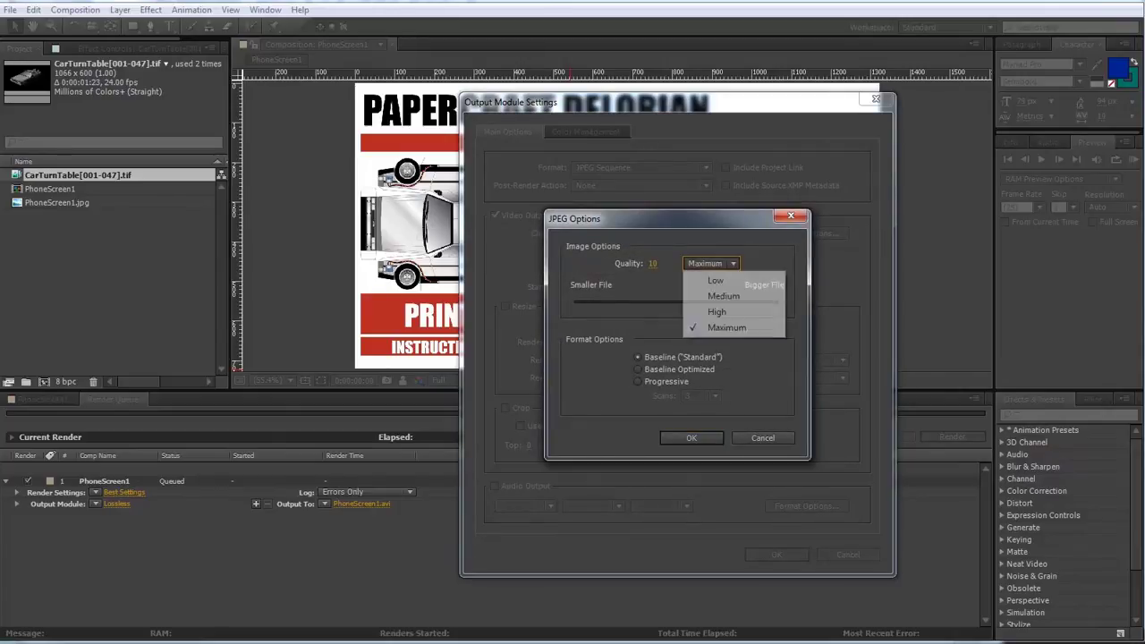
left_click(723, 328)
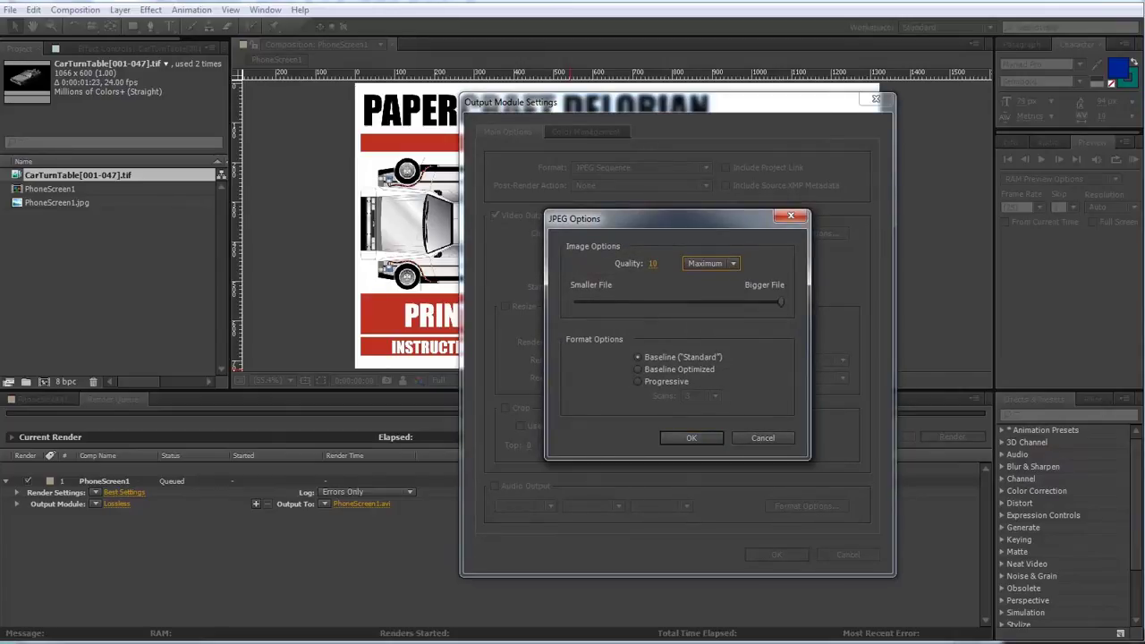
left_click(704, 438)
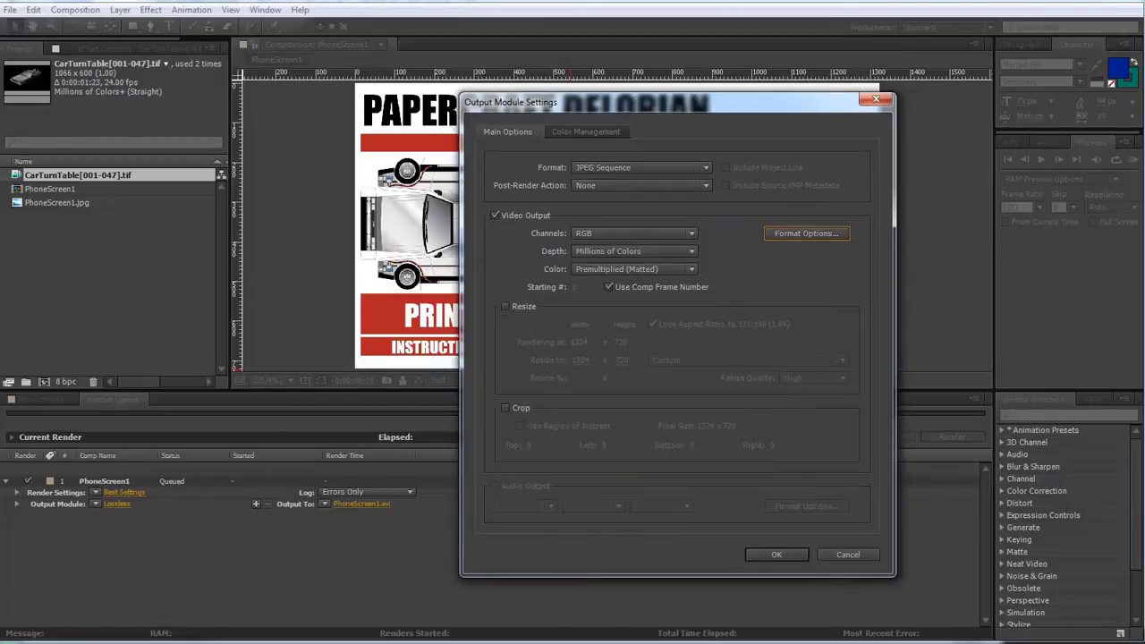
left_click(776, 555)
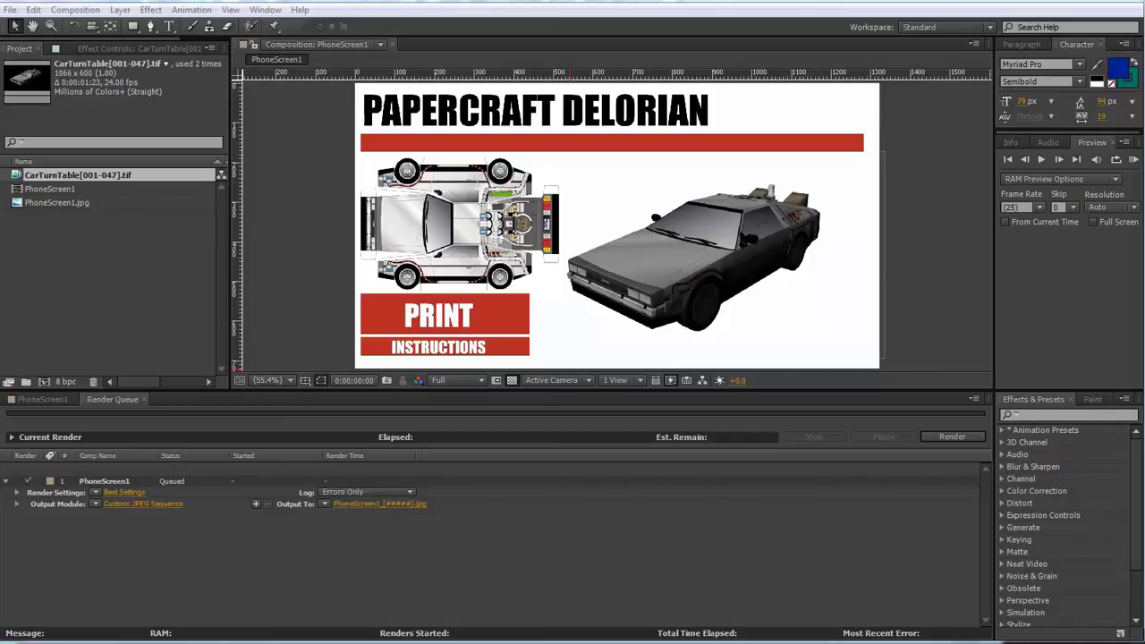
Step: Customise the output file name template, replacing the underscore before the frame number with a period: [compName].[#####].[fileExtension]
left_click(324, 504)
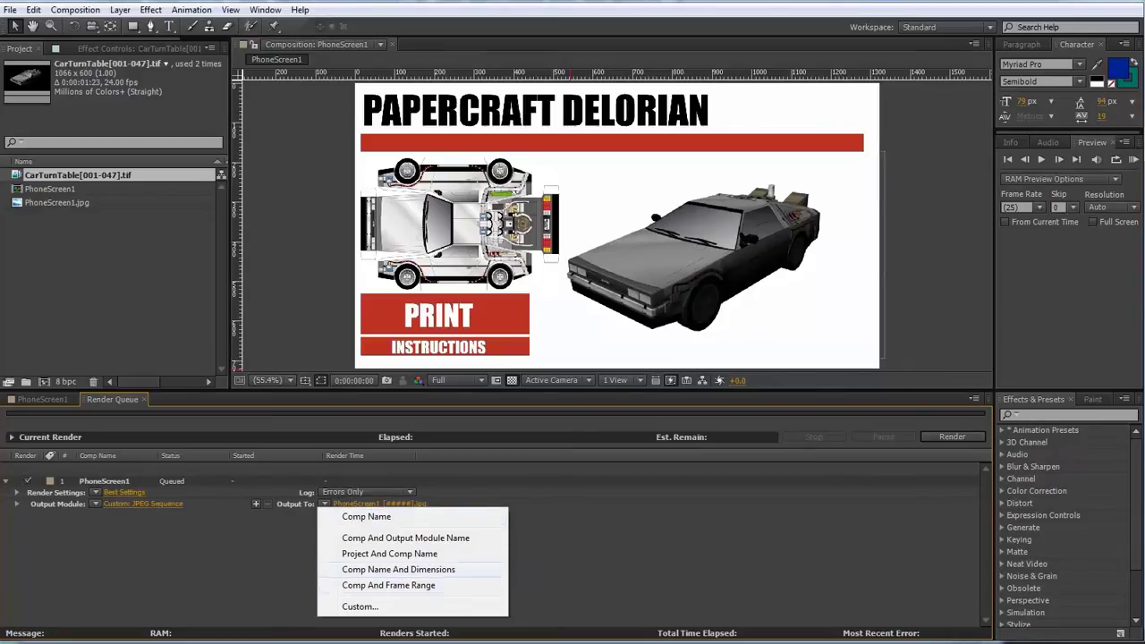
left_click(360, 606)
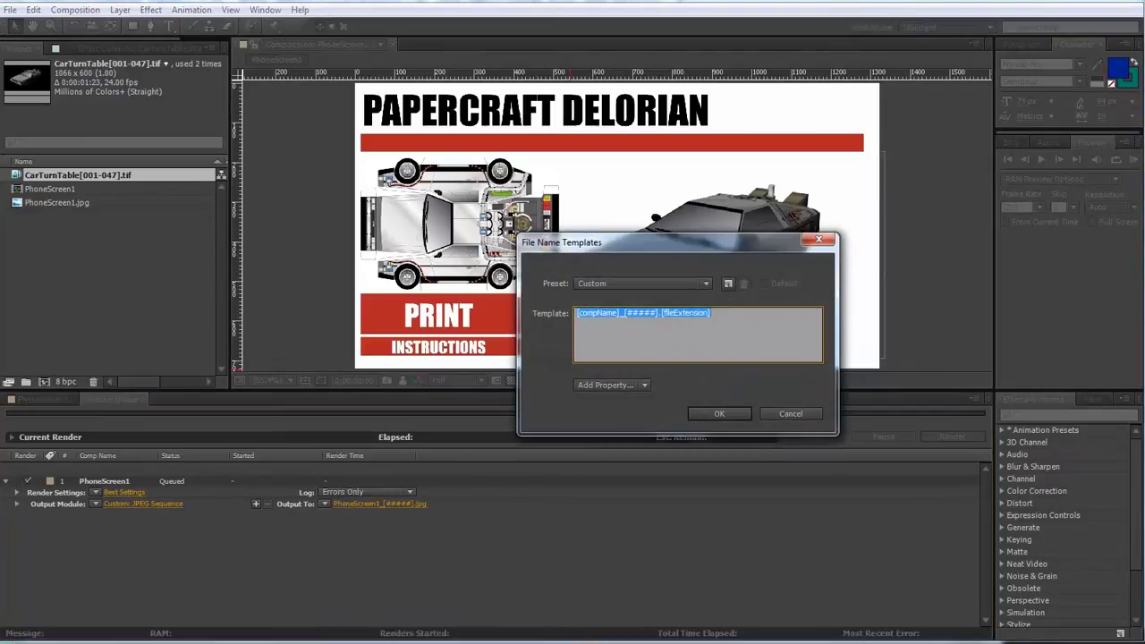
left_click_drag(653, 243, 743, 179)
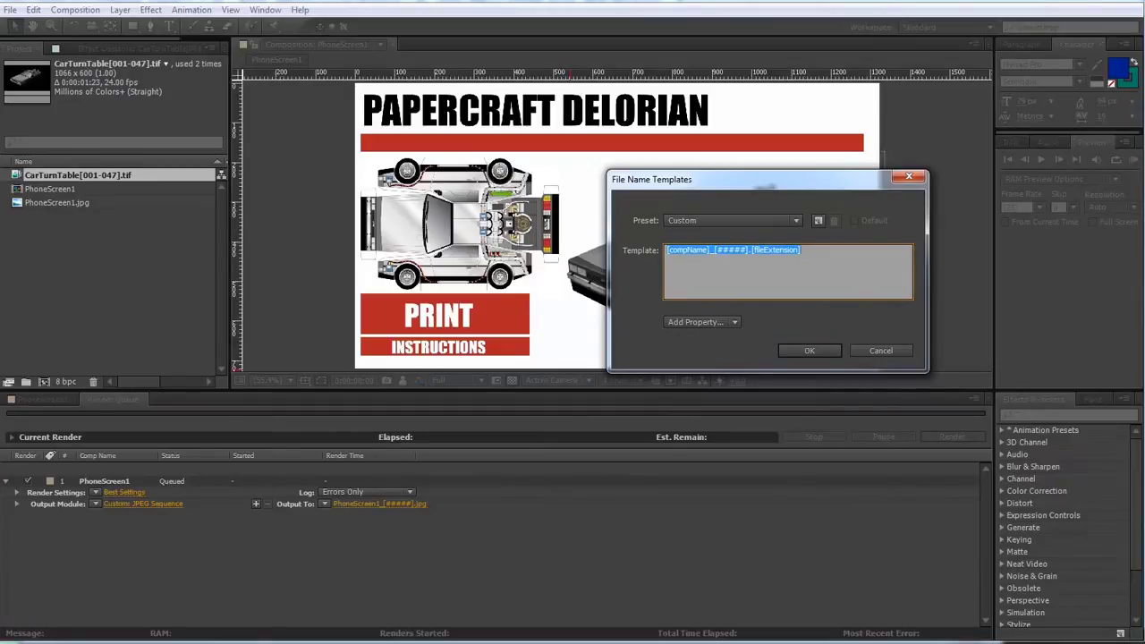
left_click_drag(709, 251, 716, 250)
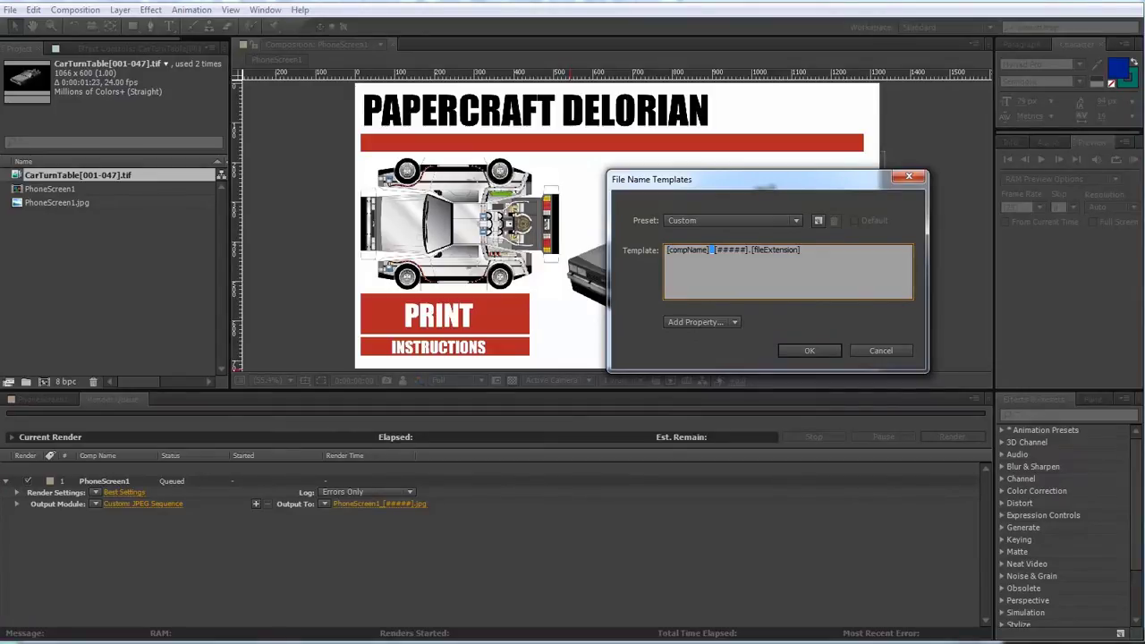
type(".")
left_click_drag(715, 249, 744, 249)
left_click(753, 249)
left_click_drag(753, 249, 797, 249)
left_click(715, 250)
left_click_drag(716, 250, 744, 249)
key("Return")
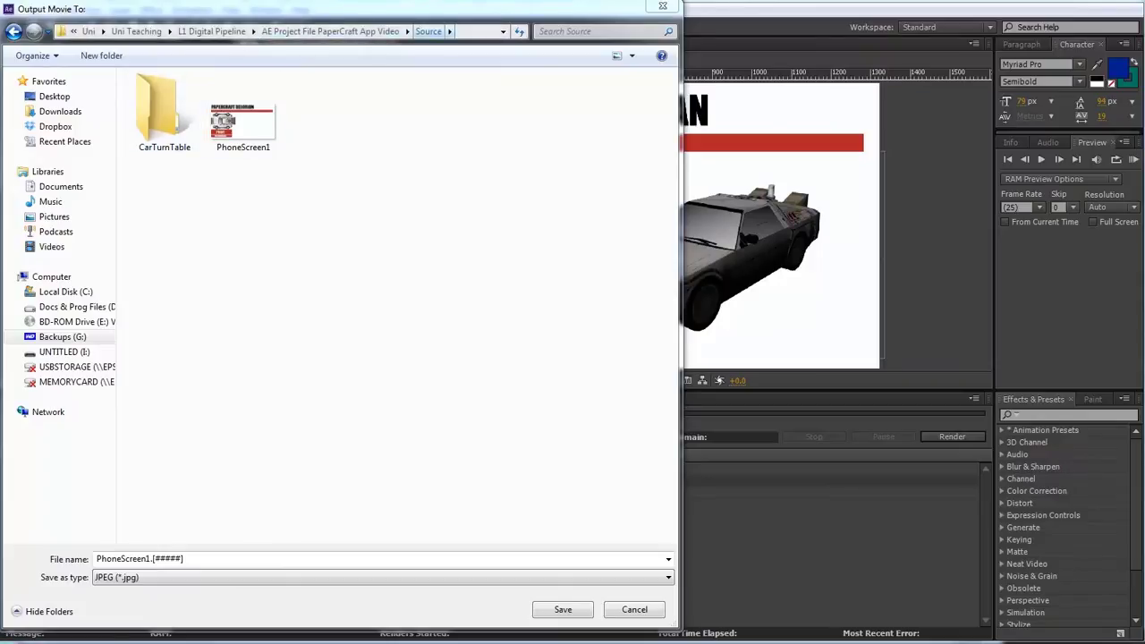
Step: Save the image sequence into a new PhoneScreen1 folder inside Source and render the composition
right_click(250, 205)
mouse_move(286, 353)
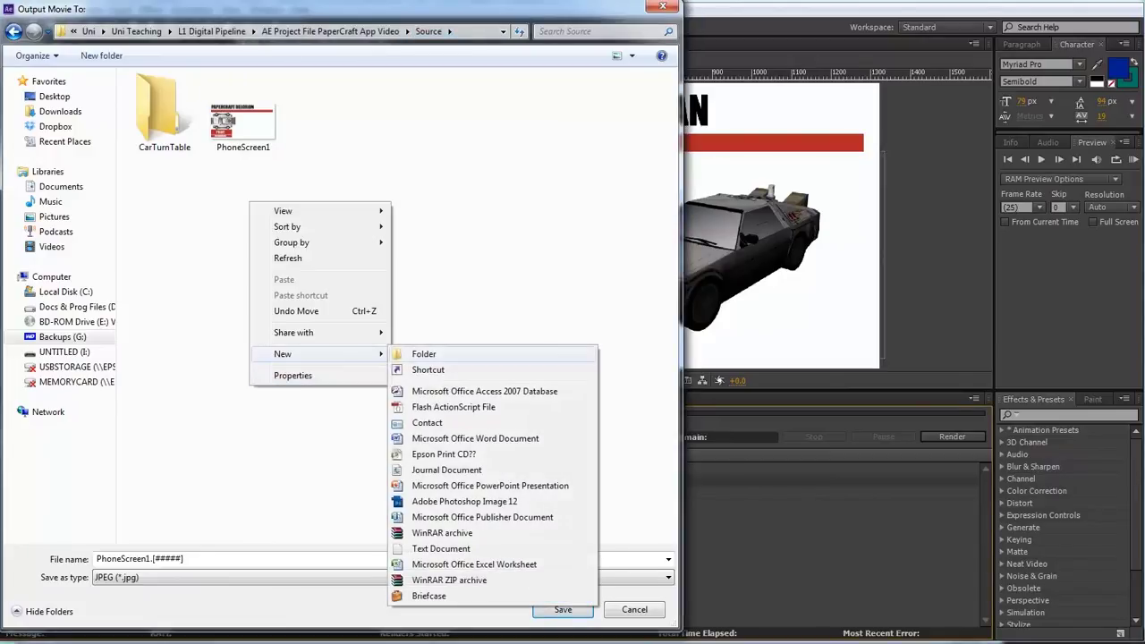
left_click(421, 353)
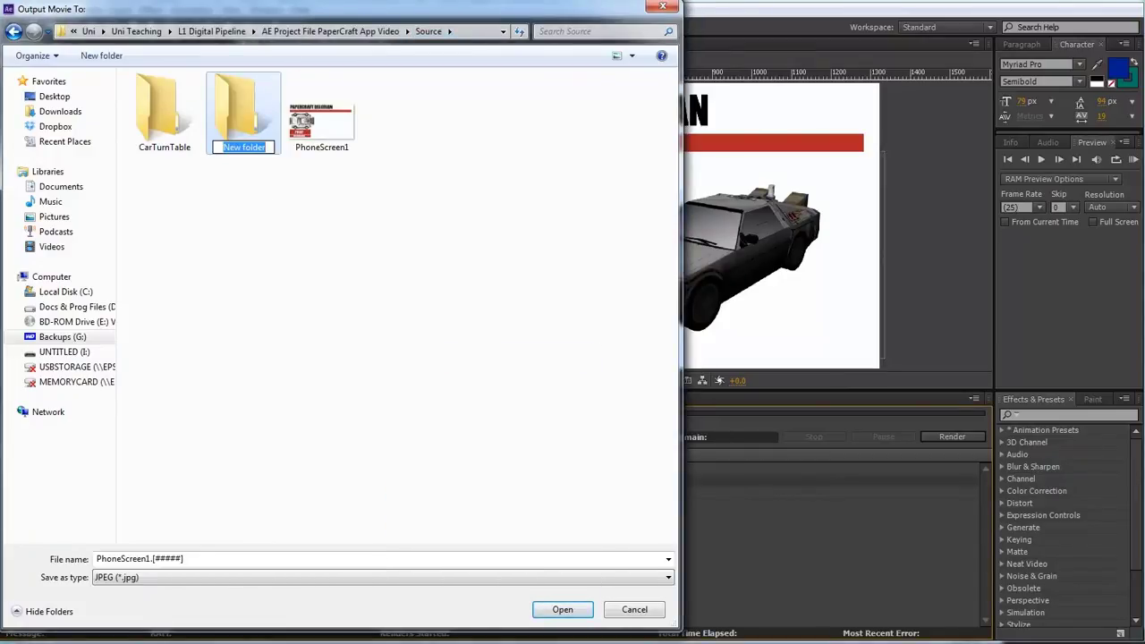
type("PhoneScreen1")
key("Return")
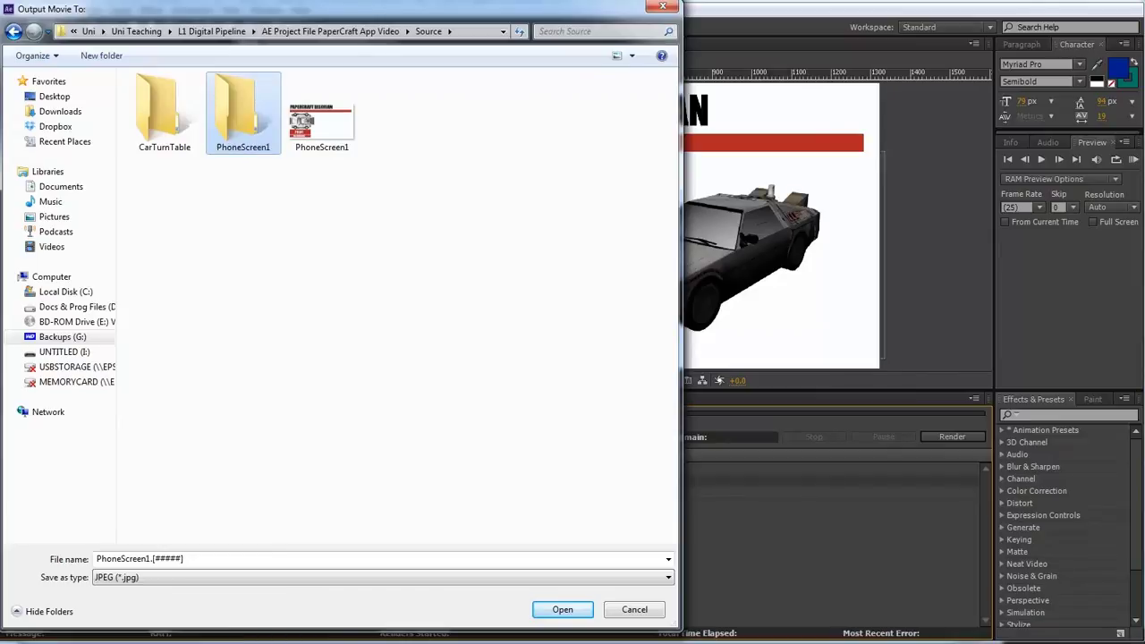
key("Return")
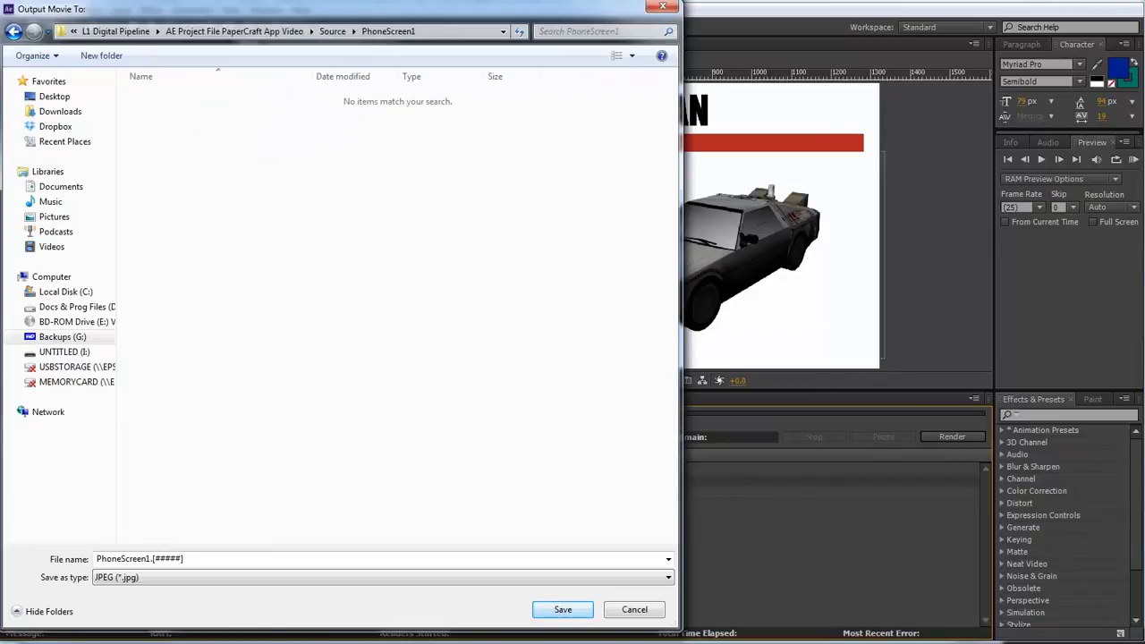
key("Return")
left_click(952, 437)
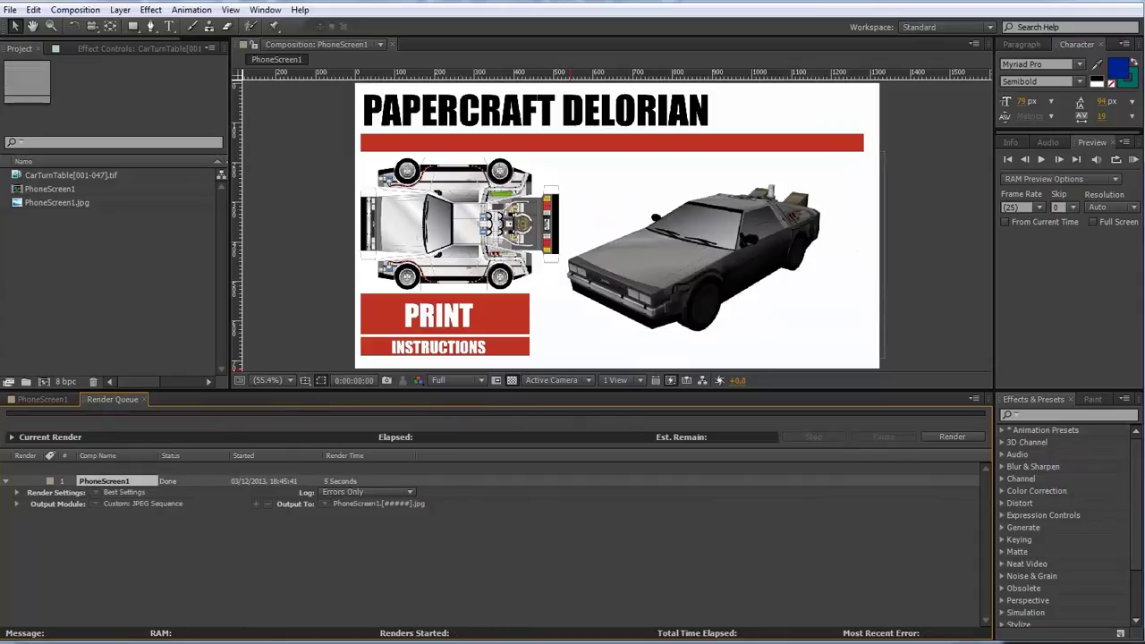
Step: Switch to the file explorer, open the PhoneScreen1 folder and check the rendered JPEG frames from first to last
key("alt+Tab")
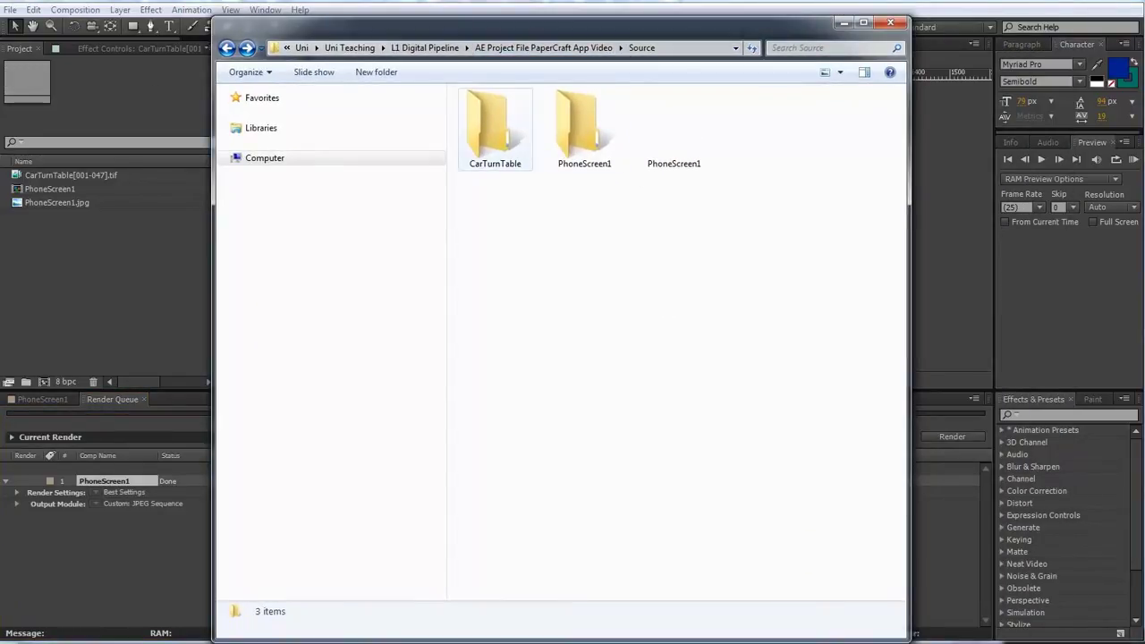
double_click(584, 129)
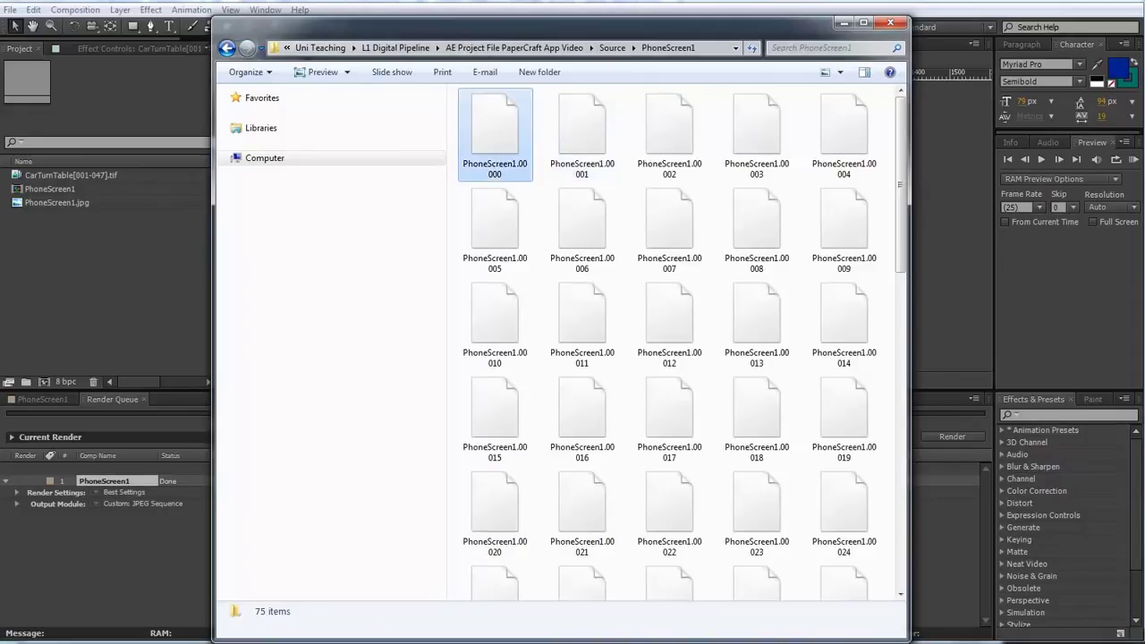
left_click(495, 134)
scroll(494, 232, "down", 10)
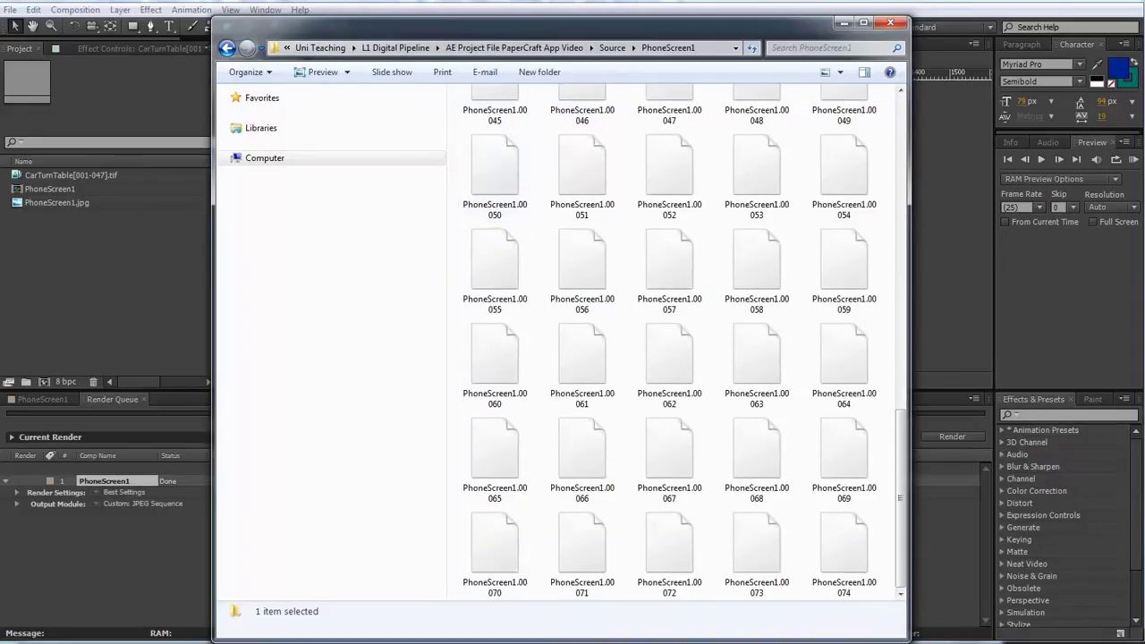
scroll(757, 255, "up", 10)
left_click(845, 136)
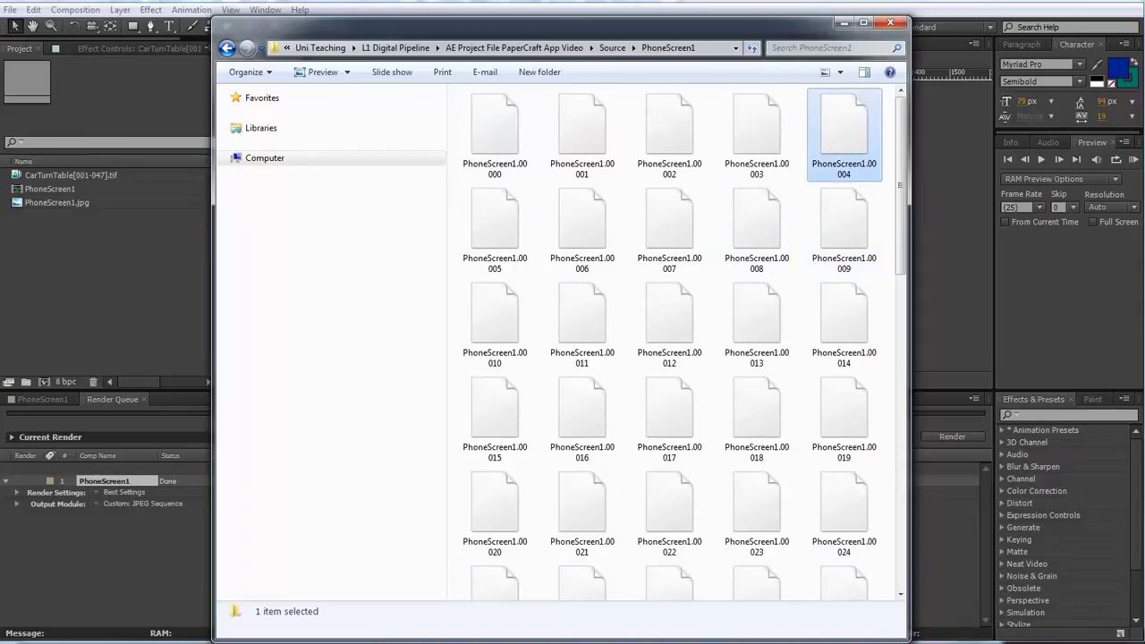
scroll(679, 340, "down", 10)
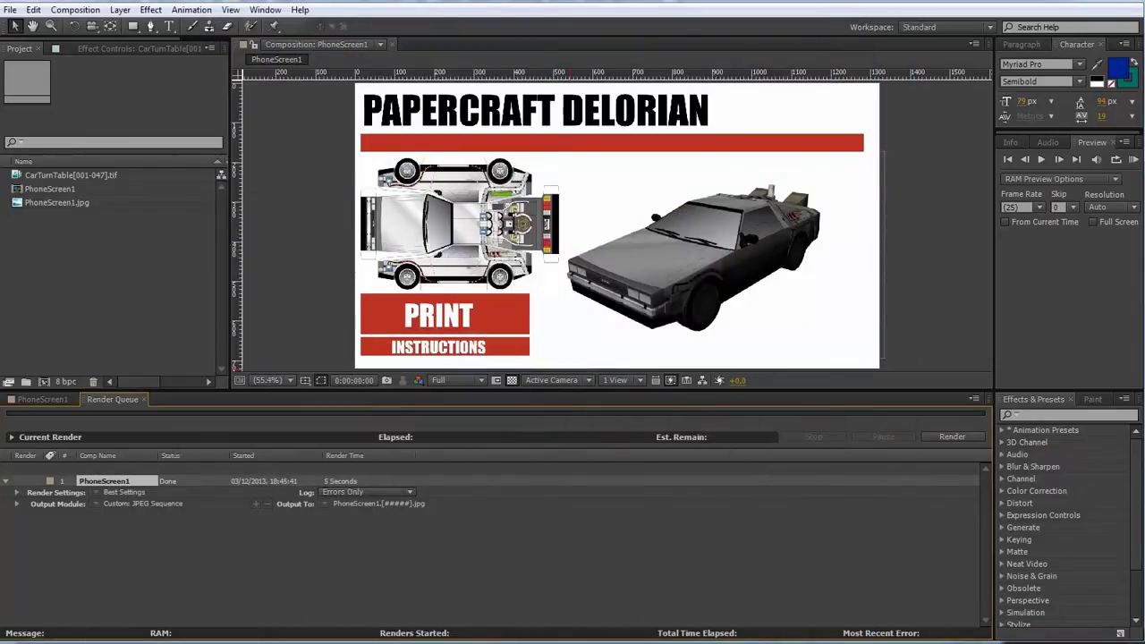
Step: Switch to the Autodesk Maya scene containing the phone and bring the selected separate screen panel into view with the phone
mouse_move(474, 642)
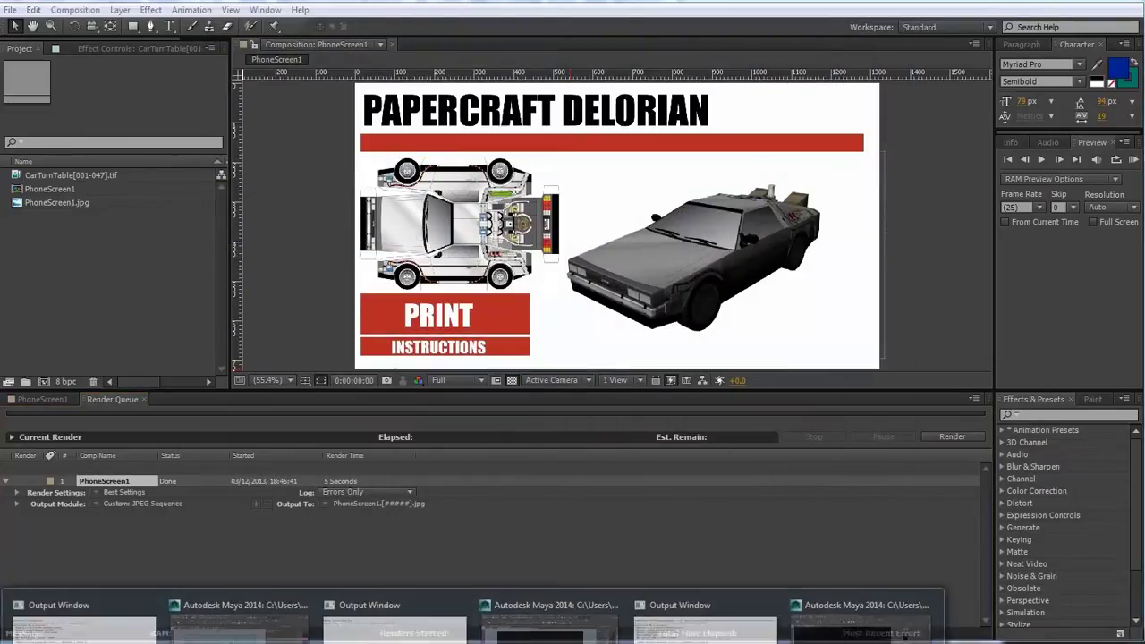
left_click(569, 628)
scroll(497, 342, "down", 5)
scroll(497, 342, "up", 2)
scroll(496, 343, "down", 3)
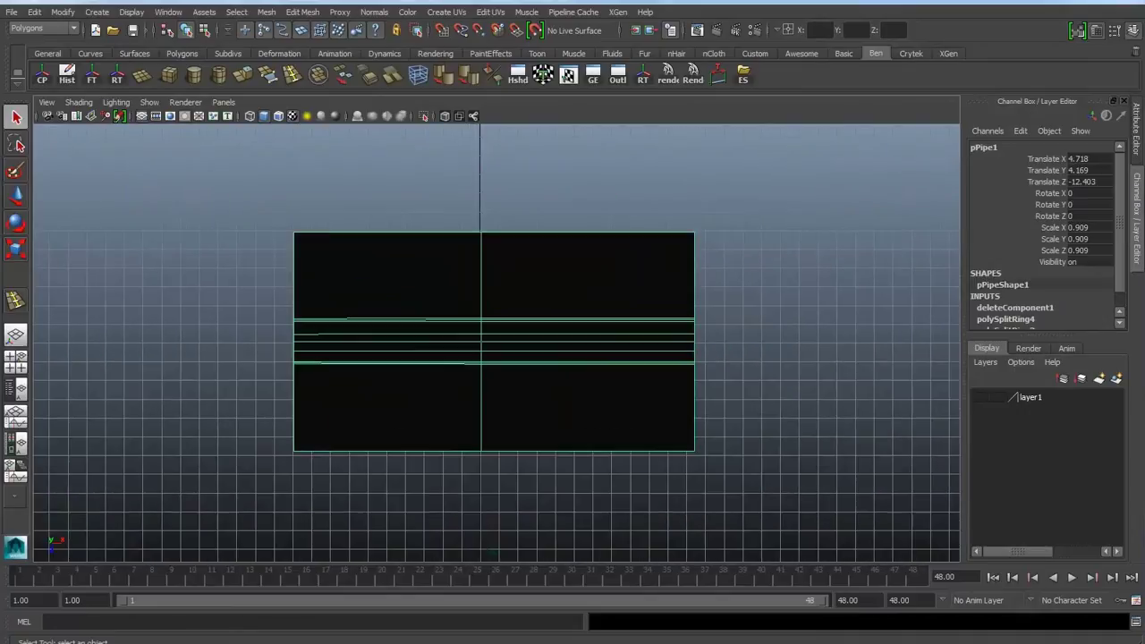
left_click(496, 528)
left_click(496, 402)
scroll(496, 343, "up", 3)
scroll(497, 343, "down", 2)
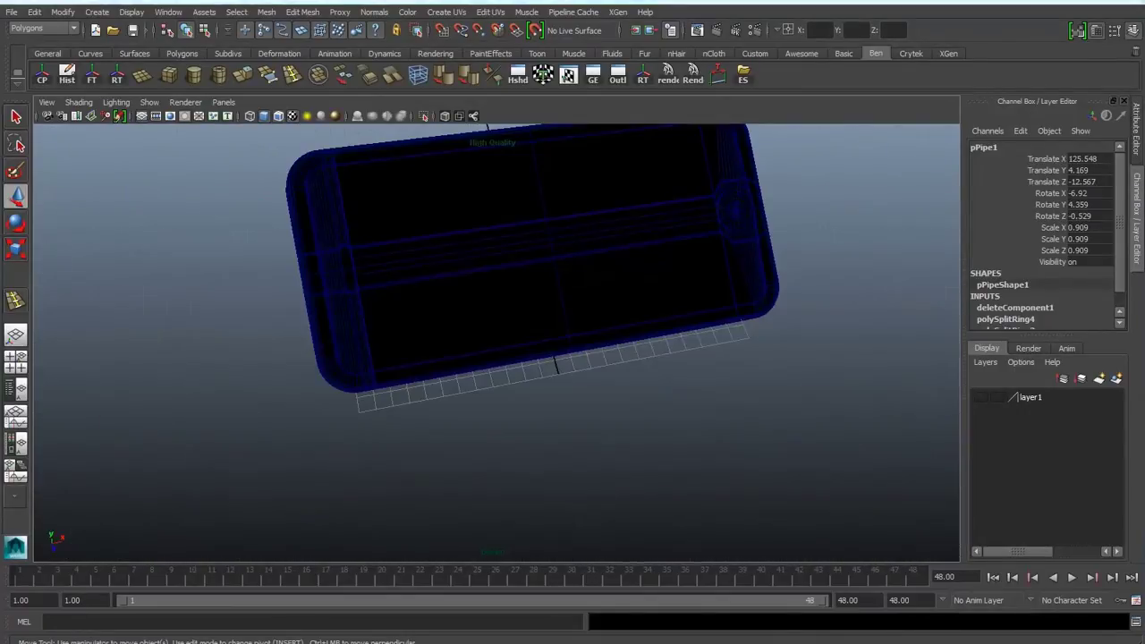
left_click_drag(497, 342, 442, 306, "alt")
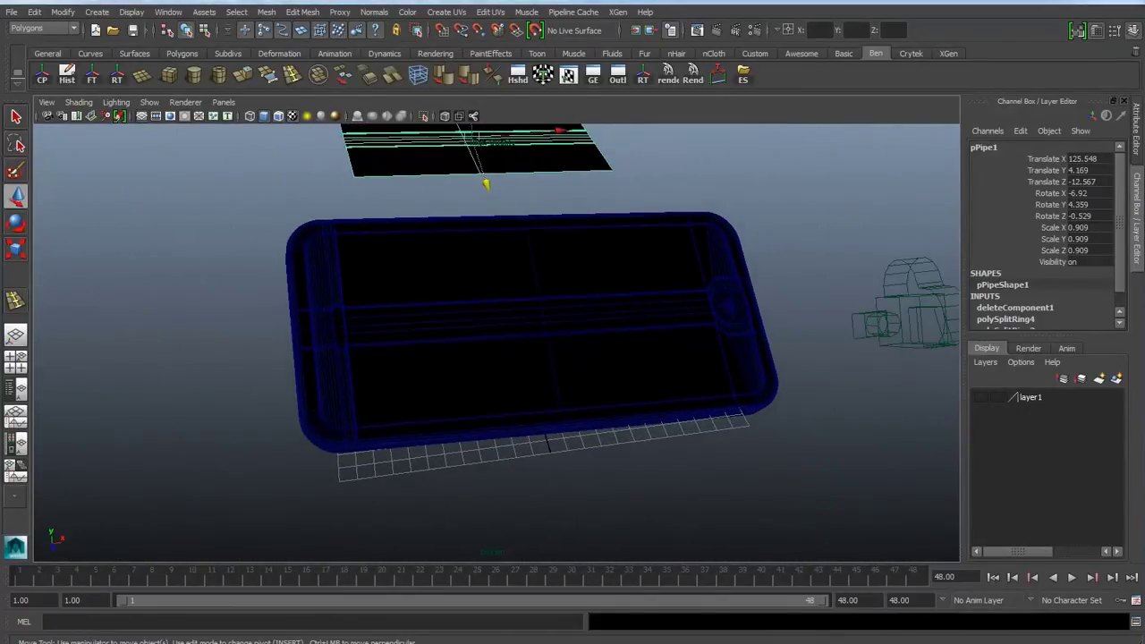
middle_click_drag(496, 343, 535, 394, "alt")
right_click_drag(534, 393, 609, 393, "alt")
middle_click_drag(608, 393, 514, 358, "alt")
mouse_move(515, 357)
left_mouse_down("alt")
mouse_move(483, 352)
mouse_move(526, 349)
left_mouse_up("alt")
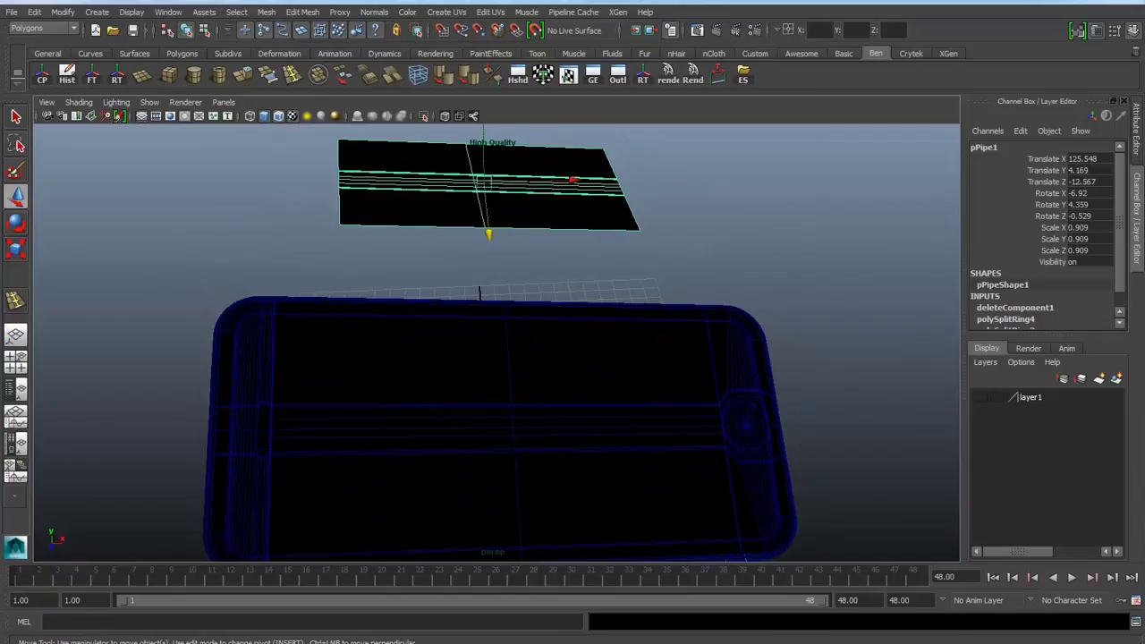
Step: Move the separate screen panel in front of the phone's lower edge, to a Translate X of about 158.6
left_click_drag(488, 235, 525, 586)
middle_click_drag(522, 528, 488, 367, "alt")
left_click_drag(487, 367, 512, 385, "alt")
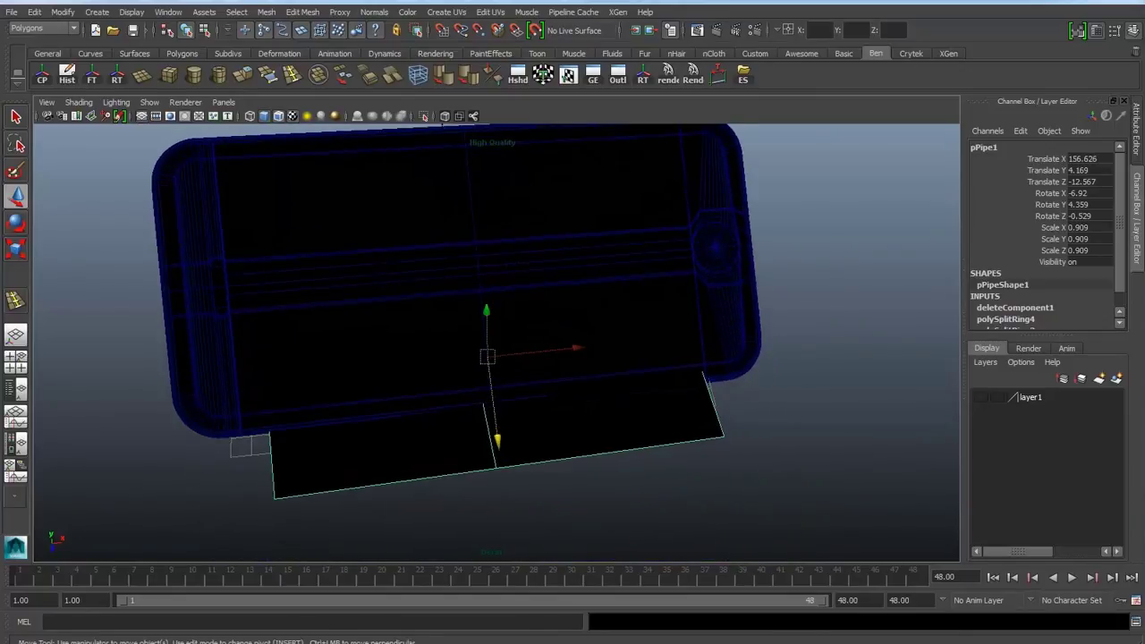
left_click_drag(498, 442, 502, 480)
scroll(503, 480, "up", 1)
scroll(503, 481, "down", 1)
Step: Rotate the screen panel to about 3.5 degrees in Y and nudge it sideways to line up with the phone
key("e")
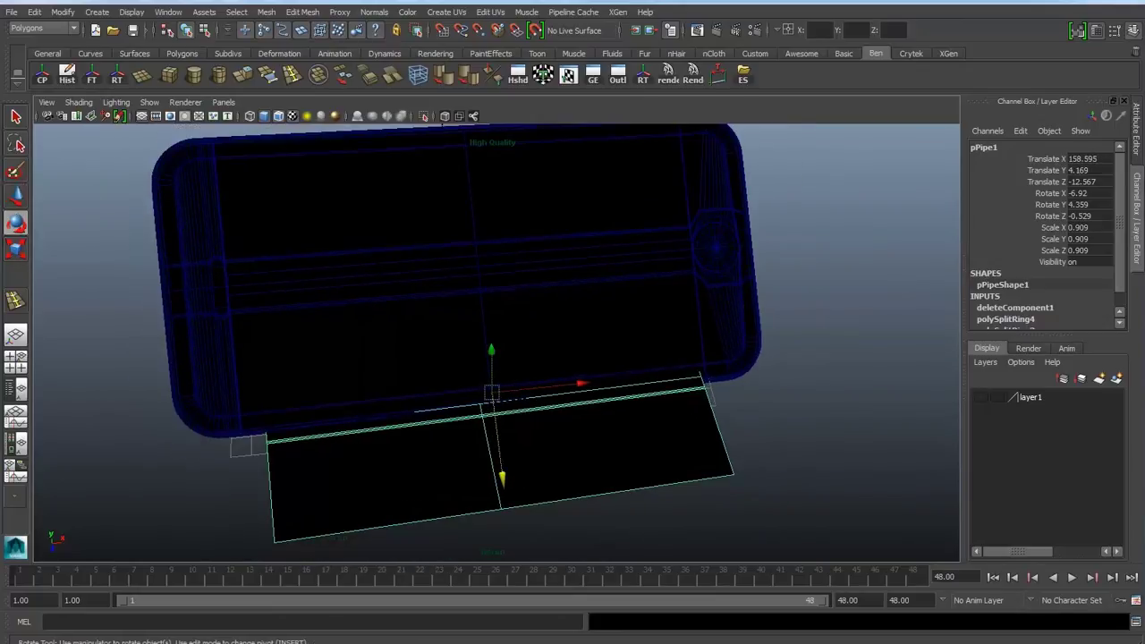
left_click_drag(499, 508, 465, 514)
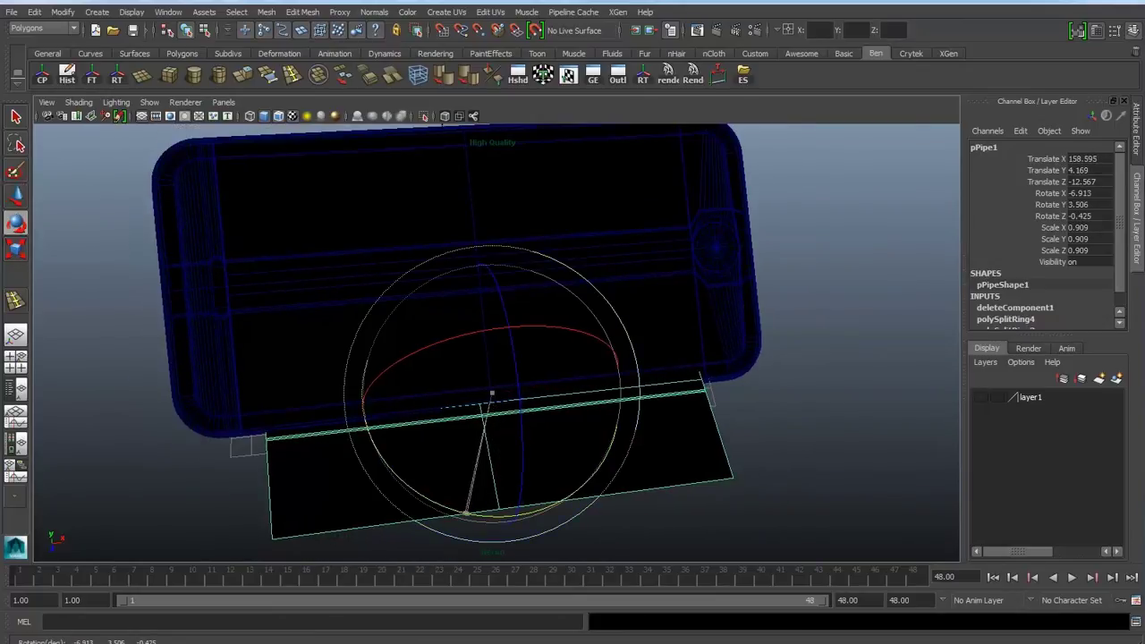
key("w")
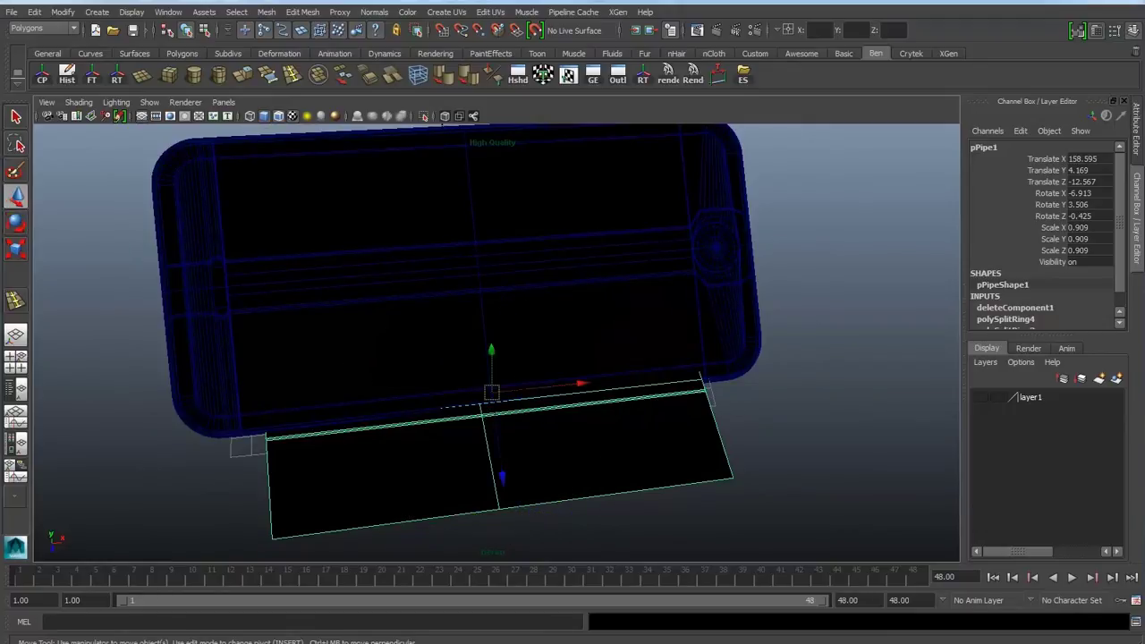
left_click_drag(581, 383, 582, 383)
left_click(572, 344)
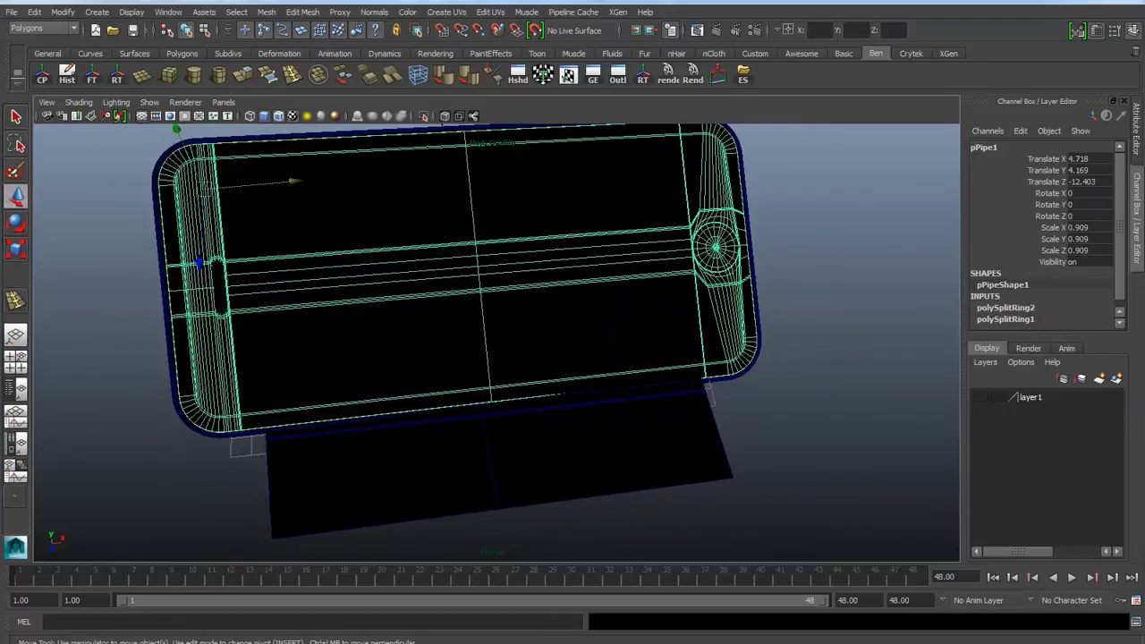
left_click(492, 461)
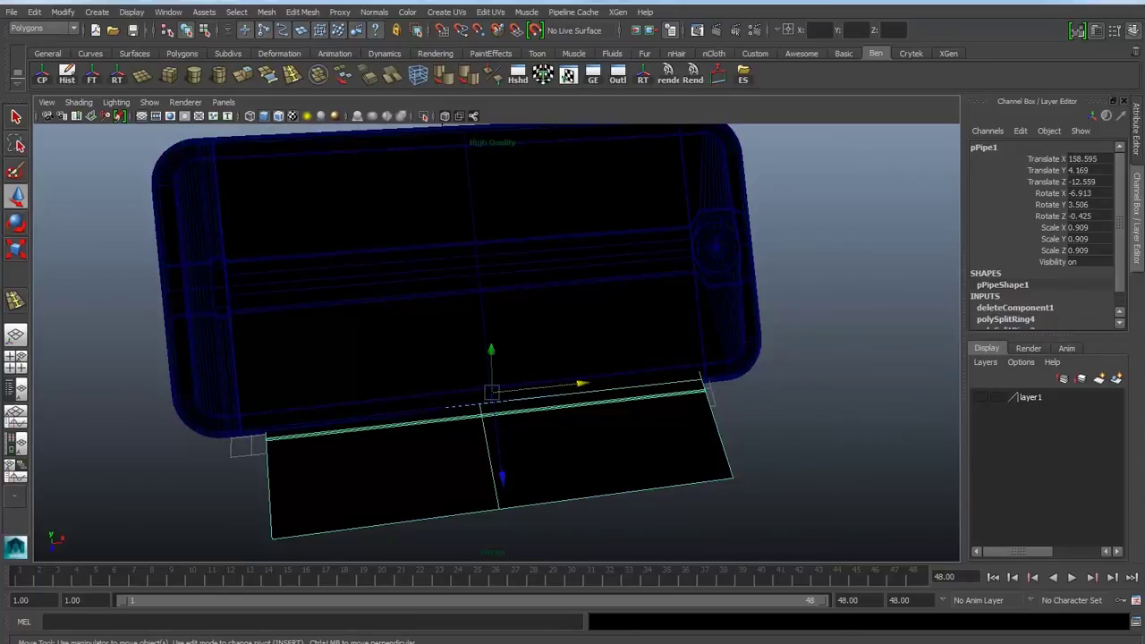
Step: Insert two vertical edge loops across the phone's front face, aligned with the two short ends of the screen panel
left_click_drag(501, 357, 469, 358, "alt")
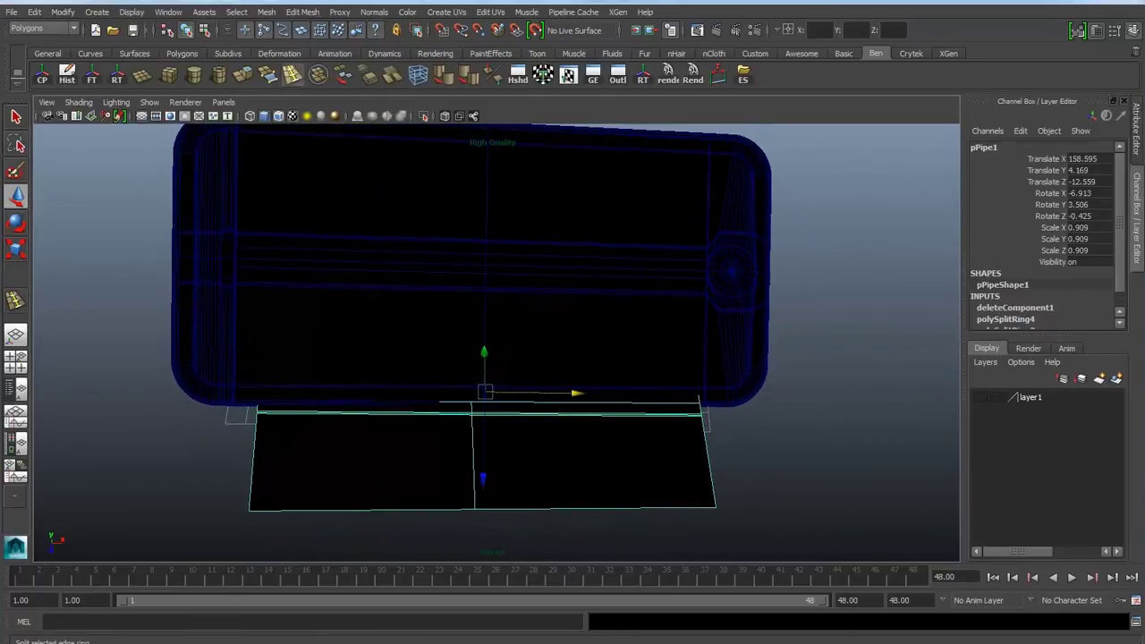
left_click(293, 75)
right_click_drag(500, 376, 626, 381, "alt")
middle_click_drag(626, 380, 407, 338, "alt")
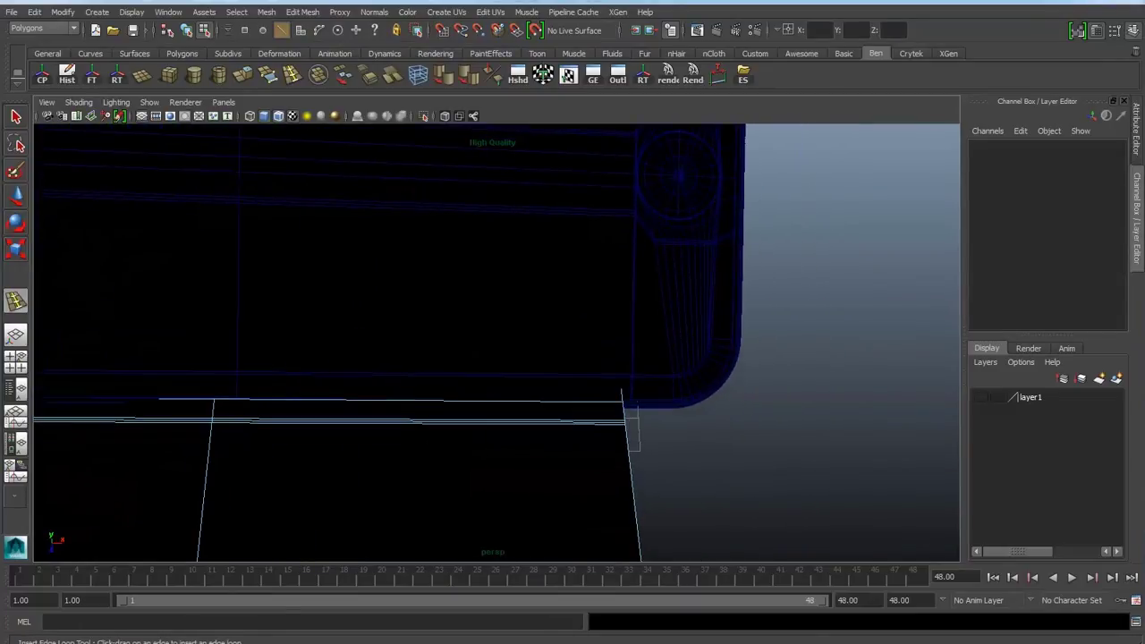
left_click(617, 376)
left_click_drag(617, 375, 624, 377)
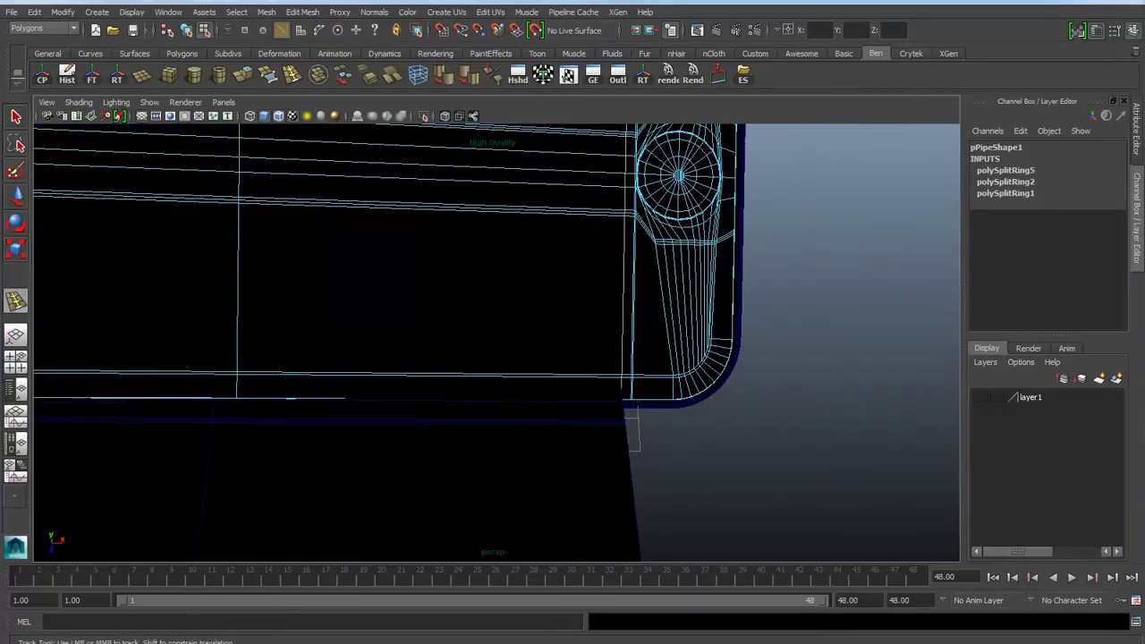
middle_click_drag(537, 357, 783, 356, "alt")
left_click_drag(405, 340, 410, 342)
key("q")
key("a")
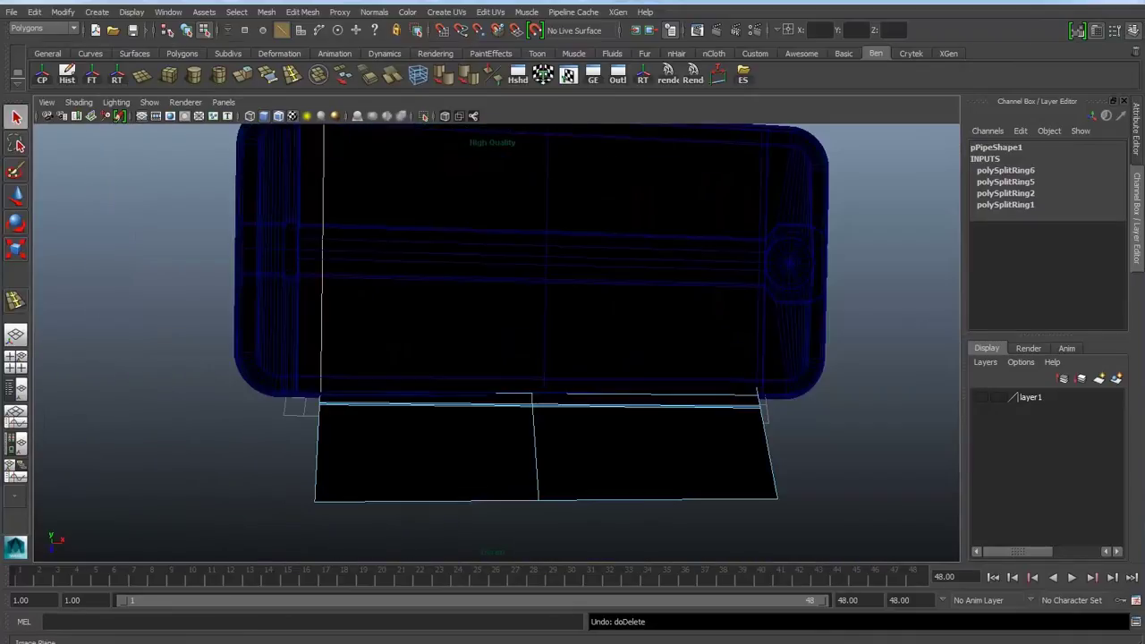
Step: Delete the separate screen panel below the phone
right_click_drag(454, 395, 517, 367)
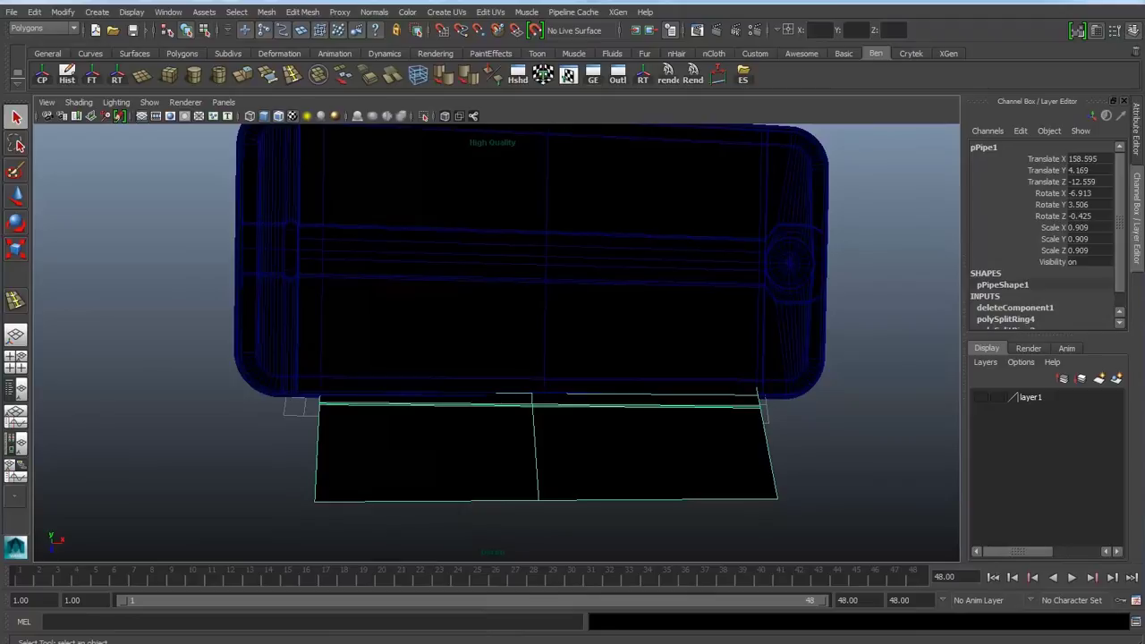
key("Delete")
middle_click_drag(403, 295, 391, 401, "alt")
left_click_drag(358, 331, 416, 353, "alt")
Step: Select all the phone's display faces between the two new edge loops, including the narrow strips across the middle
right_click_drag(370, 296, 373, 323)
left_click_drag(402, 290, 358, 300, "alt")
left_click(376, 300)
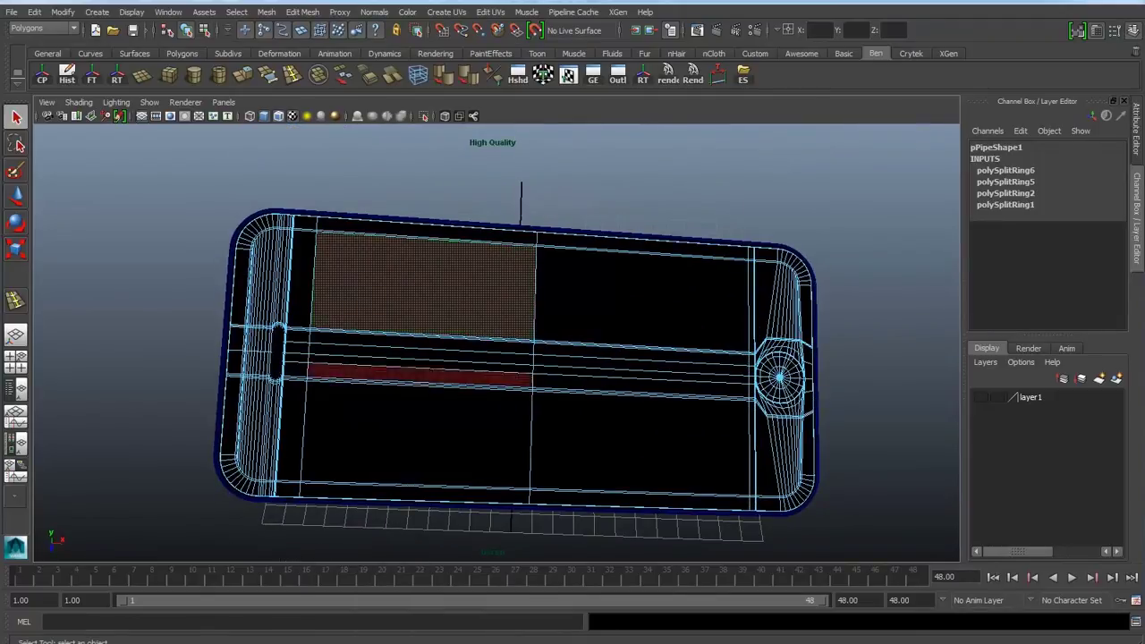
double_click(416, 434, "shift")
middle_click_drag(429, 403, 352, 398, "alt")
right_click_drag(352, 398, 536, 295, "alt")
left_click(537, 250)
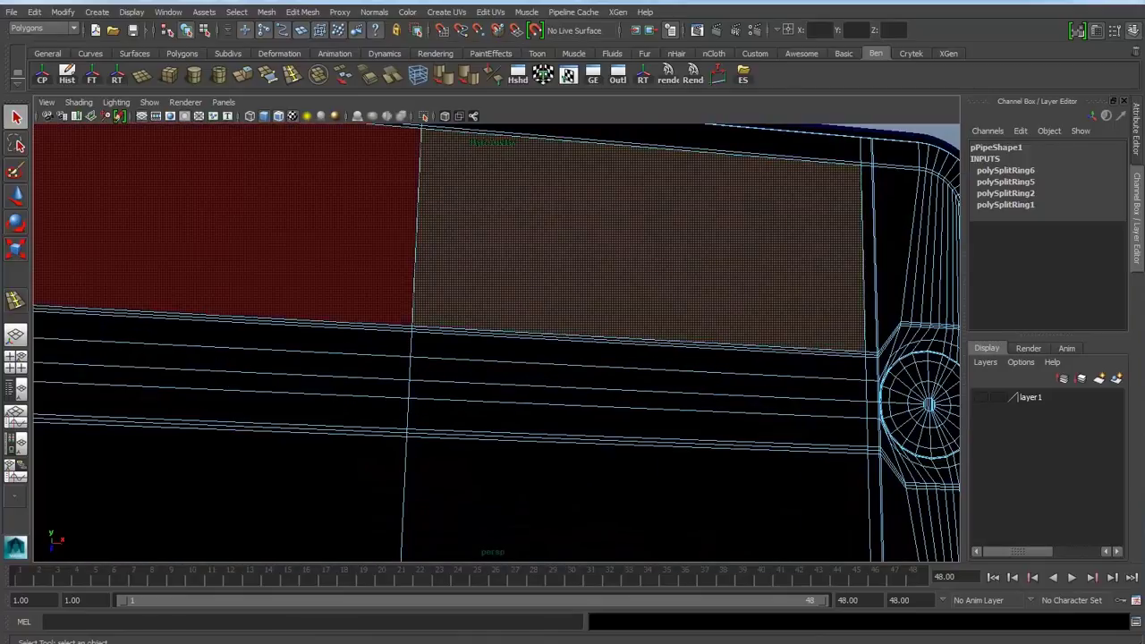
left_click(366, 269)
double_click(362, 469, "shift")
left_click(488, 277, "shift")
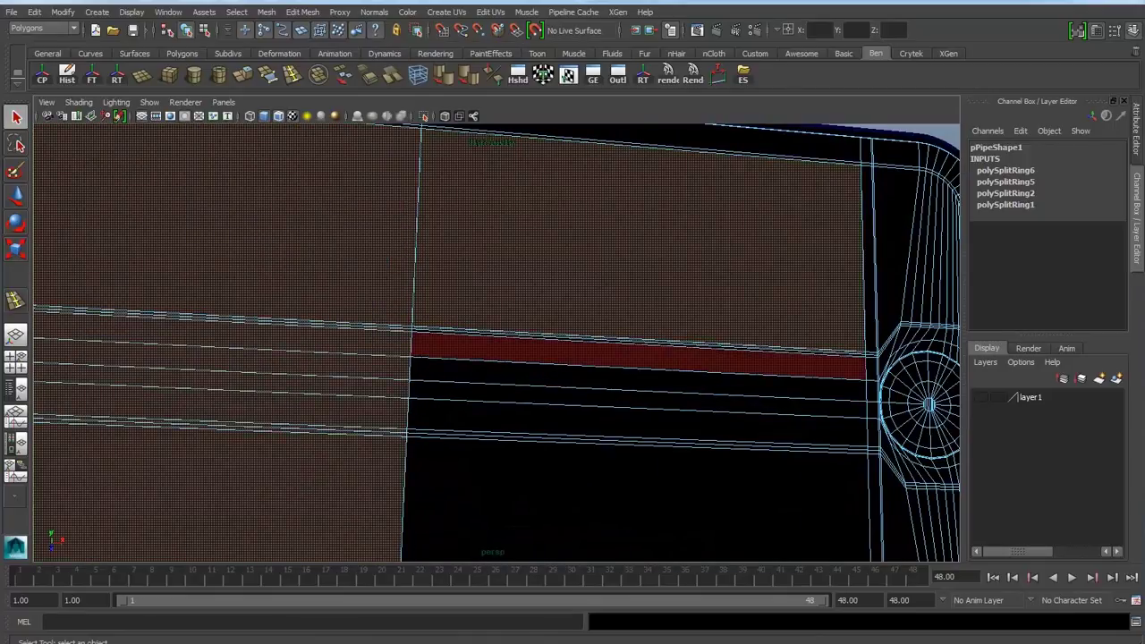
left_click_drag(501, 349, 499, 438, "shift")
left_click(501, 492, "shift")
scroll(500, 447, "down", 5)
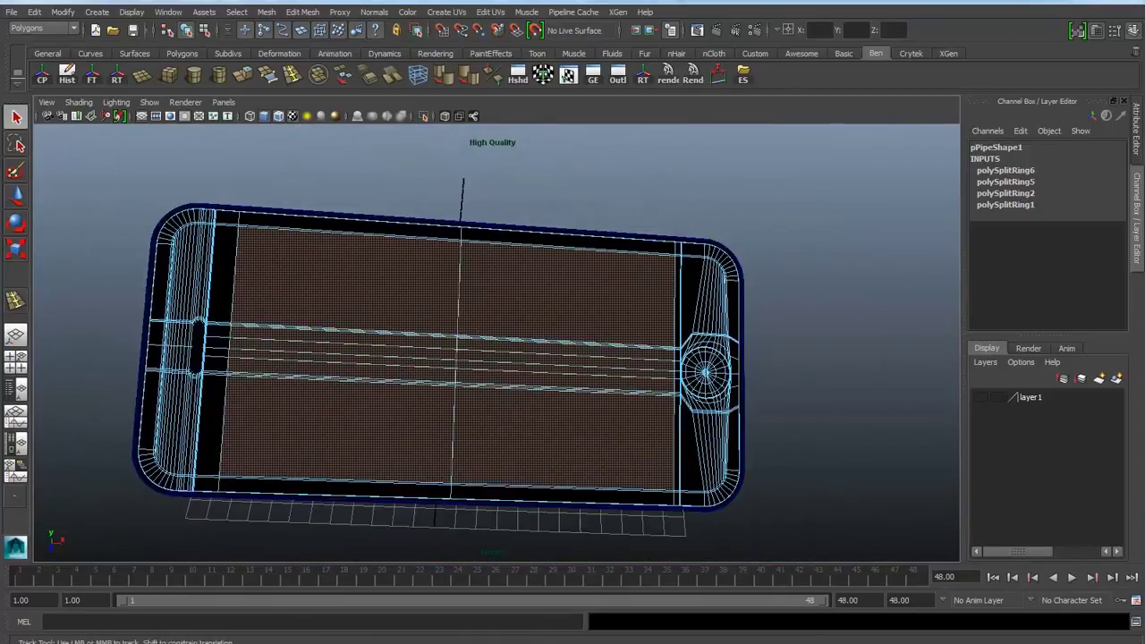
Step: Assign a new Surface Shader material to the selected display faces and delete the phone mesh's construction history
middle_click_drag(349, 349, 407, 320, "alt")
right_click_drag(407, 320, 452, 309, "alt")
left_click_drag(394, 291, 435, 332, "alt")
right_click_drag(436, 332, 435, 602)
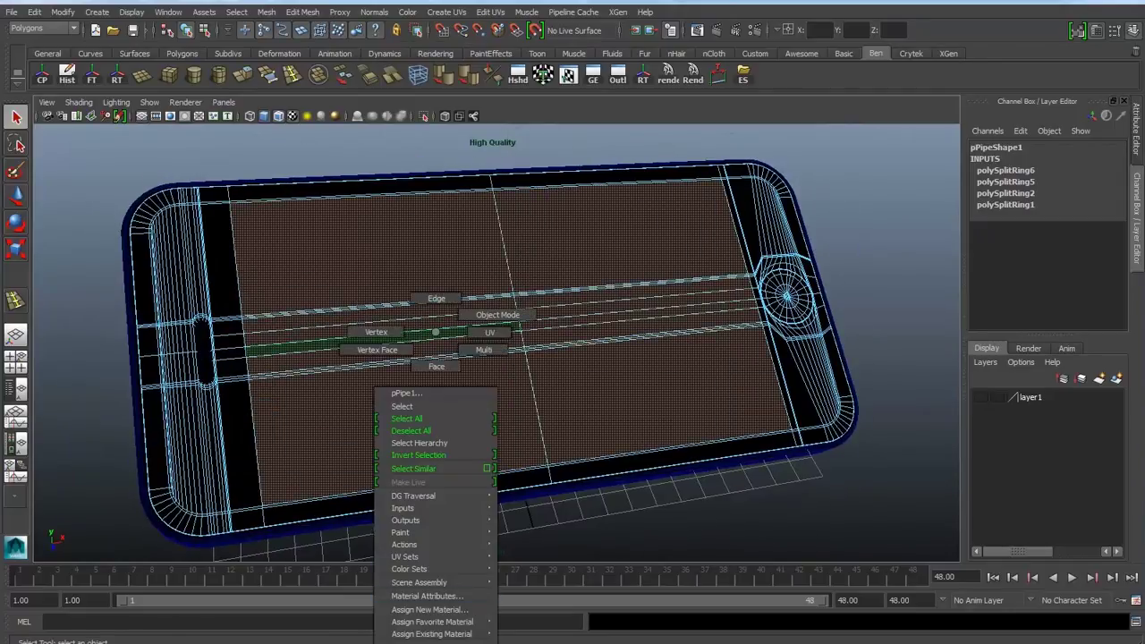
left_click(430, 609)
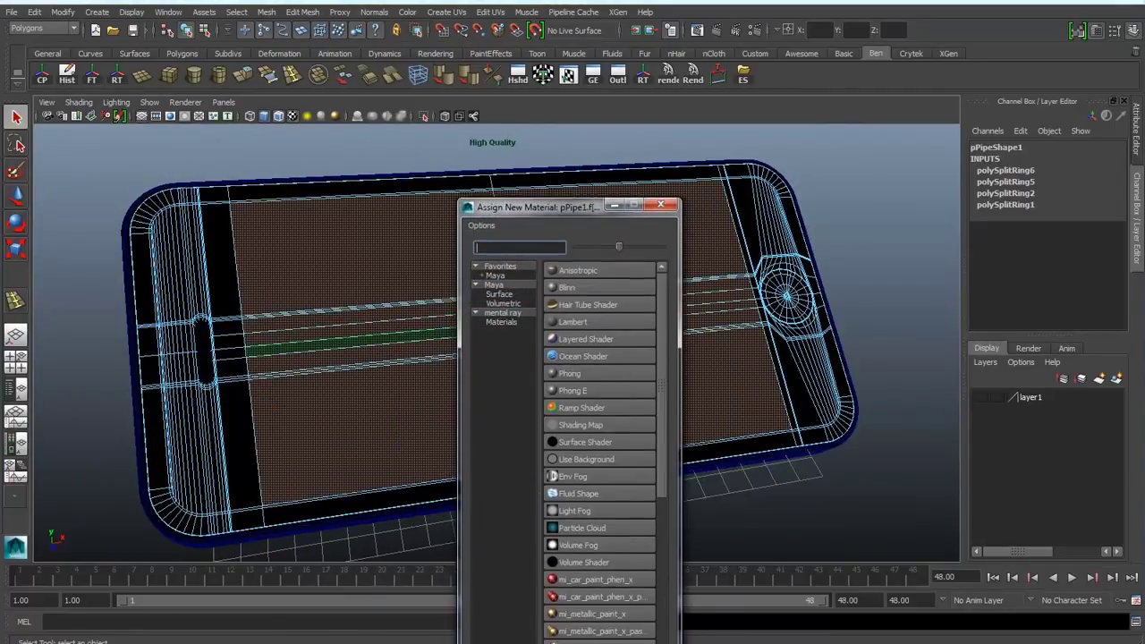
left_click_drag(537, 206, 572, 144)
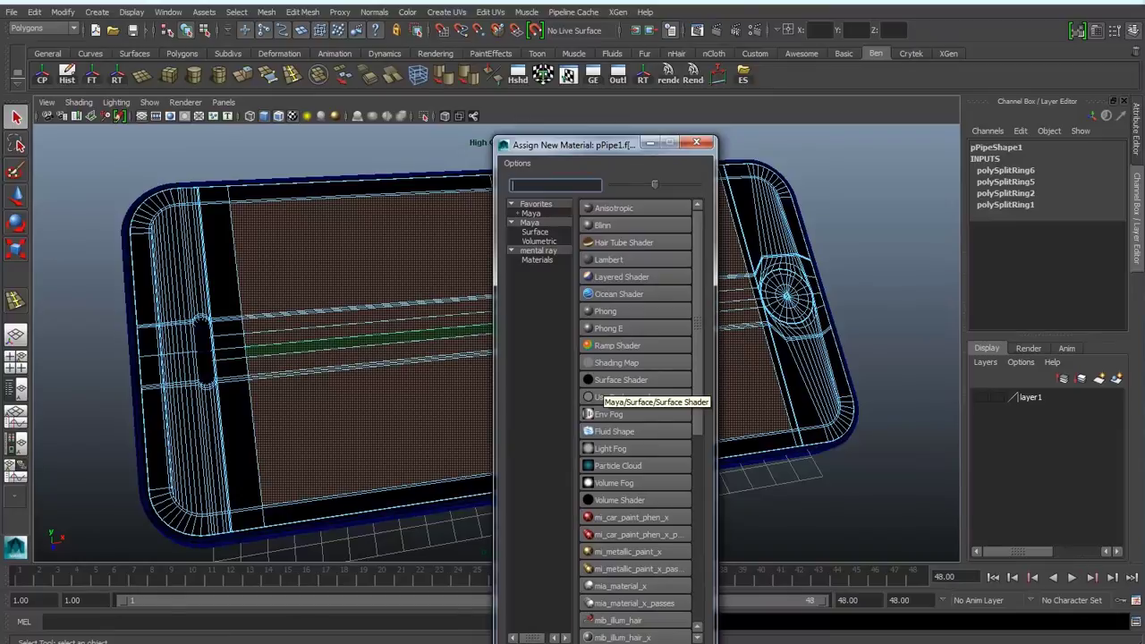
left_click(617, 381)
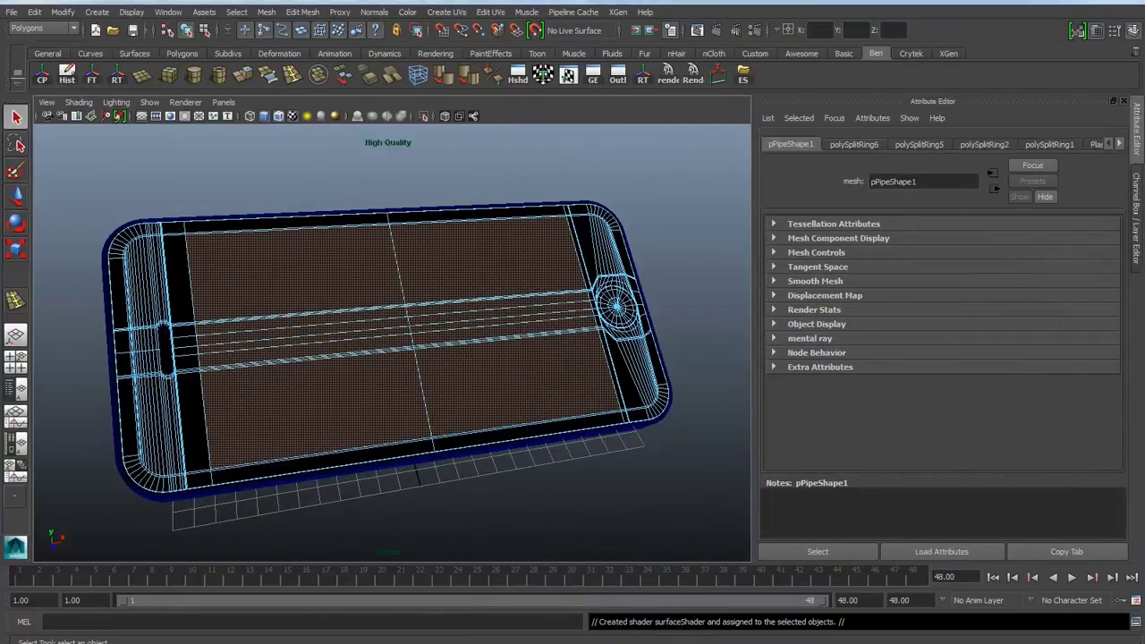
left_click(67, 75)
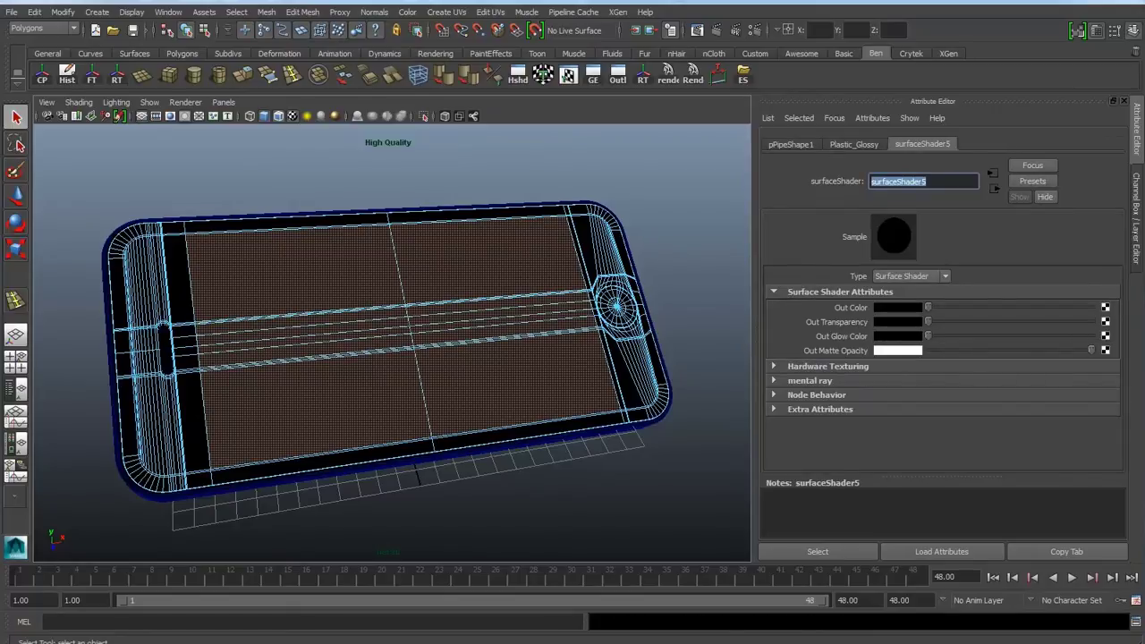
Step: Rename the new surface shader AnimatedScreen and start mapping a file texture to its Out Color
type("AnimatedScreen")
key("Return")
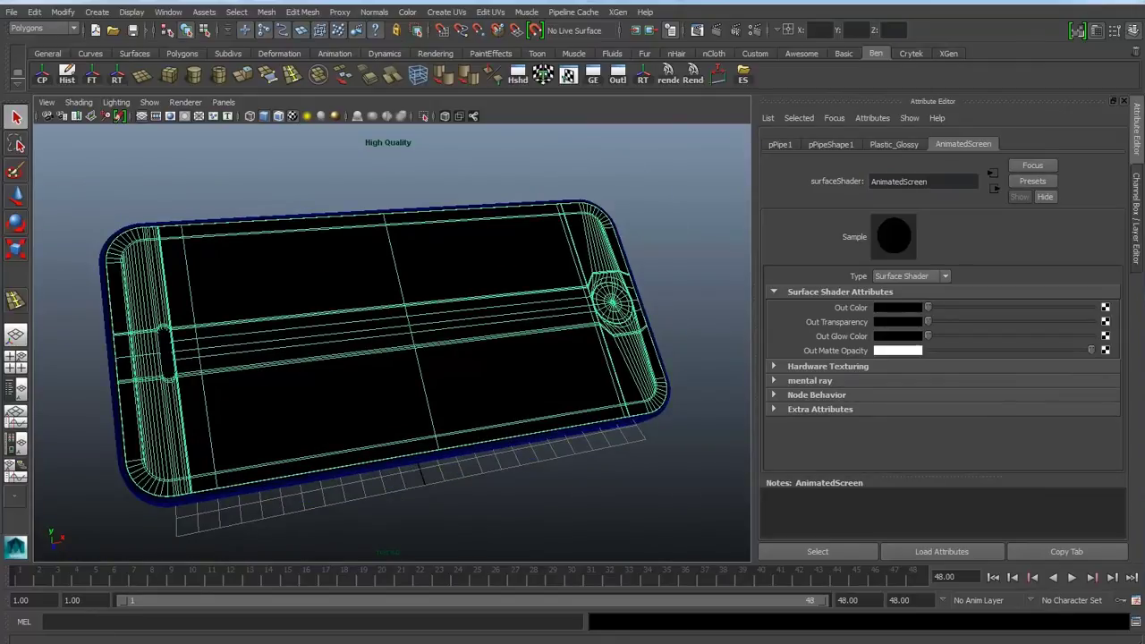
left_click(1105, 307)
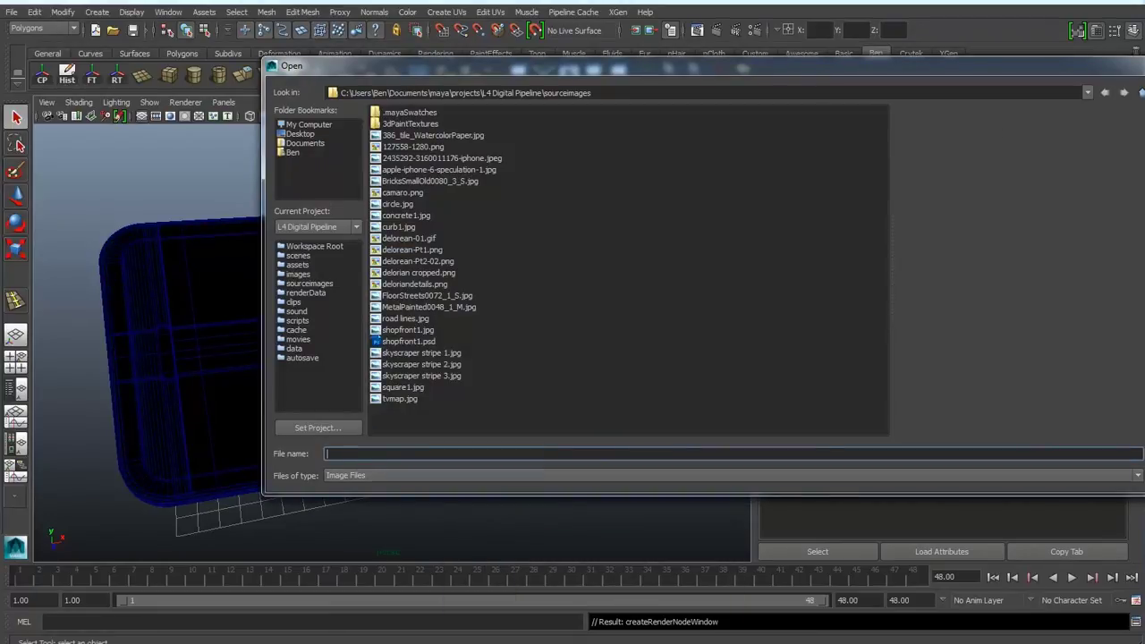
Step: Switch to Windows Explorer and bring up the Maya project's images folder beside the window showing the PhoneScreen1 frames
left_click(134, 642)
left_click(398, 630)
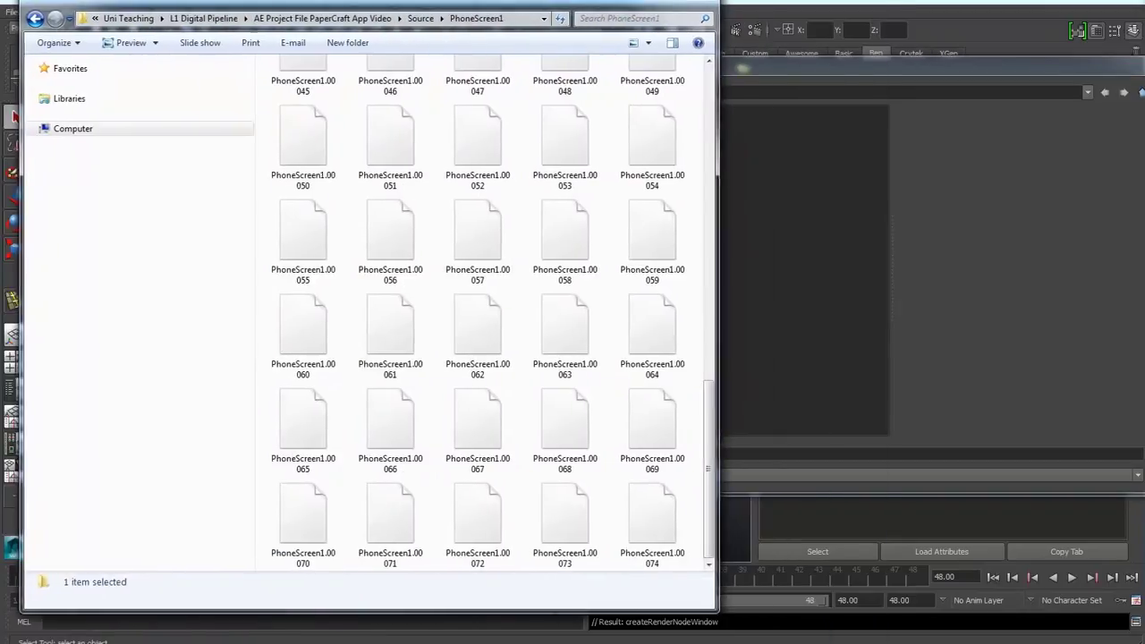
key("alt+Tab")
left_click_drag(895, 1, 817, 22)
left_click_drag(1144, 358, 1131, 358)
left_click(586, 205)
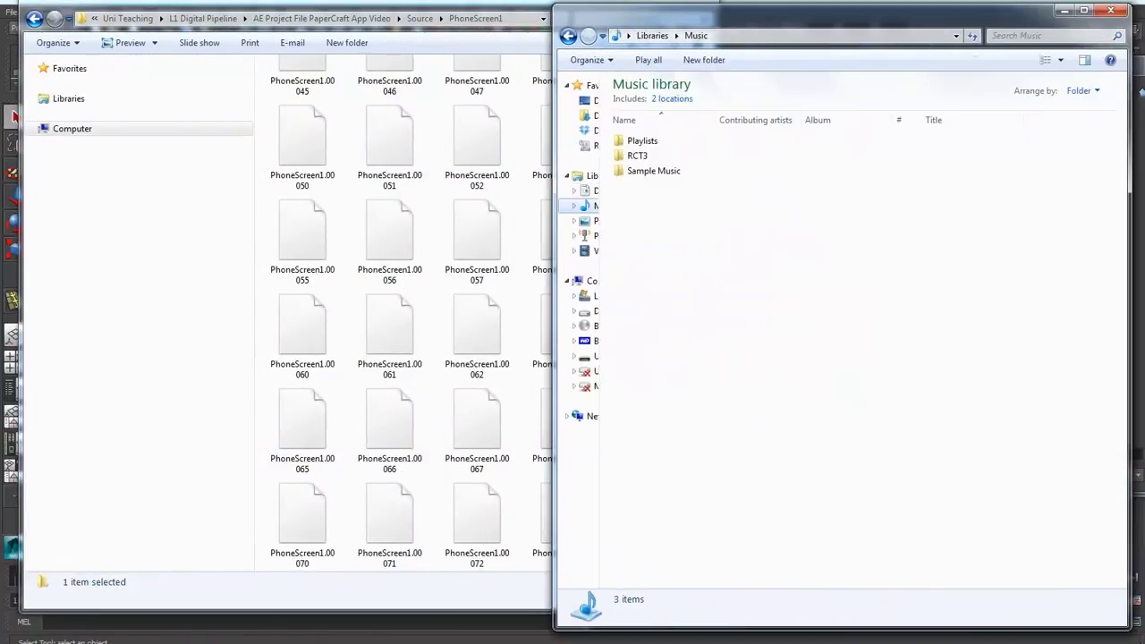
left_click(569, 36)
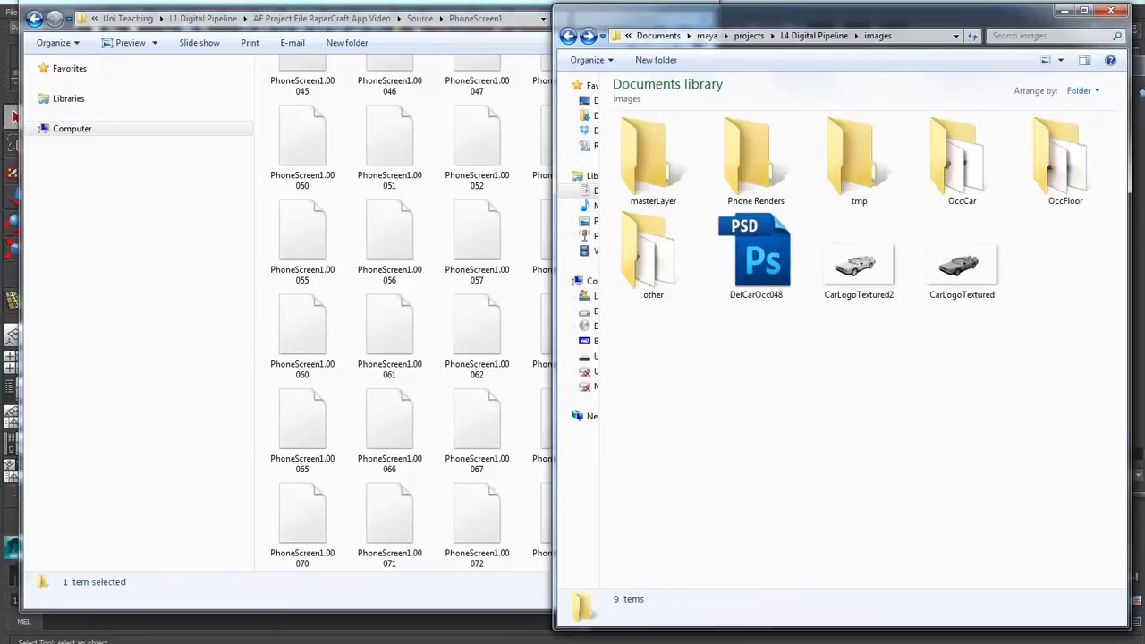
Step: Copy the PhoneScreen1 folder from the After Effects Source folder into the L4 Digital Pipeline project's sourceimages folder
left_click(392, 215)
scroll(391, 215, "up", 10)
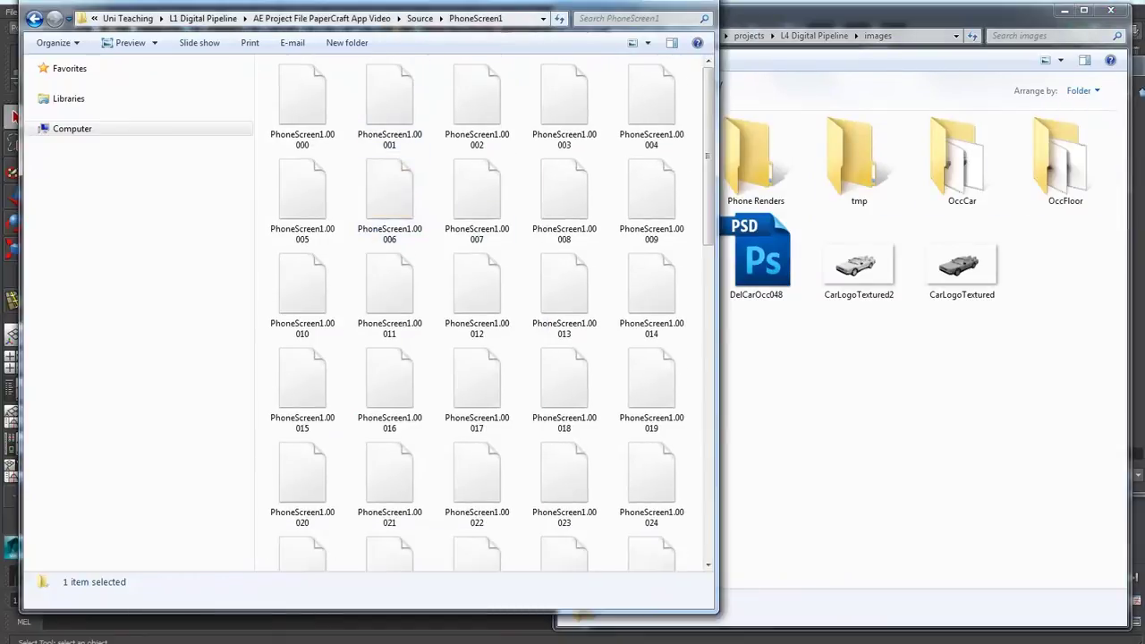
left_click(419, 19)
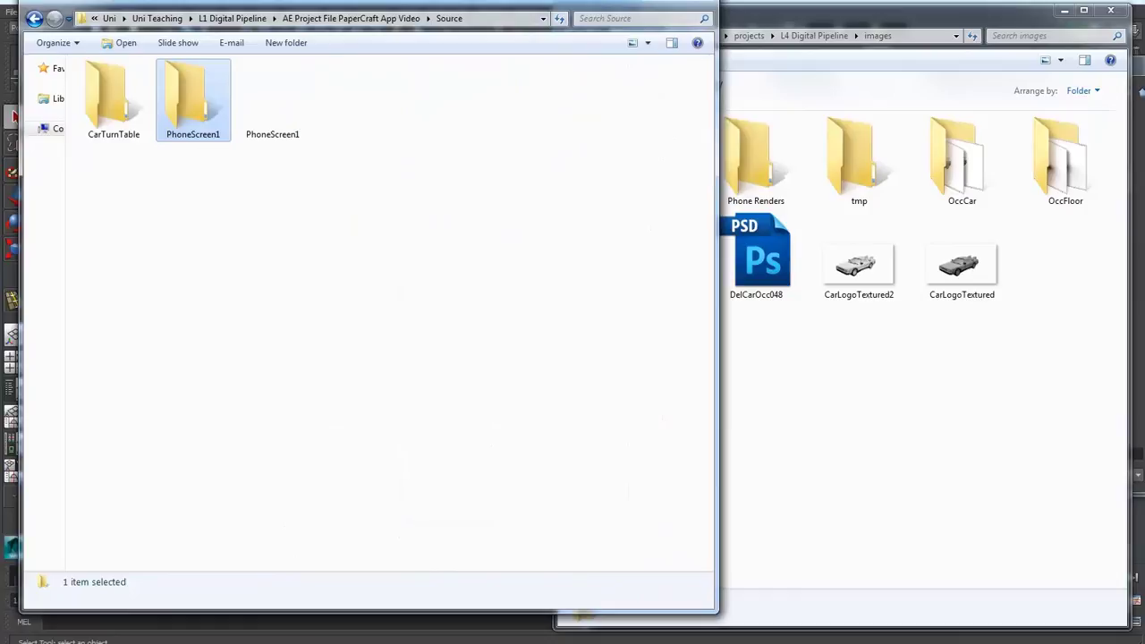
left_click(805, 375)
left_click(653, 257)
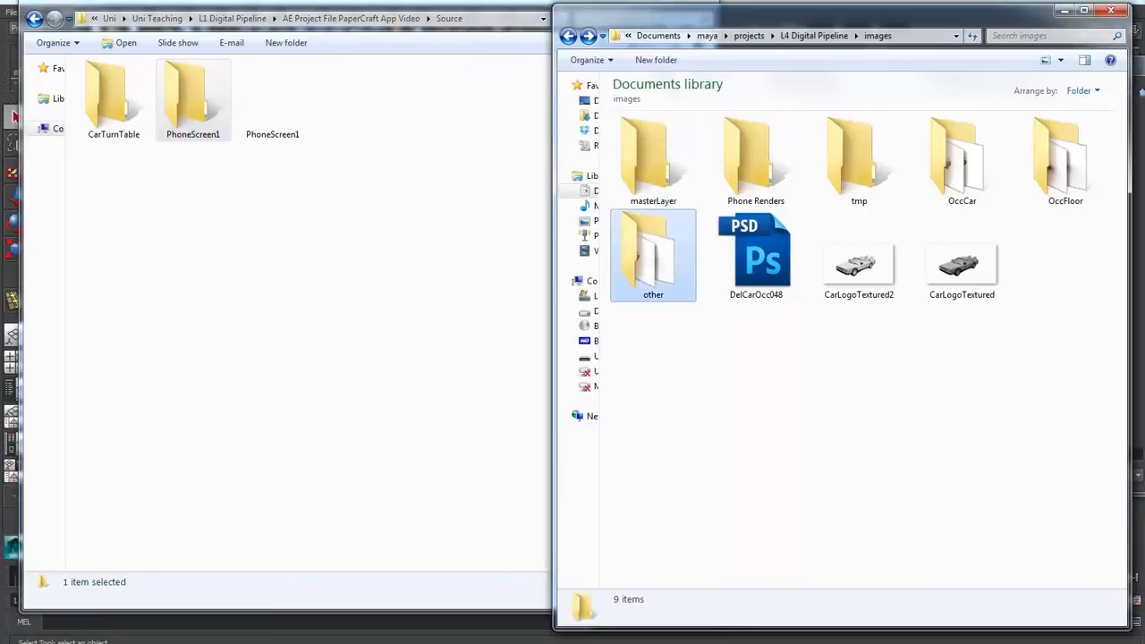
right_click(785, 391)
left_click(814, 36)
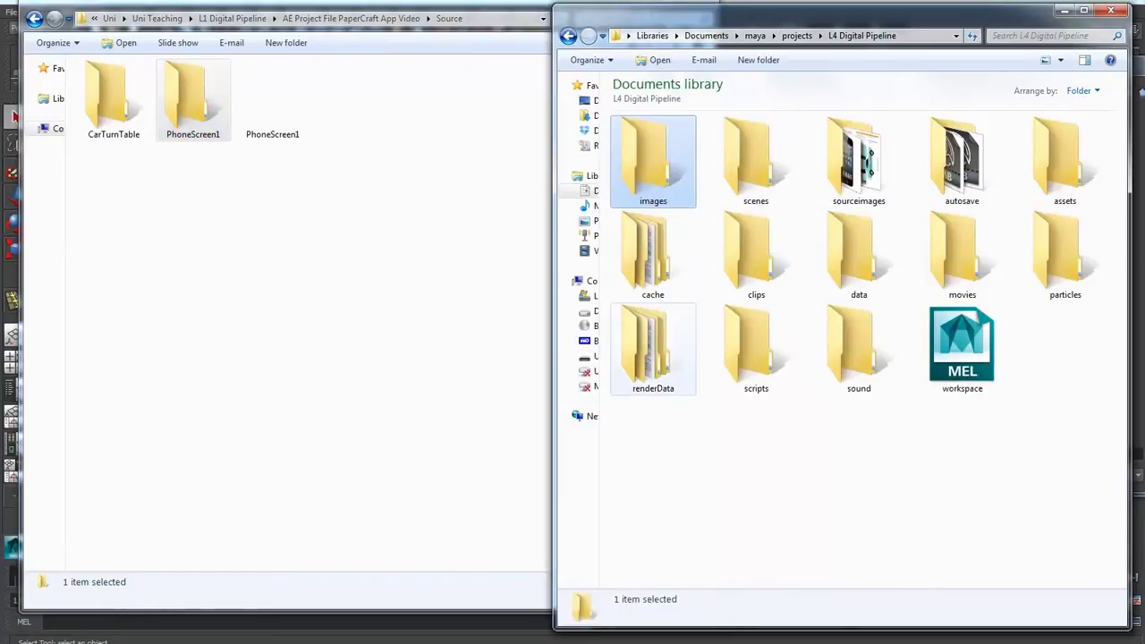
left_click(653, 257)
left_click(756, 349)
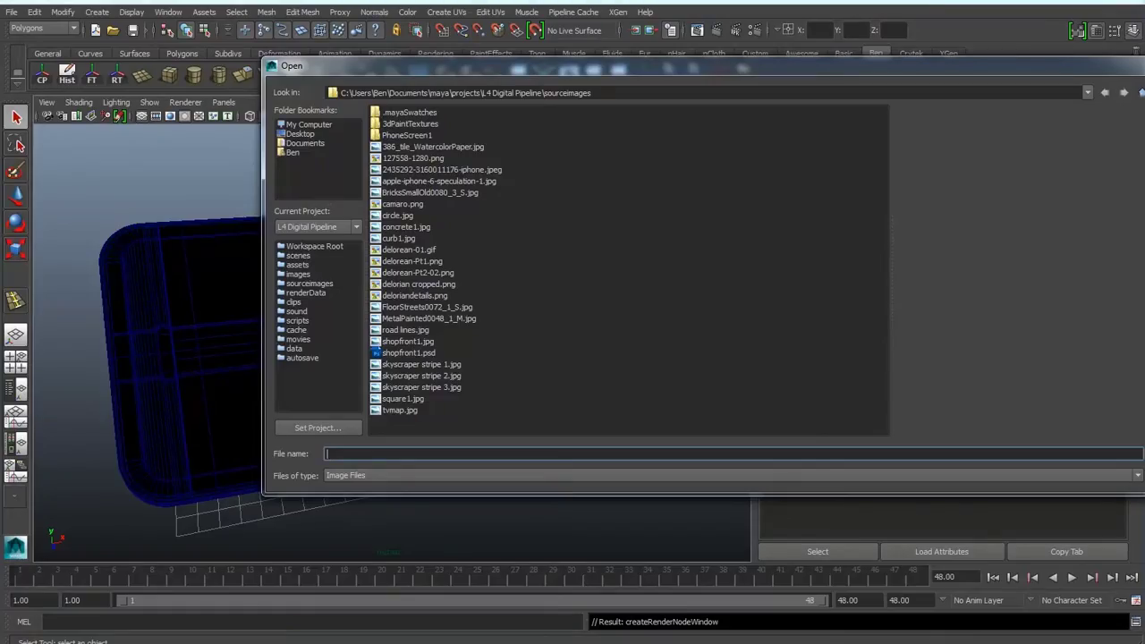
Step: Back in Maya, load PhoneScreen1.00000.jpg from the PhoneScreen1 folder as the shader's file texture
double_click(407, 135)
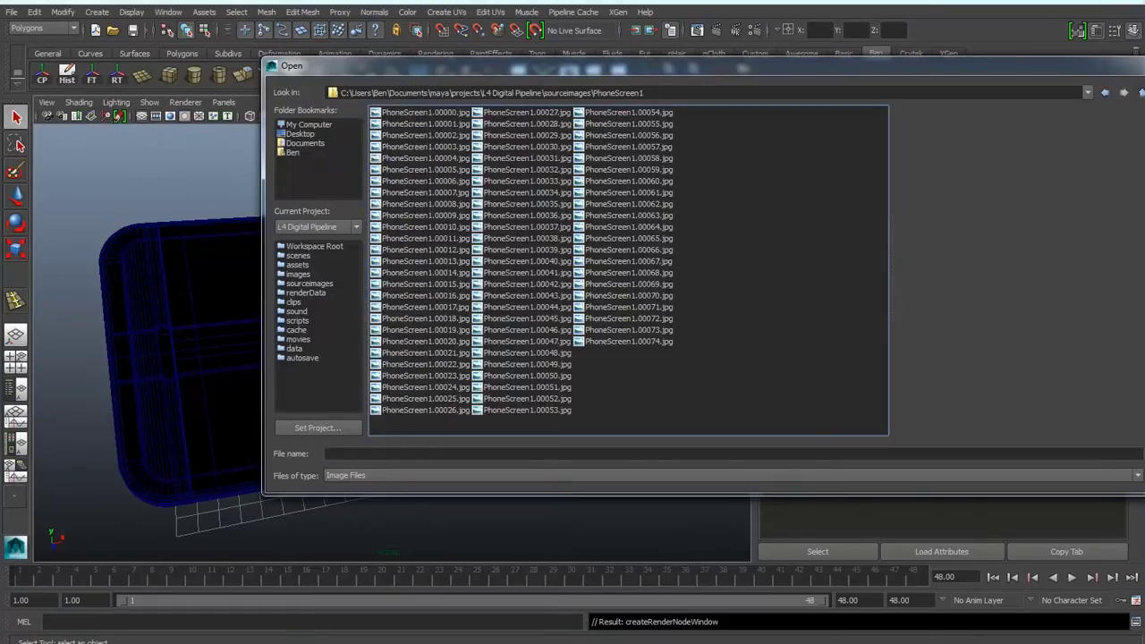
left_click(425, 112)
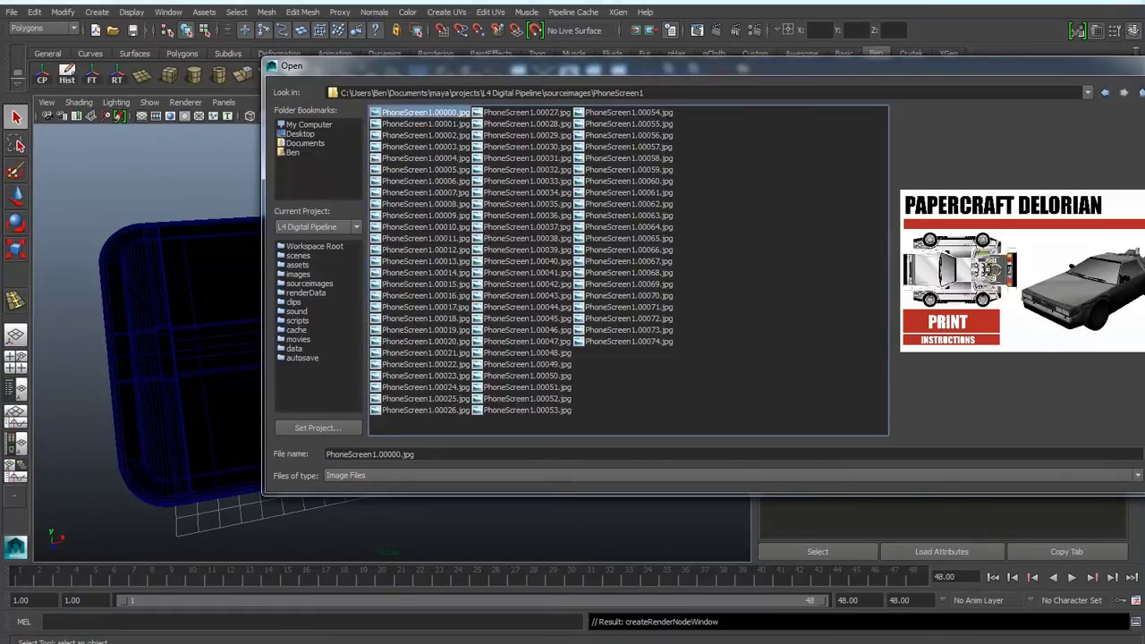
left_click_drag(680, 67, 249, 23)
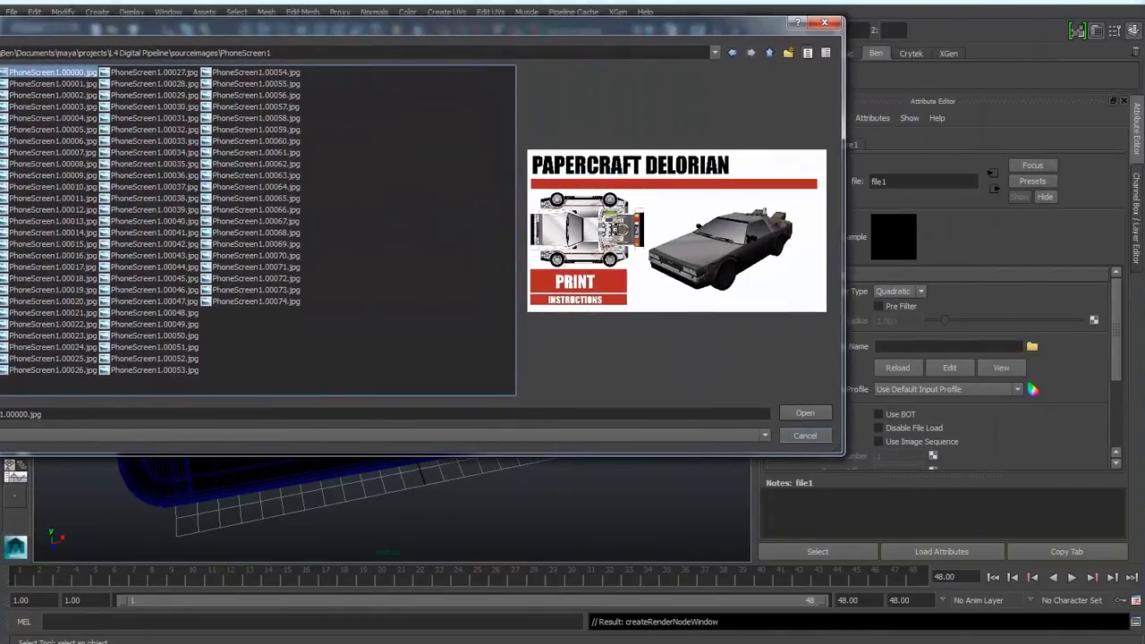
key("Return")
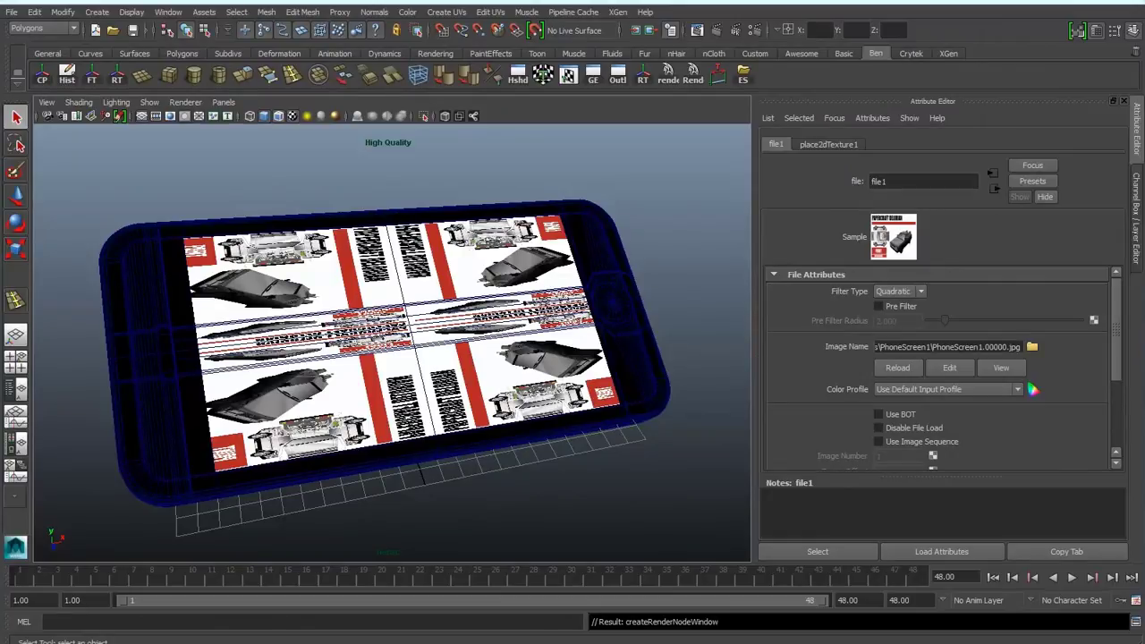
Step: Delete the phone mesh's front faces surrounding the textured display by inverting the display face selection
left_click(282, 271)
mouse_move(282, 271)
right_mouse_down()
mouse_move(288, 304)
mouse_move(283, 275)
right_mouse_up()
left_click_drag(283, 276, 261, 273, "alt")
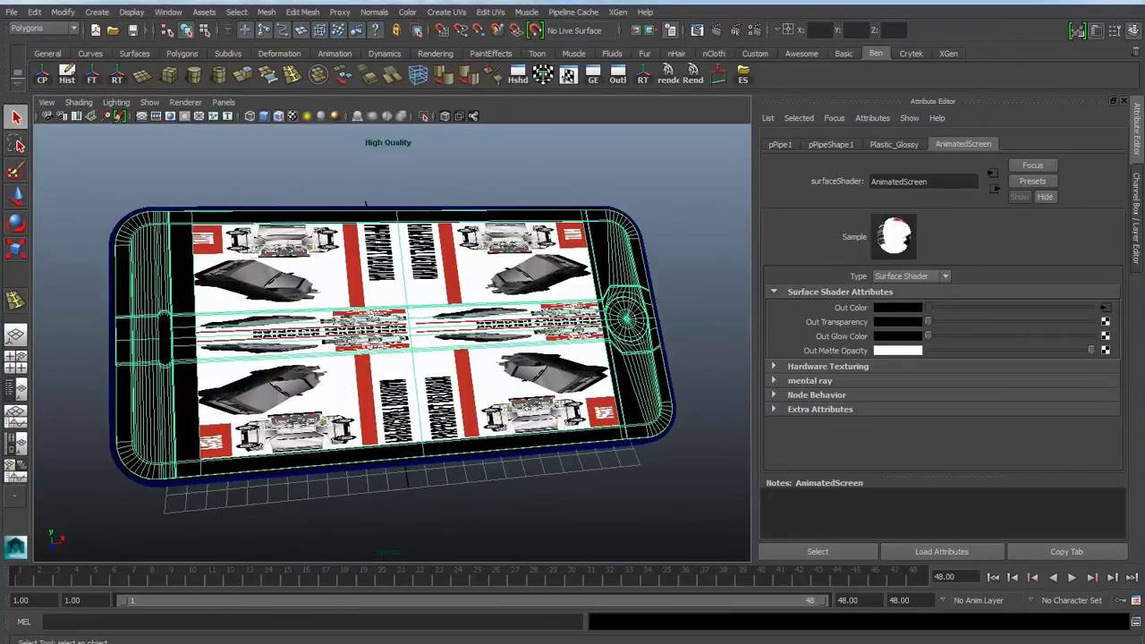
scroll(333, 284, "up", 2)
right_click_drag(335, 284, 338, 318)
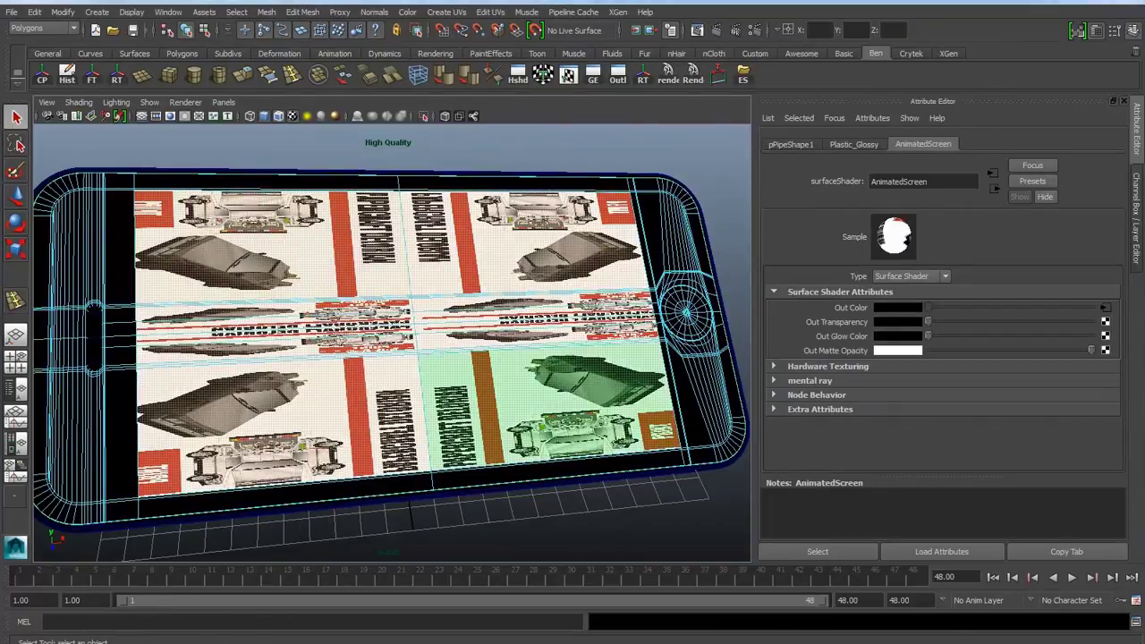
scroll(510, 394, "down", 2)
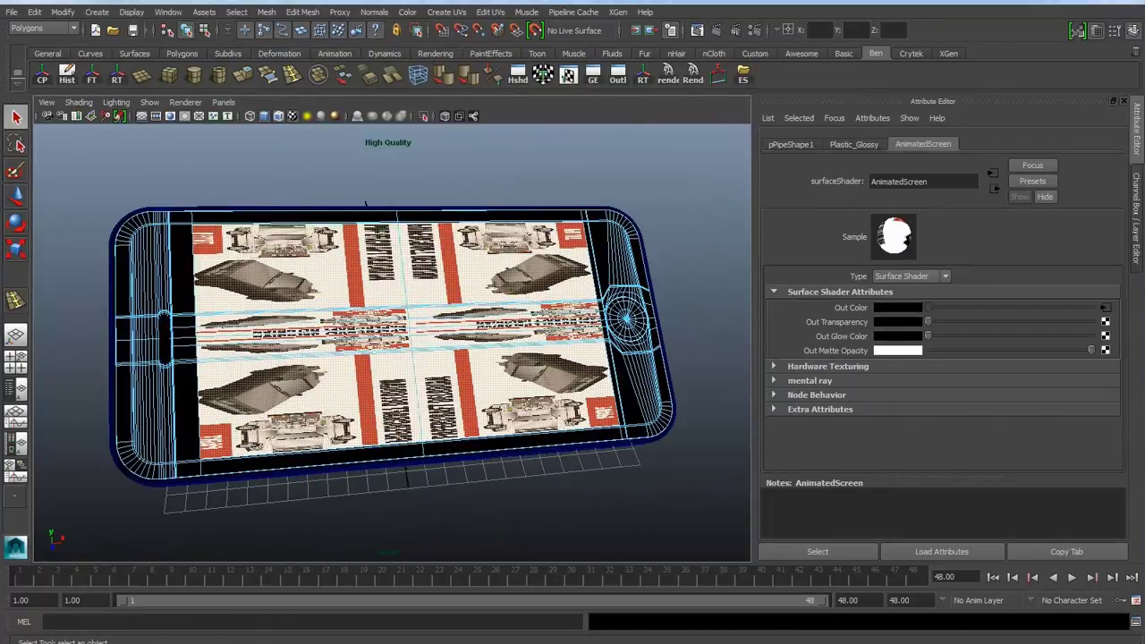
scroll(394, 340, "down", 3)
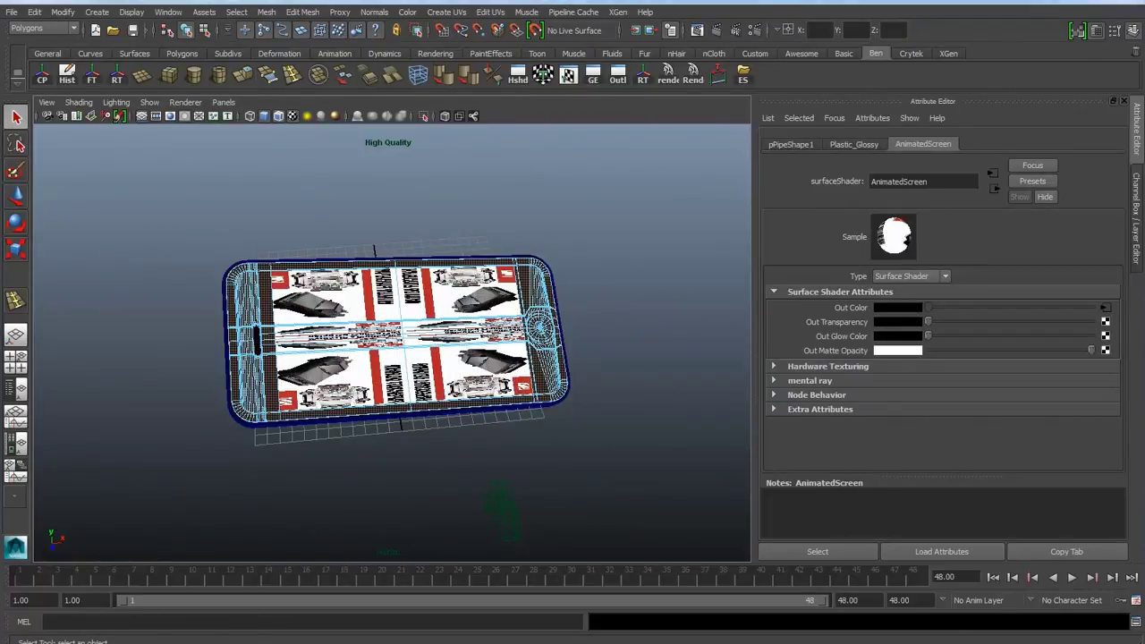
left_click(519, 456)
right_click_drag(223, 322, 273, 305)
left_click(255, 308)
scroll(255, 308, "up", 4)
key("Delete")
Step: Delete the phone's metal frame and the black back faces beneath the textured display
left_click(119, 309)
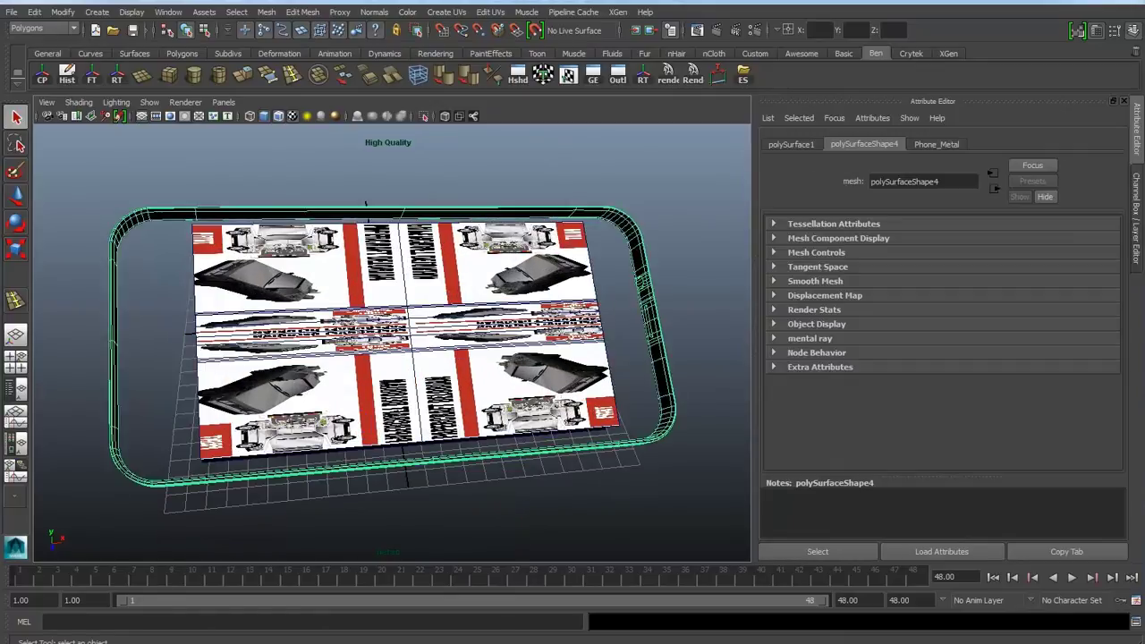
key("Delete")
scroll(391, 343, "down", 2)
left_click_drag(358, 367, 489, 287, "alt")
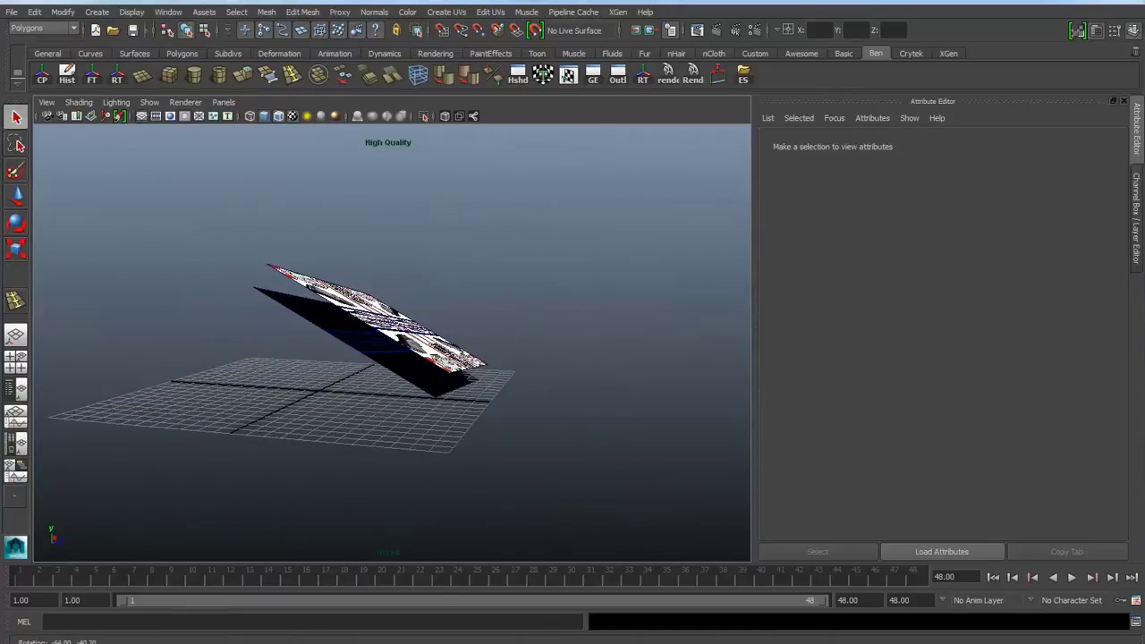
left_click(394, 329)
left_click_drag(393, 329, 434, 332, "alt")
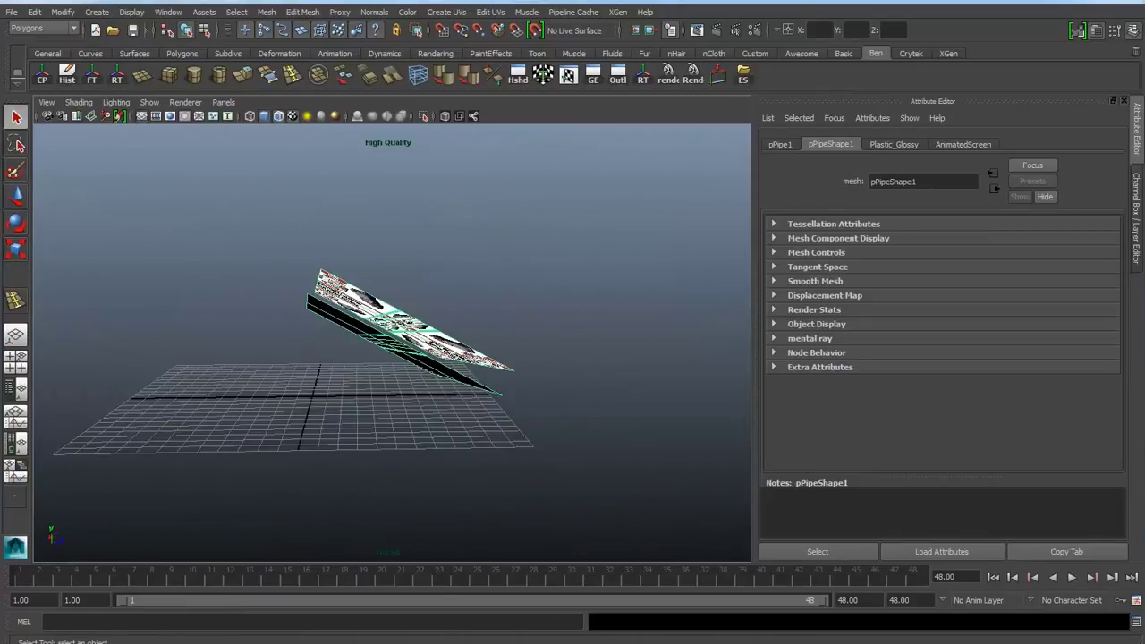
right_click_drag(389, 348, 389, 387)
left_click_drag(349, 390, 427, 354)
key("Delete")
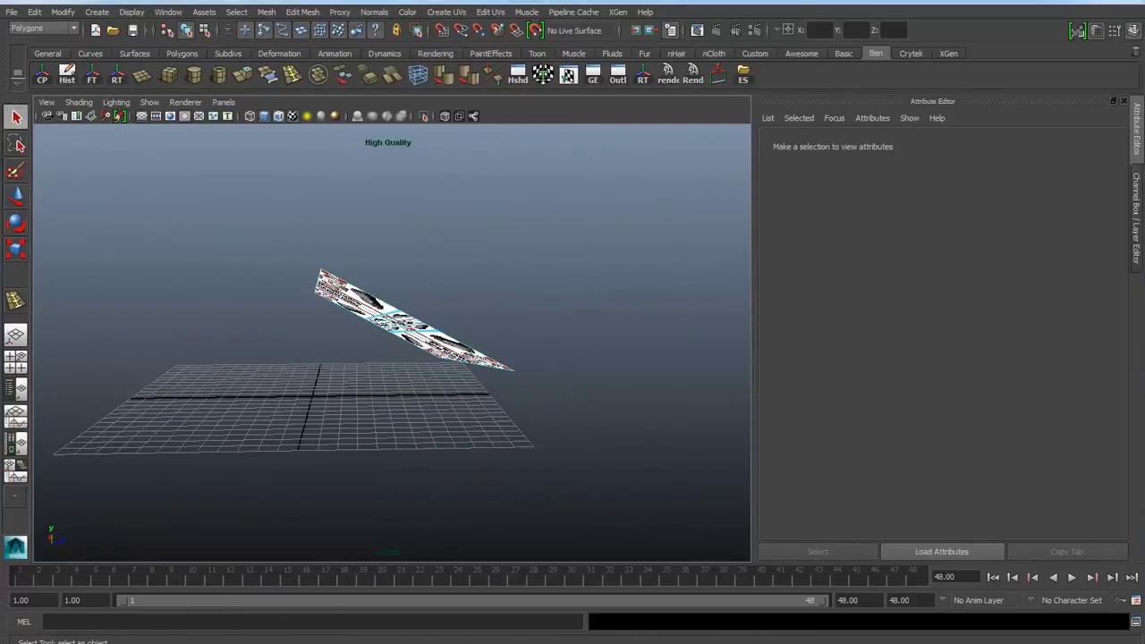
Step: Look at the remaining display mesh through camera1 and play back the animation
left_click_drag(483, 313, 322, 345, "alt")
right_click_drag(394, 332, 434, 299)
scroll(403, 331, "up", 5)
left_click_drag(393, 331, 427, 333, "alt")
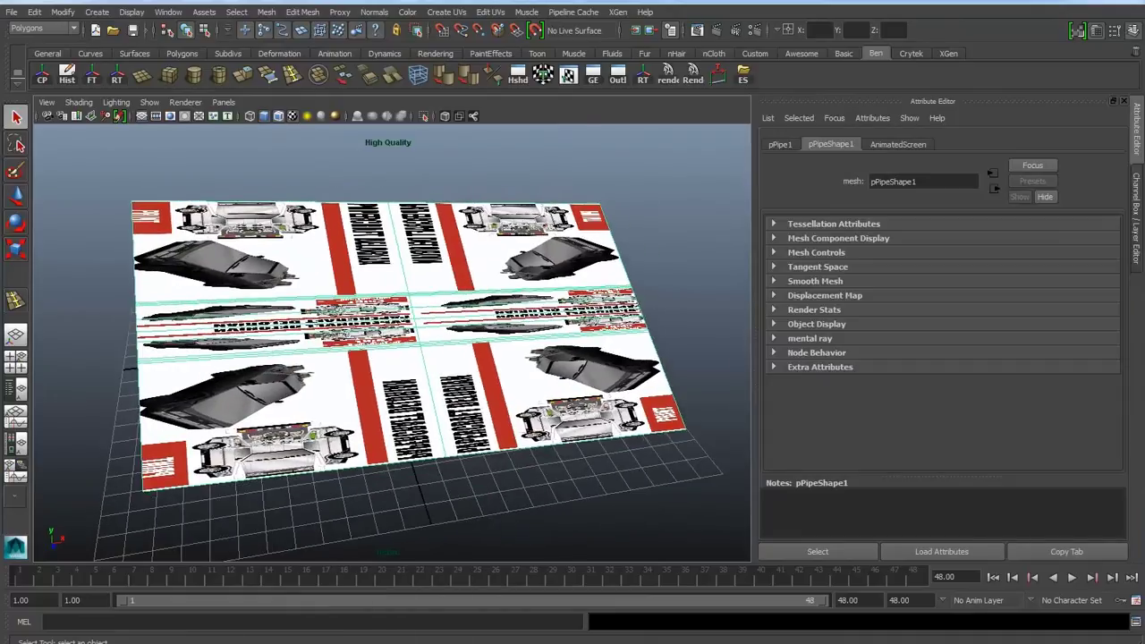
left_click(358, 172)
left_click(224, 102)
mouse_move(264, 115)
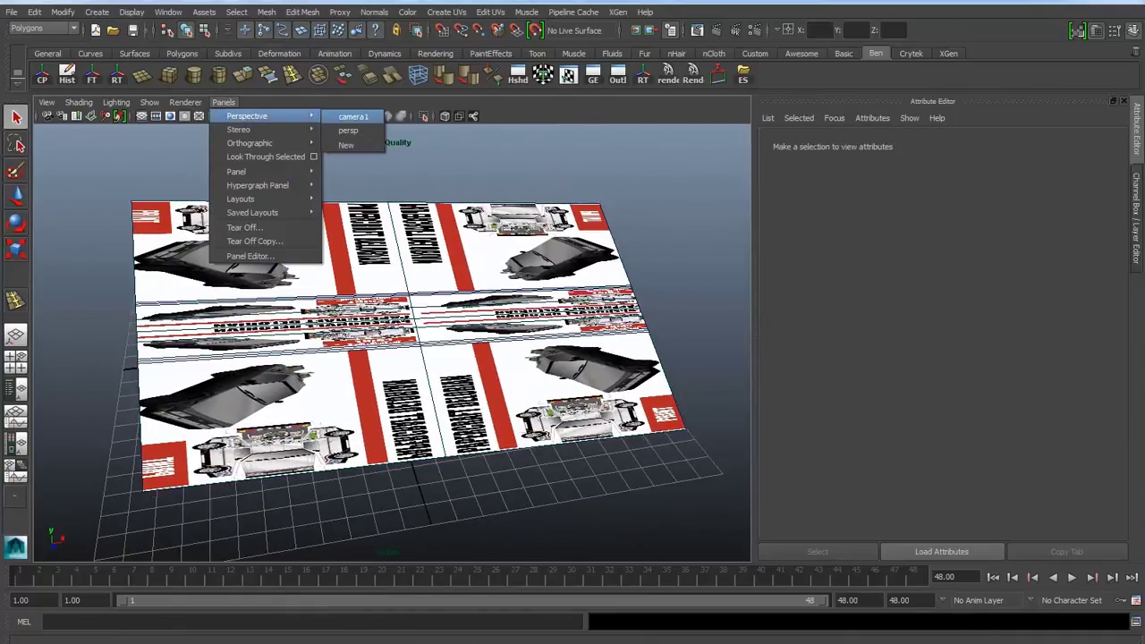
left_click(349, 116)
key("alt+v")
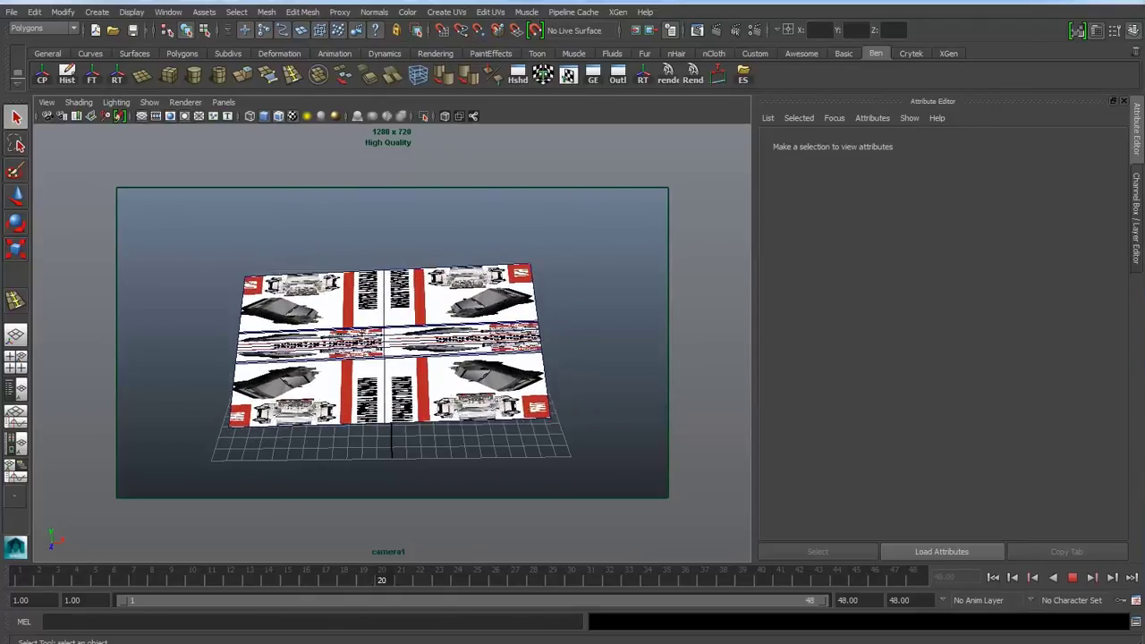
Step: Switch the perspective viewport's renderer to Viewport 2.0
left_click(185, 102)
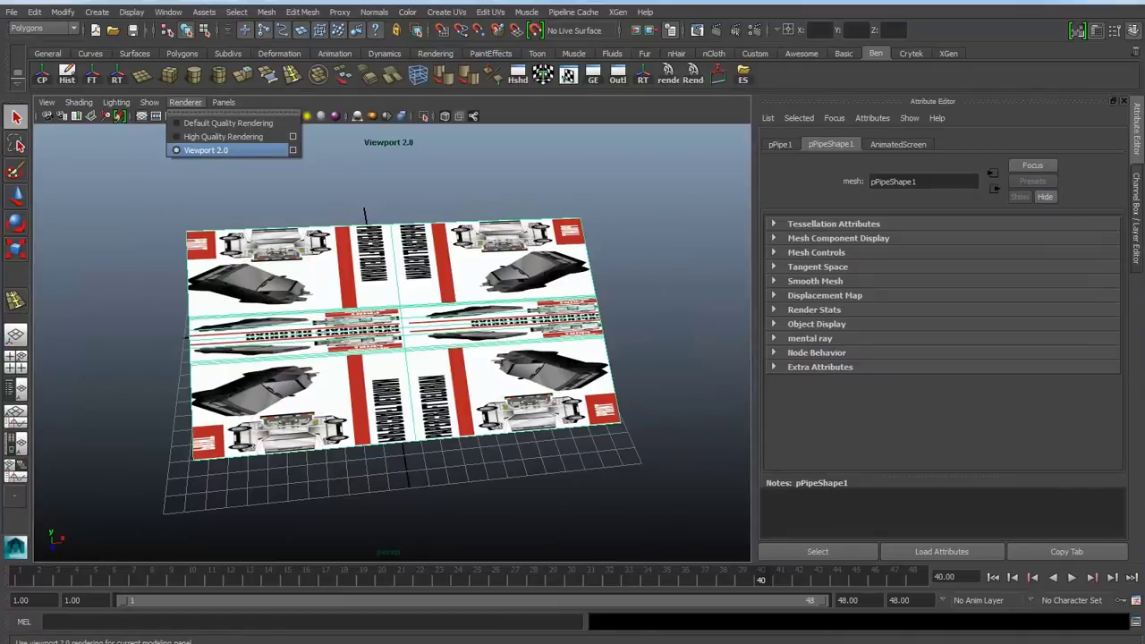
left_click(206, 150)
left_click_drag(394, 340, 442, 343, "alt")
middle_click_drag(394, 340, 466, 324, "alt")
right_click_drag(429, 331, 483, 331, "alt")
middle_click_drag(474, 331, 413, 334, "alt")
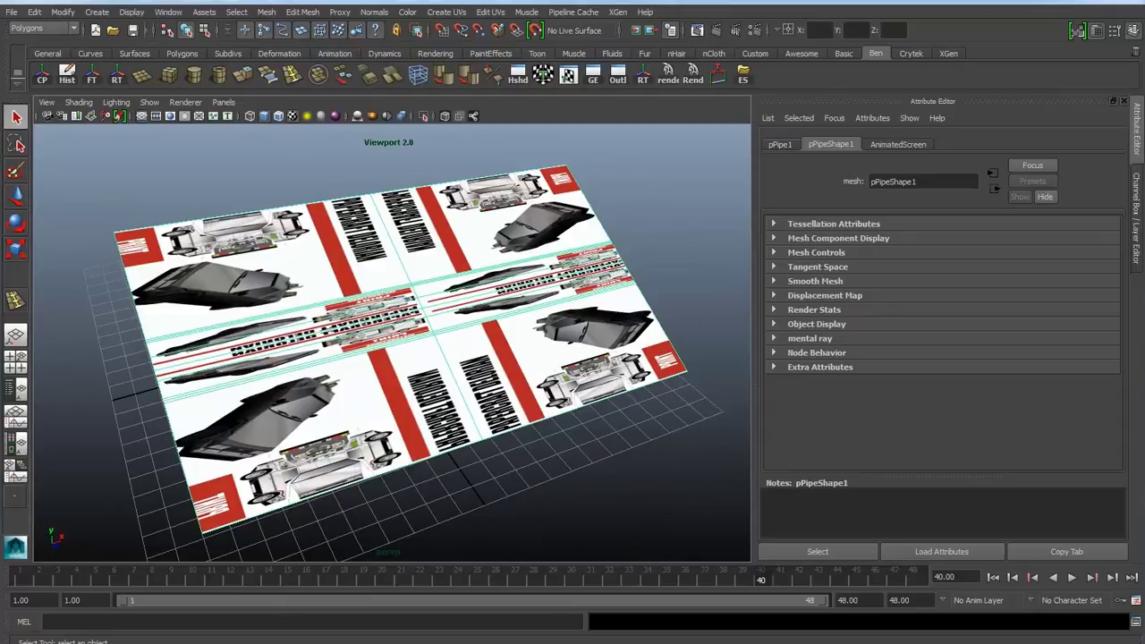
Step: Apply Automatic Mapping with 6 planes to the display mesh and return to object selection
left_click(446, 12)
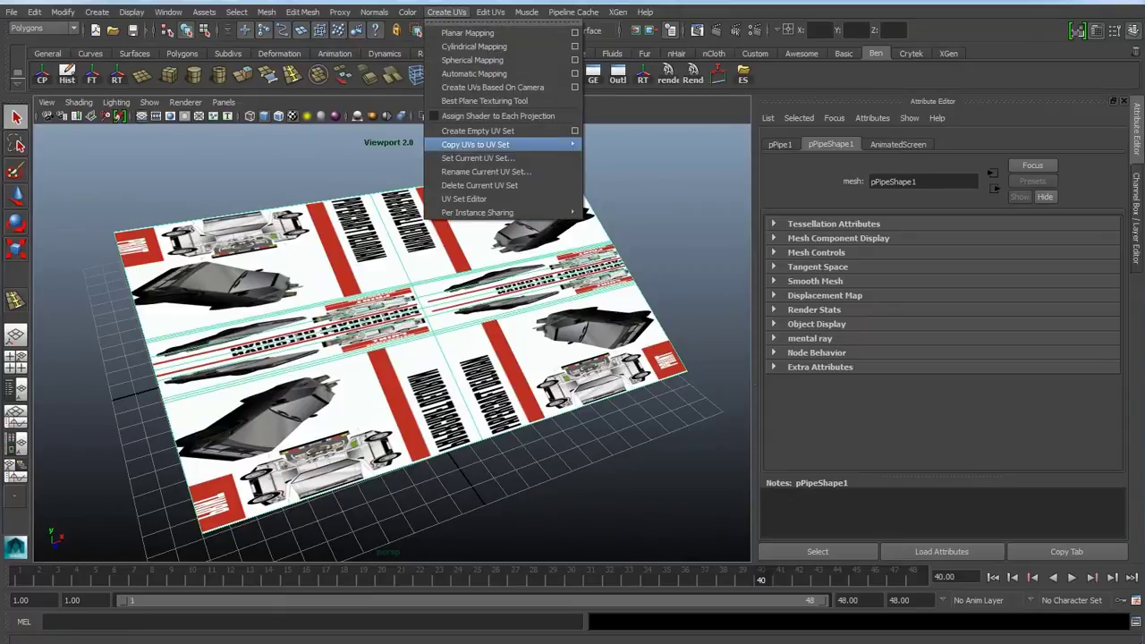
left_click(446, 12)
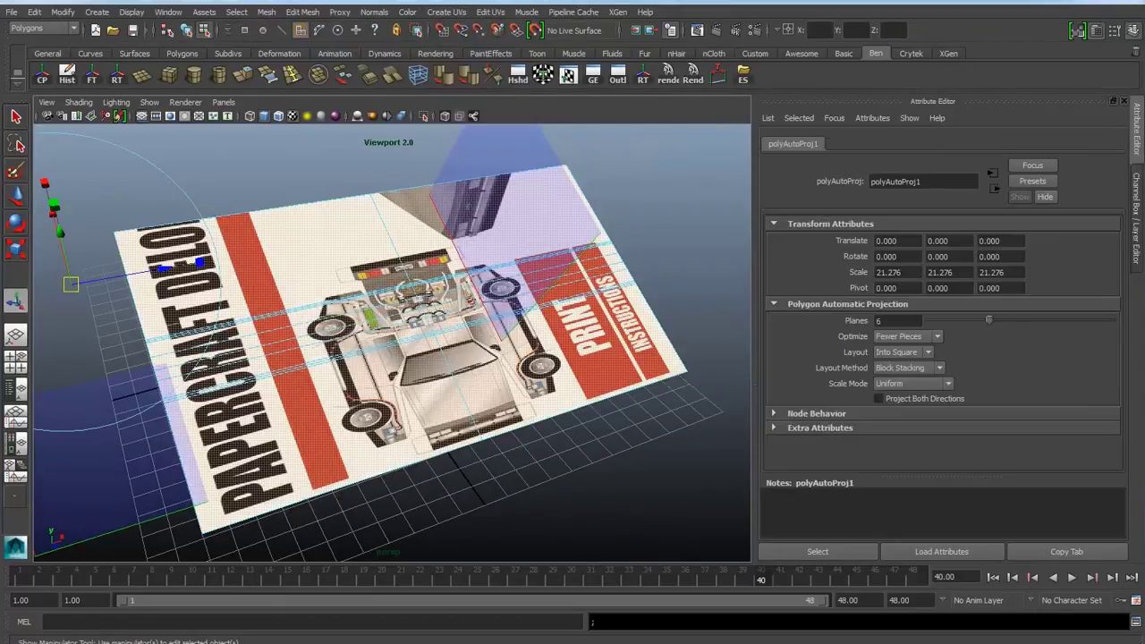
right_click_drag(454, 215, 516, 196)
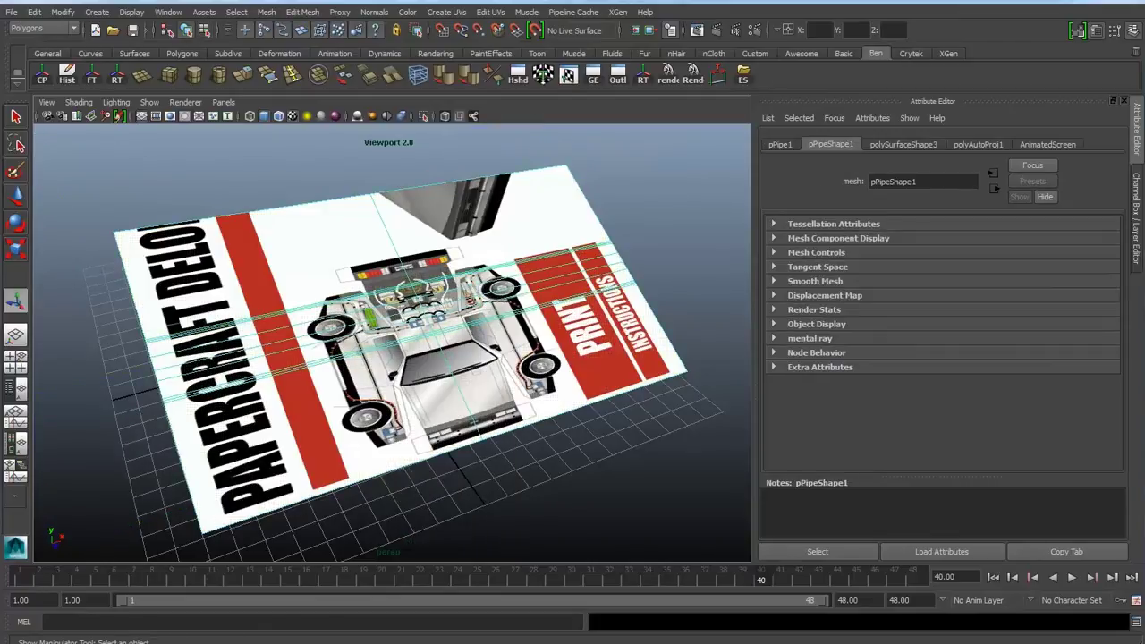
Step: Open the UV Texture Editor for the display mesh and select all its UVs
left_click(568, 75)
scroll(440, 255, "down", 8)
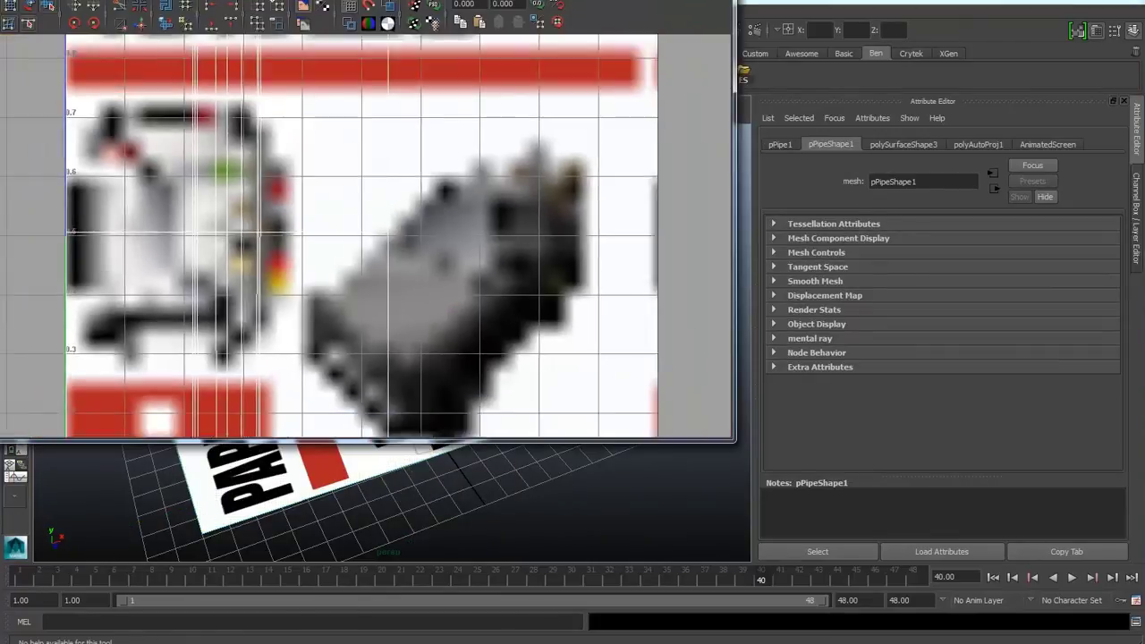
scroll(316, 266, "up", 2)
right_click_drag(315, 265, 368, 266)
left_click_drag(214, 100, 419, 376)
scroll(409, 249, "up", 7)
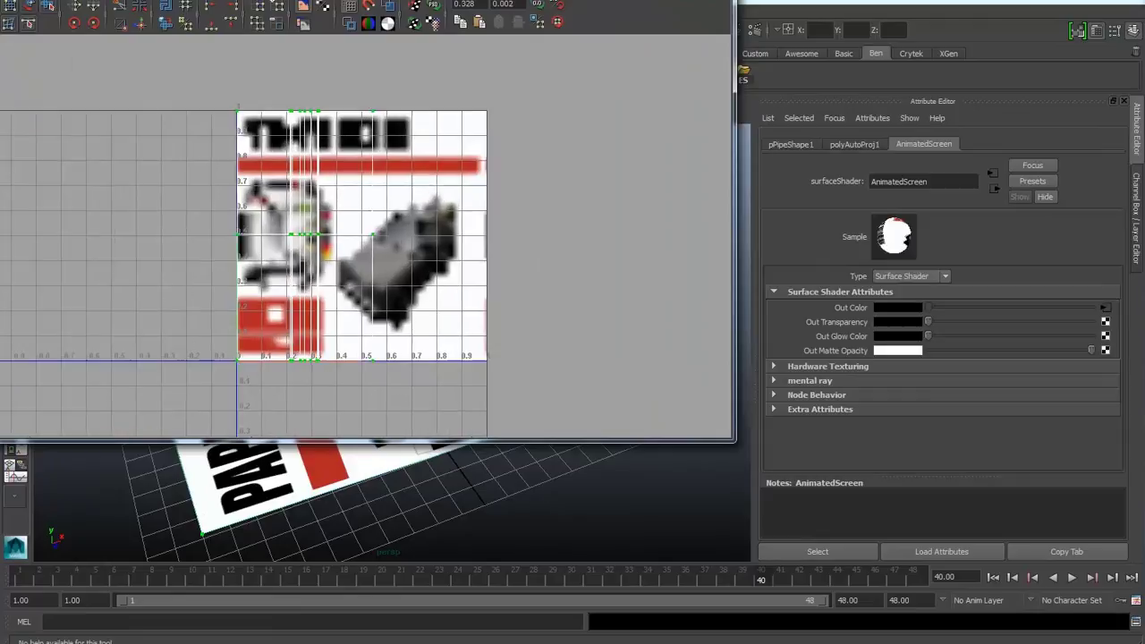
scroll(358, 242, "down", 6)
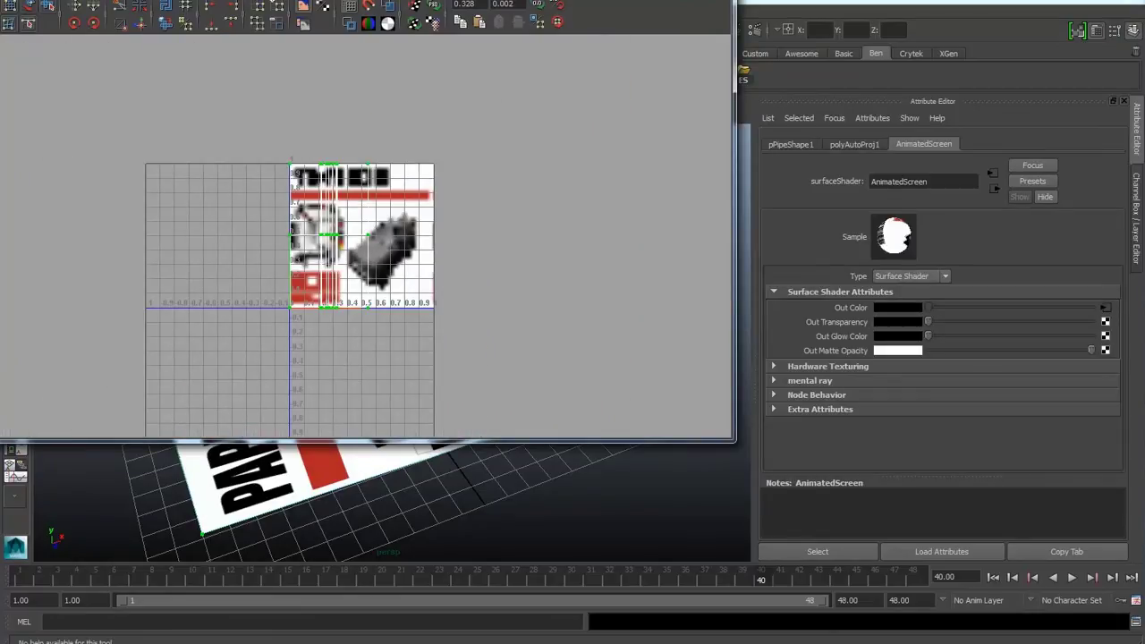
left_click_drag(108, 1, 486, 39)
Step: Rotate the display mesh's UVs counterclockwise in 45-degree increments until the texture's PAPERCRAFT DELORIAN title runs along the mesh's long side
left_click(471, 95)
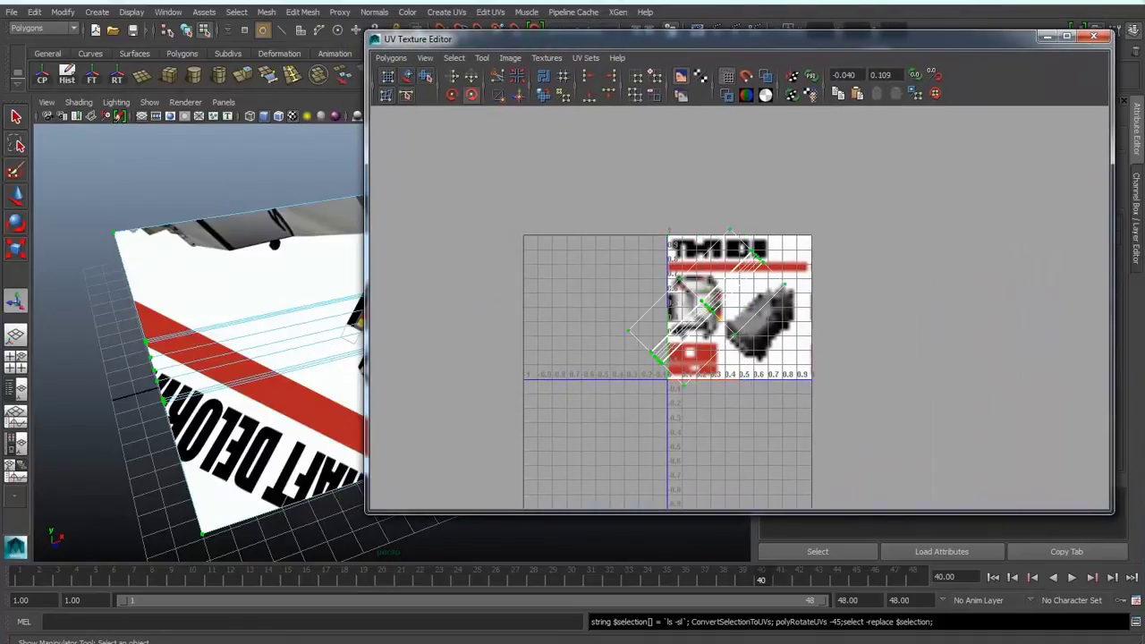
left_click(452, 95)
left_click(452, 95)
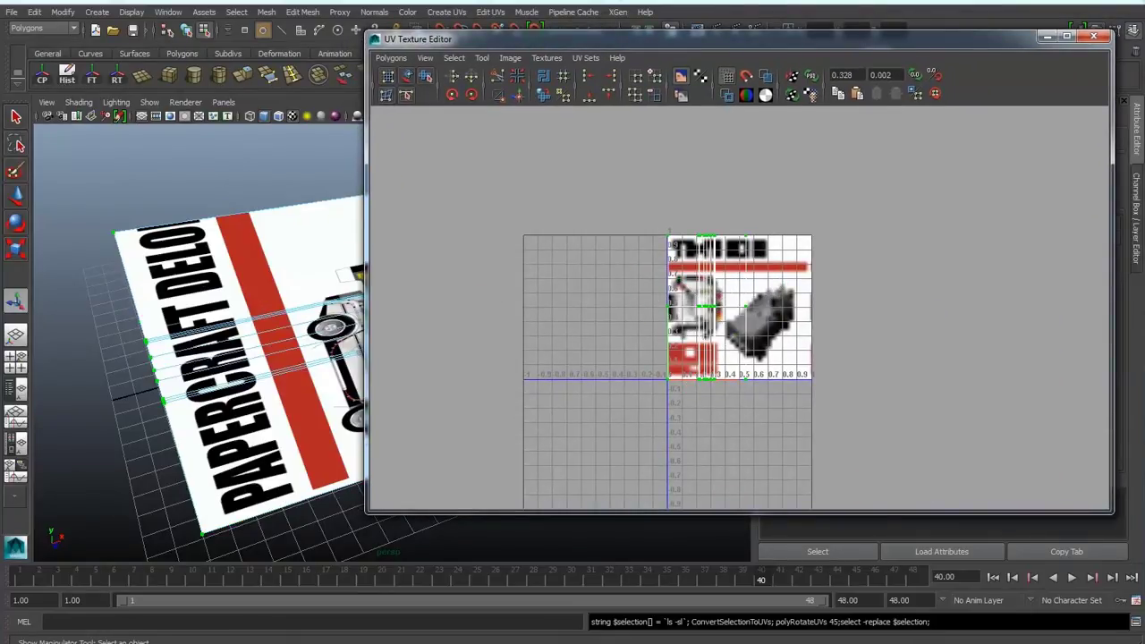
left_click(451, 94)
left_click(452, 95)
Step: Move the rotated UV shell to the top of the 0–1 texture square, aligning its edges with the square's upper corners
left_click_drag(367, 172, 703, 171)
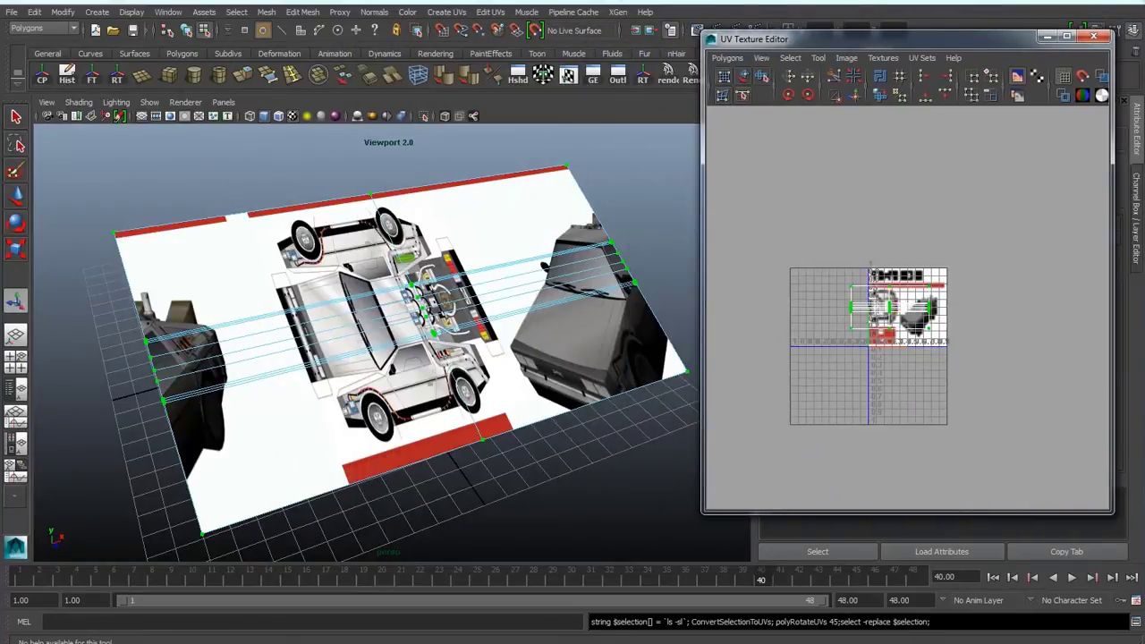
scroll(907, 305, "up", 2)
scroll(907, 305, "up", 2)
key("w")
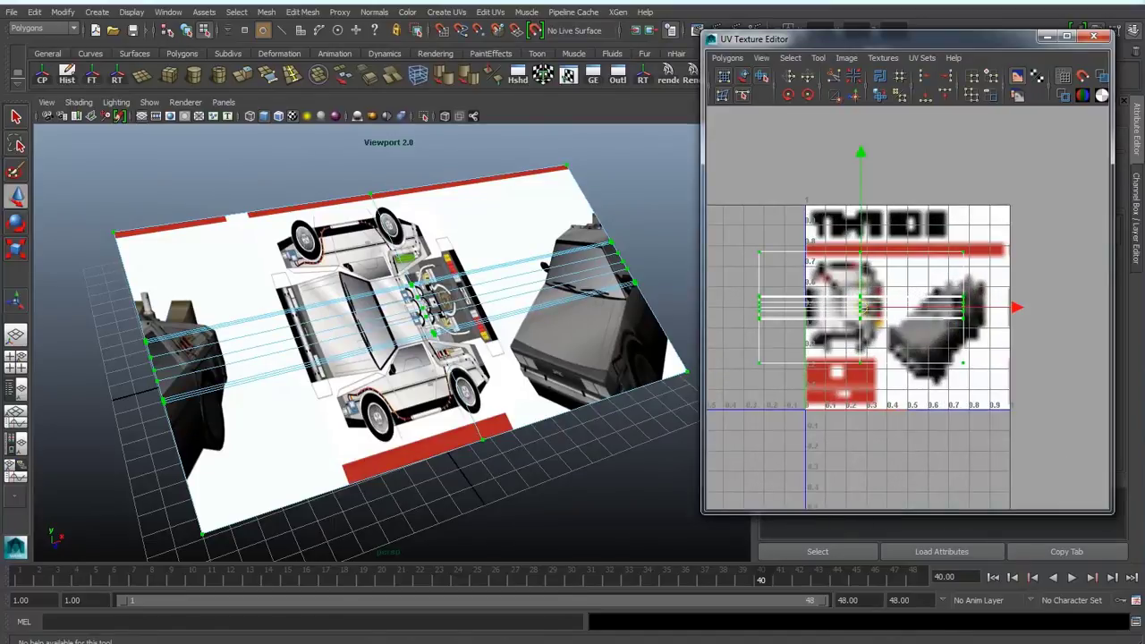
left_click_drag(860, 306, 906, 261)
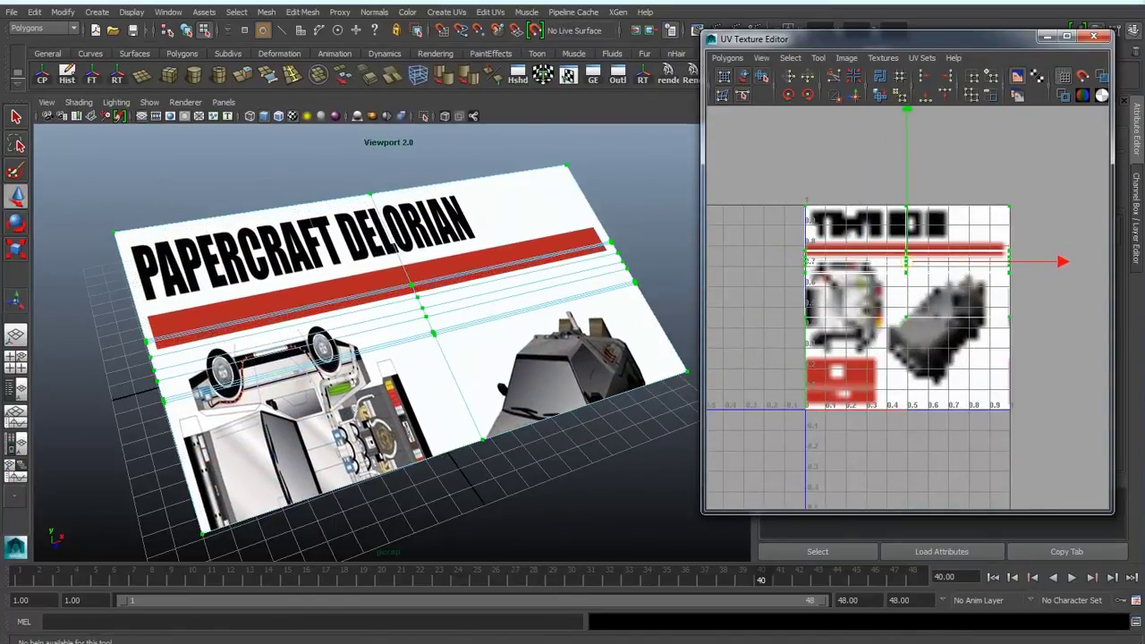
Step: Stretch the UV shell vertically and shift it down until it fills the whole height of the 0–1 texture square
key("r")
left_click_drag(907, 112, 907, 11)
scroll(906, 305, "down", 1)
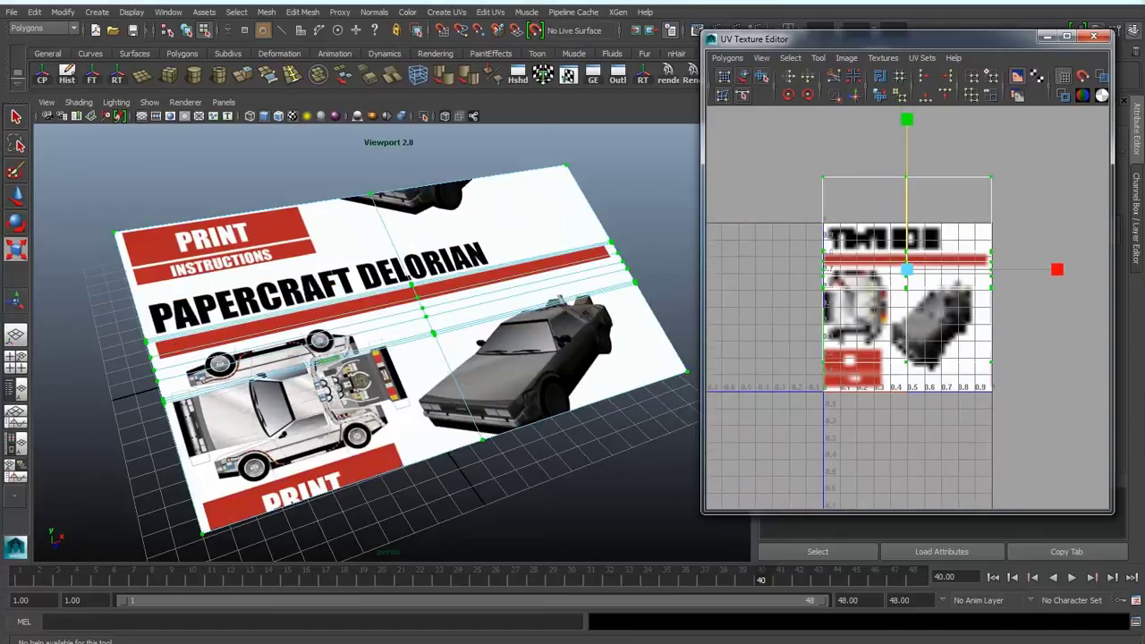
key("w")
left_click_drag(907, 196, 907, 231)
key("r")
mouse_move(907, 154)
left_mouse_down()
mouse_move(907, 171)
mouse_move(907, 158)
left_mouse_up()
key("w")
key("r")
Step: Put away the UV Texture Editor, return to object selection and delete the display mesh's construction history
left_click(1048, 37)
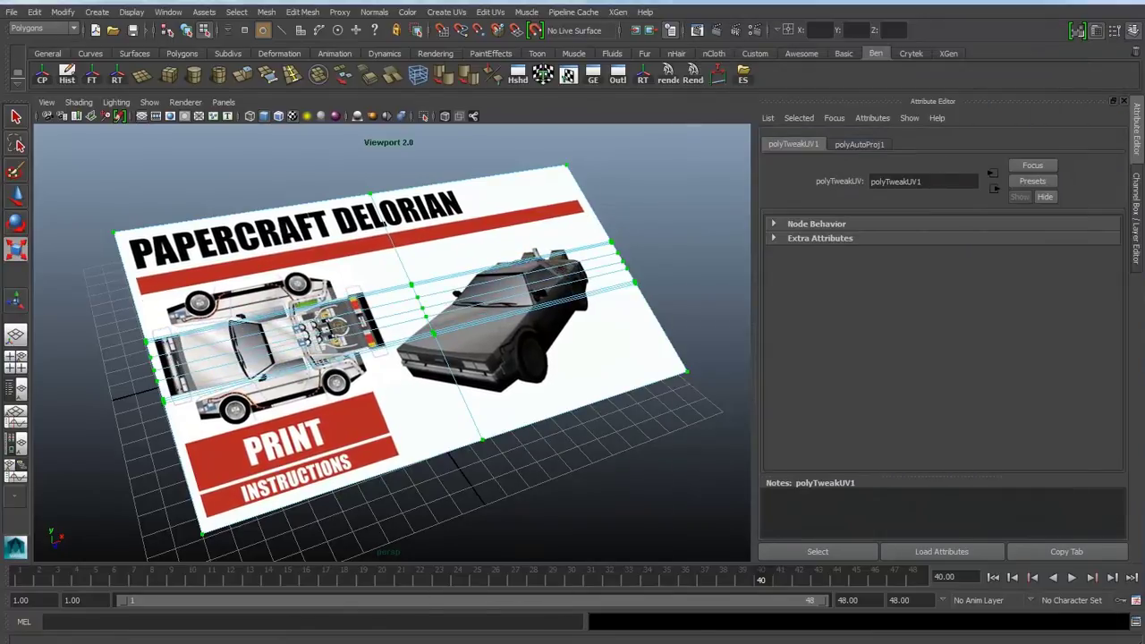
right_click_drag(447, 277, 508, 257)
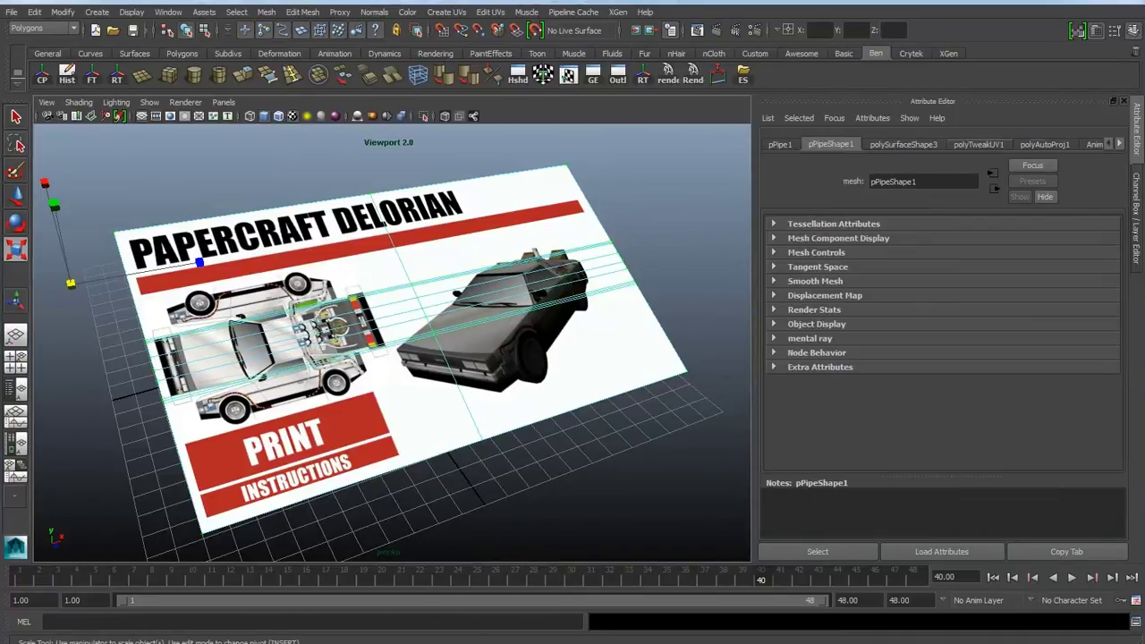
left_click(67, 73)
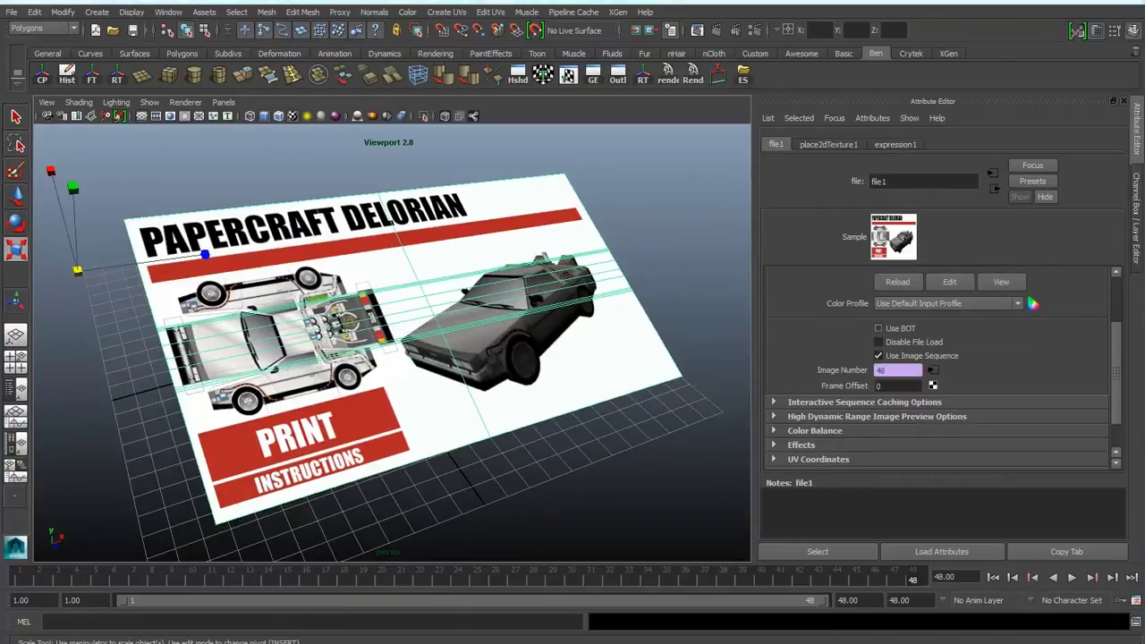
Step: Play back the animation in the perspective view to check the image sequence on the display mesh
key("alt+v")
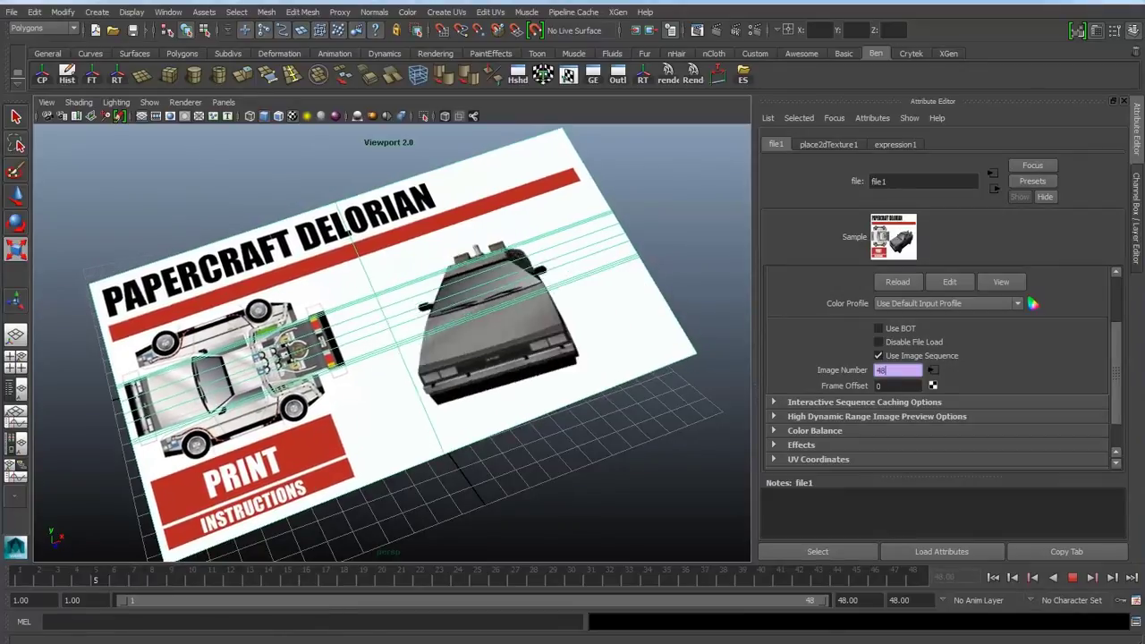
key("alt+v")
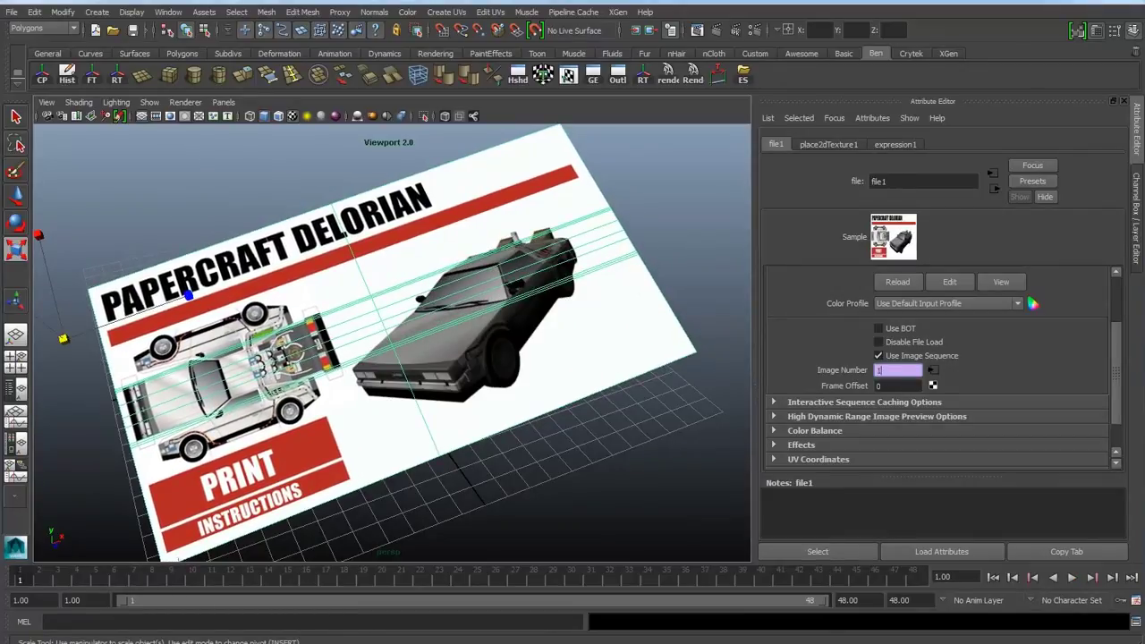
key("alt+v")
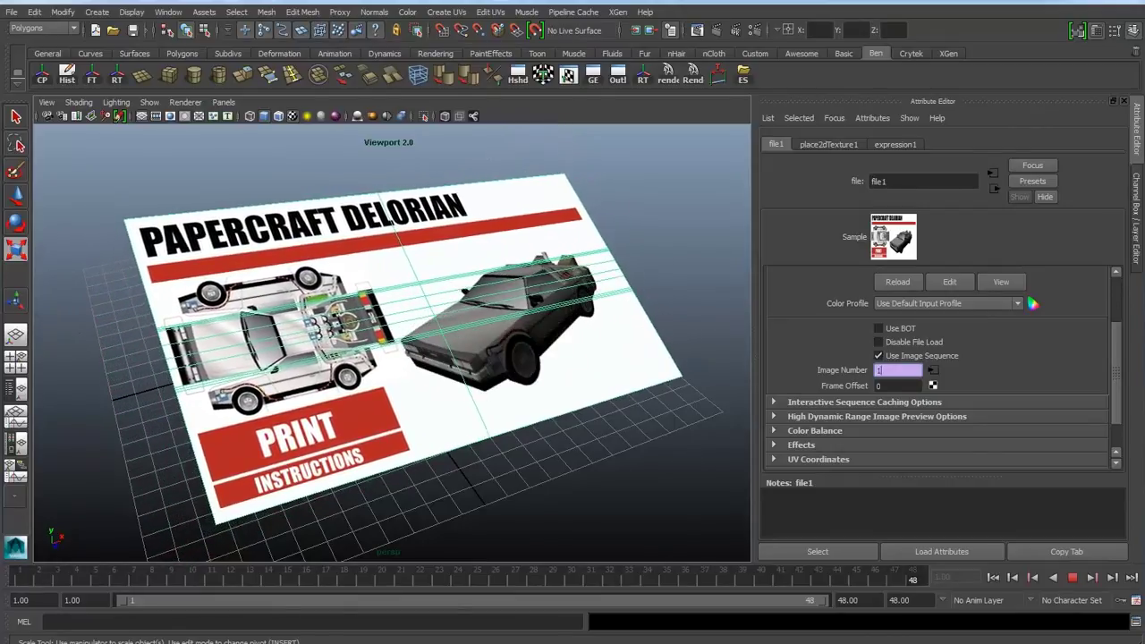
left_click(185, 102)
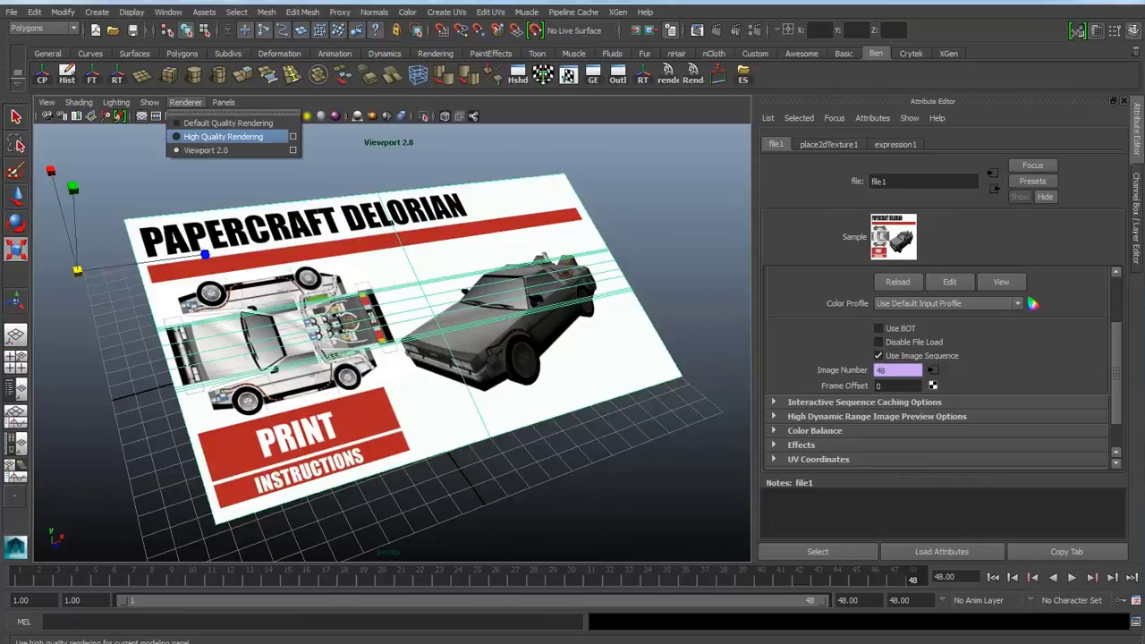
left_click(185, 102)
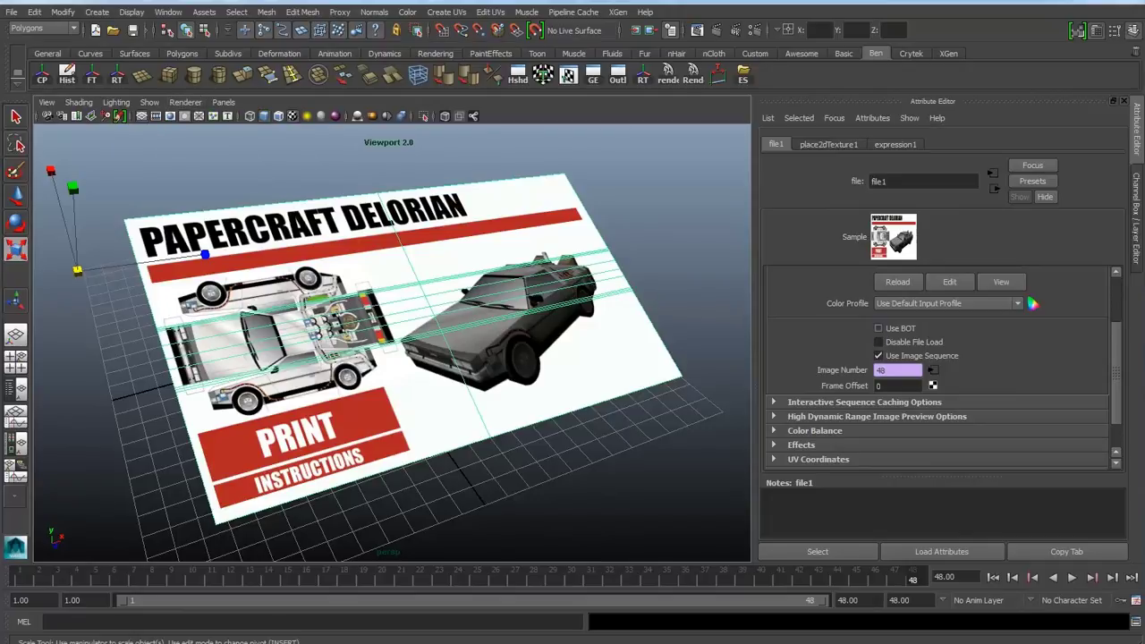
key("alt+v")
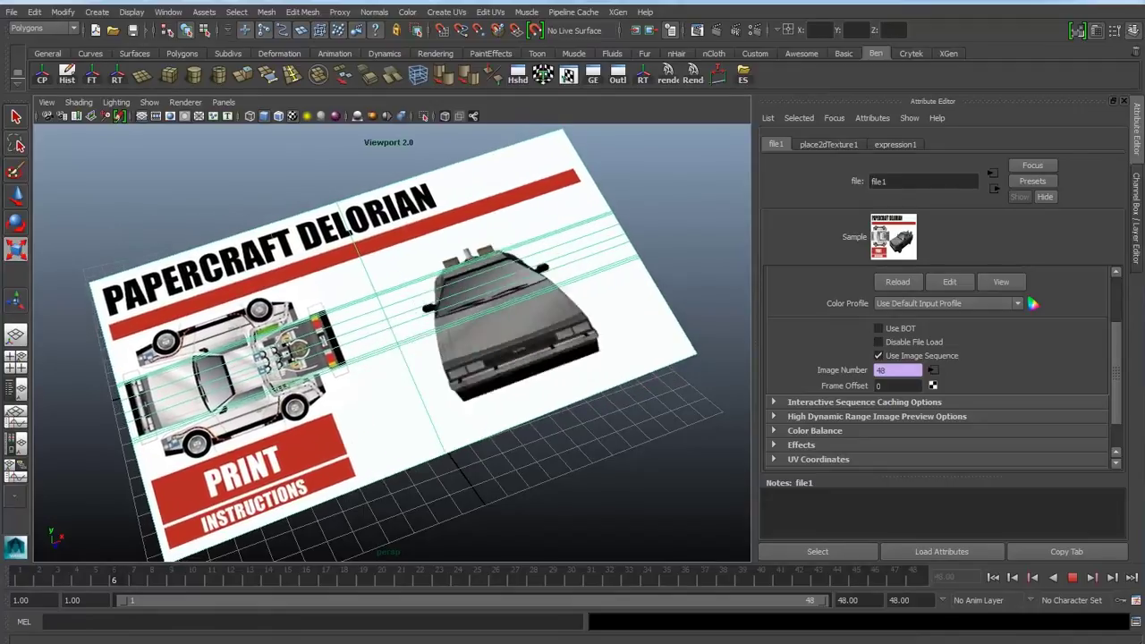
key("Escape")
Step: Inspect the AnimatedScreen shader and its file1 image sequence settings, and replay the animation
left_click(995, 189)
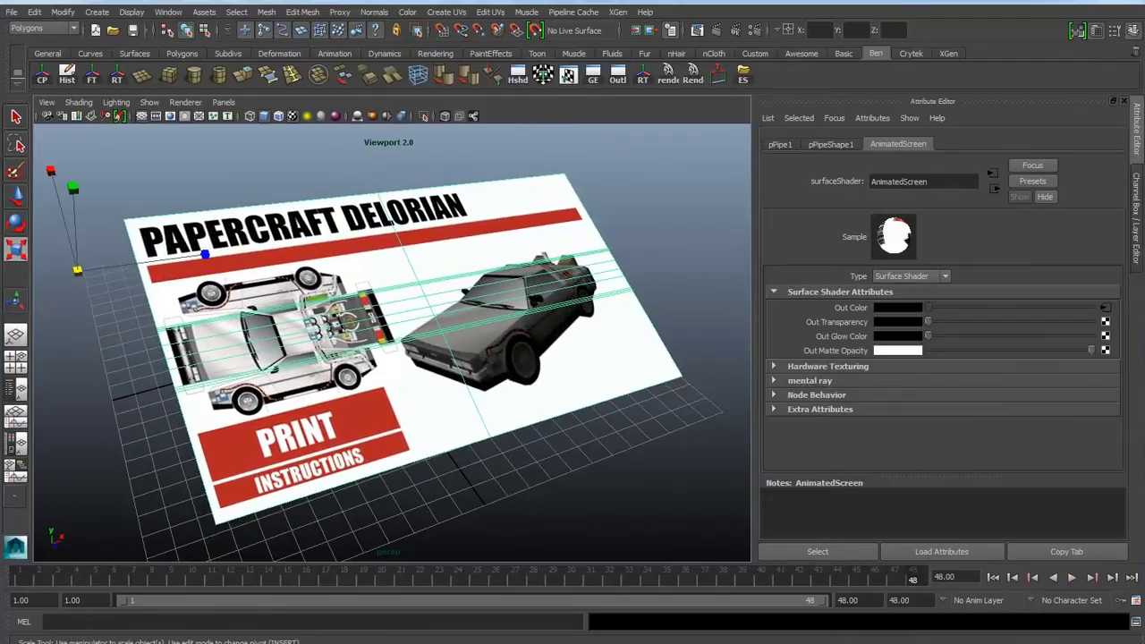
left_click(1106, 307)
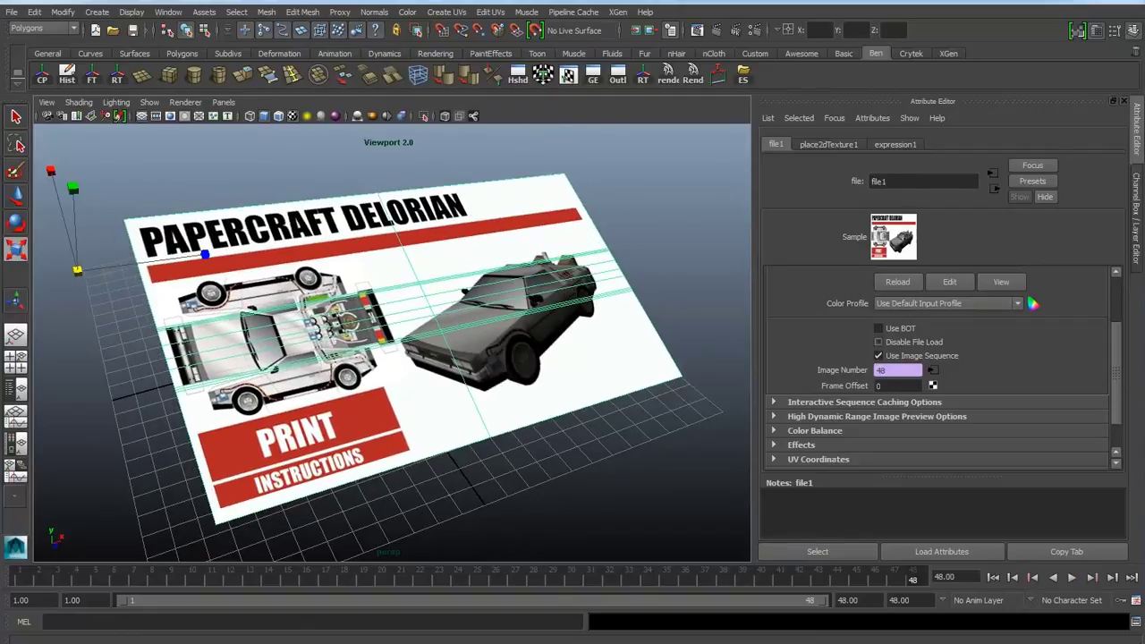
key("alt+v")
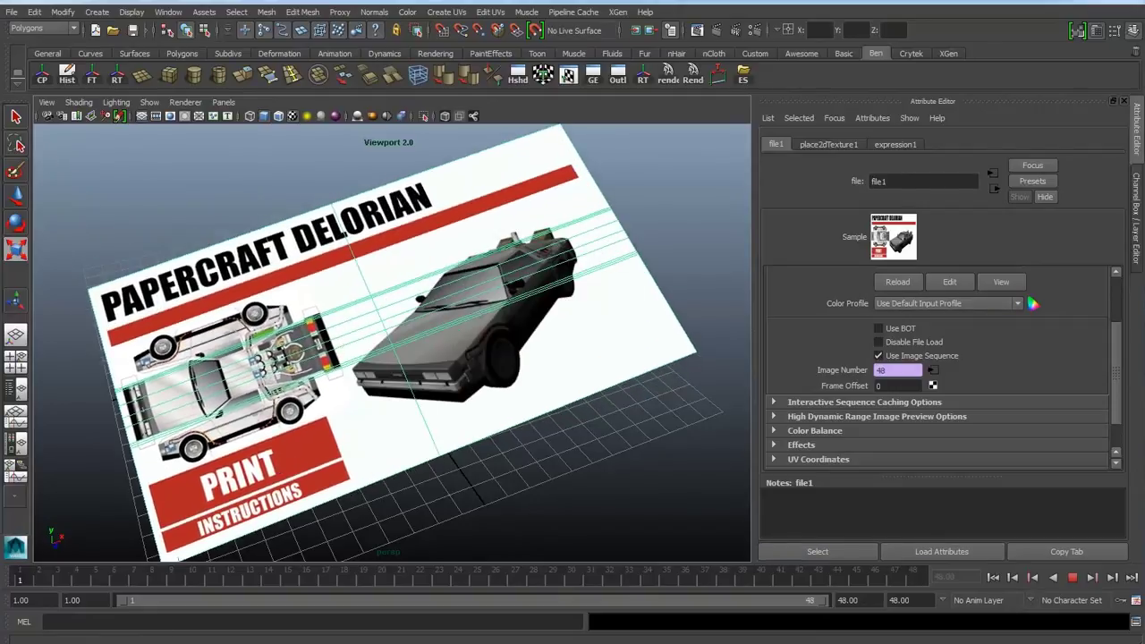
key("alt+v")
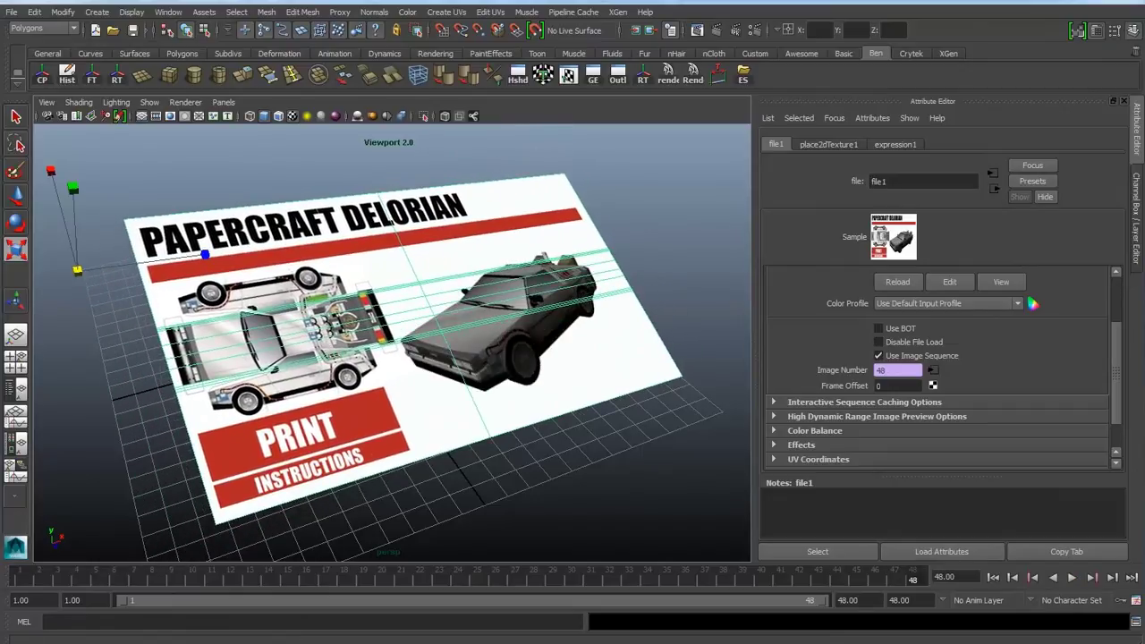
Step: Look through camera1, go to frame 27 and play back the animated display
left_click(223, 102)
mouse_move(251, 115)
left_click(353, 115)
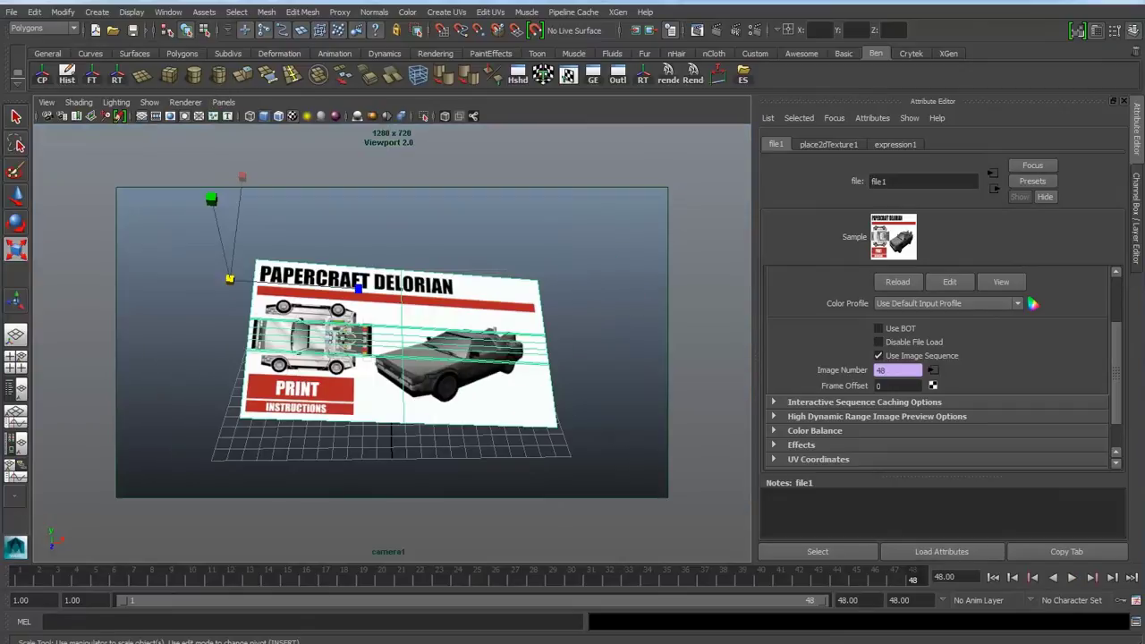
left_click(515, 578)
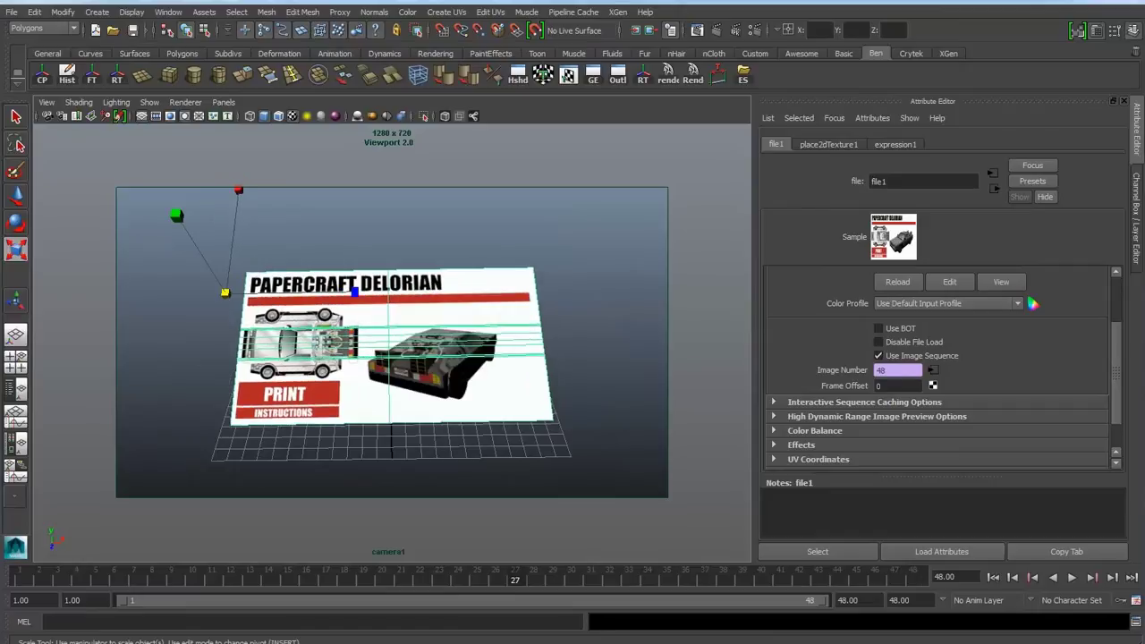
key("alt+v")
key("alt+v")
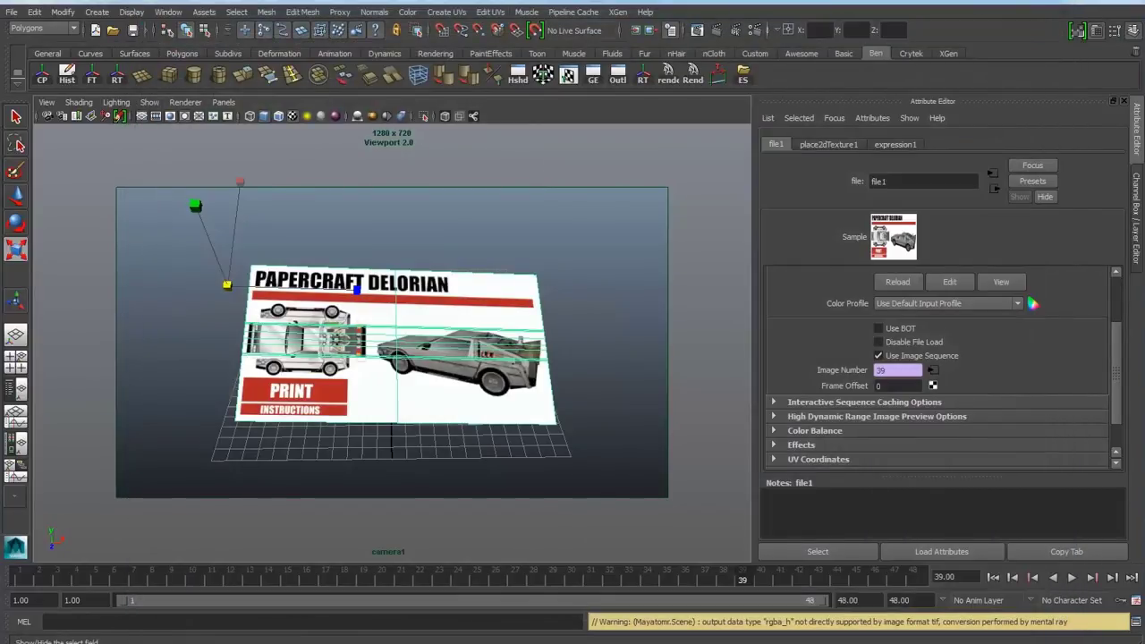
Step: Set the render output's file name prefix to phone1Screen with the TIFF image format, and close the render settings
left_click(755, 30)
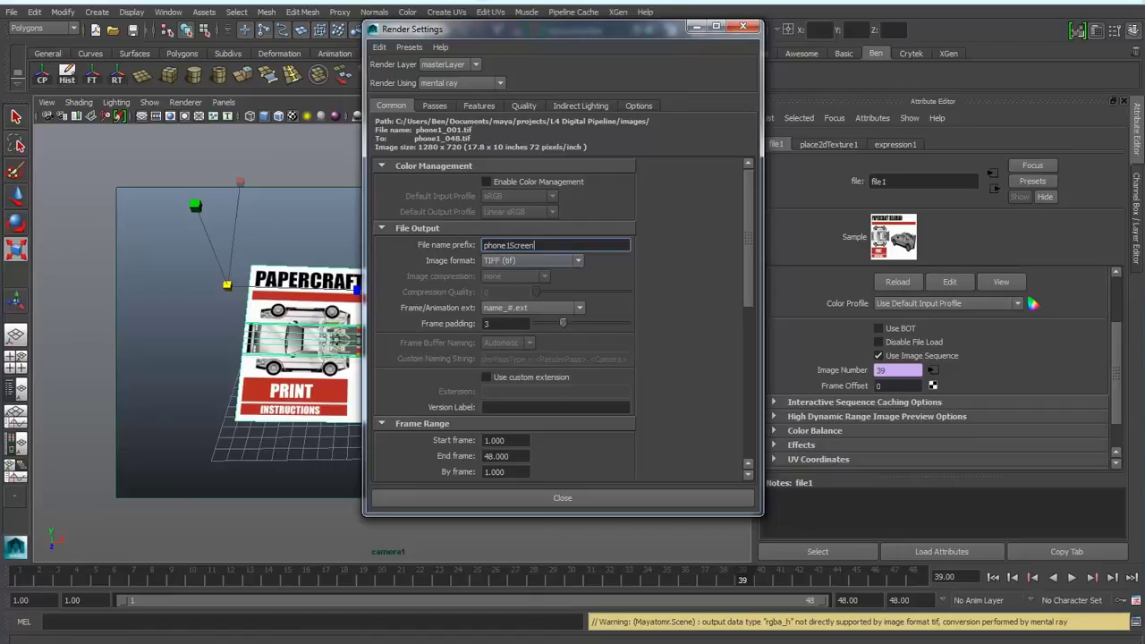
left_click(533, 260)
left_click(534, 260)
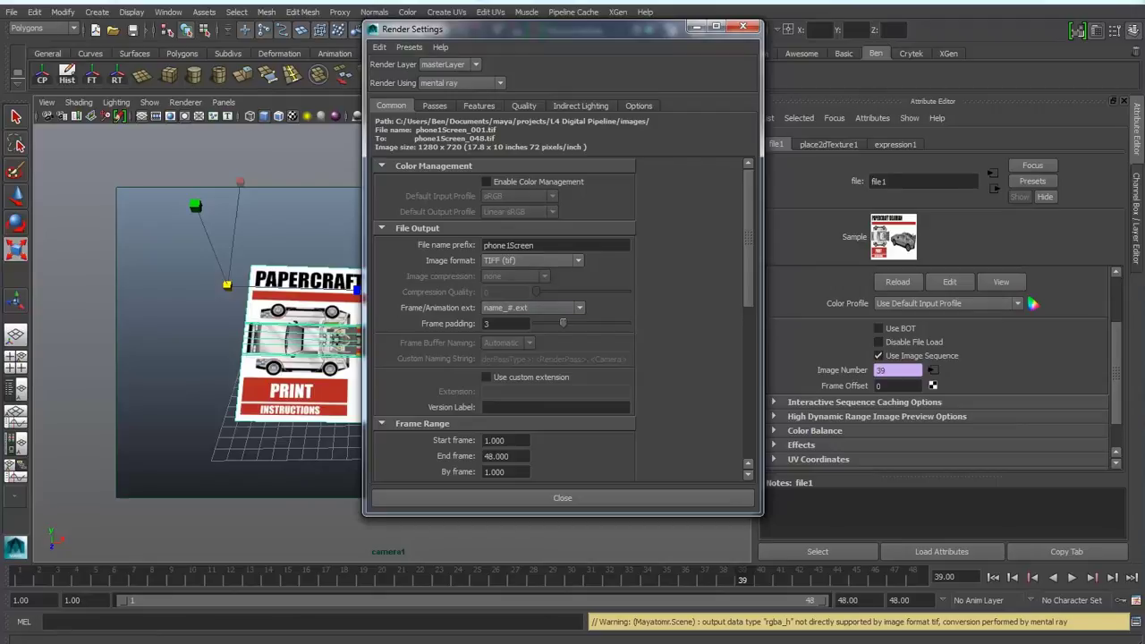
scroll(561, 319, "down", 5)
scroll(562, 319, "up", 5)
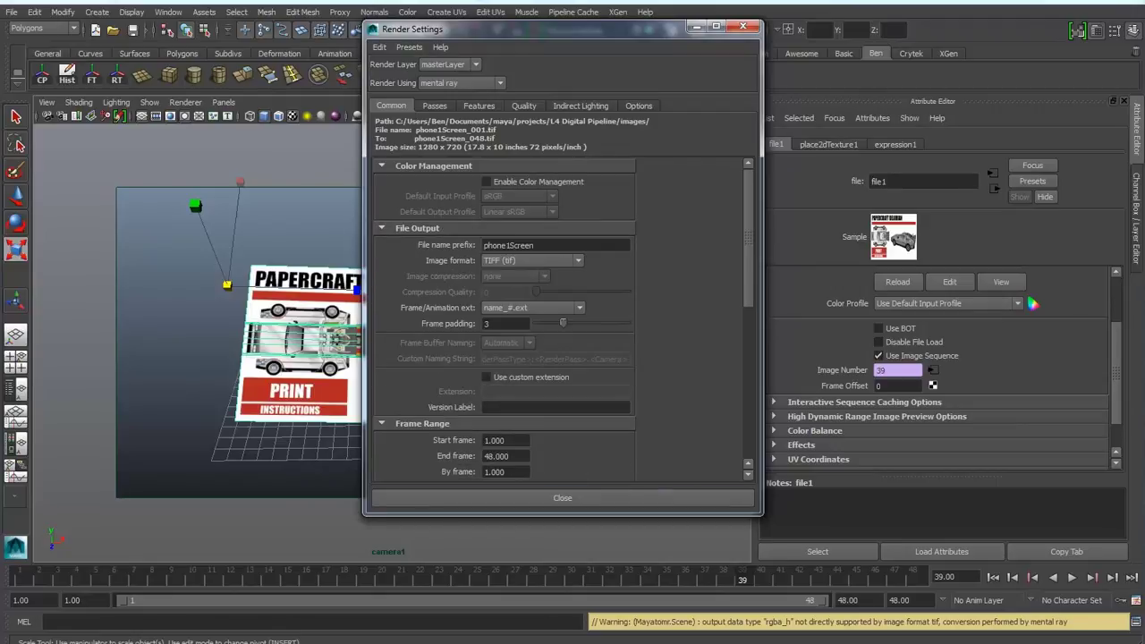
left_click(563, 499)
left_click(561, 495)
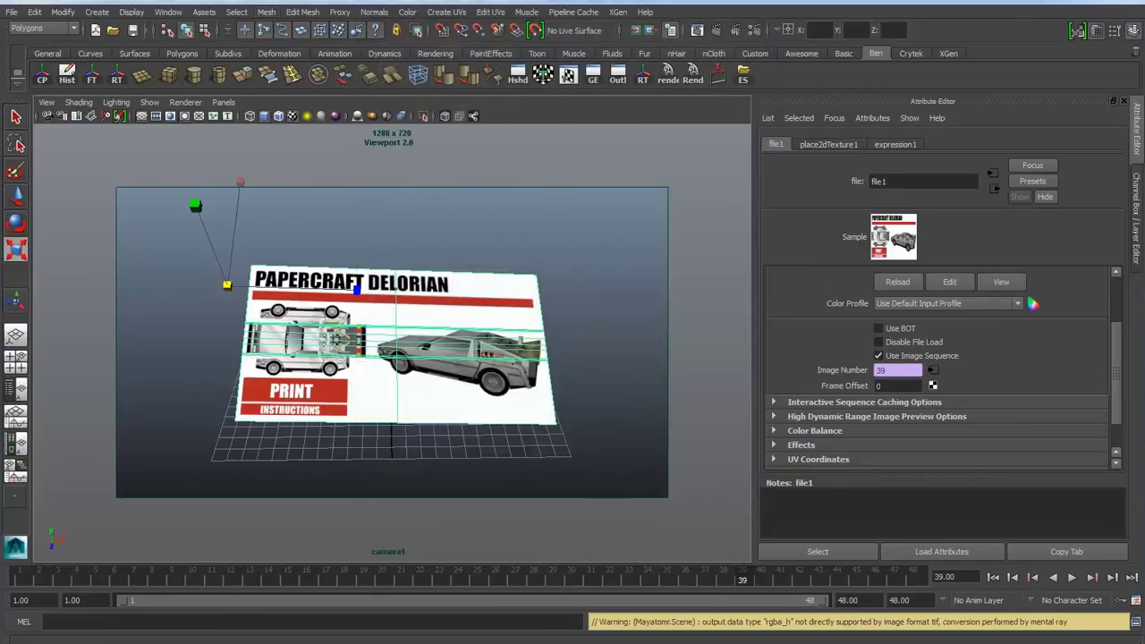
left_click(43, 29)
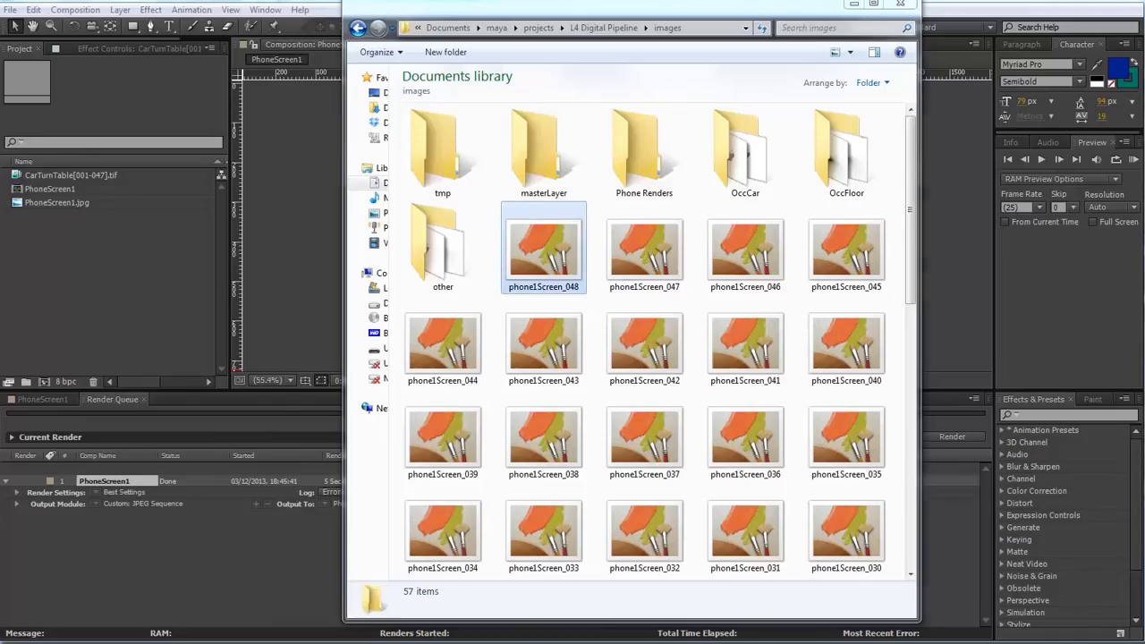
Step: Switch to Windows Explorer and cut all rendered phone1Screen frames, 001 to 048, from the project's images folder
scroll(662, 340, "down", 7)
scroll(661, 340, "up", 7)
scroll(662, 340, "down", 7)
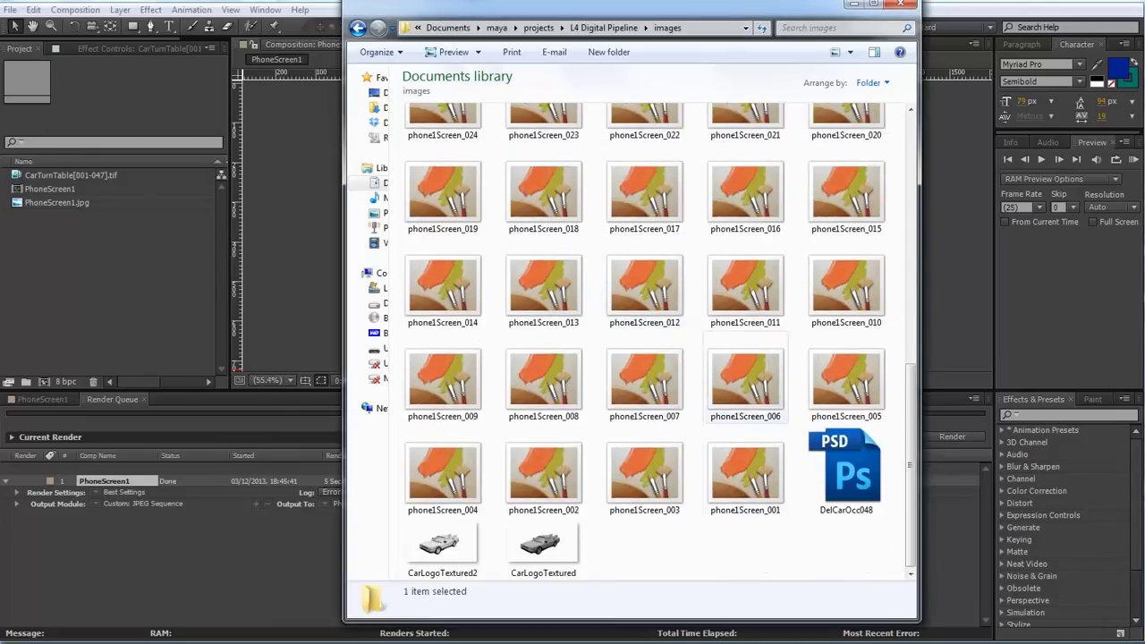
scroll(746, 451, "up", 2)
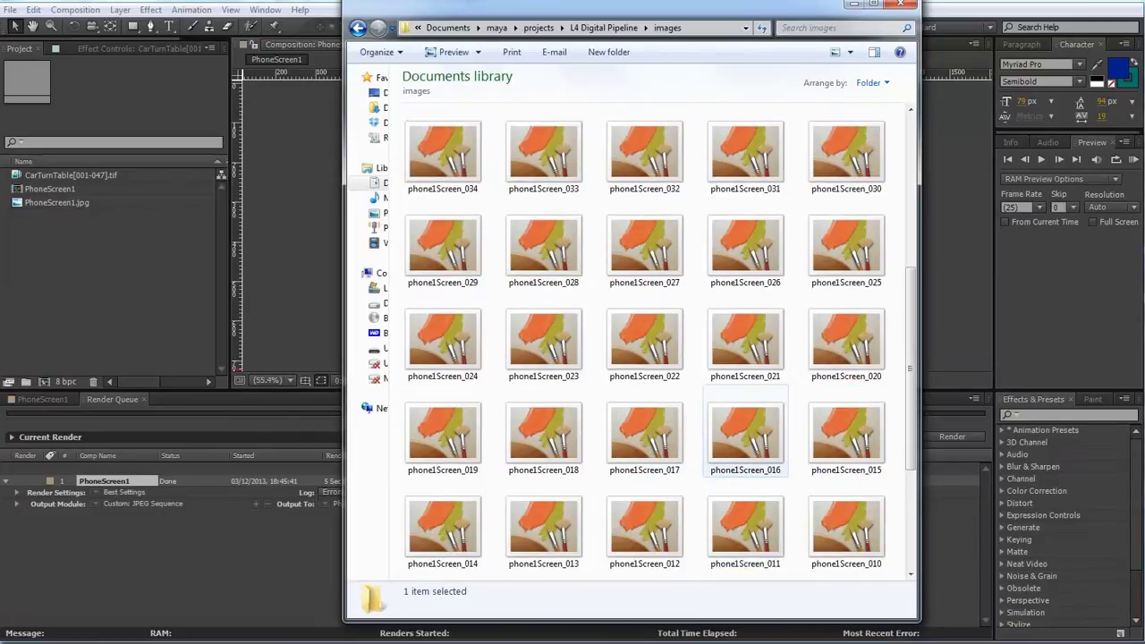
scroll(662, 340, "up", 7)
left_click(543, 246)
scroll(662, 340, "down", 8)
left_click(745, 474, "shift")
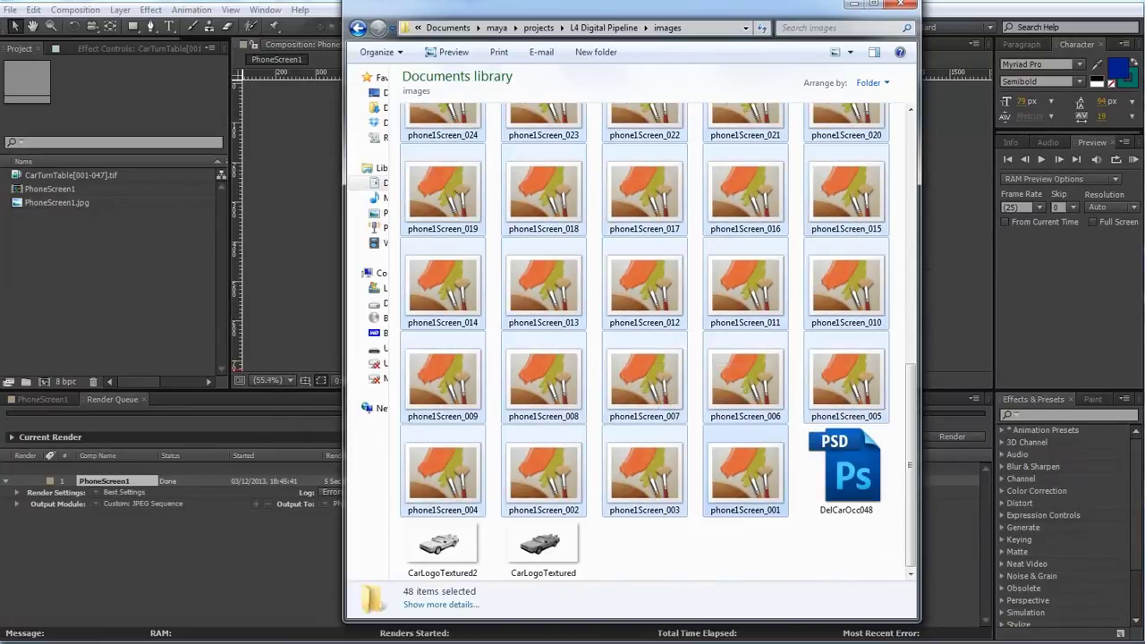
key("ctrl+x")
Step: Create a new folder named Phone1Screen in the images folder
right_click(710, 602)
right_click(690, 551)
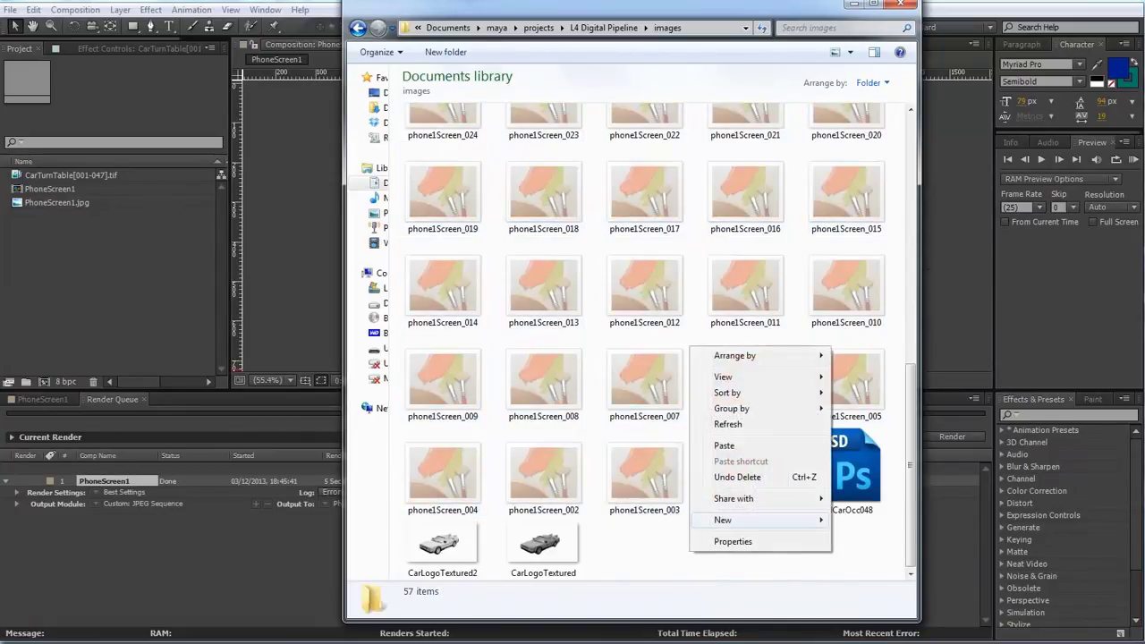
mouse_move(722, 520)
left_click(881, 278)
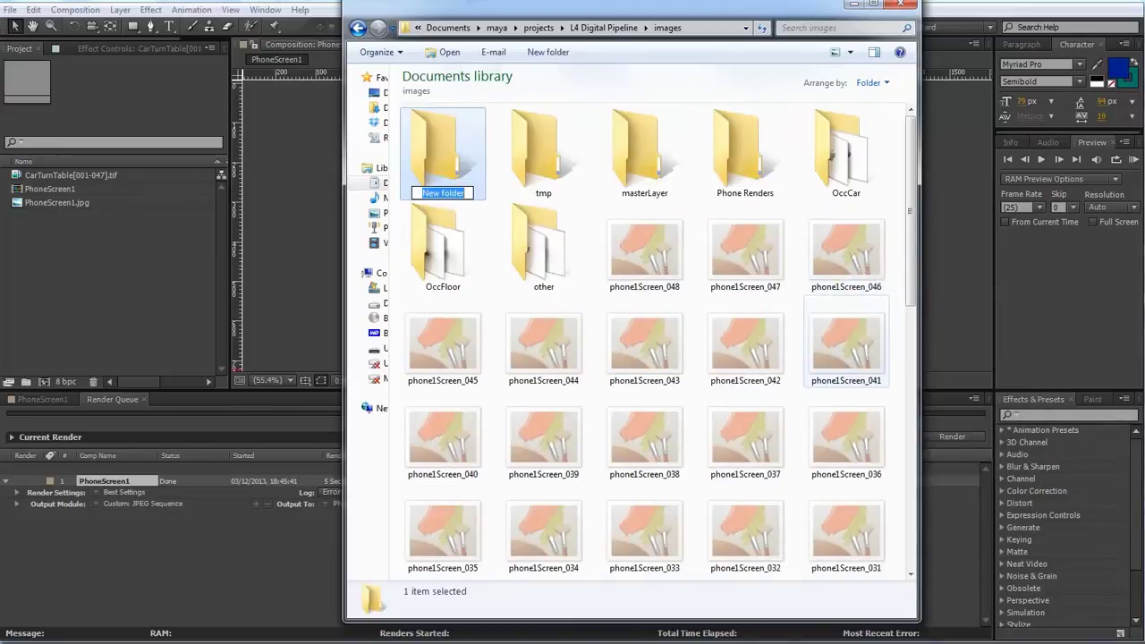
type("Phone1Screen")
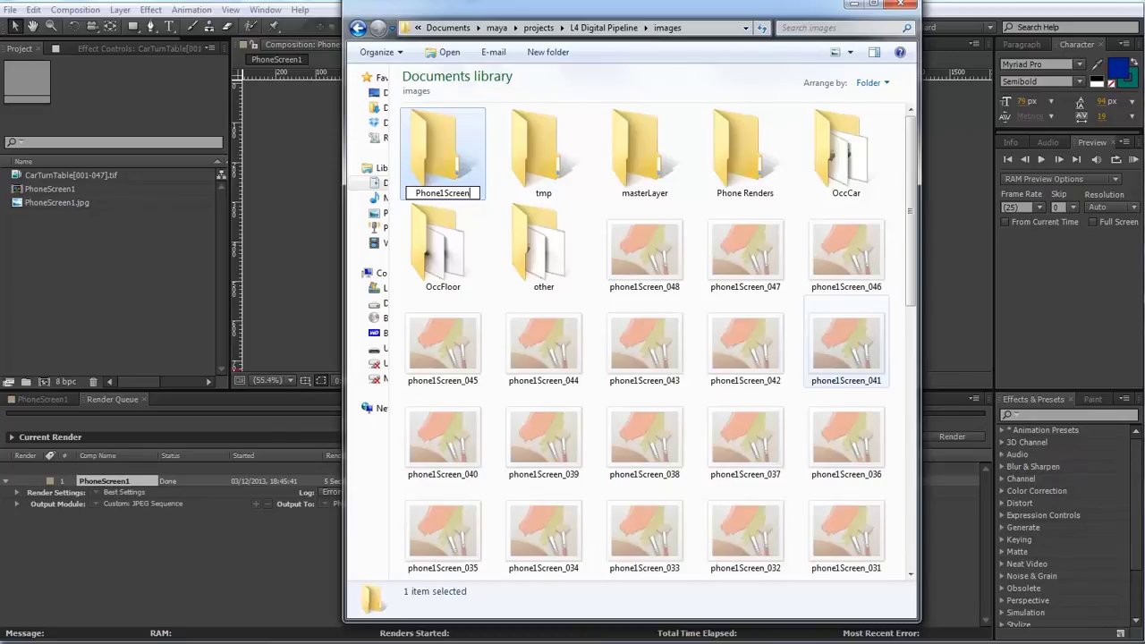
key("Return")
Step: Open the Phone1Screen folder and paste the cut render frames into it
double_click(454, 161)
right_click(493, 209)
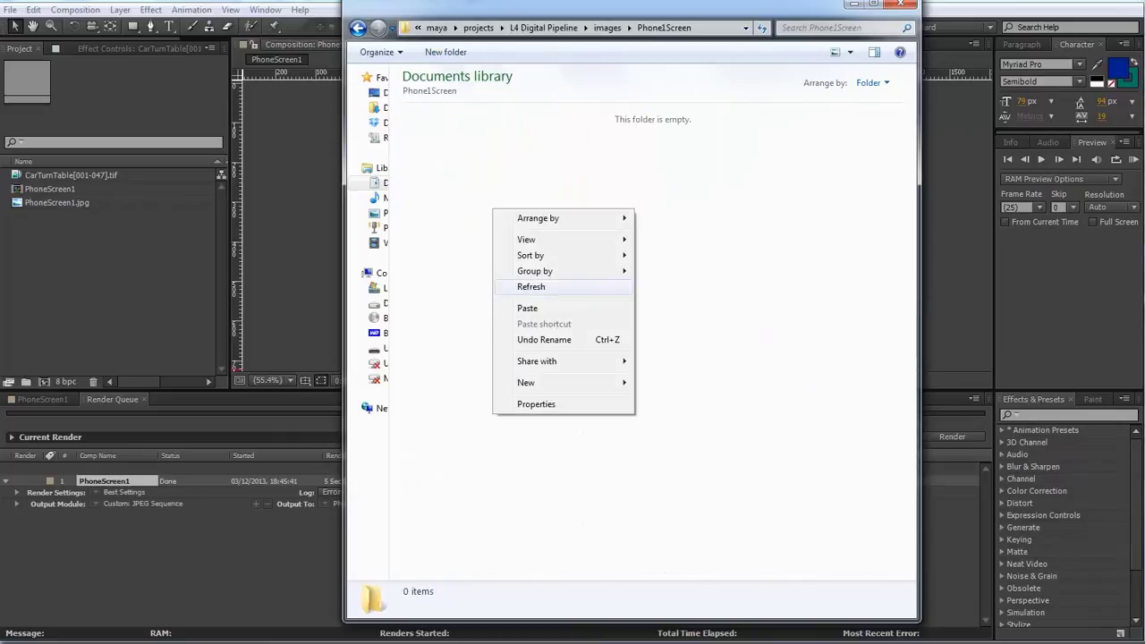
left_click(529, 309)
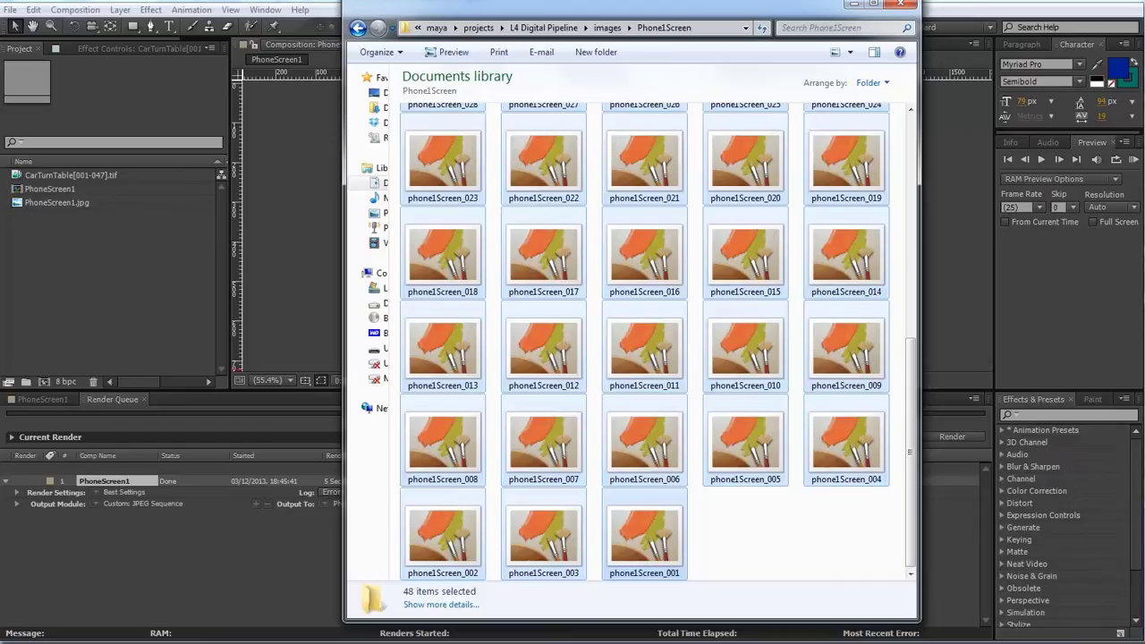
Step: Move the Phone1Screen folder from the images folder into the Source folder of AE Project File PaperCraft App Video
left_click(358, 28)
key("ctrl+x")
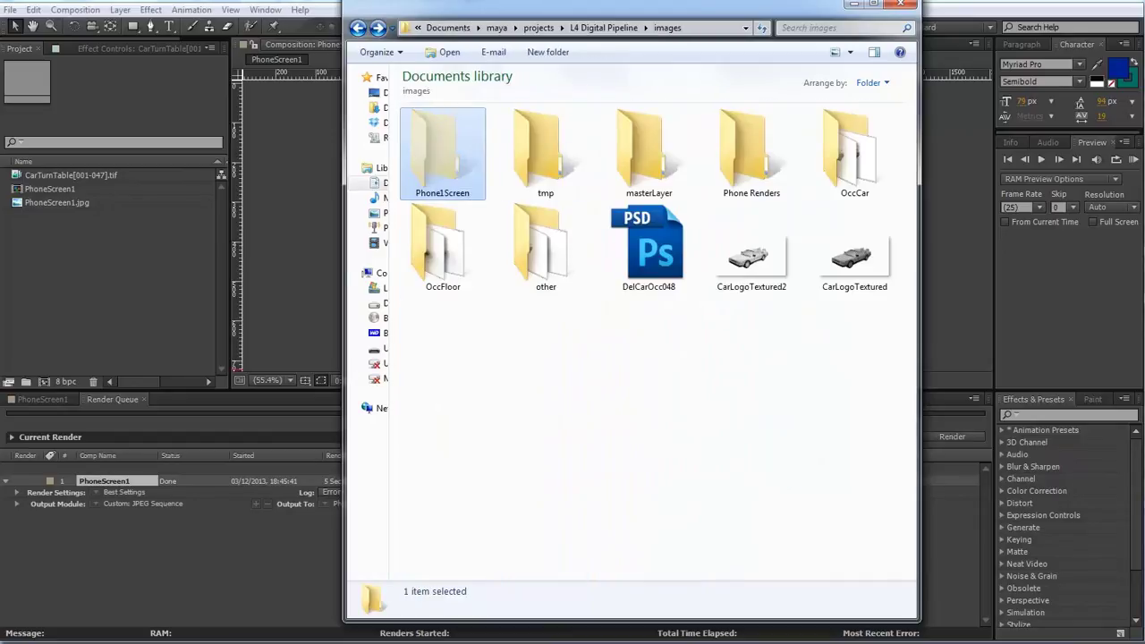
left_click(179, 642)
left_click(398, 626)
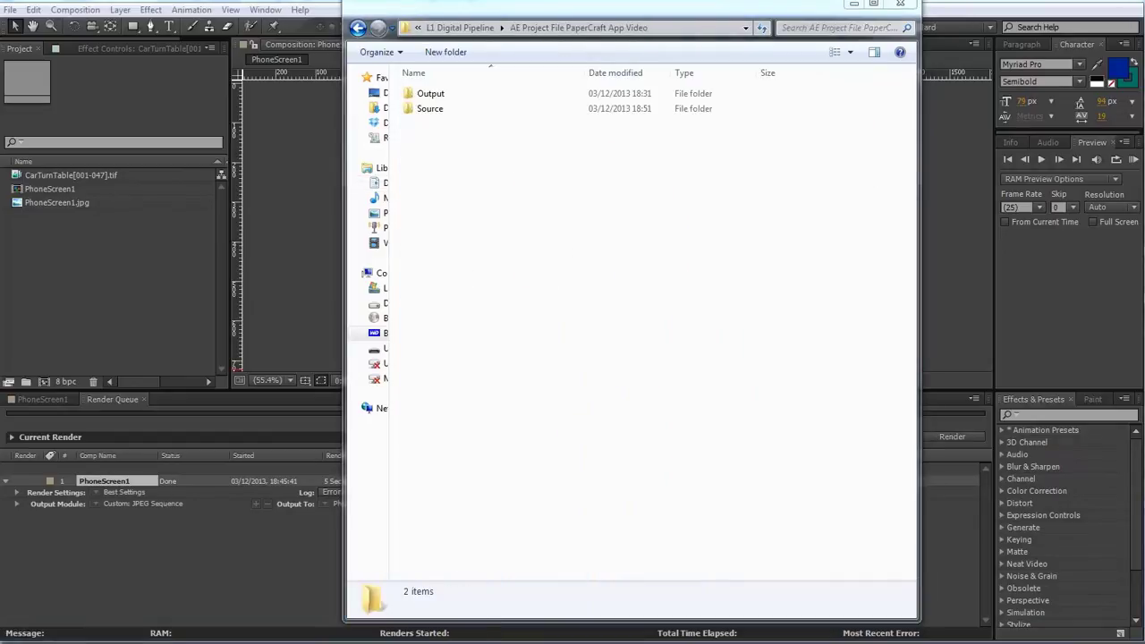
double_click(430, 108)
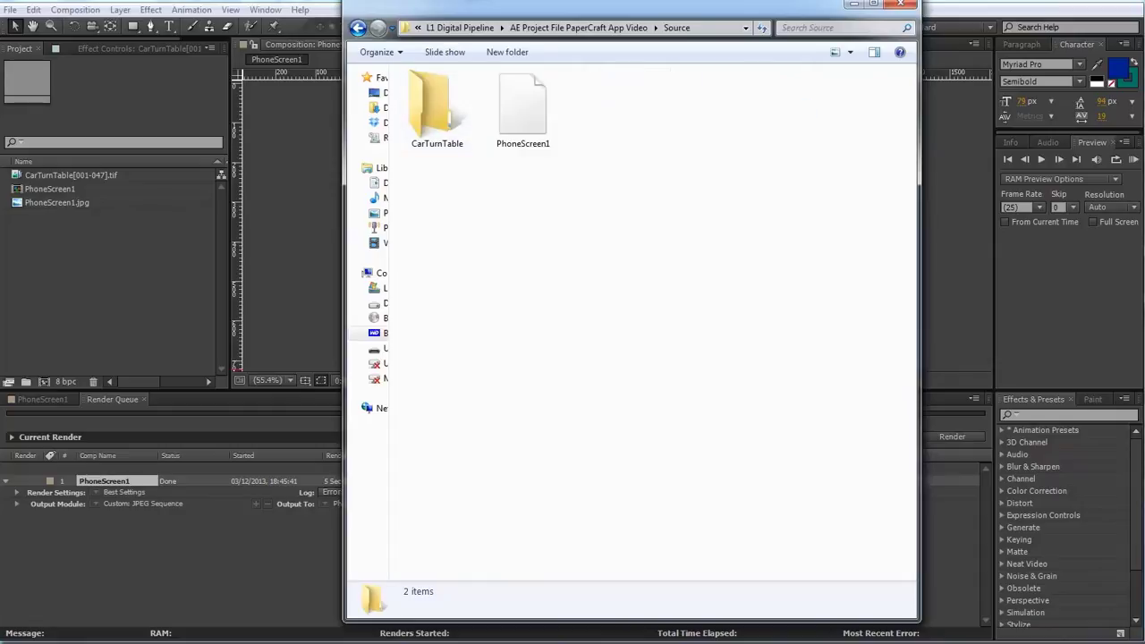
right_click(493, 234)
left_click(528, 332)
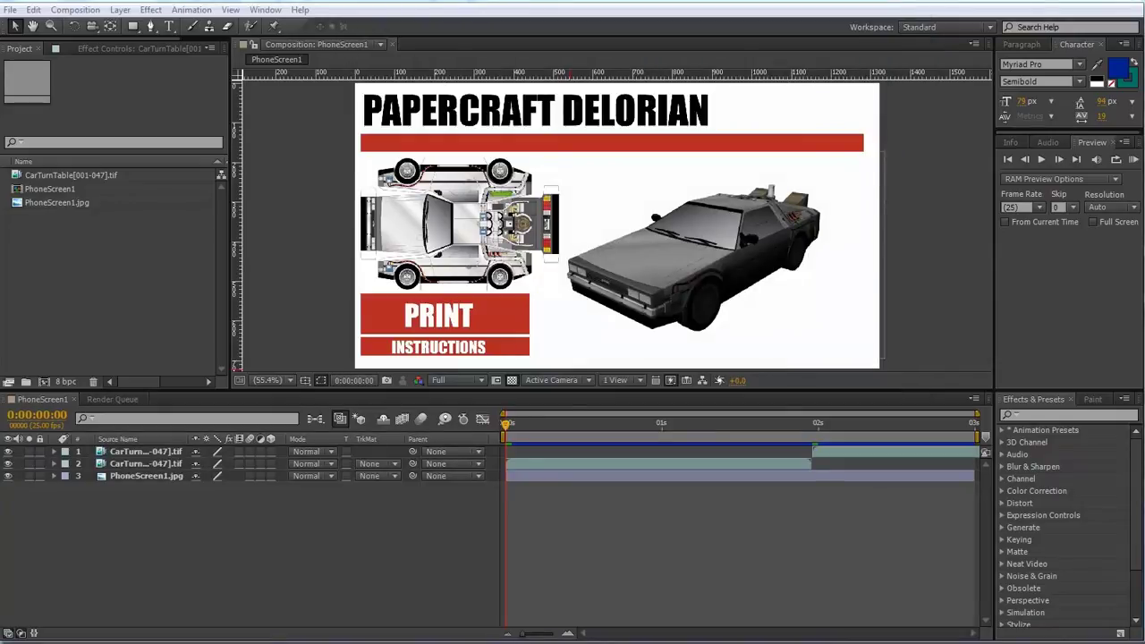
Step: Switch to After Effects and start a new, empty project
left_click(10, 10)
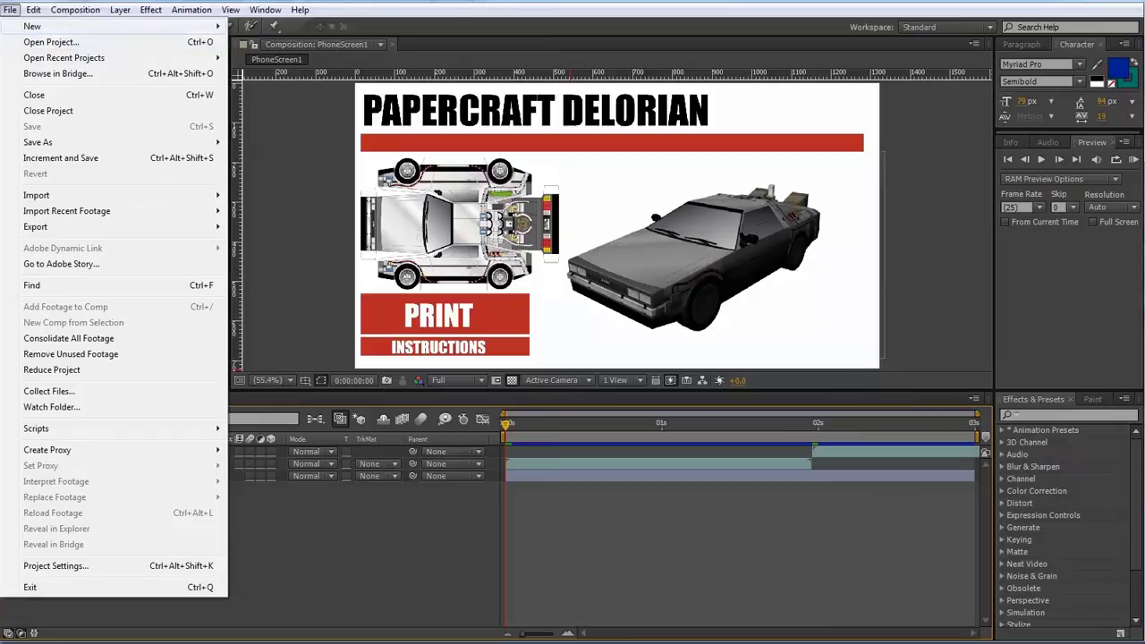
mouse_move(53, 26)
left_click(269, 25)
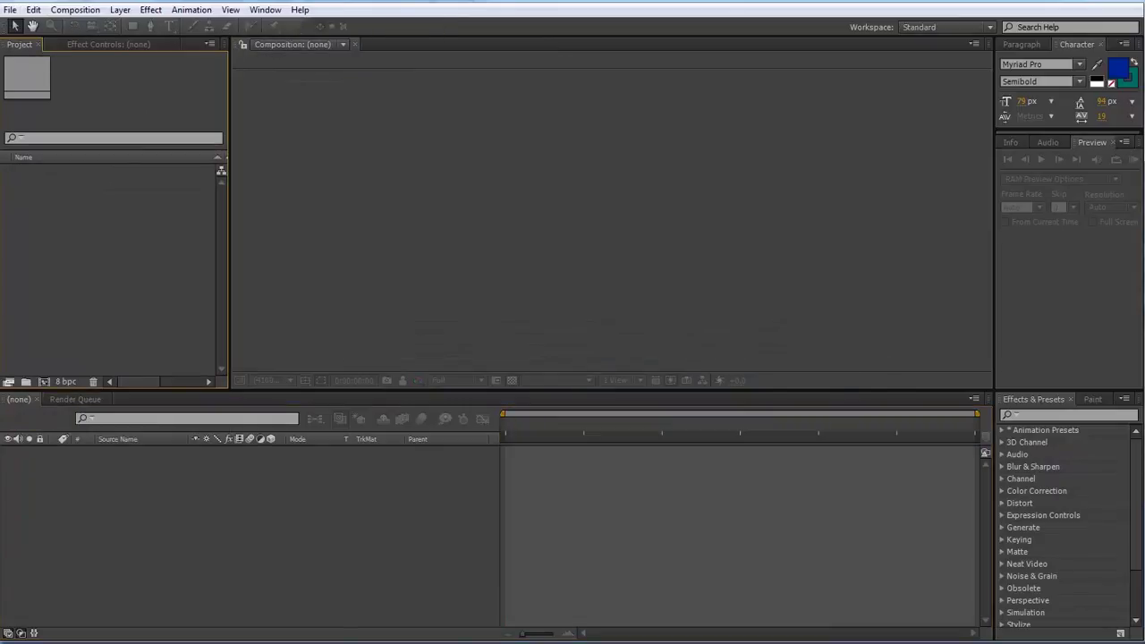
Step: Create a new composition from the HDV/HDTV 720 25 preset with the frame rate set to 24 fps
left_click(75, 10)
left_click(102, 31)
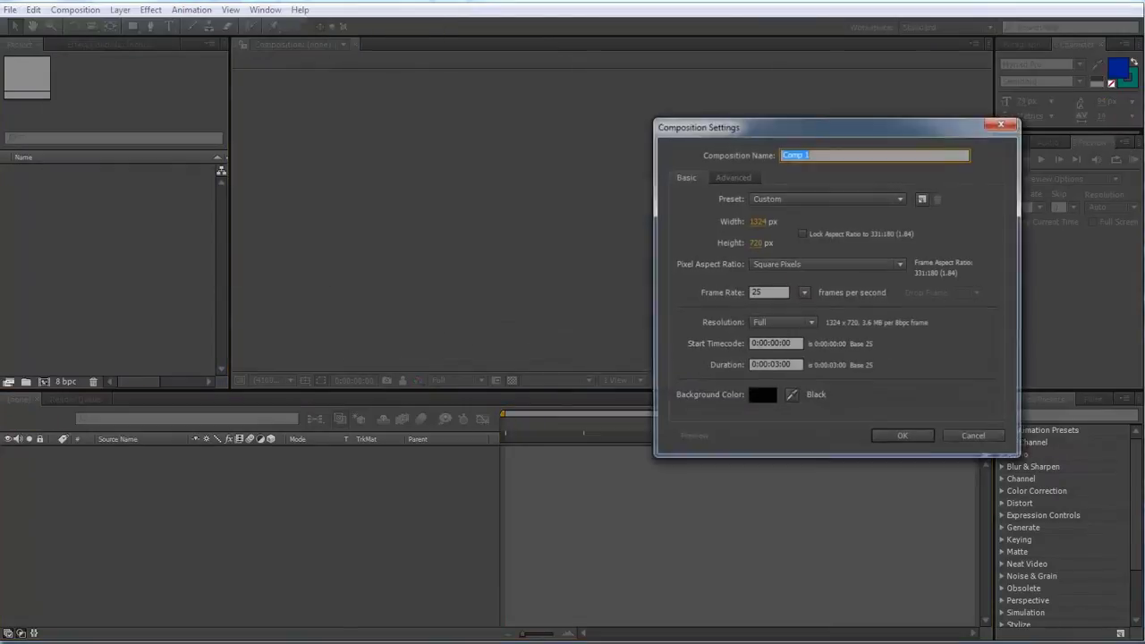
left_click(827, 198)
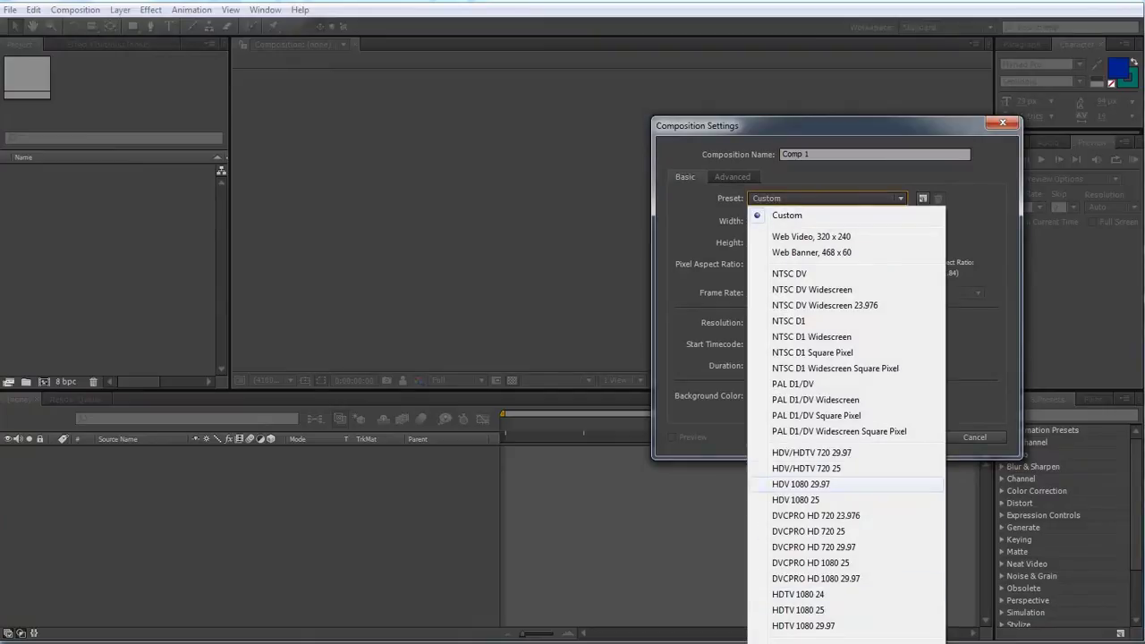
left_click(806, 468)
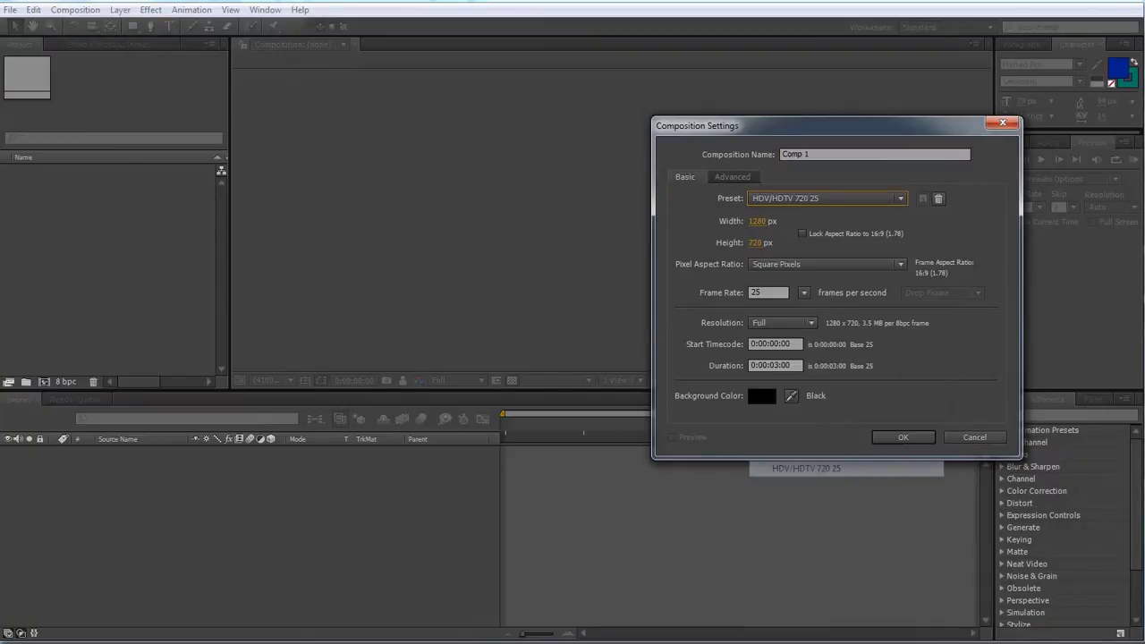
left_click(768, 293)
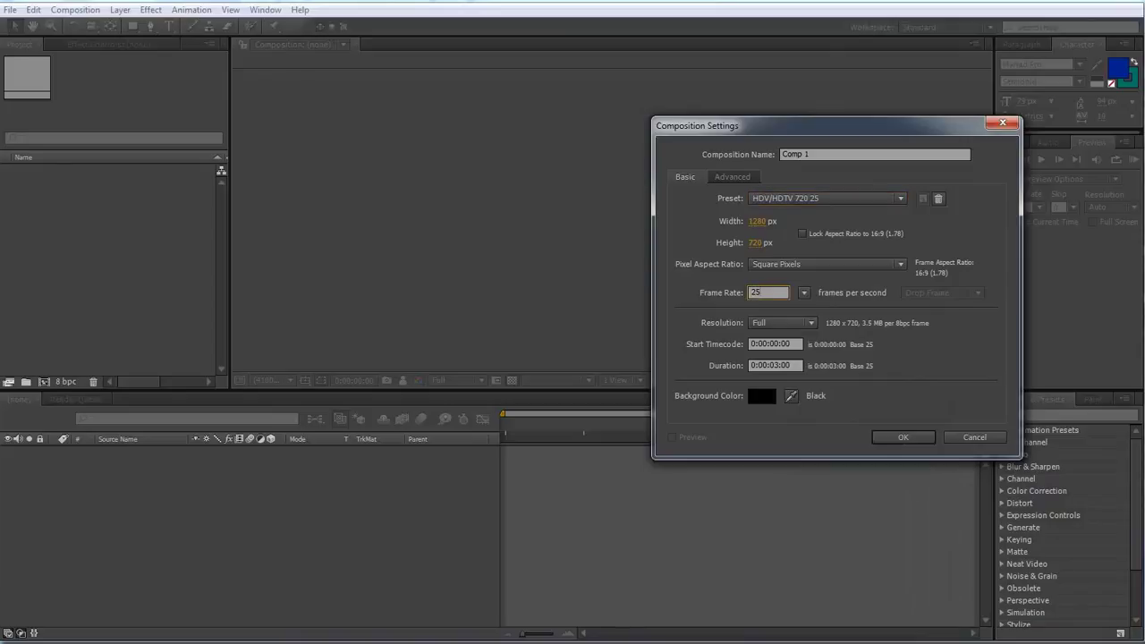
type("24")
key("Tab")
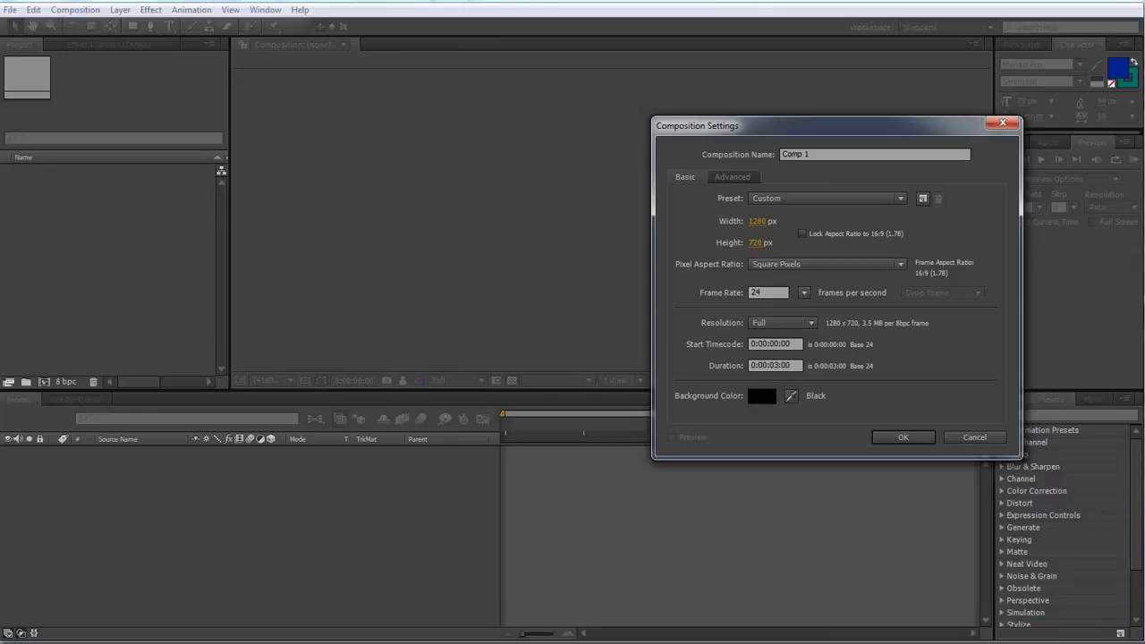
left_click(903, 436)
Step: Import the phone1_[001-048].tif sequence from Phone Renders with straight, unmatted alpha, and add it to Comp 1 as a layer
key("ctrl+i")
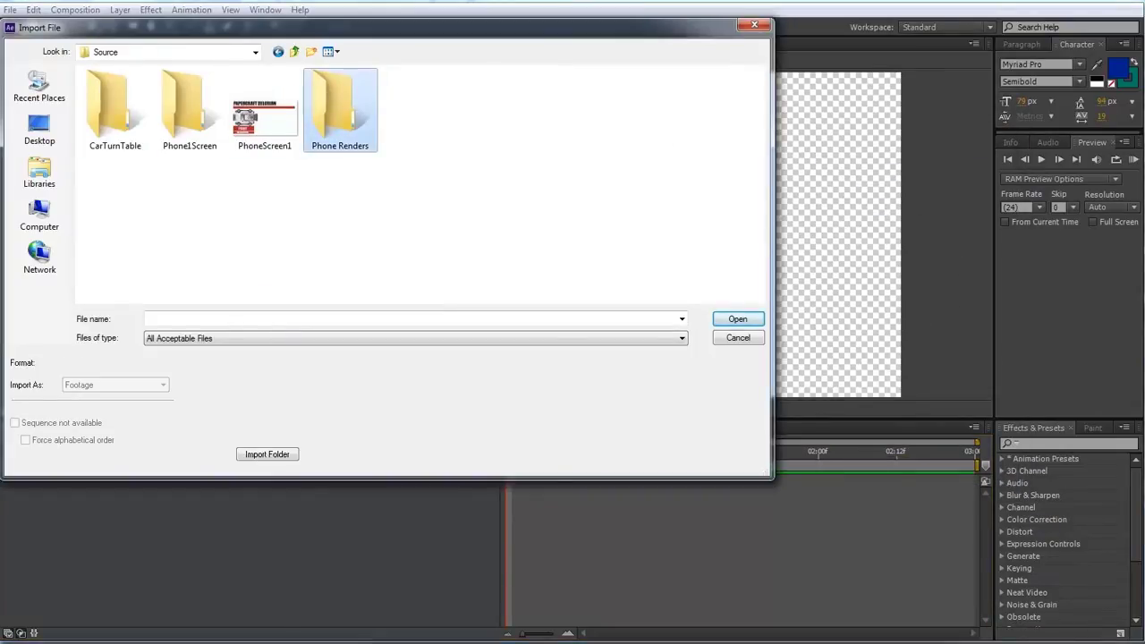
double_click(340, 109)
left_click(115, 109)
left_click(738, 320)
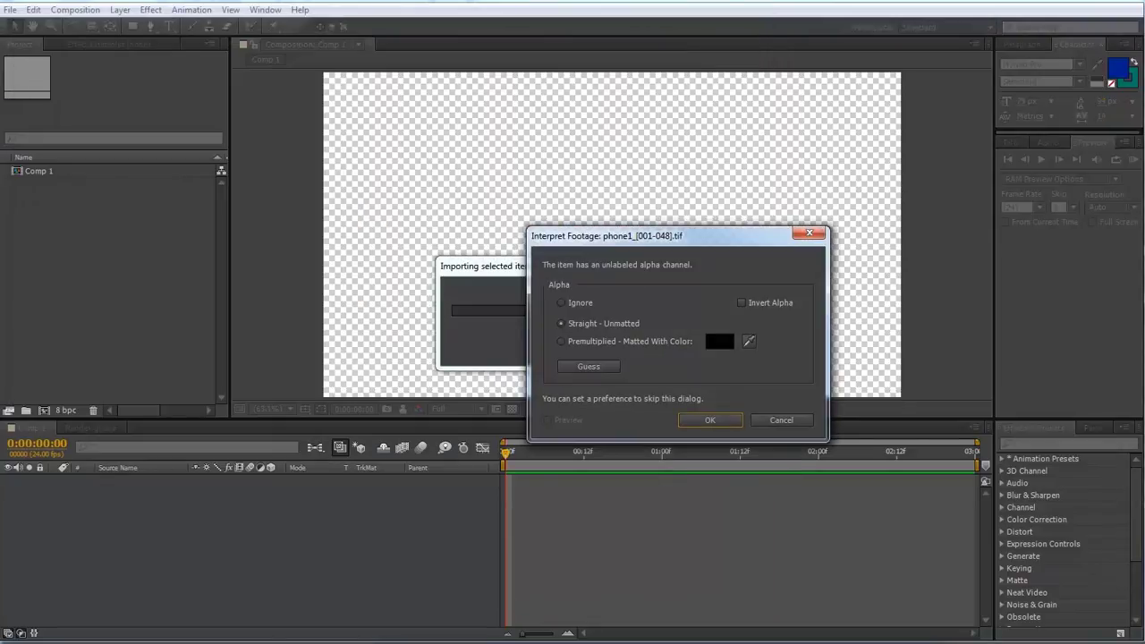
key("Return")
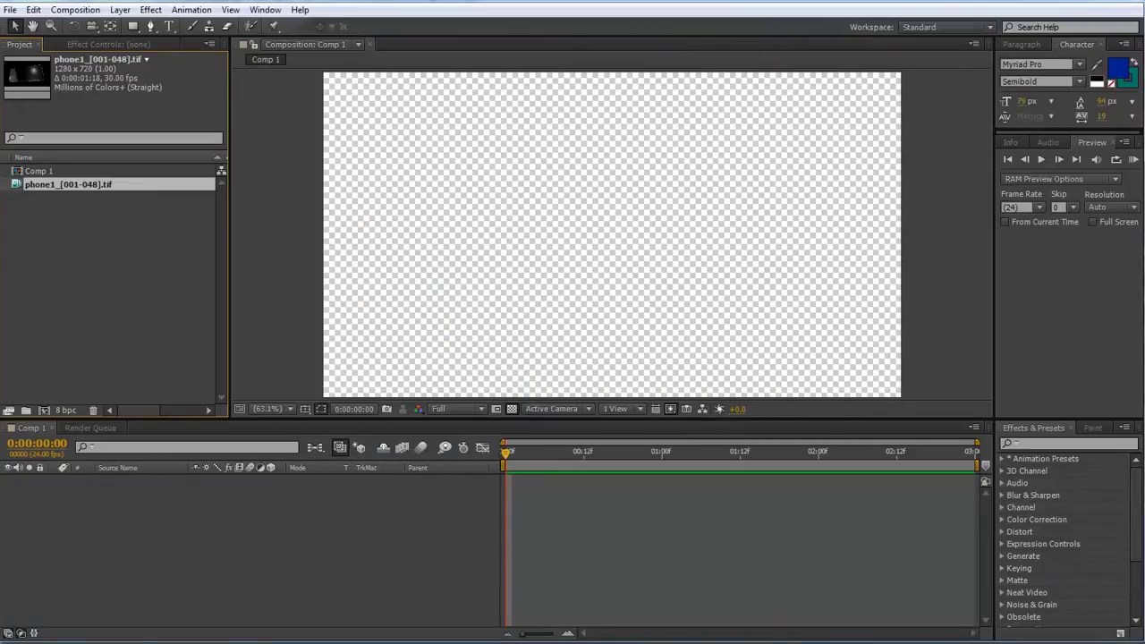
left_click_drag(68, 184, 168, 520)
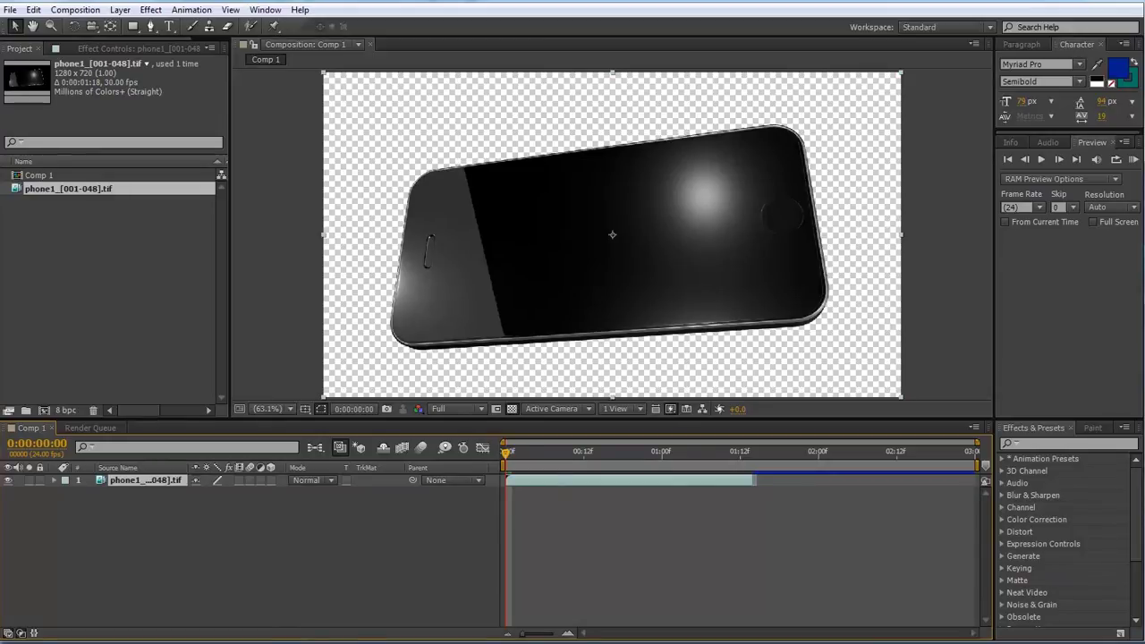
left_click_drag(505, 453, 708, 454)
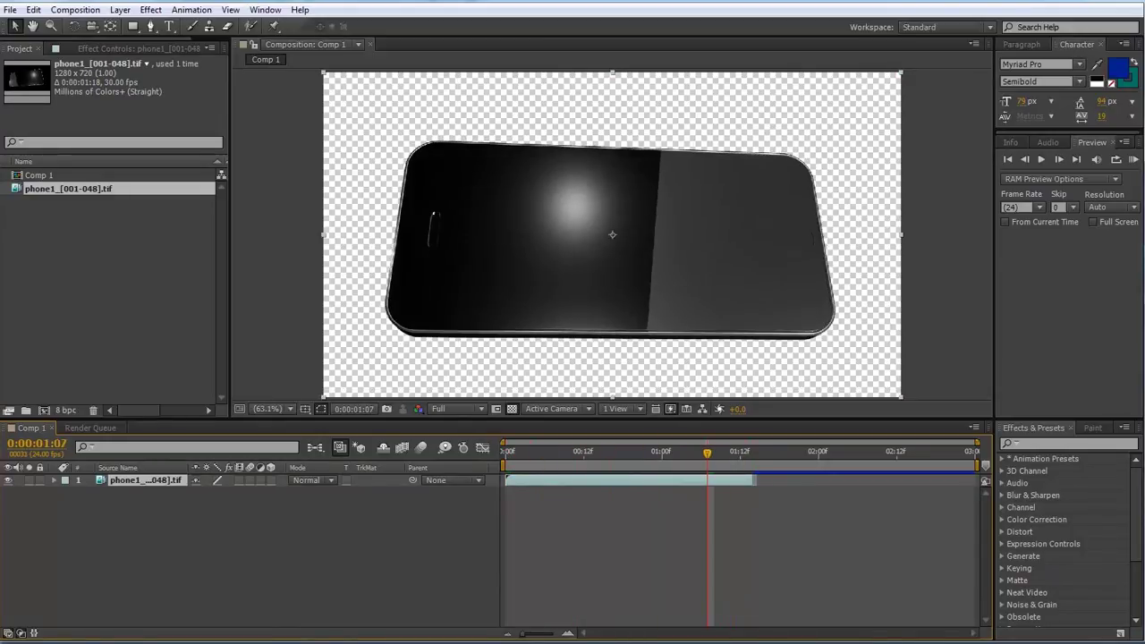
Step: Interpret the phone1 footage at 24 frames per second and extend its layer to the 02:00 mark
right_click(91, 188)
mouse_move(152, 279)
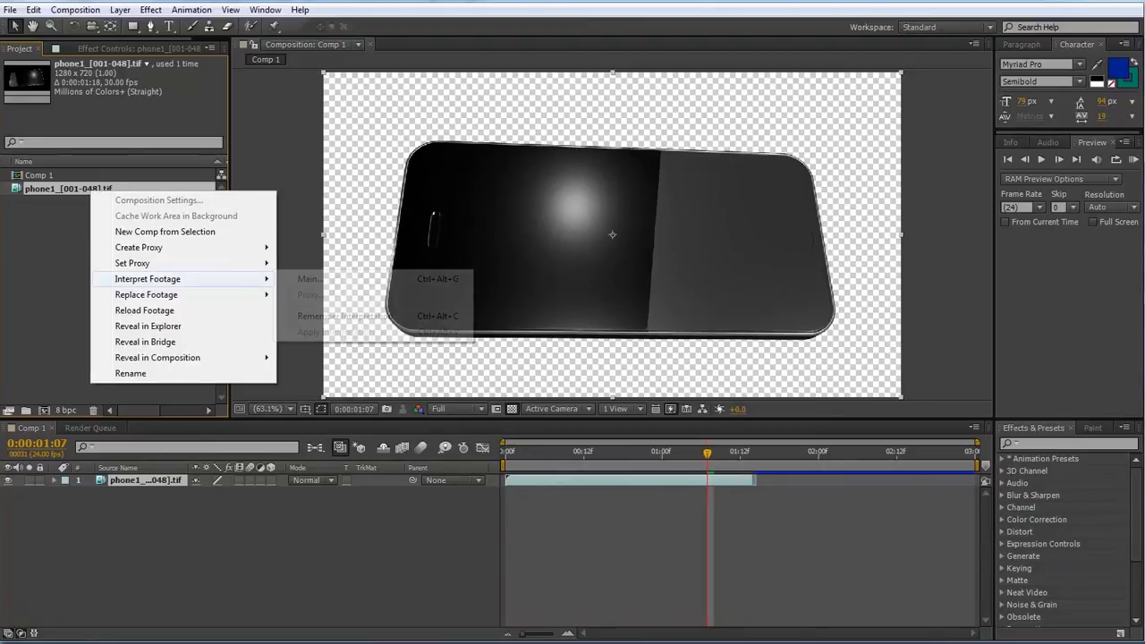
left_click(309, 278)
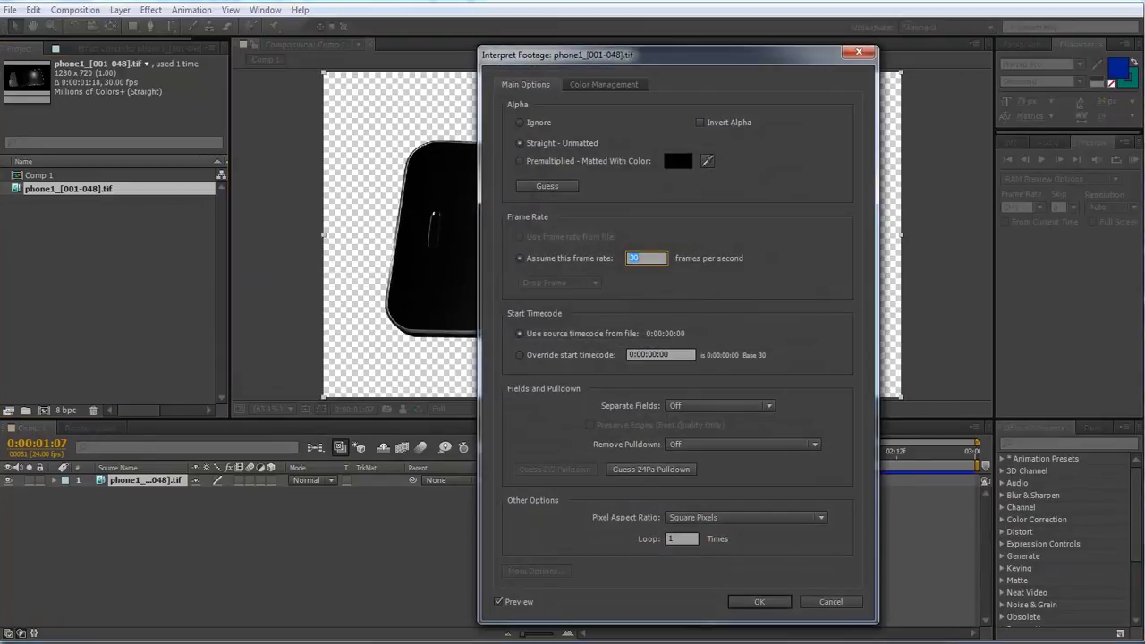
type("24")
key("Return")
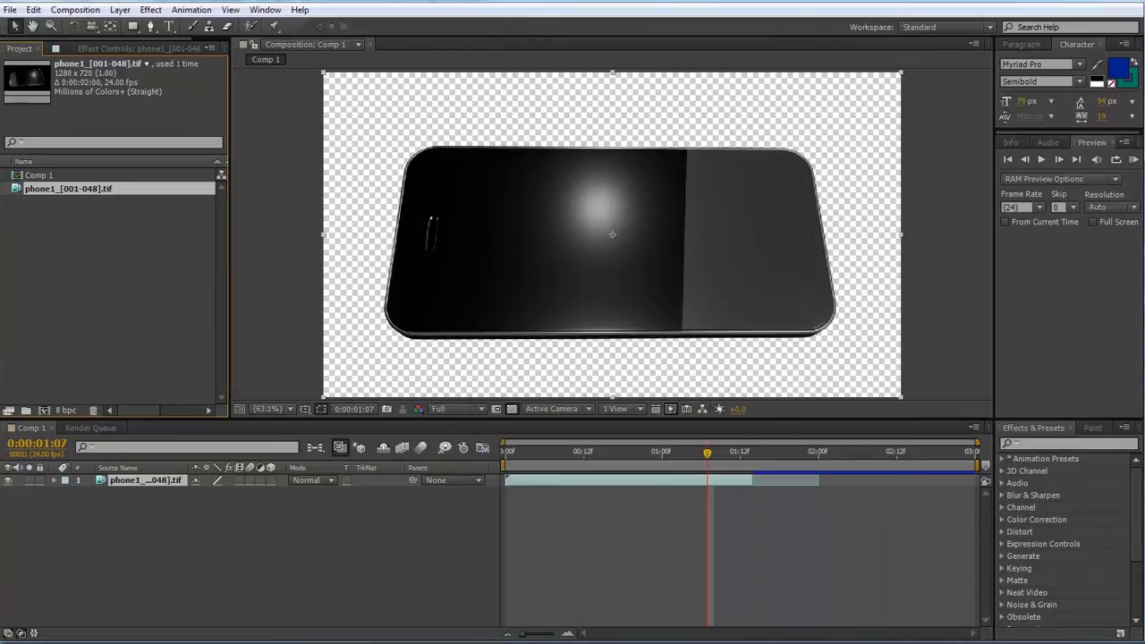
left_click_drag(751, 481, 817, 480)
mouse_move(708, 454)
left_mouse_down()
mouse_move(838, 454)
mouse_move(688, 453)
mouse_move(730, 453)
left_mouse_up()
Step: Import the phone1Screen_[001-048].tif sequence from the Phone1Screen folder and place it below the phone1 layer in Comp 1
scroll(611, 268, "down", 1)
double_click(109, 286)
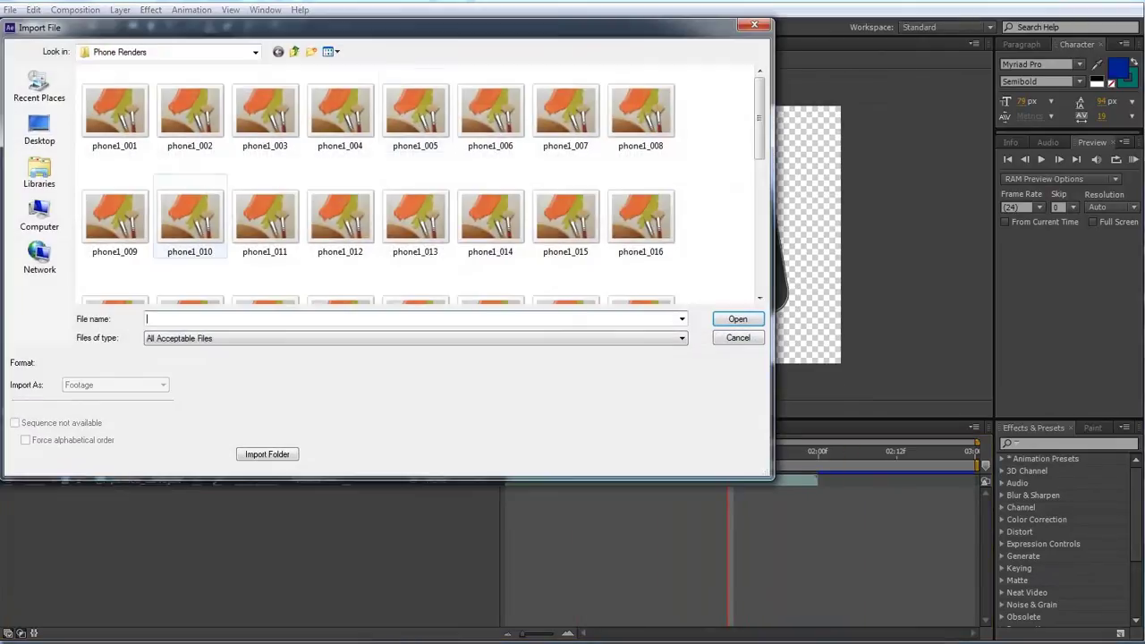
left_click(294, 51)
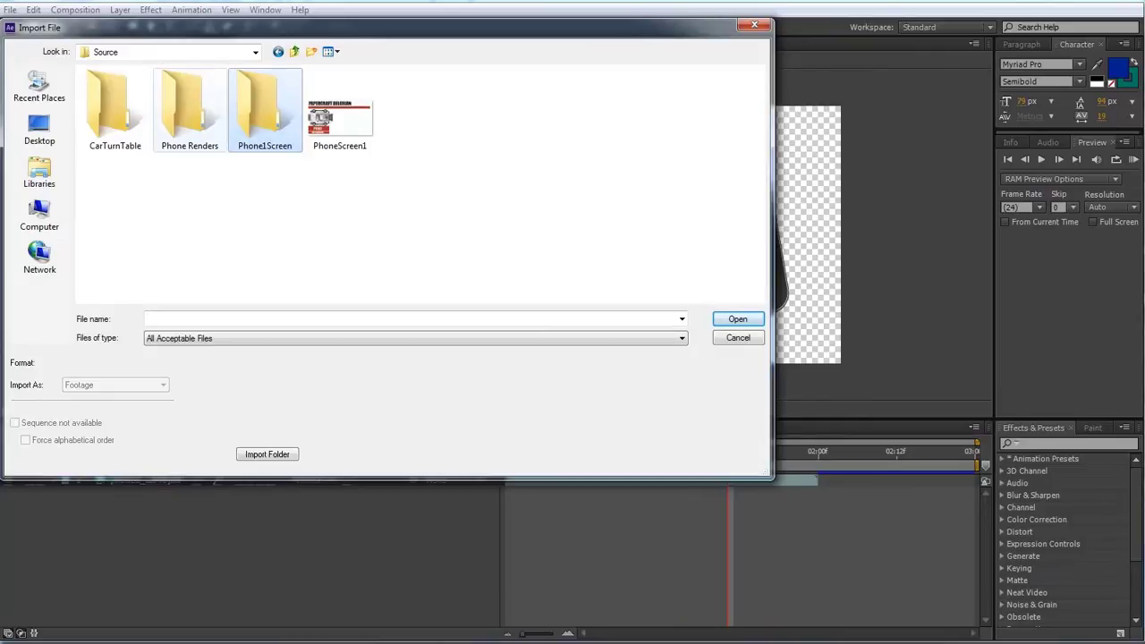
double_click(265, 109)
left_click(123, 107)
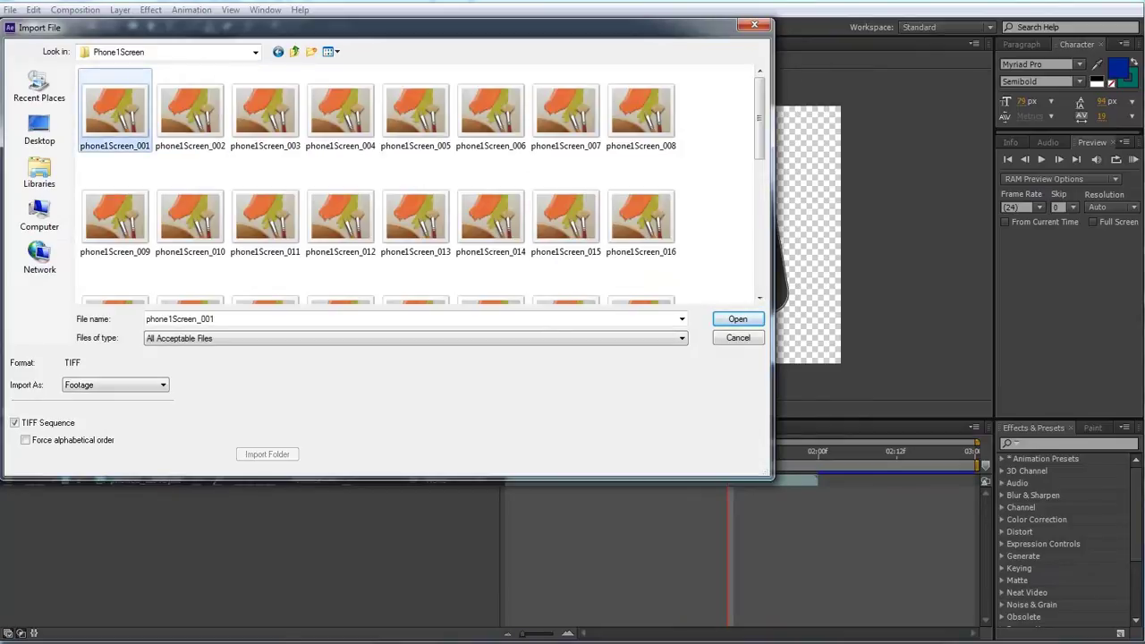
left_click(737, 319)
key("Return")
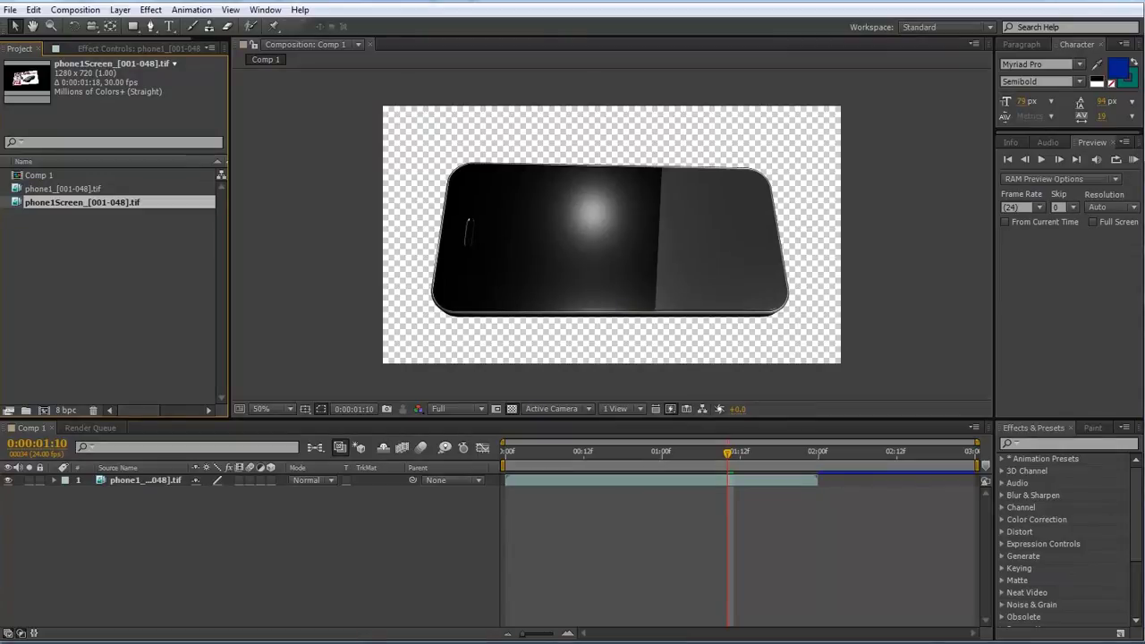
left_click_drag(82, 202, 477, 490)
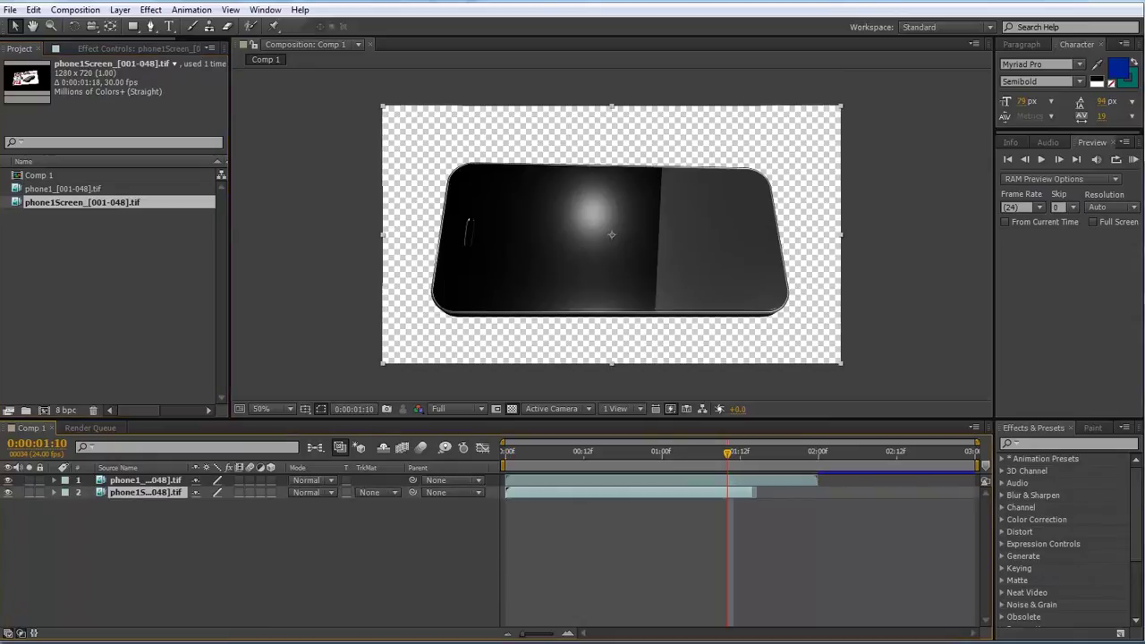
Step: Interpret the phone1Screen footage at 24 frames per second and extend its layer to the 02:00 mark
right_click(65, 203)
mouse_move(113, 258)
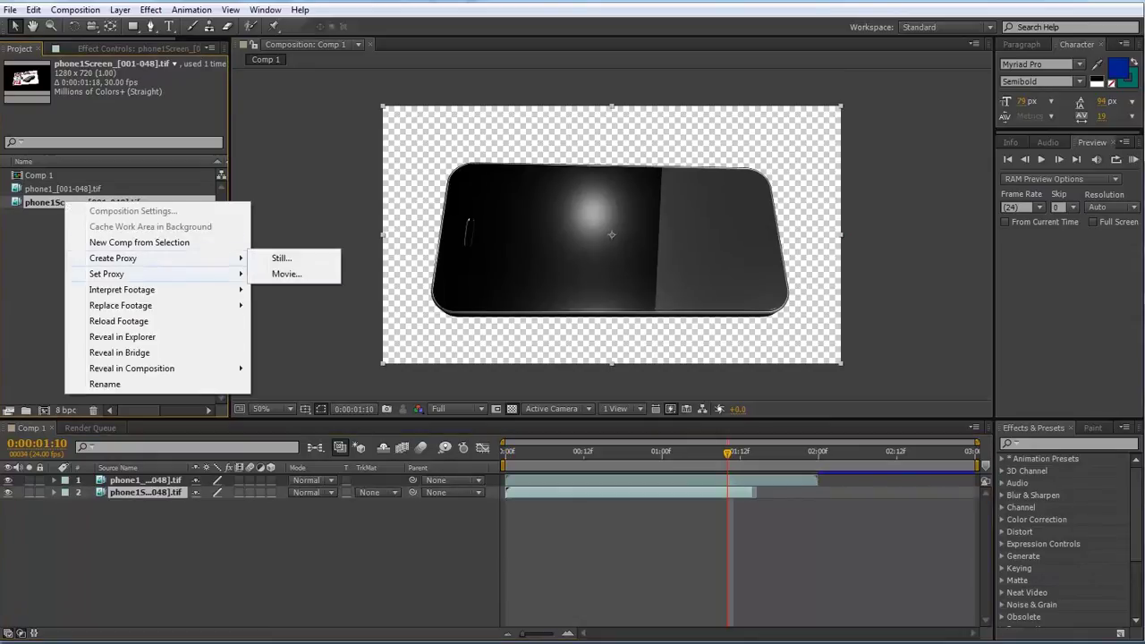
mouse_move(122, 289)
left_click(285, 289)
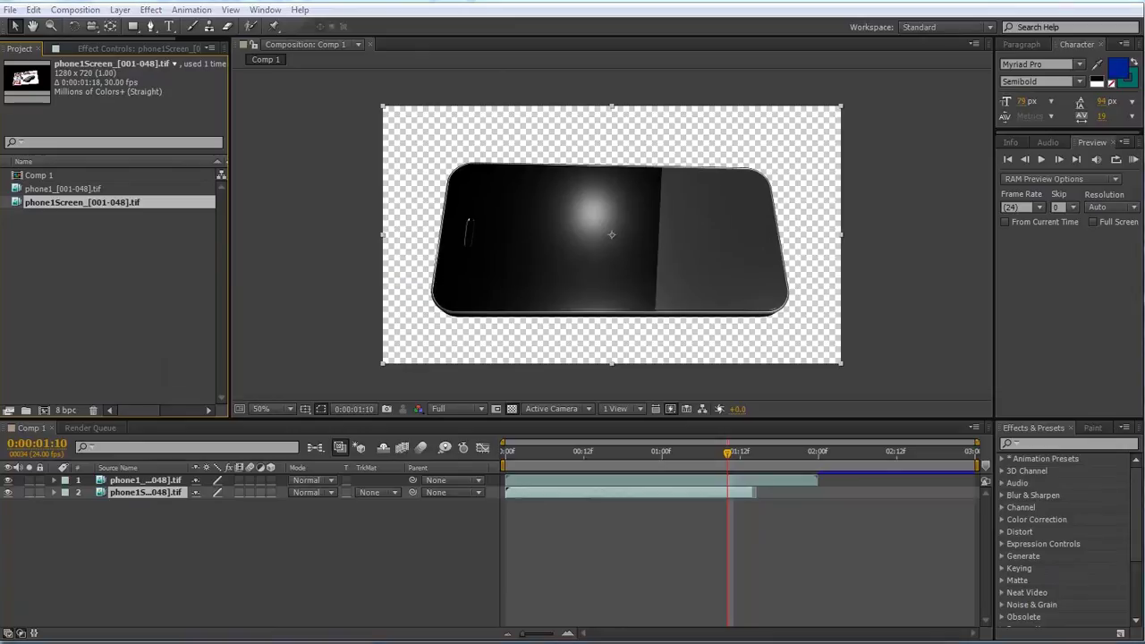
type("2")
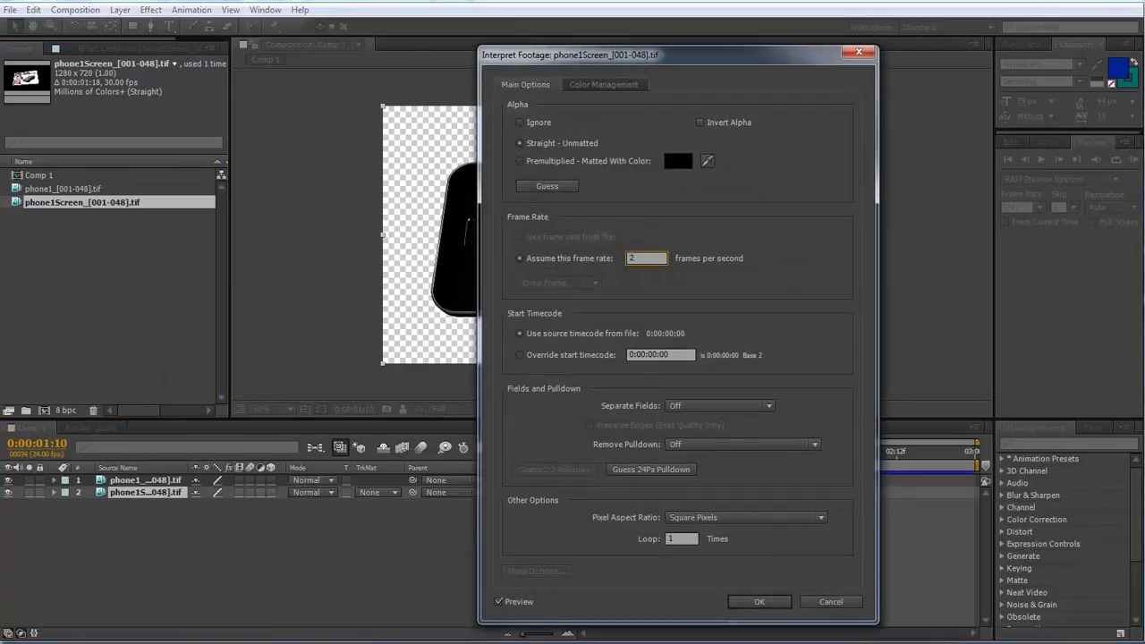
type("4")
key("Tab")
key("Return")
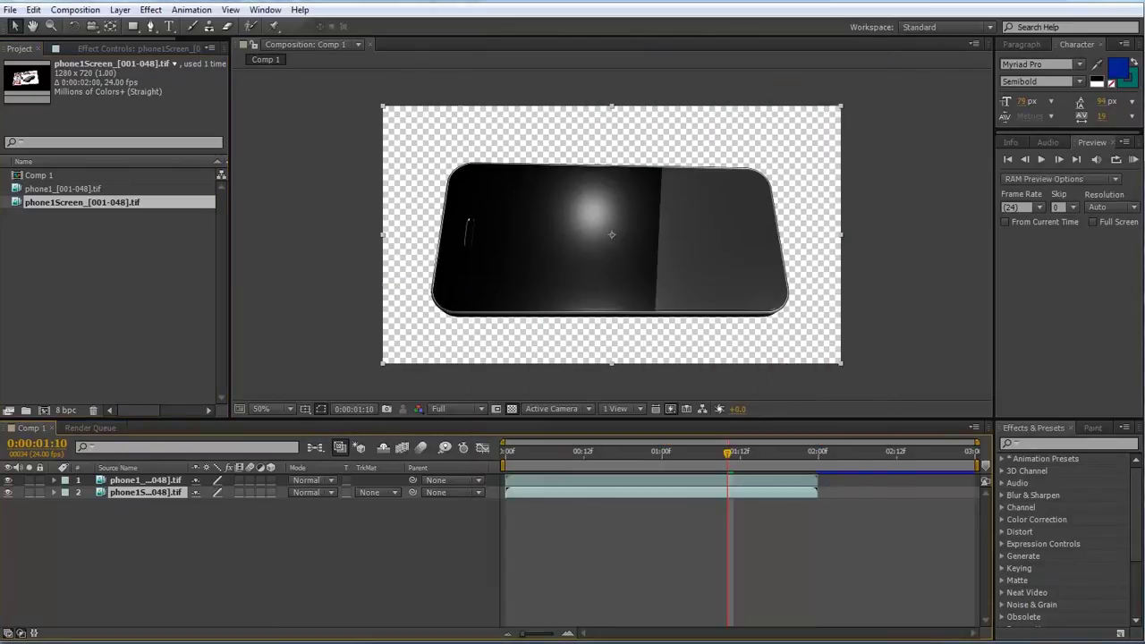
Step: Move the phone1Screen layer above the phone1 layer and preview the composite
key("ctrl+]")
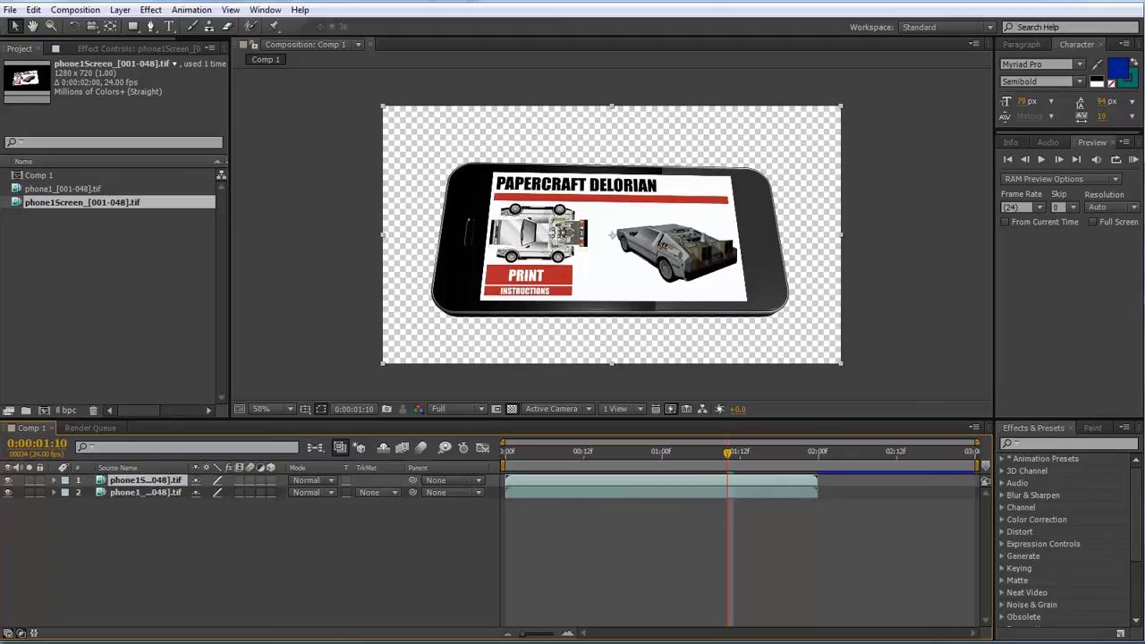
key("space")
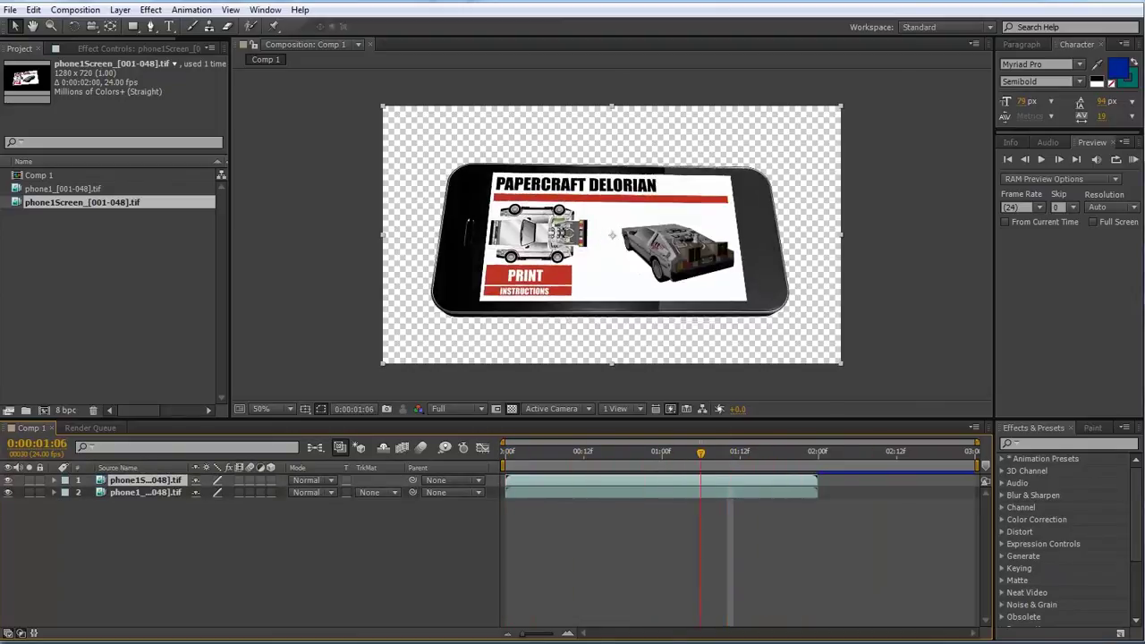
key("space")
Step: Import Blur Background.jpg, Modern City.jpg and Top-Gear Lens.jpg from the Source folder as footage
key("ctrl+i")
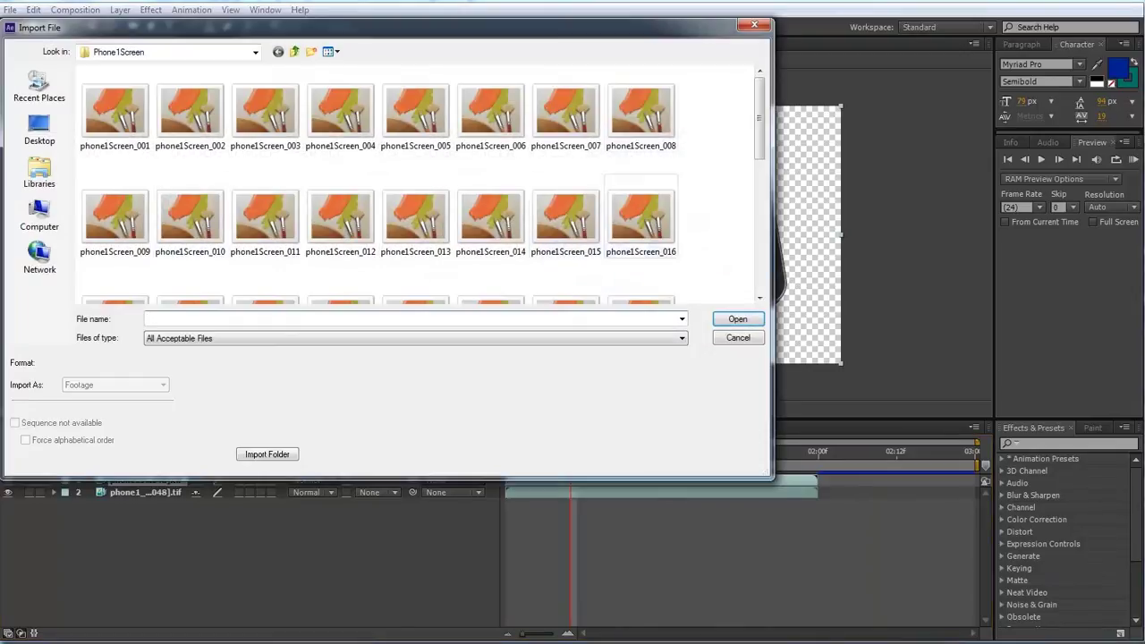
left_click(295, 51)
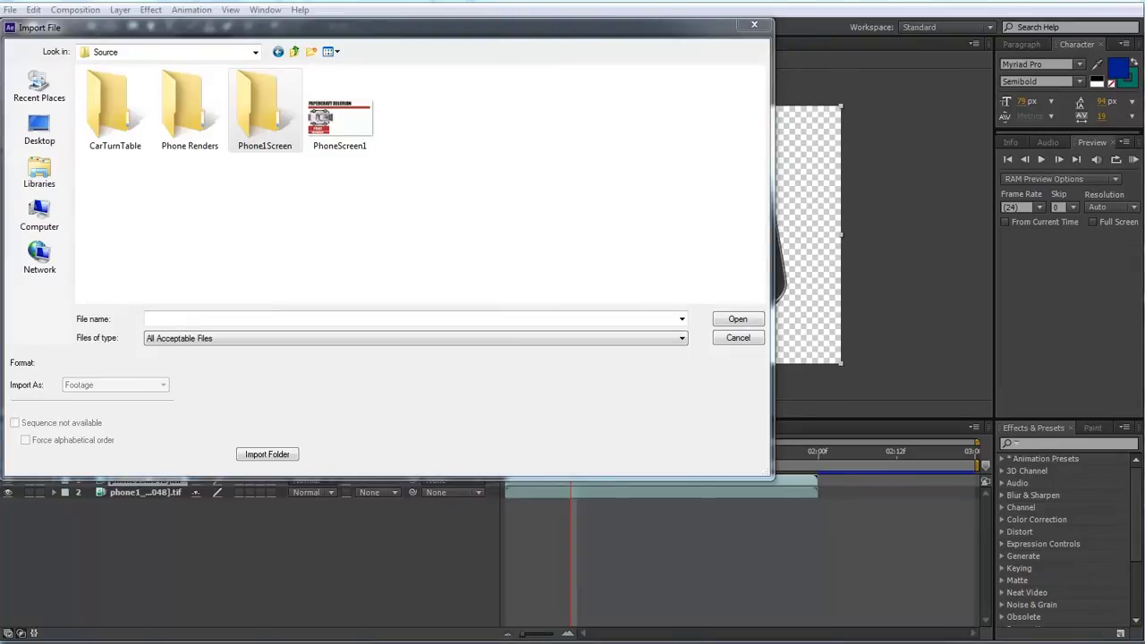
left_click_drag(1144, 231, 677, 230)
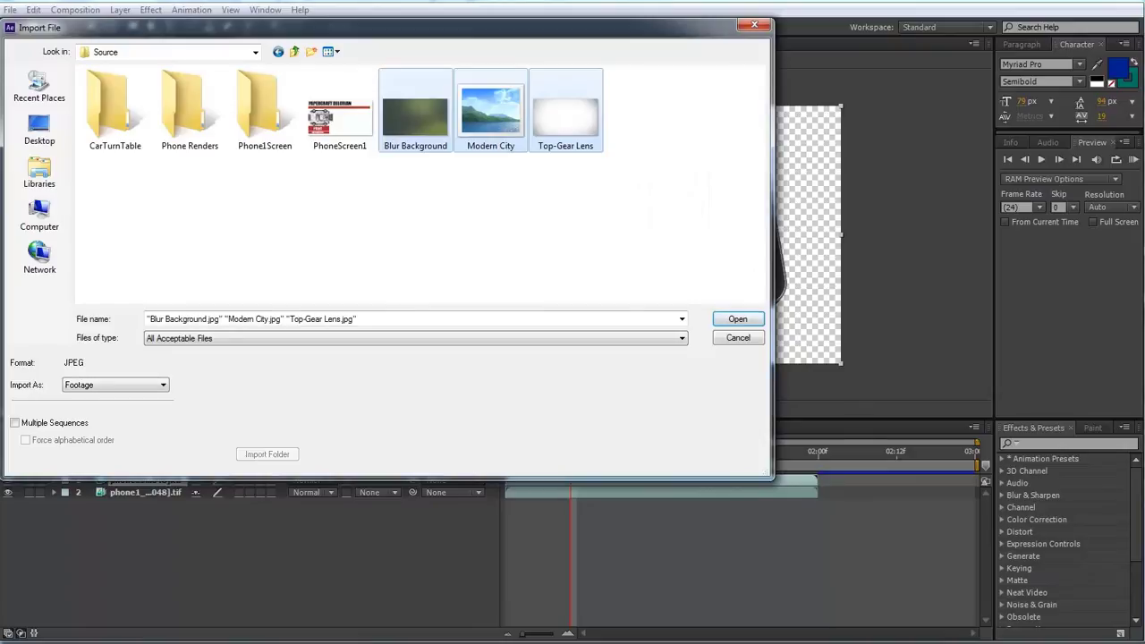
left_click(673, 219)
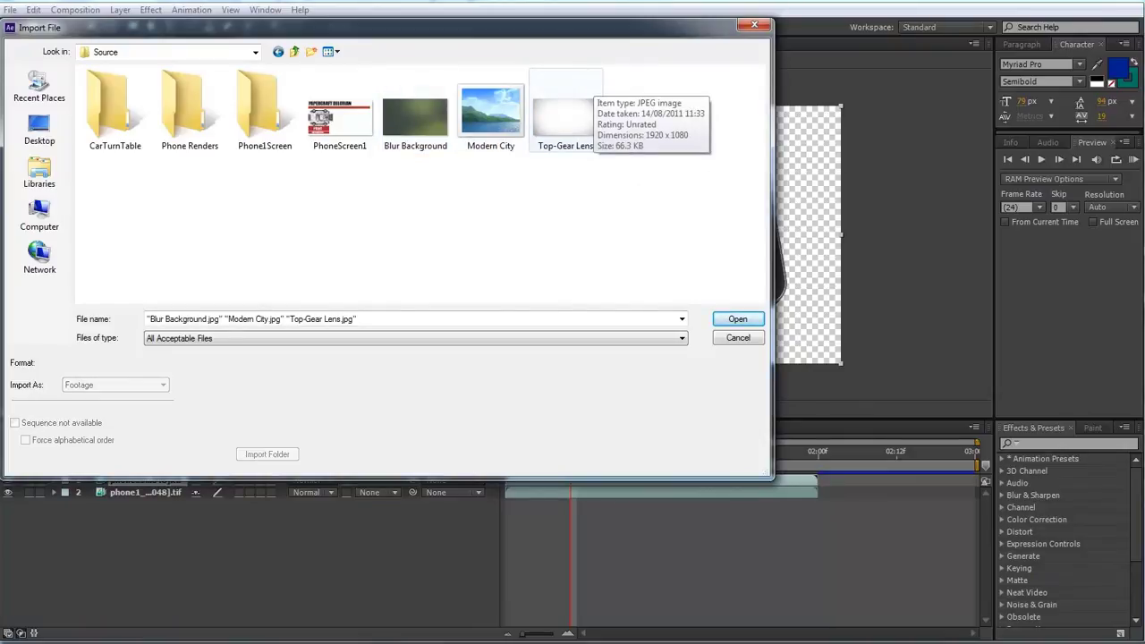
left_click(417, 114)
left_click(566, 115, "shift")
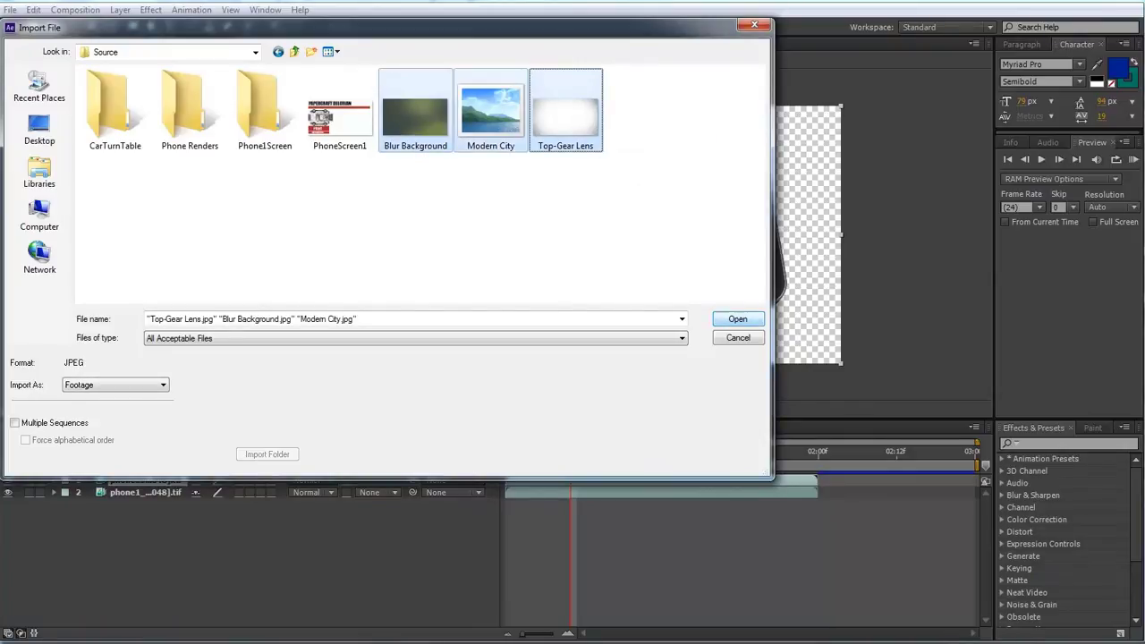
key("Return")
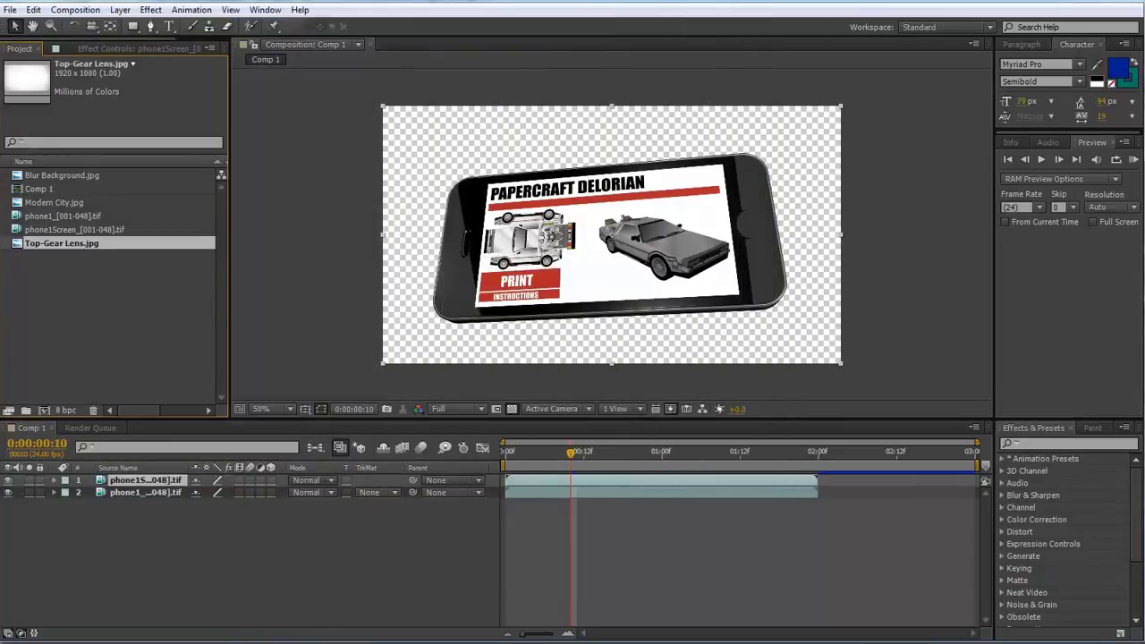
Step: Add Modern City.jpg to Comp 1, scale it down to just cover the frame and send it behind the phone layers
left_click(55, 203)
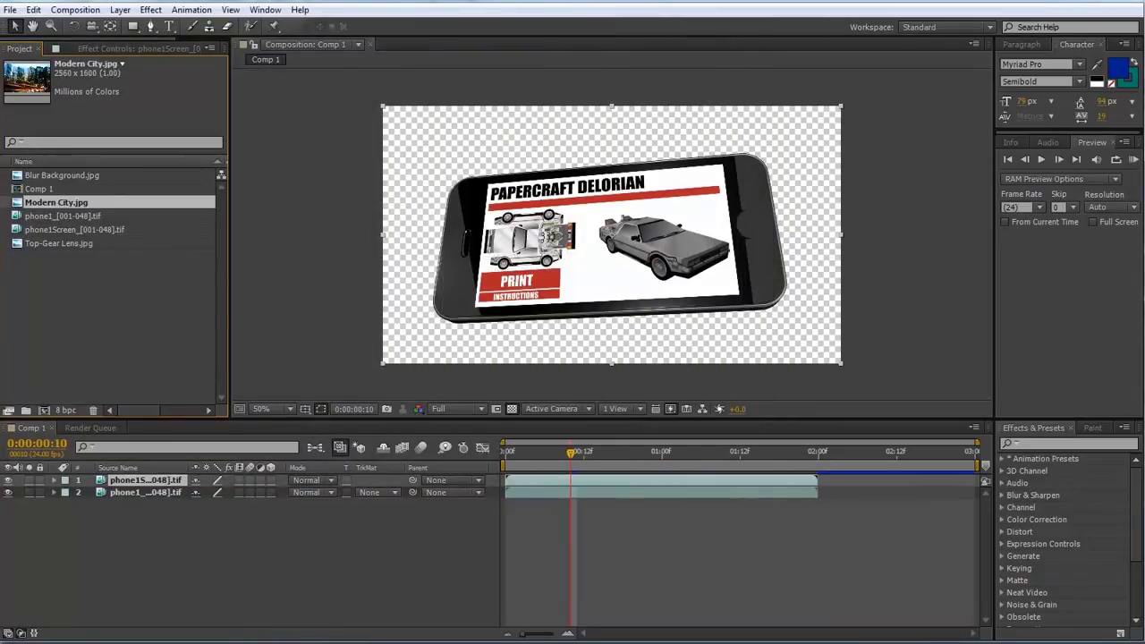
left_click_drag(59, 203, 617, 211)
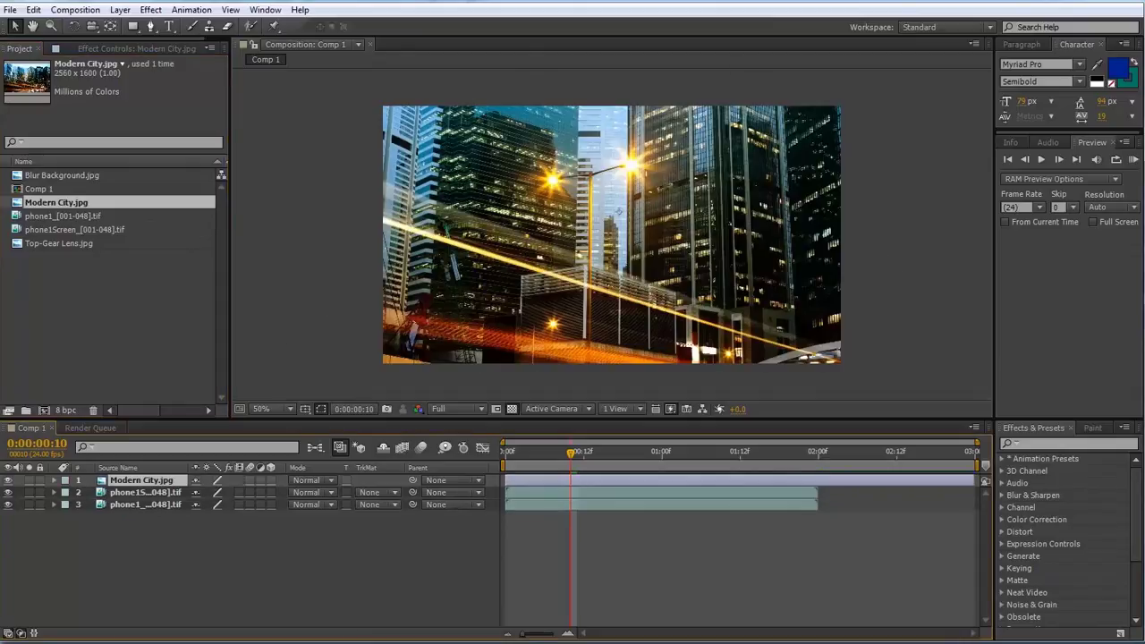
scroll(617, 212, "down", 1)
left_click_drag(843, 366, 734, 297, "shift")
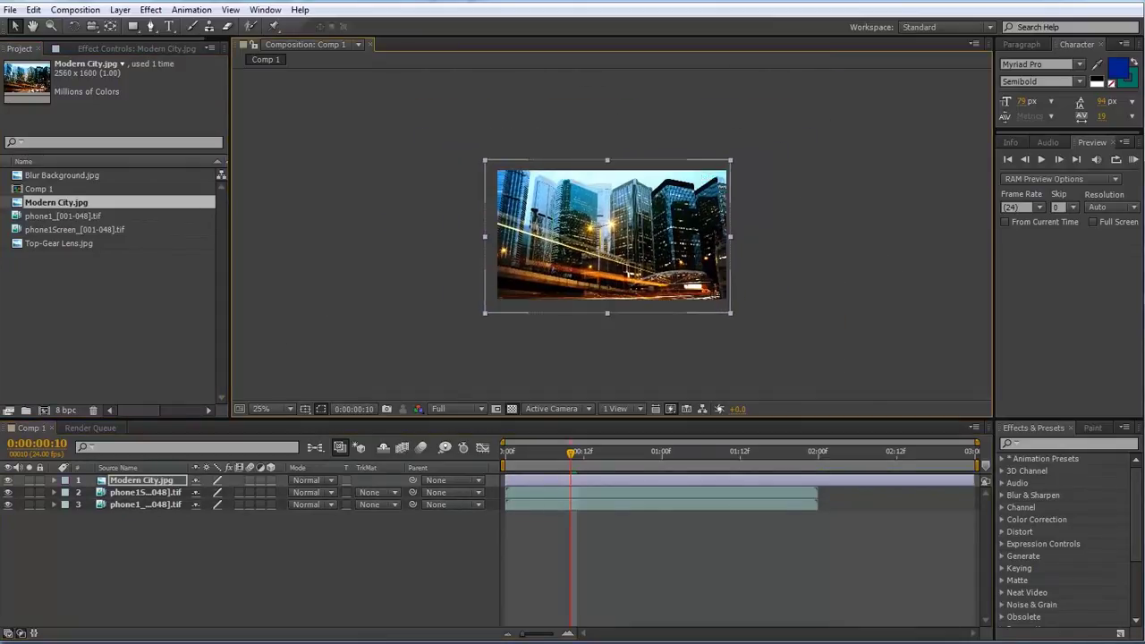
key("period")
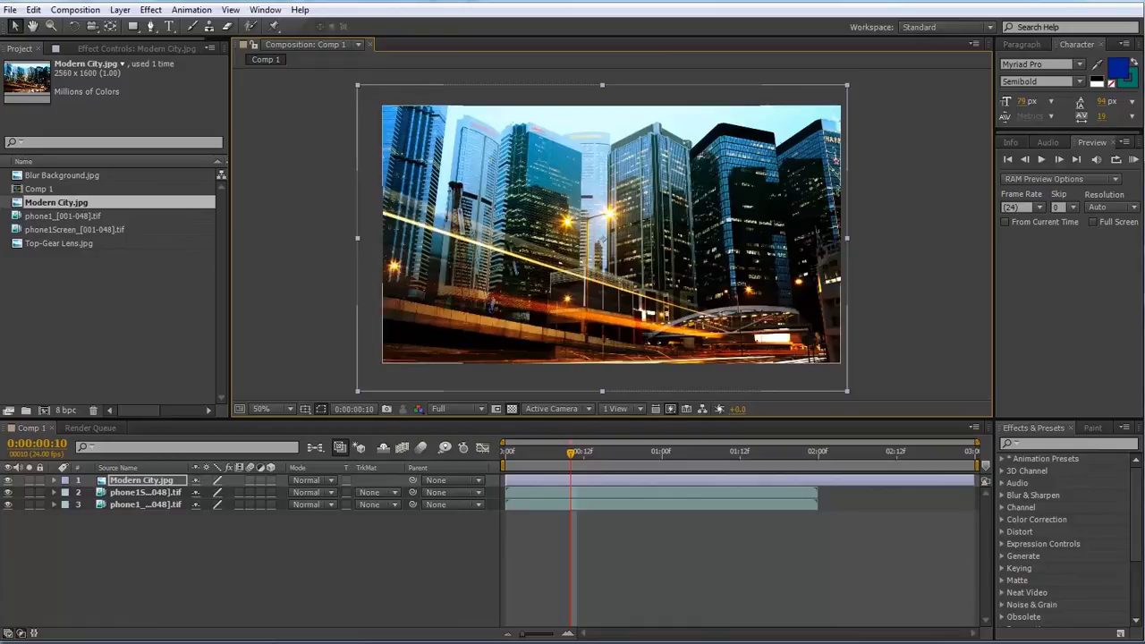
key("ctrl+shift+bracketleft")
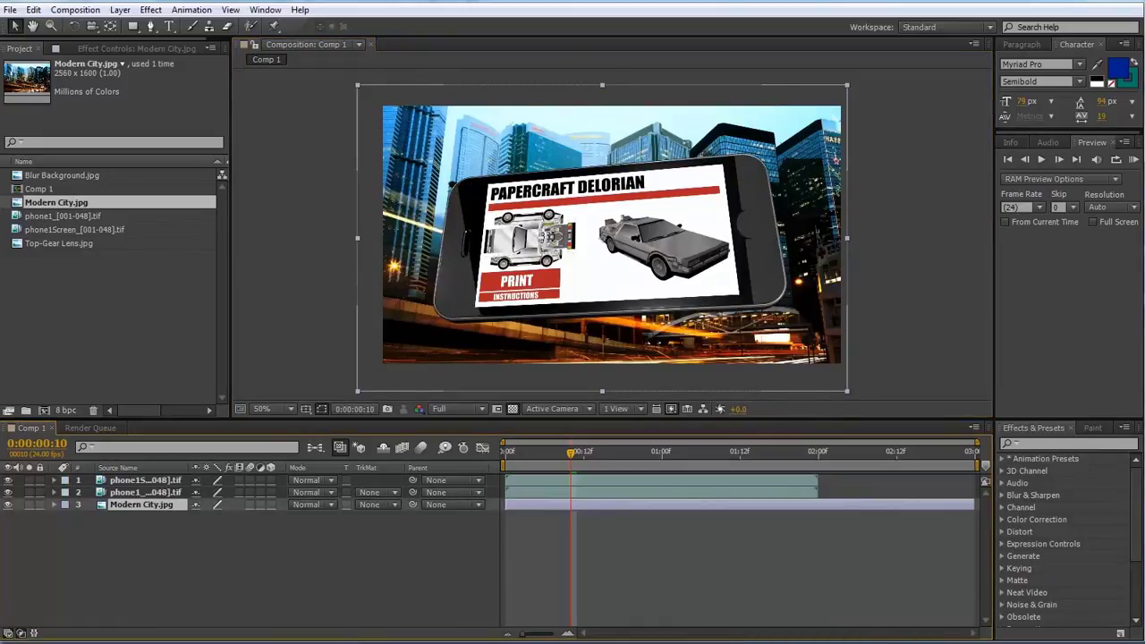
Step: Place Blur Background.jpg between the phone1 and Modern City layers and scale it down to about 74%
left_click(66, 175)
left_click_drag(66, 175, 268, 499)
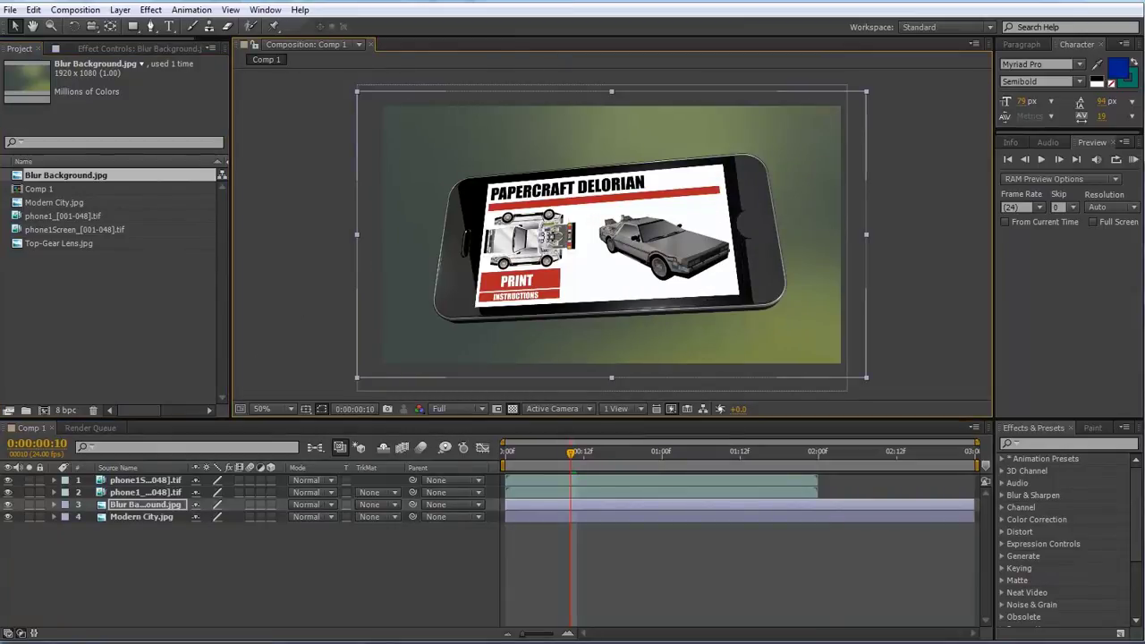
Step: Apply the Hue/Saturation effect to the Blur Background layer and colorize it blue with a Colorize Hue of 217°
left_click(1001, 519)
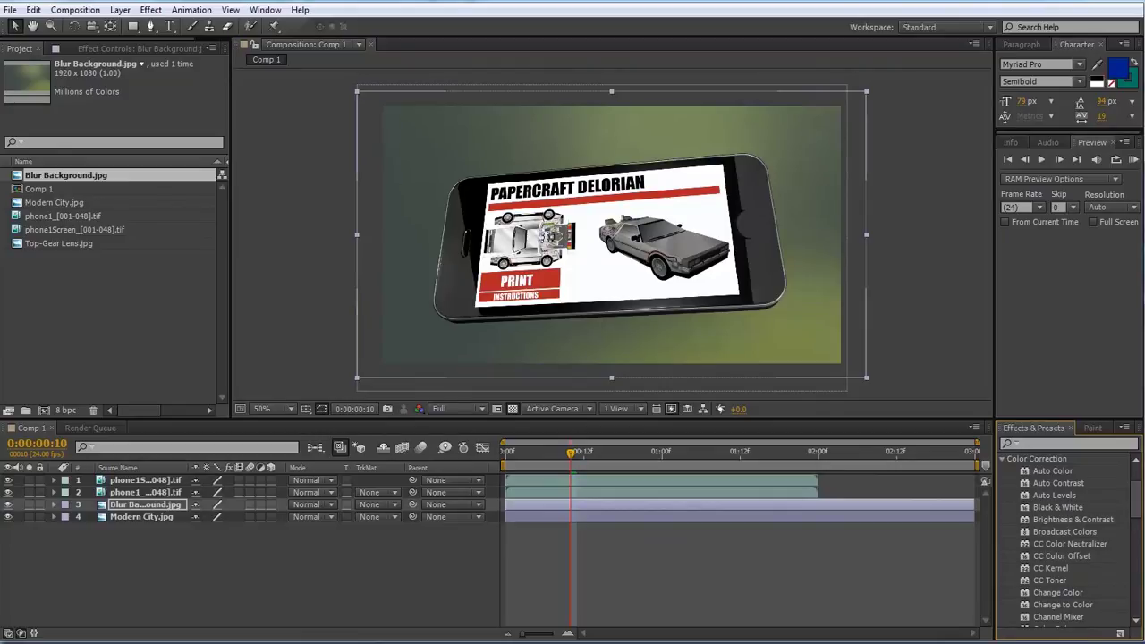
left_click_drag(1136, 500, 1136, 501)
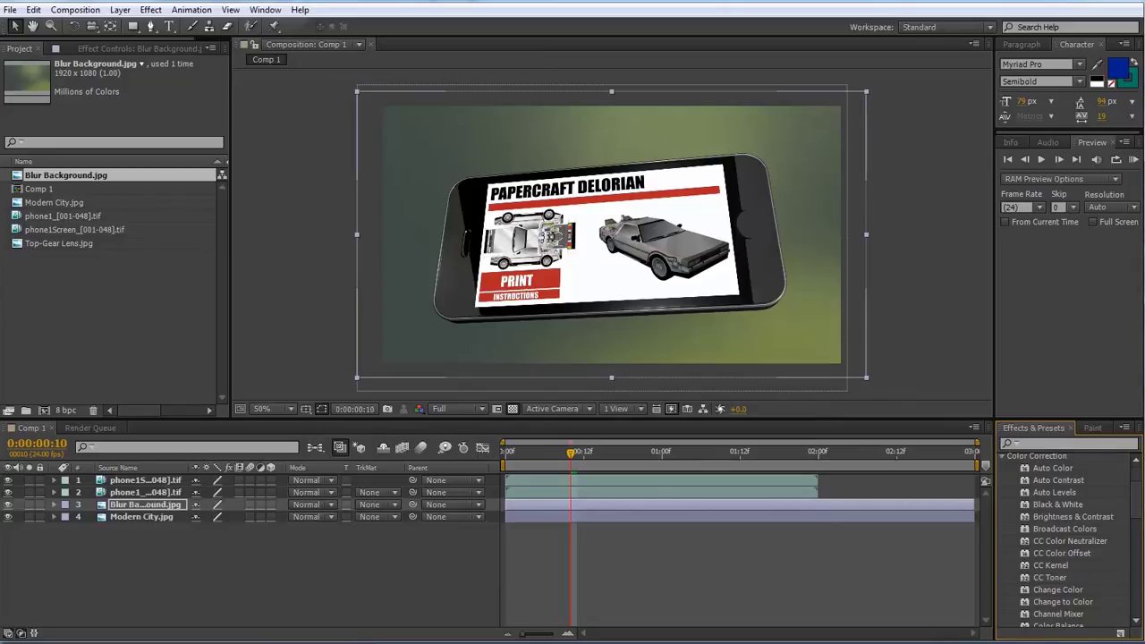
scroll(1065, 536, "down", 4)
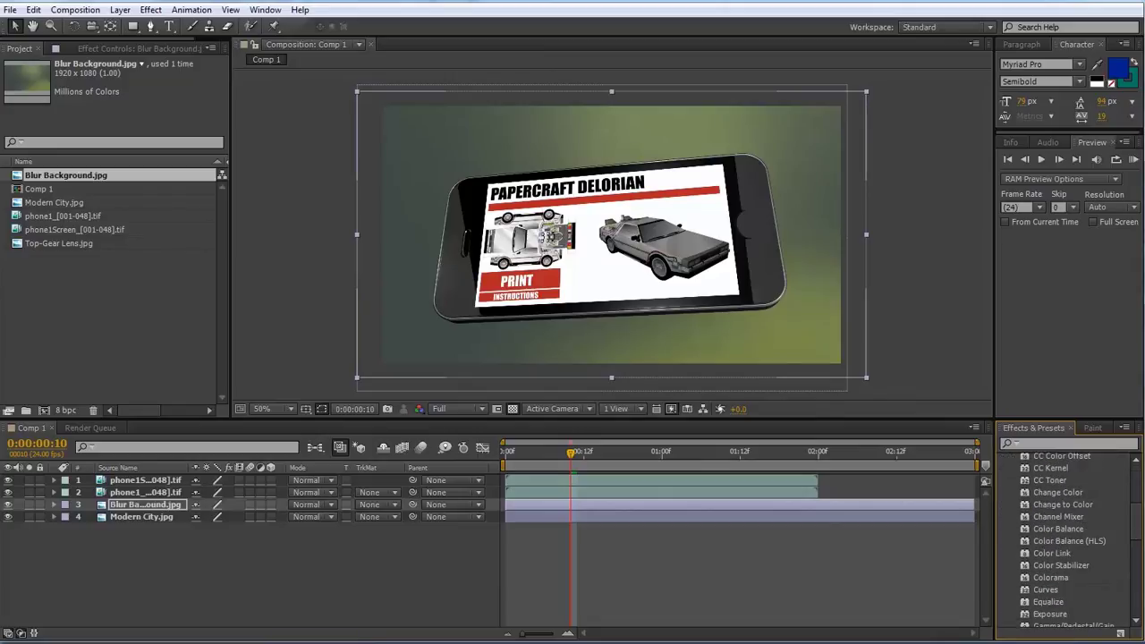
scroll(1064, 542, "down", 4)
double_click(1061, 542)
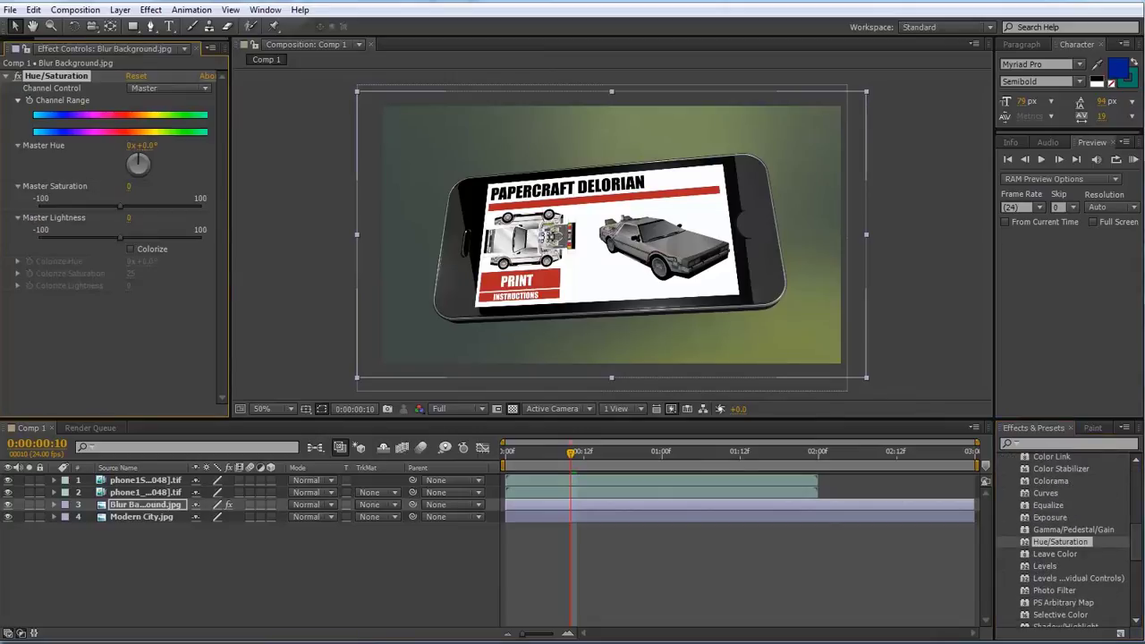
left_click(131, 250)
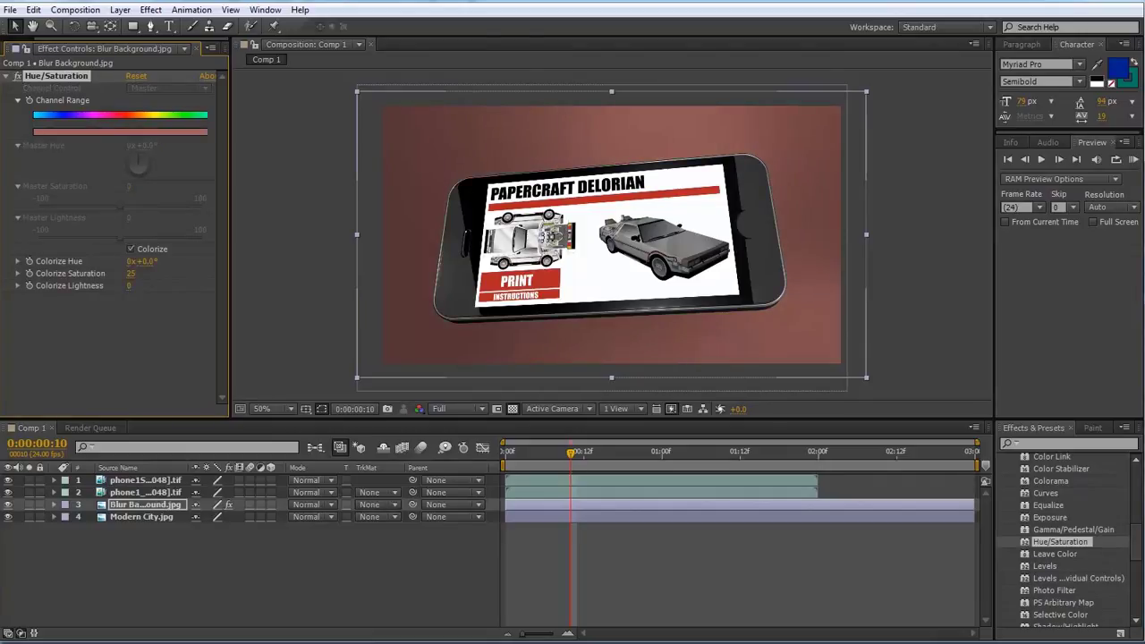
left_click_drag(146, 261, 275, 261)
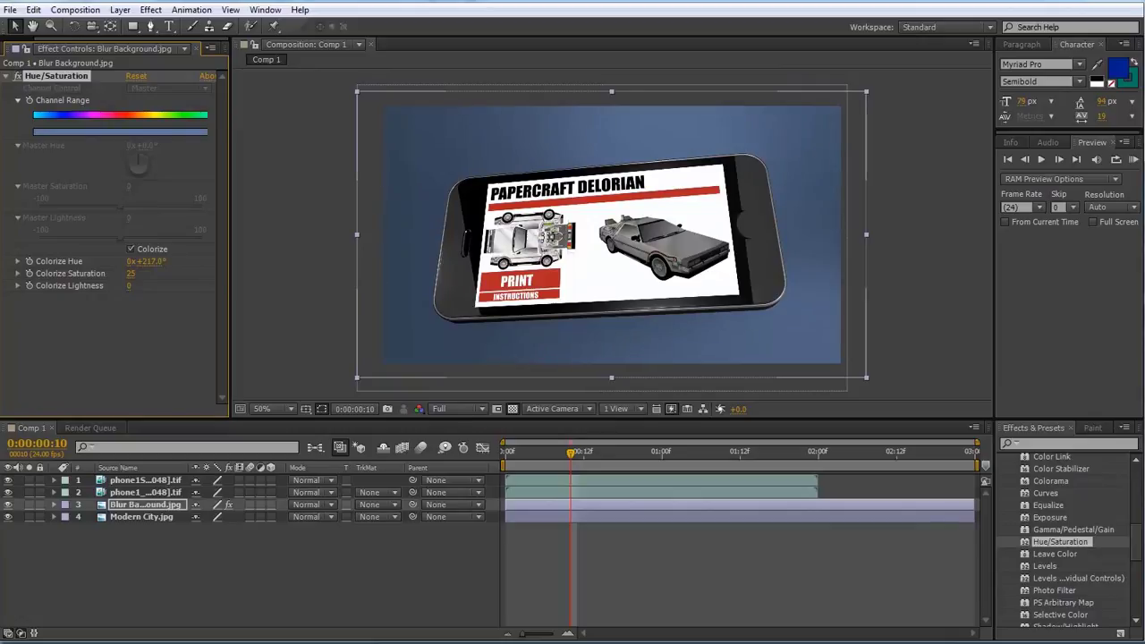
Step: Set the Blur Background layer's opacity to 94% and preview the composite from the first frame
left_click(54, 504)
left_click(66, 529)
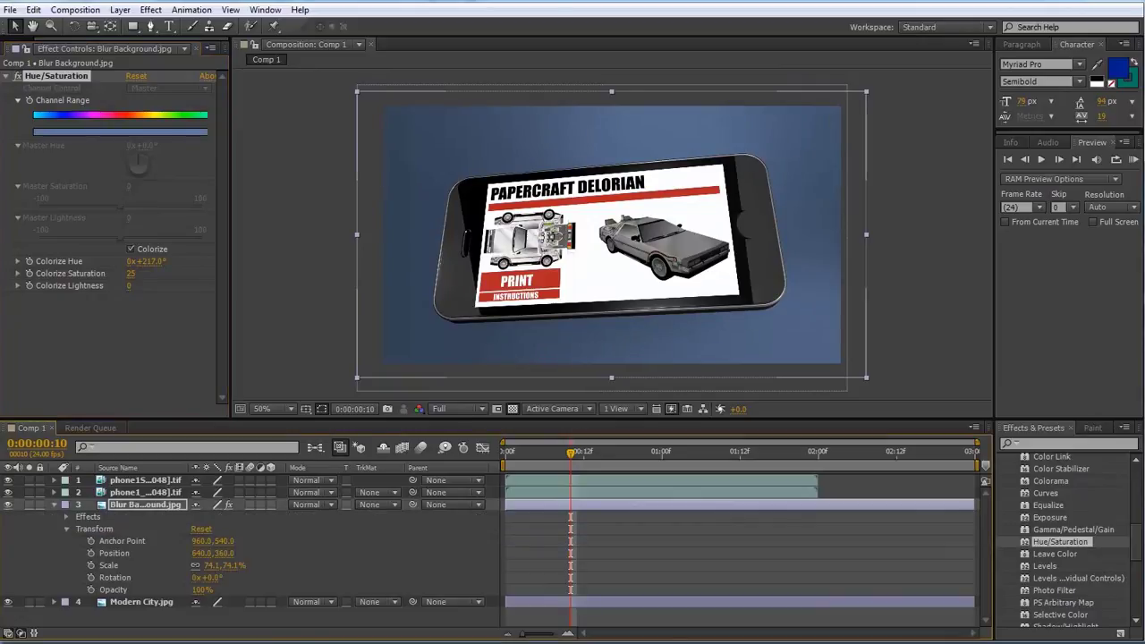
mouse_move(199, 590)
left_mouse_down()
mouse_move(170, 589)
mouse_move(193, 590)
left_mouse_up()
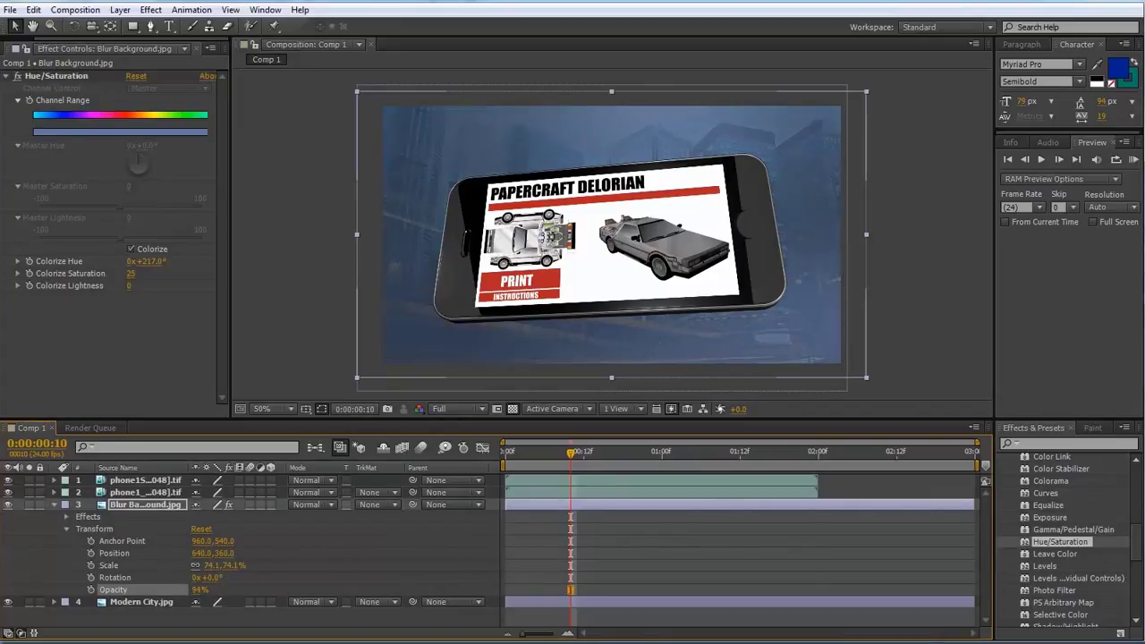
left_click(295, 304)
key("Page_Up")
key("Home")
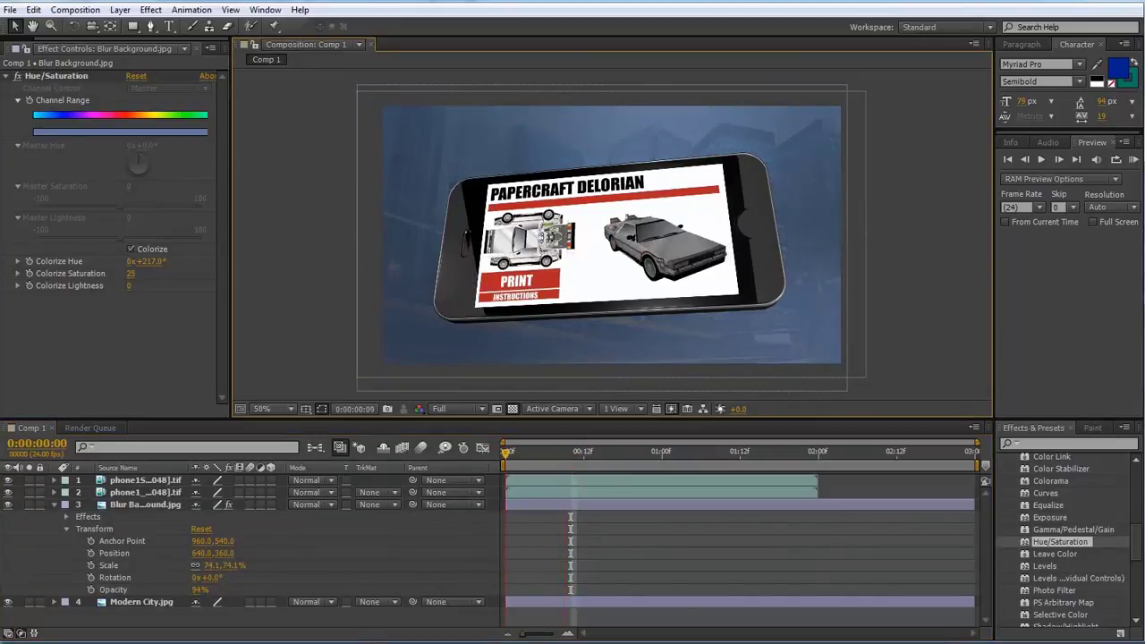
key("space")
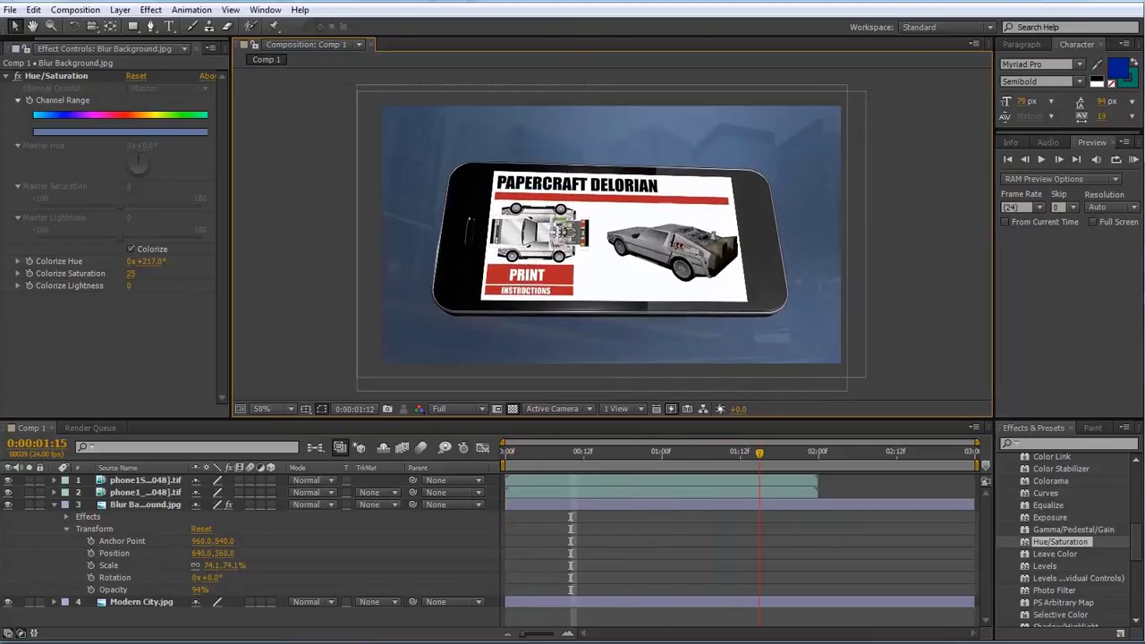
mouse_move(811, 453)
left_mouse_down()
mouse_move(760, 453)
mouse_move(799, 453)
left_mouse_up()
Step: Duplicate the phone1 layer and move the copy above the phone1Screen layer
left_click(145, 493)
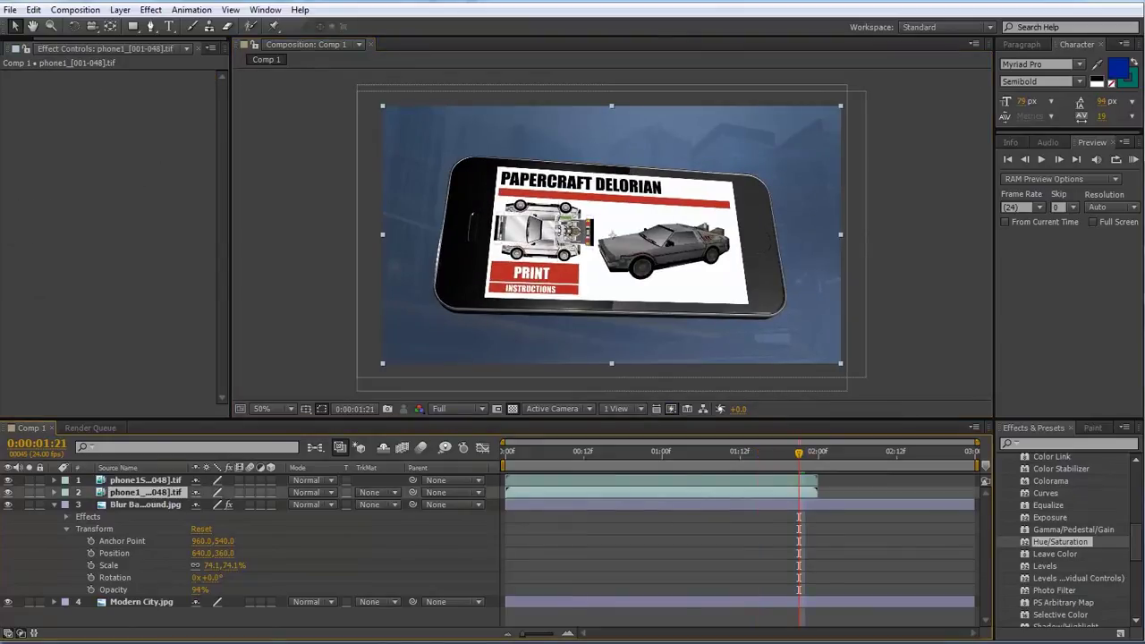
left_click(8, 493)
left_click(8, 493)
key("ctrl+d")
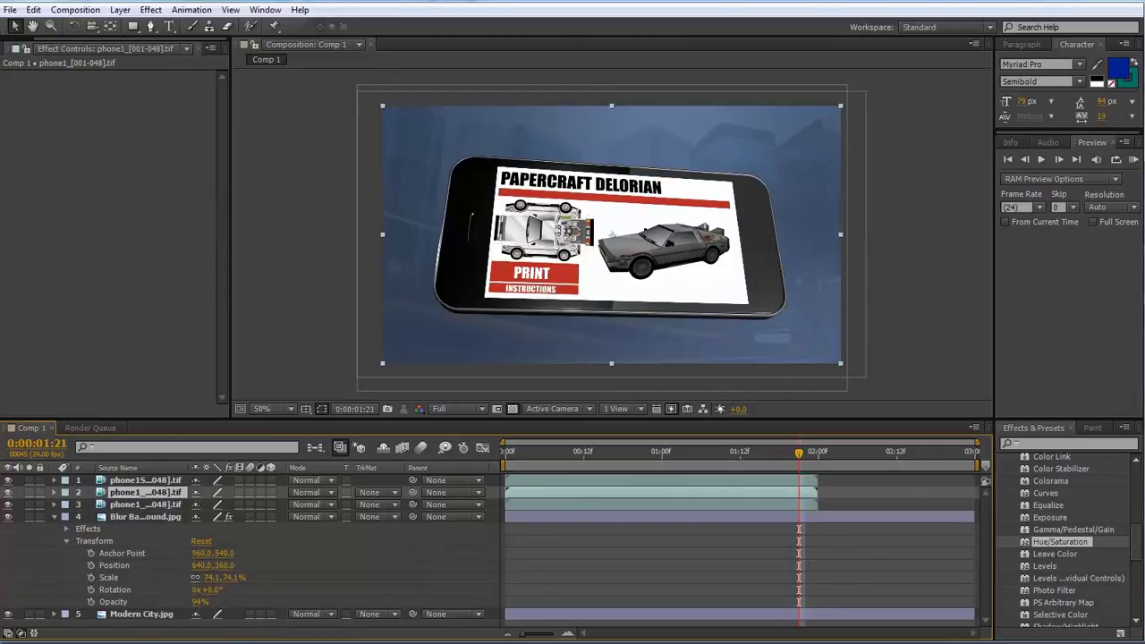
left_click_drag(145, 493, 145, 475)
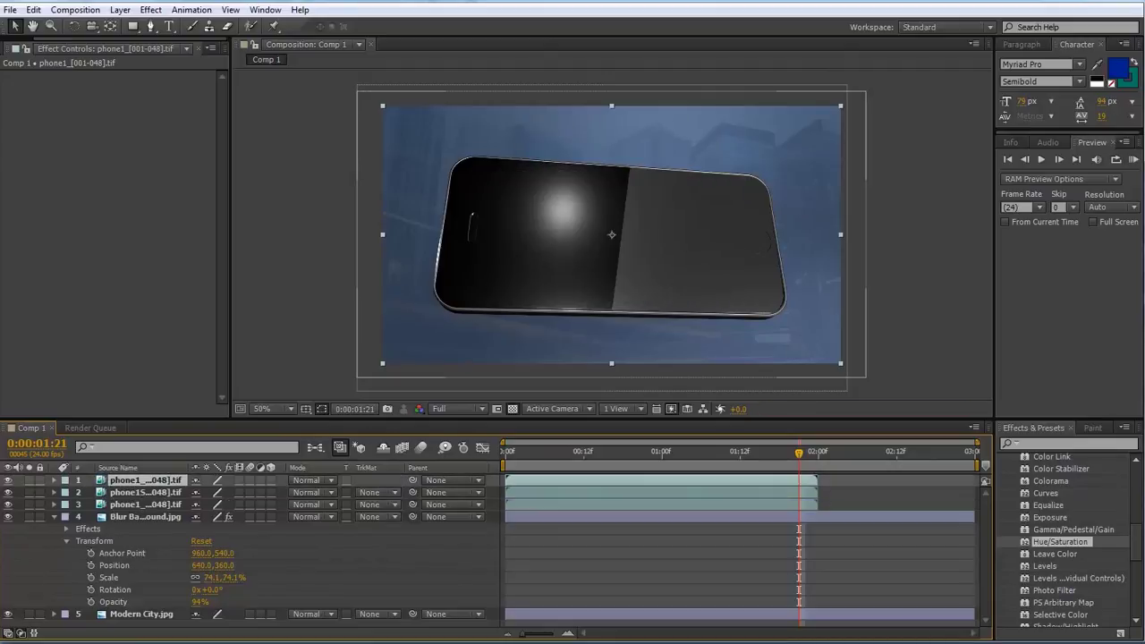
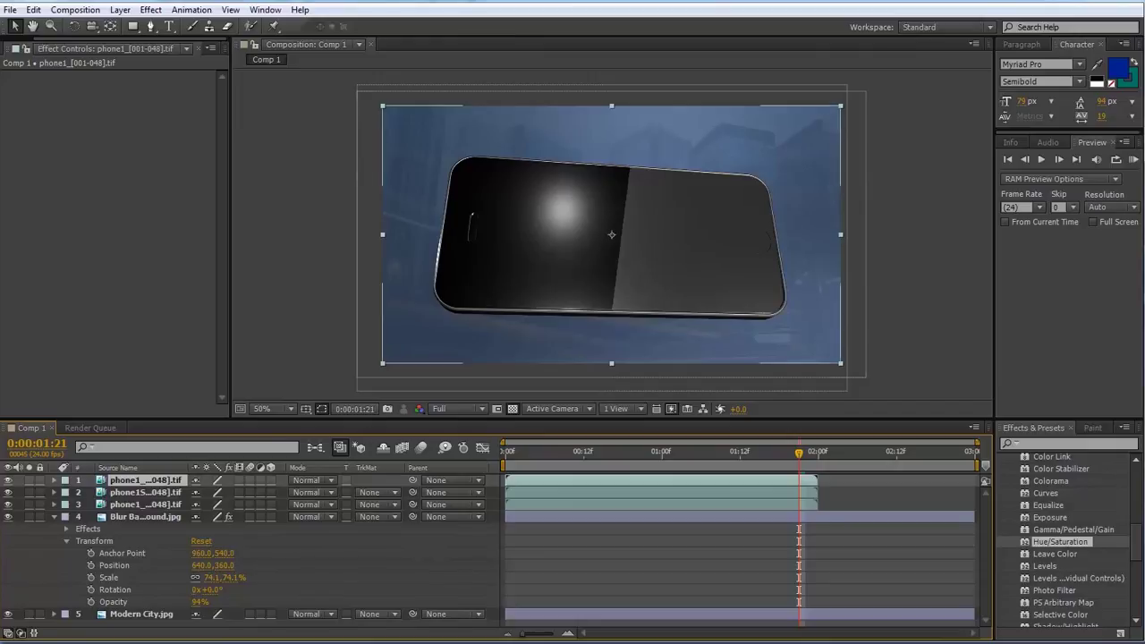
Step: Collapse the Blur Background layer's properties and set the topmost phone1 copy's blending mode to Screen
left_click(54, 517)
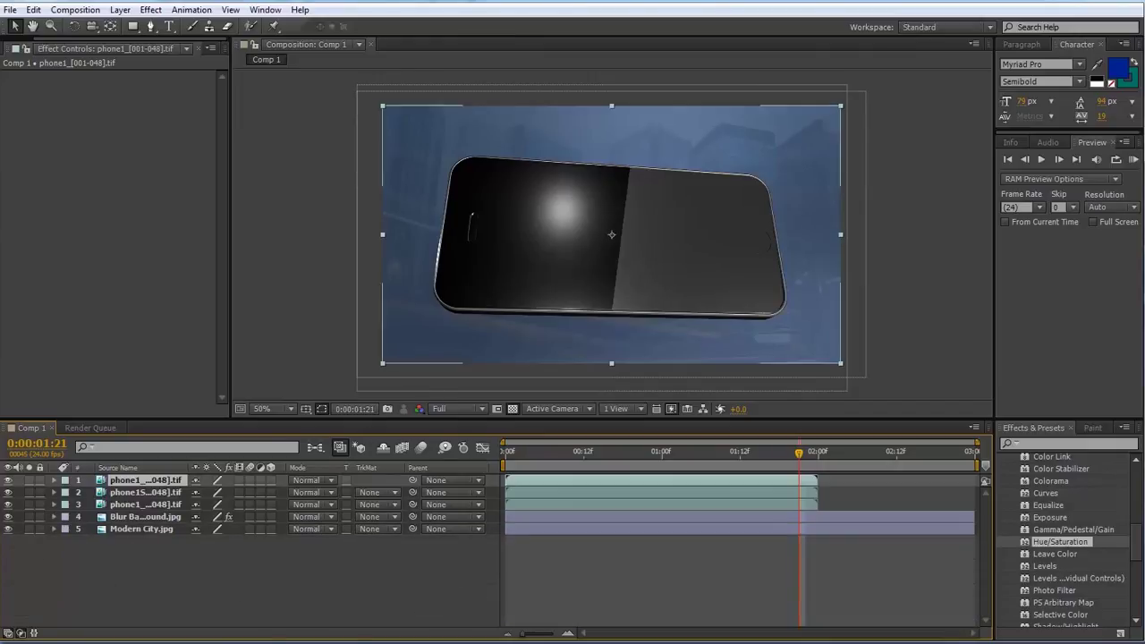
left_click(120, 9)
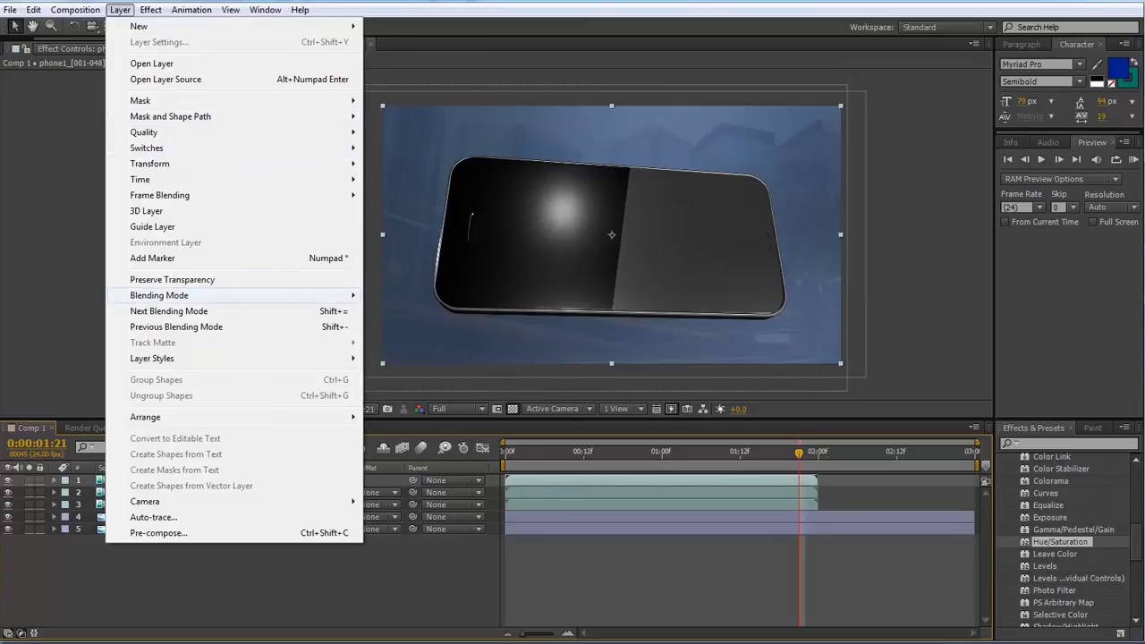
mouse_move(159, 296)
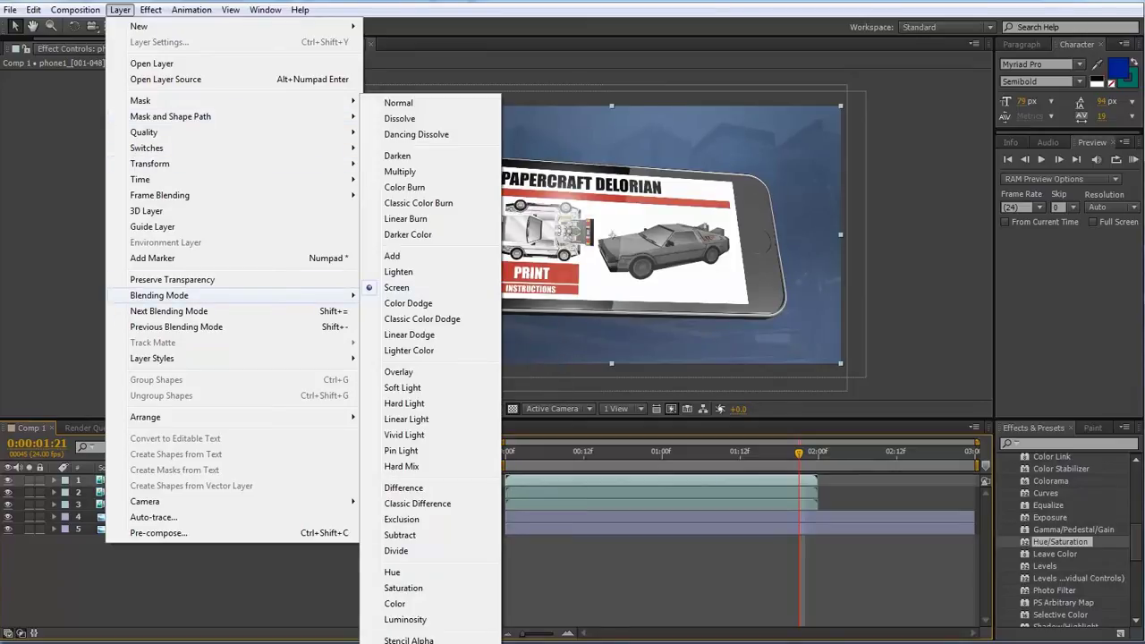
key("Escape")
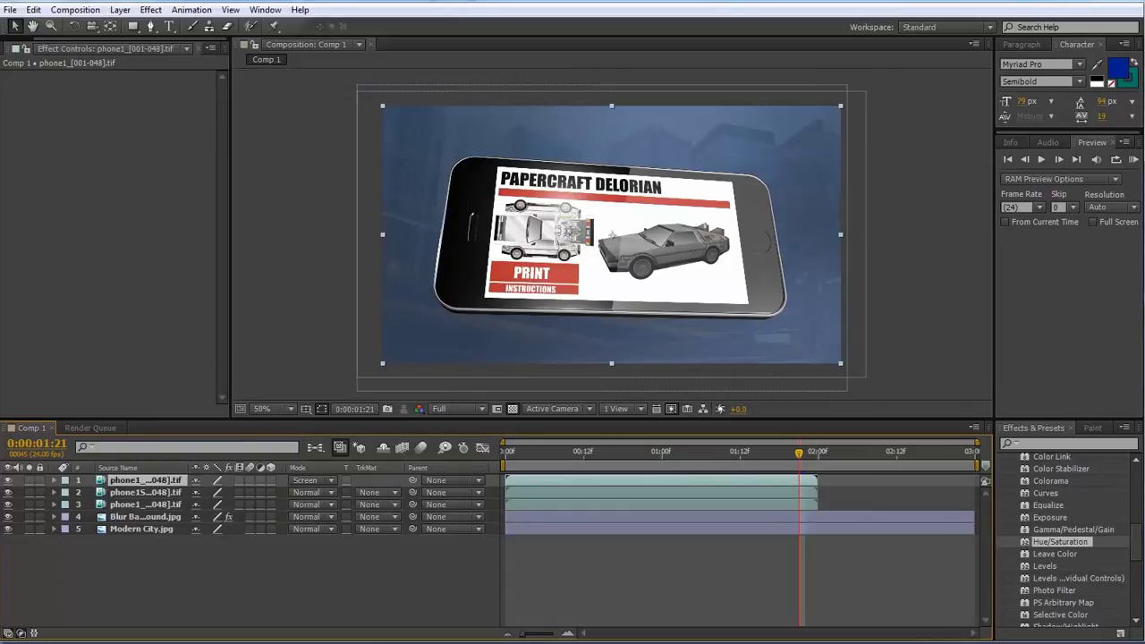
right_click(576, 481)
key("Escape")
key("ctrl+d")
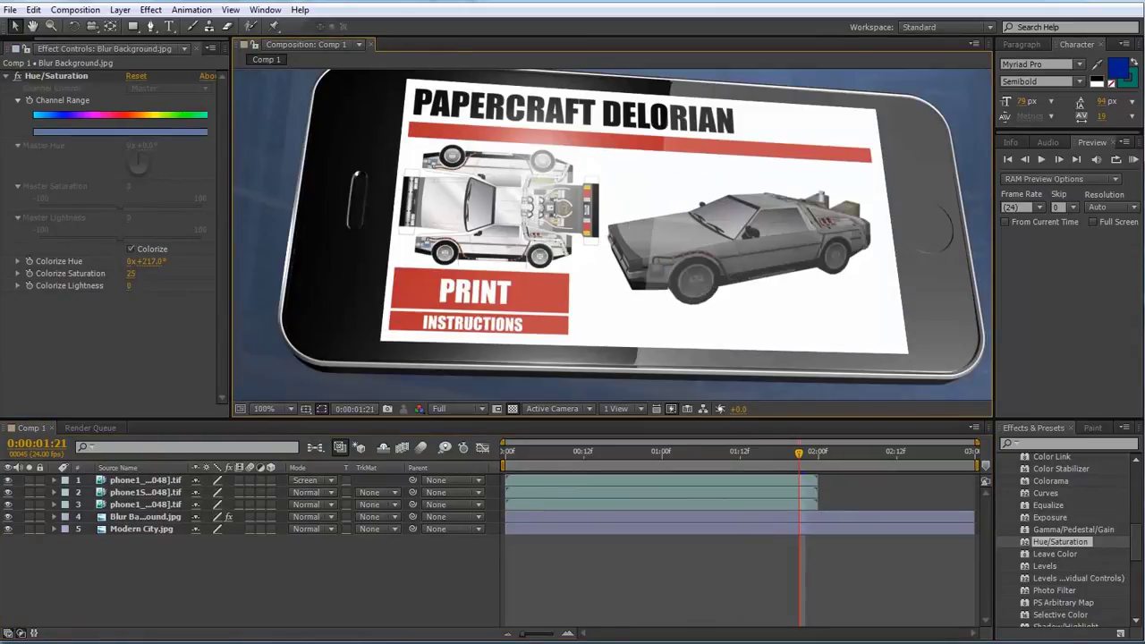
Step: Reduce the topmost phone1 copy's opacity to 71%
left_click(53, 481)
left_click(66, 493)
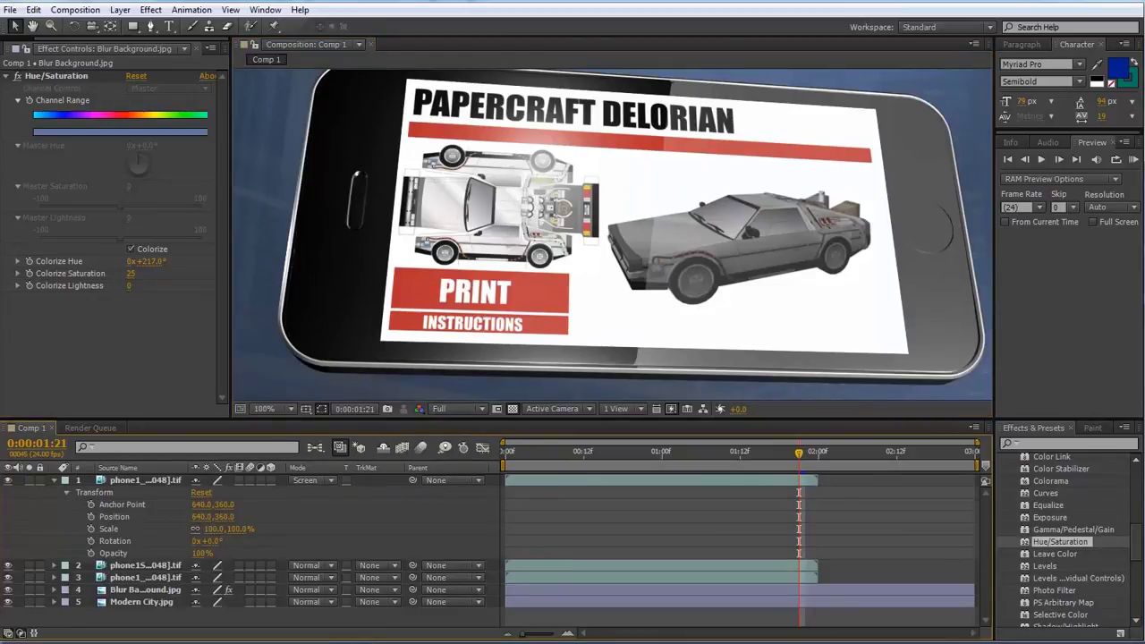
left_click_drag(200, 553, 175, 553)
left_click(145, 480)
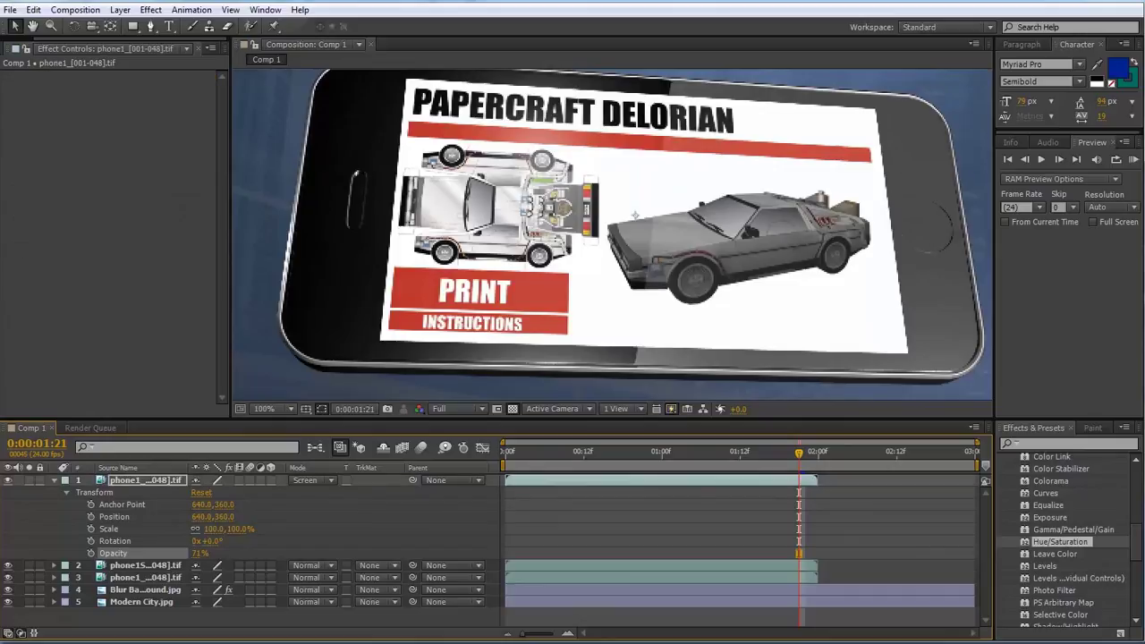
Step: Examine the screen reflections across the animation by scrubbing and stepping frame by frame through the composite
scroll(612, 235, "down", 1)
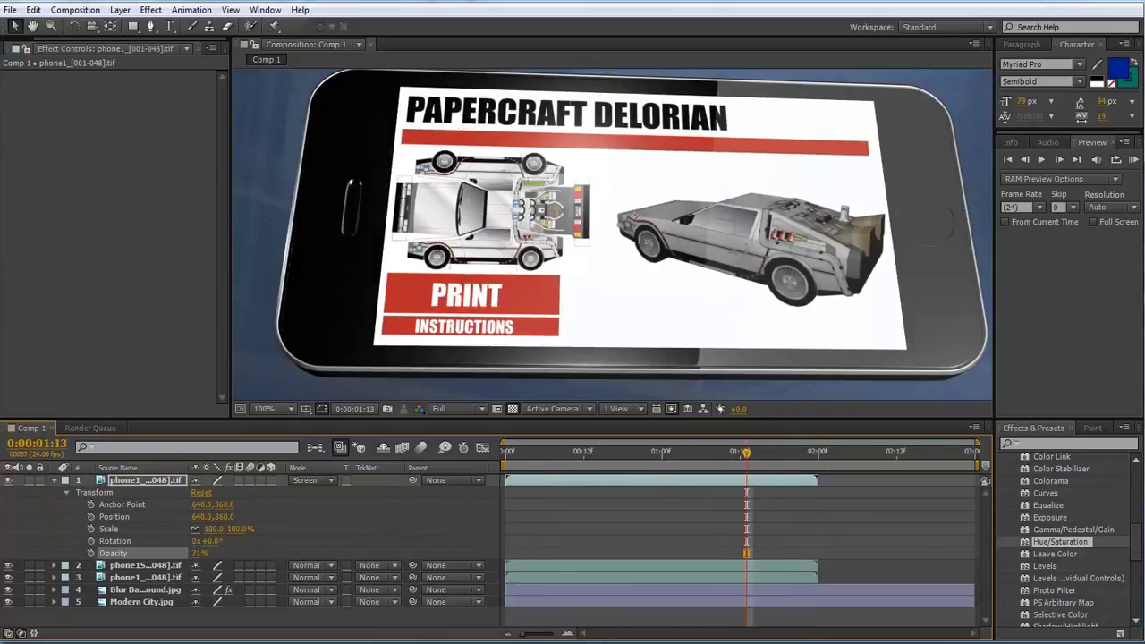
left_click_drag(746, 453, 525, 453)
scroll(613, 235, "down", 1)
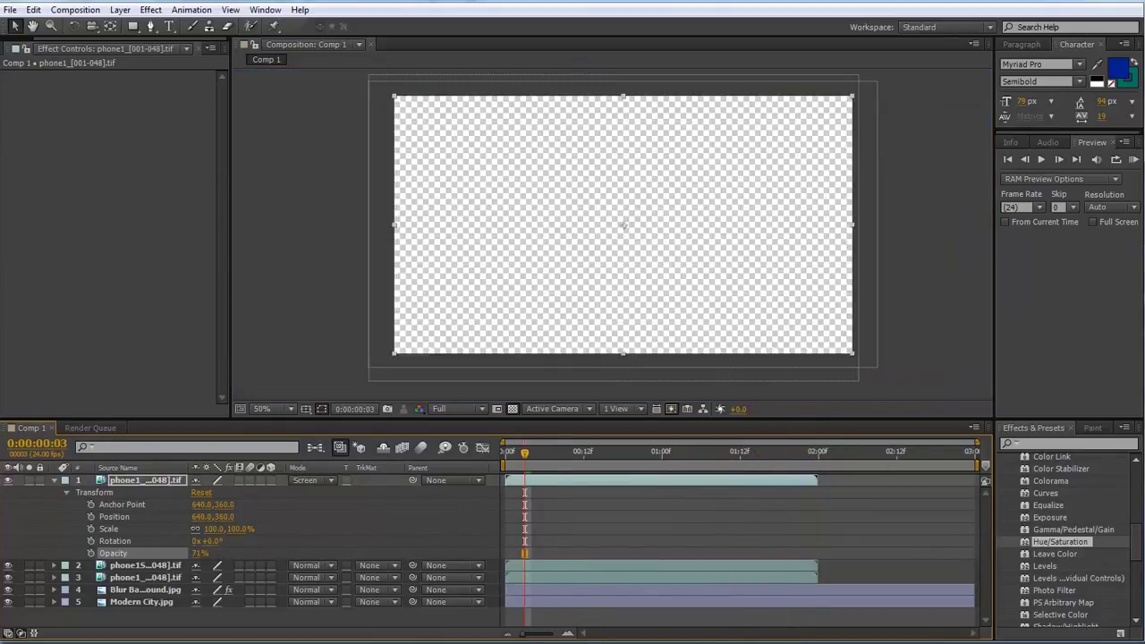
key("space")
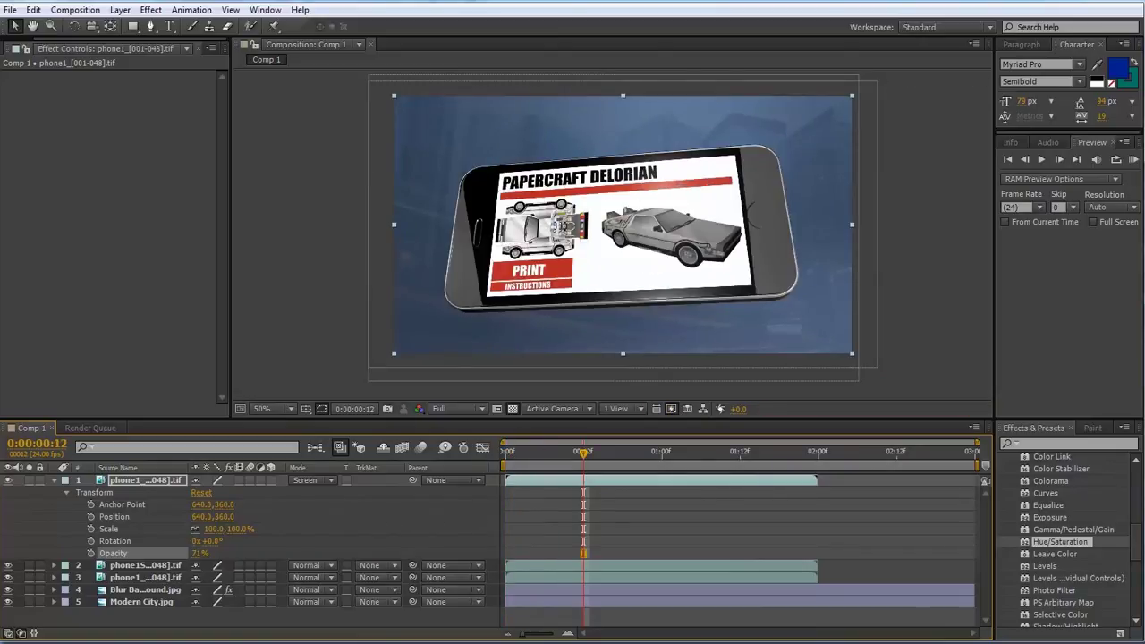
left_click(557, 454)
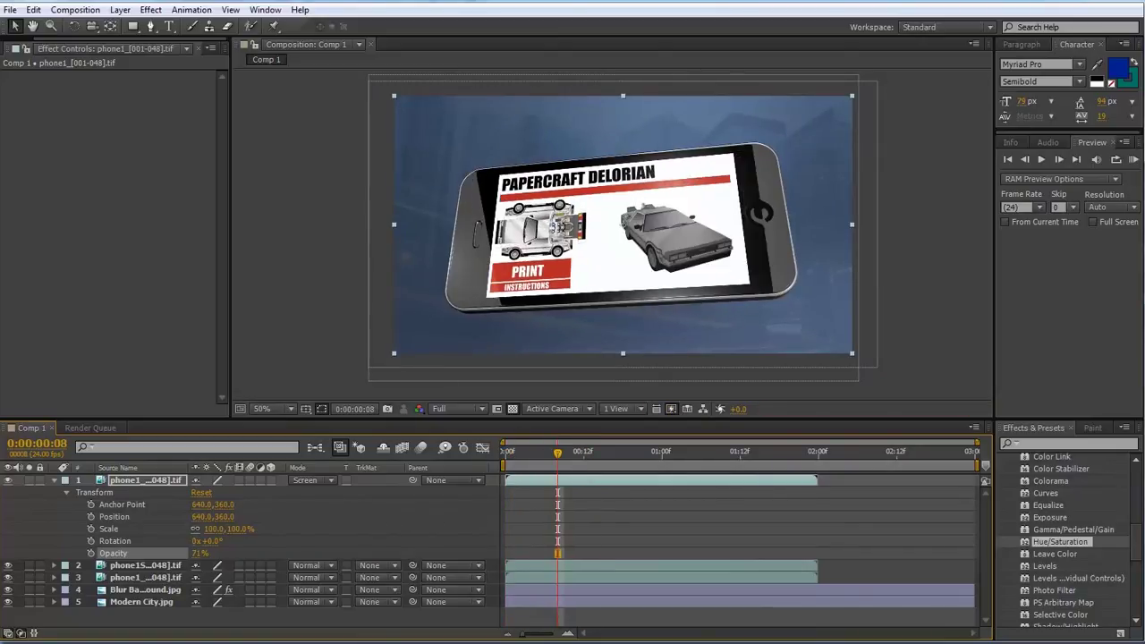
key("Page_Up")
key("Page_Up")
key("Page_Up")
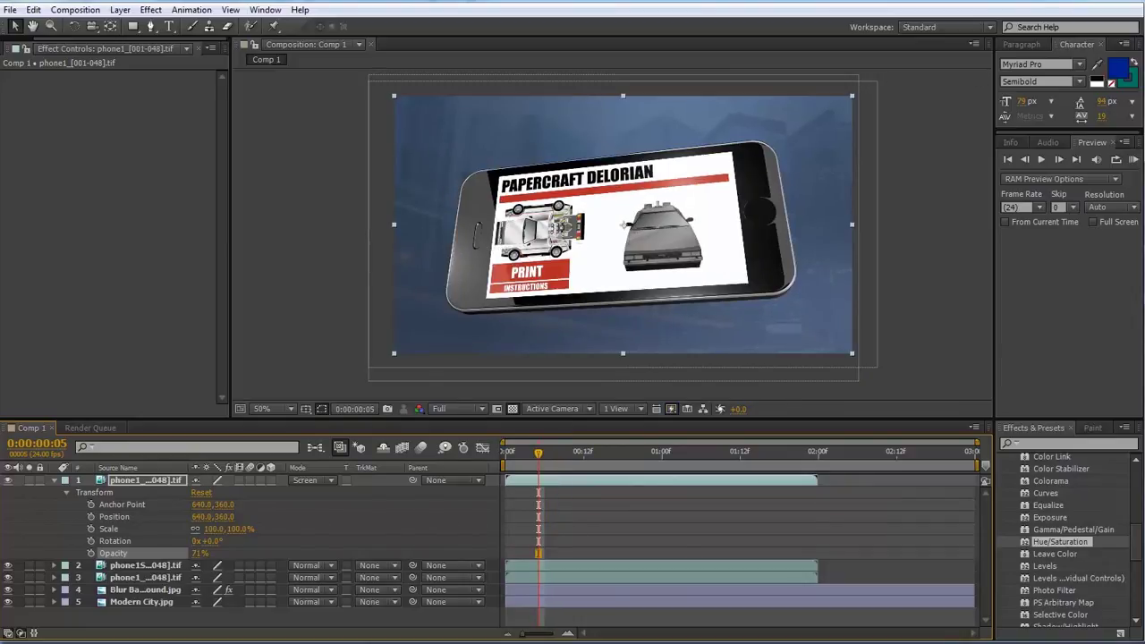
key("Page_Up")
key("Page_Up")
key("Page_Up")
key("Page_Up")
key("Page_Up")
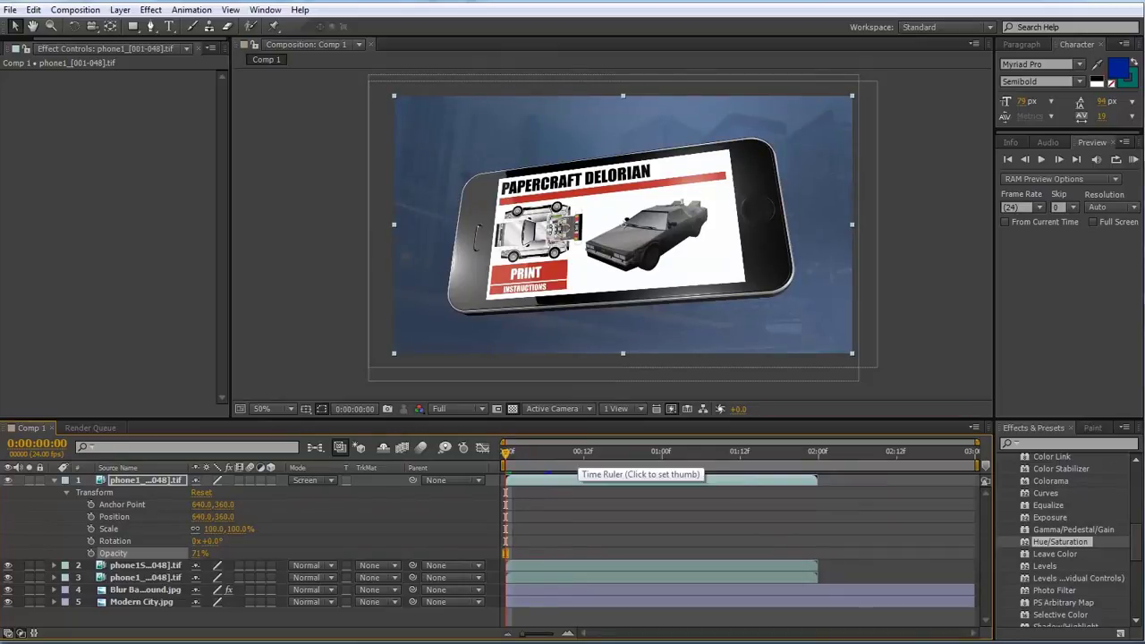
left_click_drag(578, 453, 746, 454)
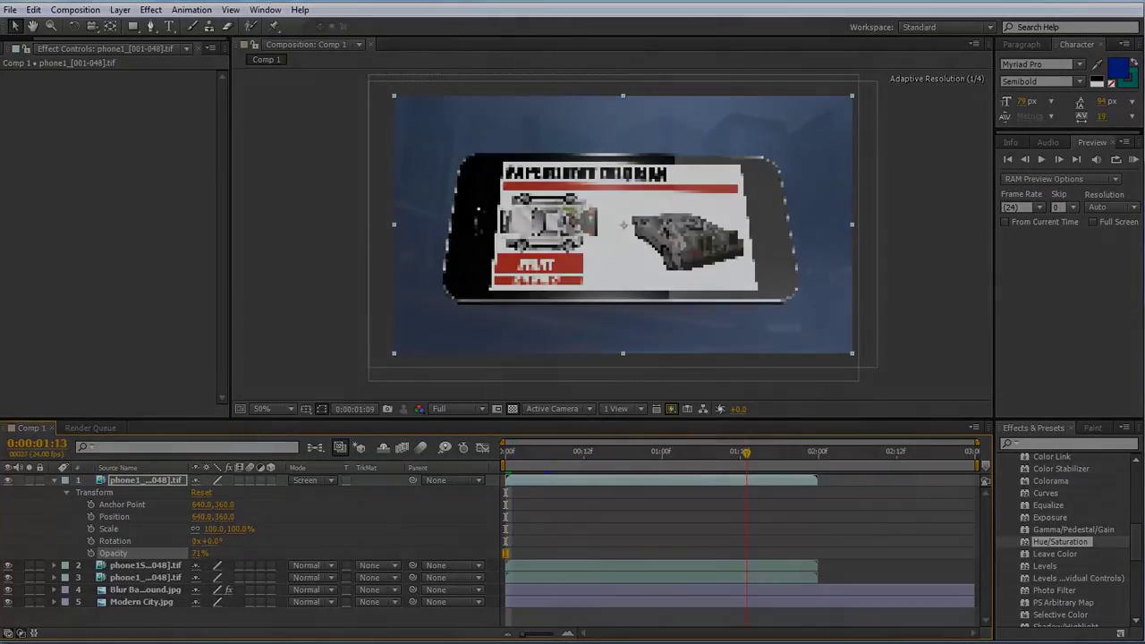